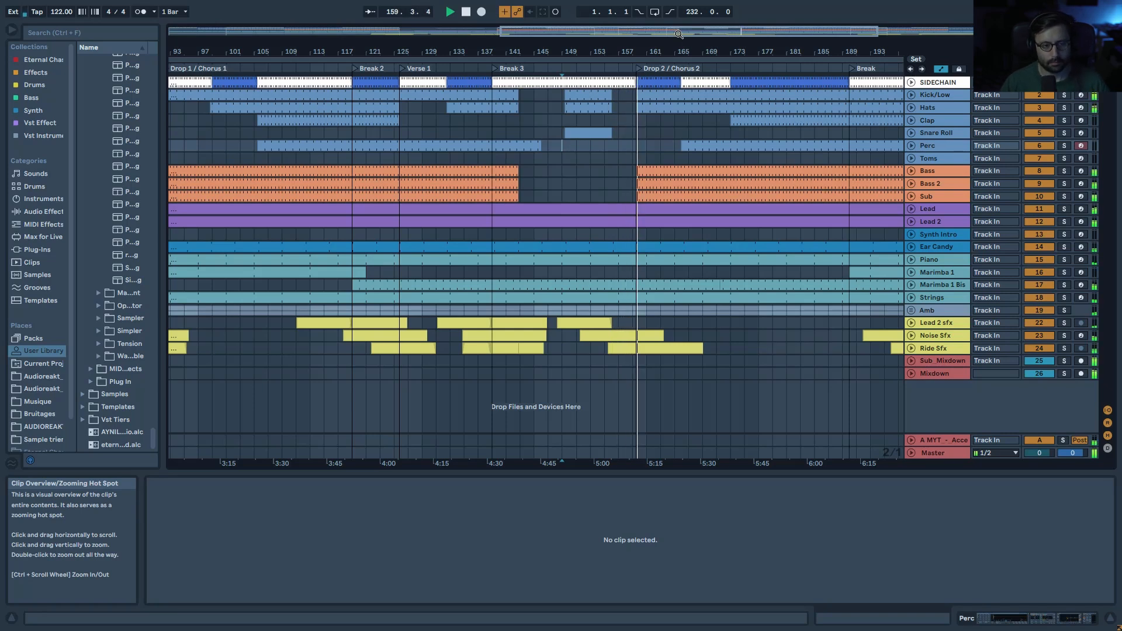
Step: Zoom the arrangement out until all ~26 tracks from Intro through both drops to Outro fit
drag(679, 34, 719, 34)
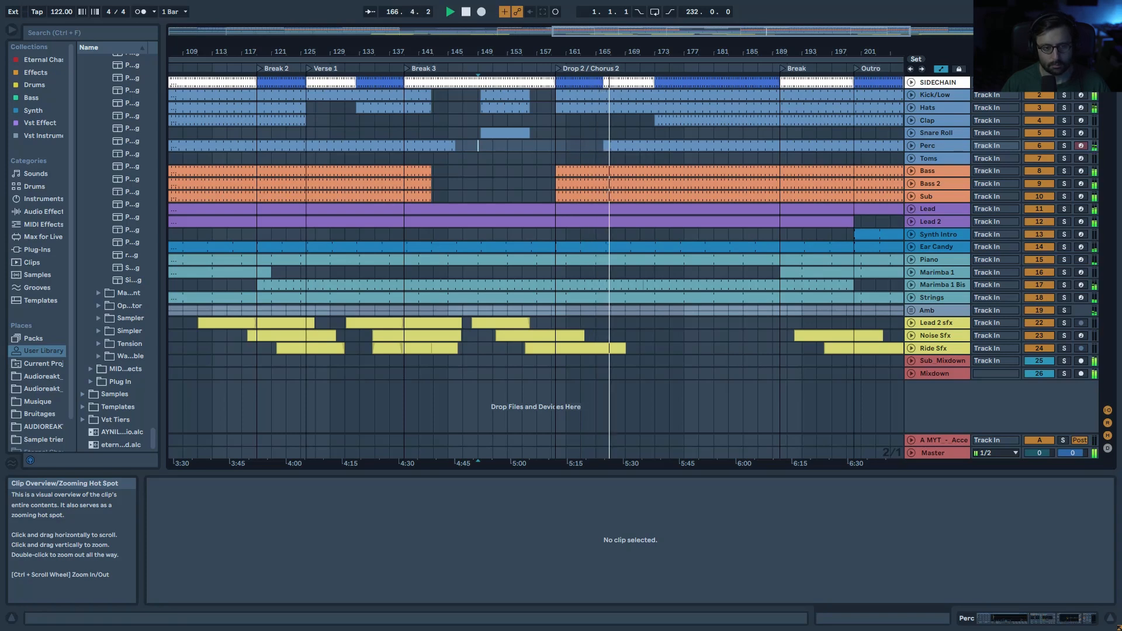
drag(731, 31, 737, 14)
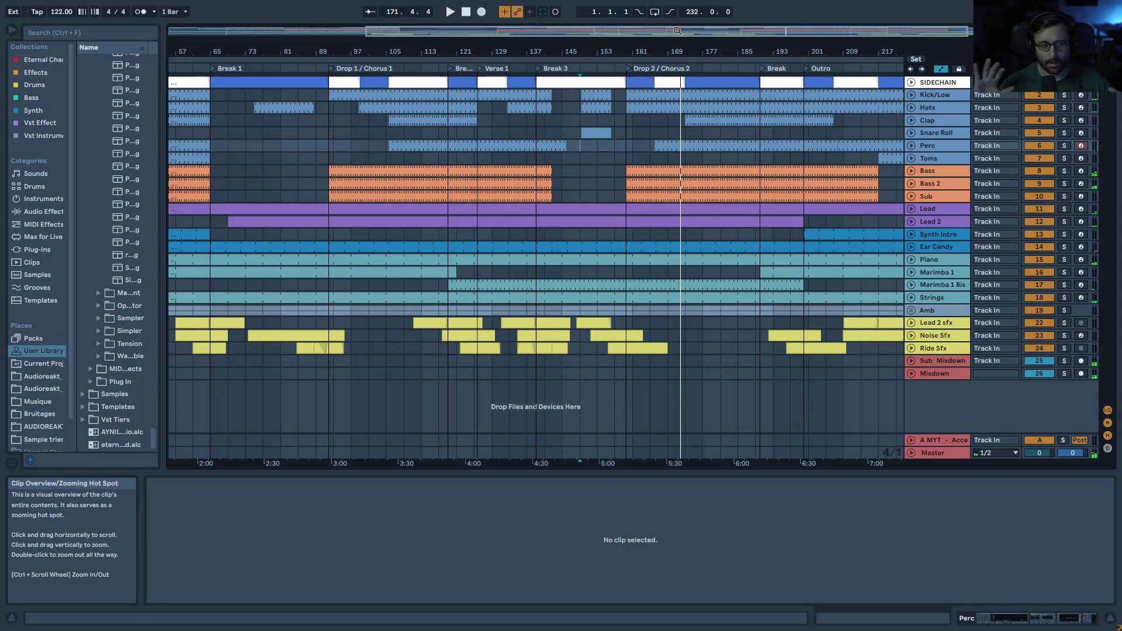
click(956, 82)
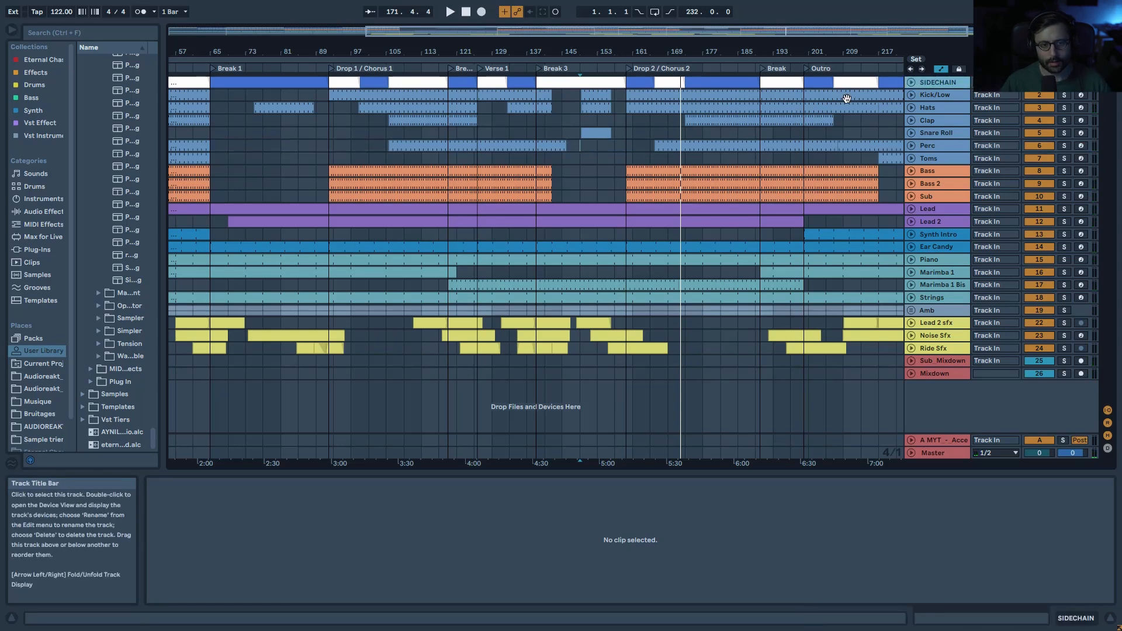
drag(669, 47, 664, 26)
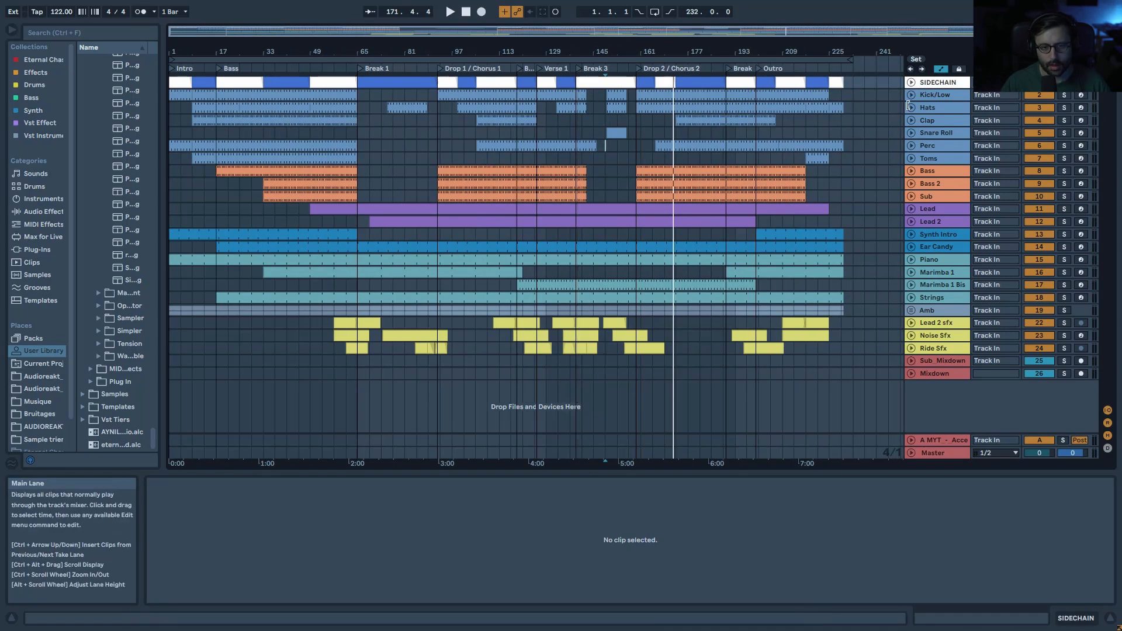
Step: Fold SIDECHAIN, solo Kick/Low, and play its kick clip from bar 17
click(910, 84)
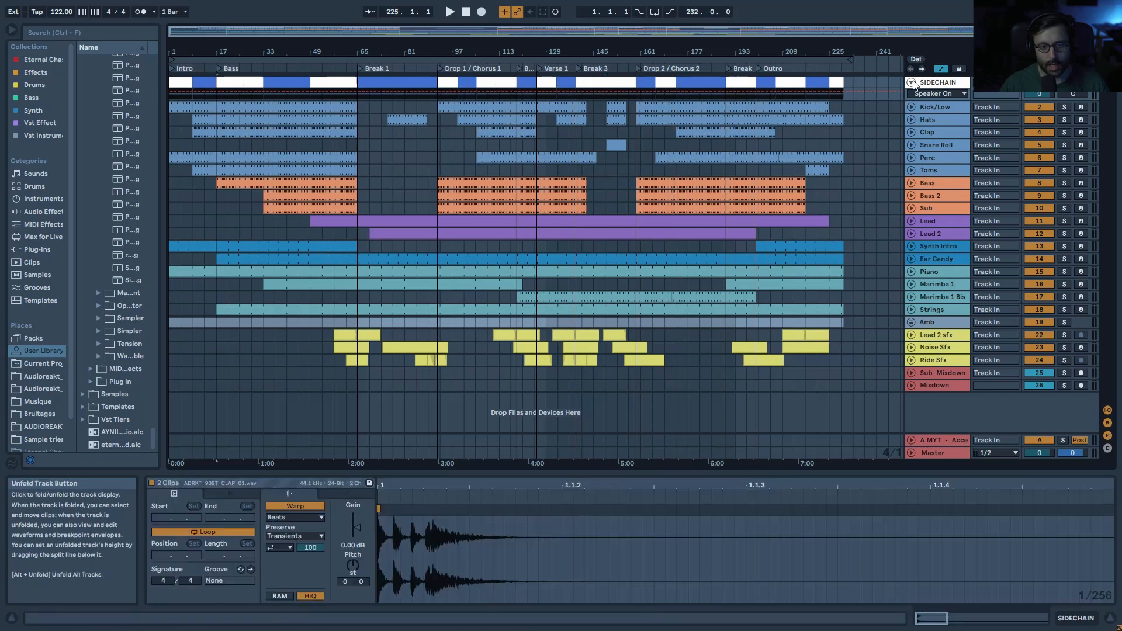
click(912, 82)
click(1064, 94)
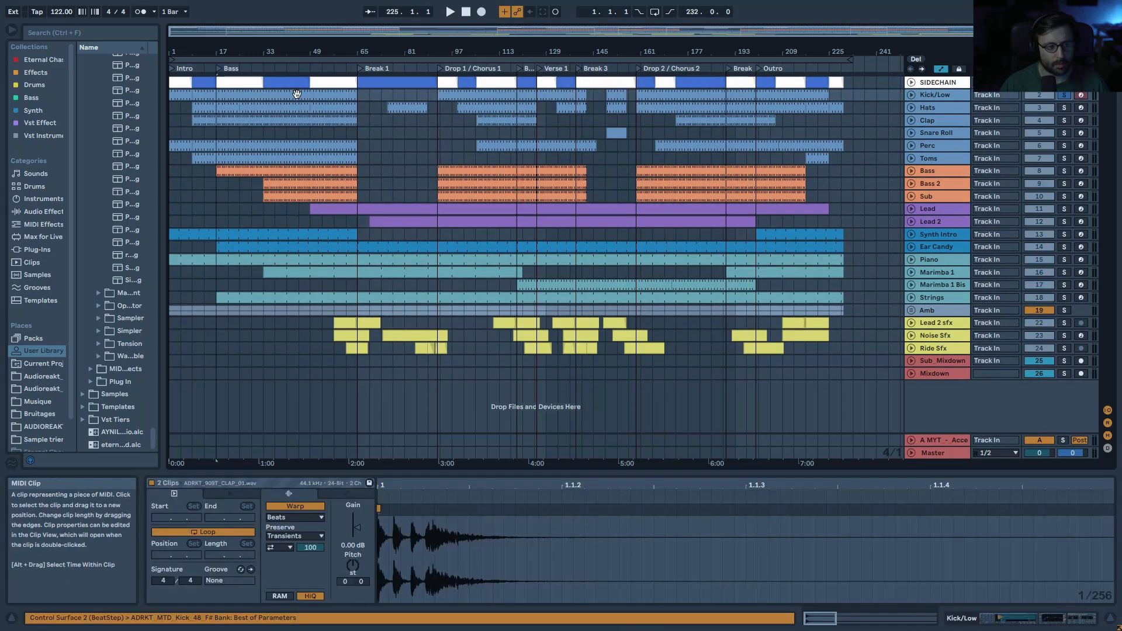
click(297, 94)
key(space)
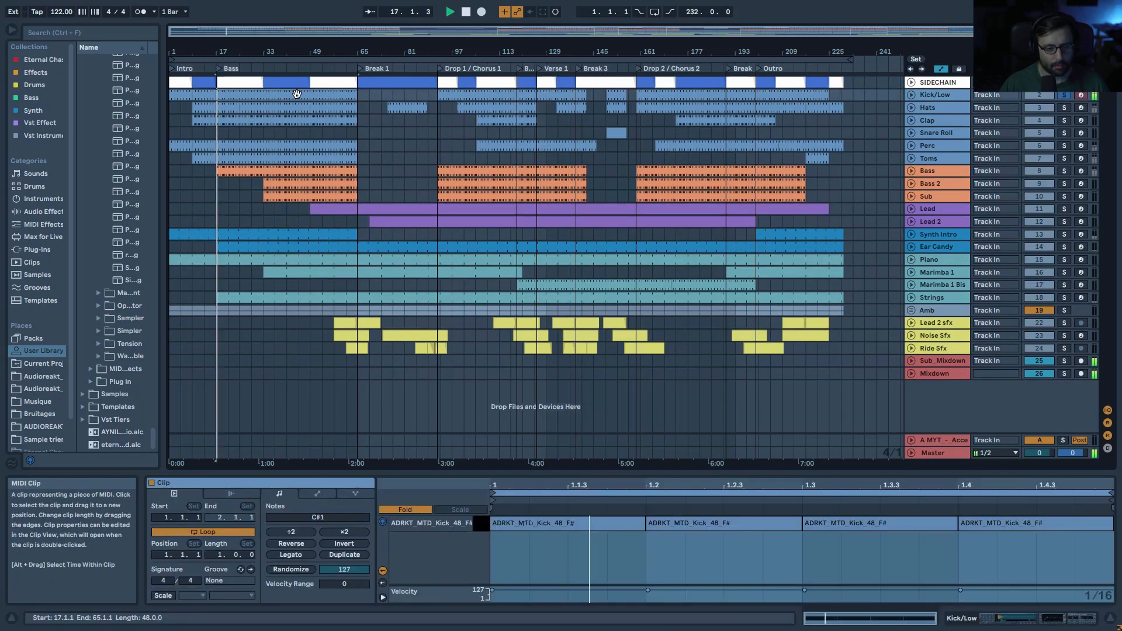
Step: Show the Kick/Low devices and compare playback with the reverb and EQ Eight bypassed
double_click(933, 96)
key(space)
click(718, 484)
click(389, 486)
key(space)
click(389, 485)
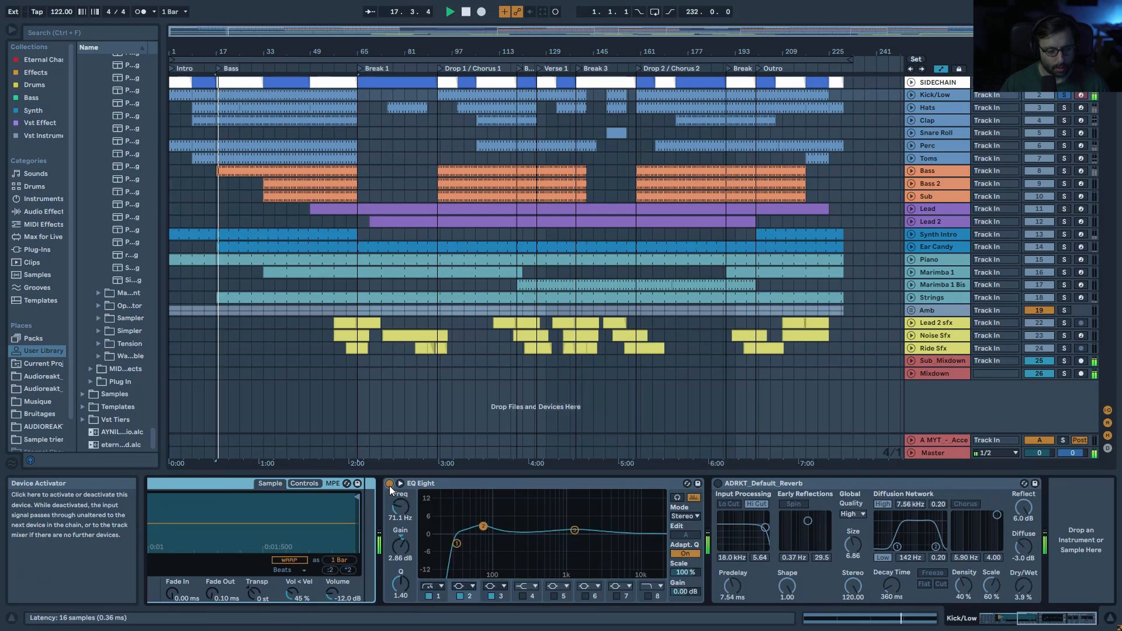
Step: Toggle EQ Eight bands 2 and 3 off and on, then re-enable the reverb
click(460, 597)
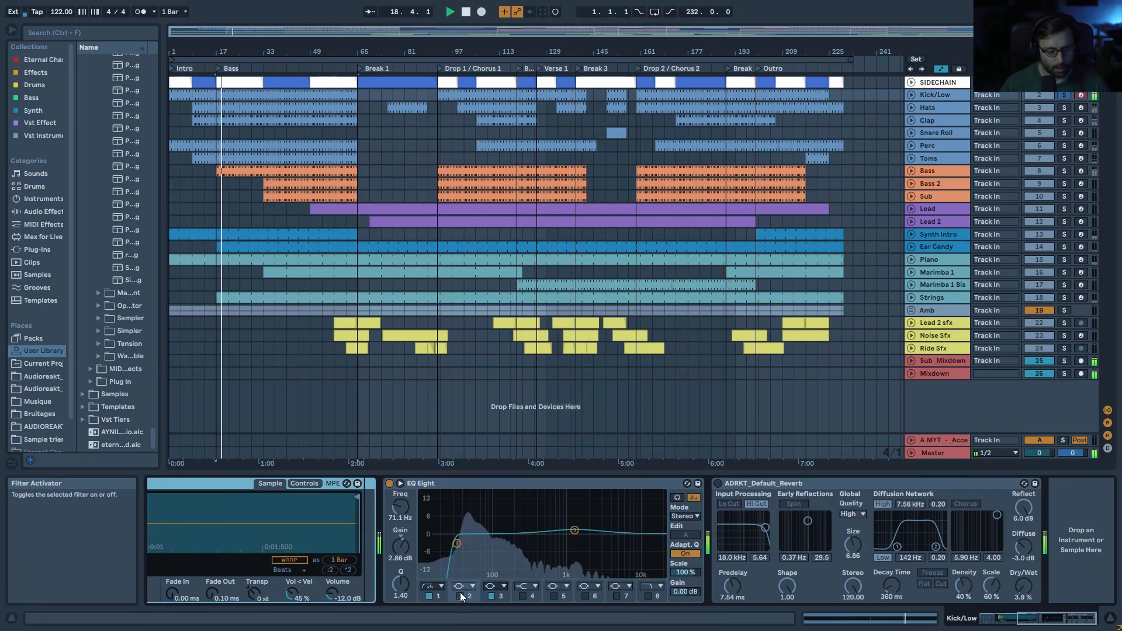
click(492, 596)
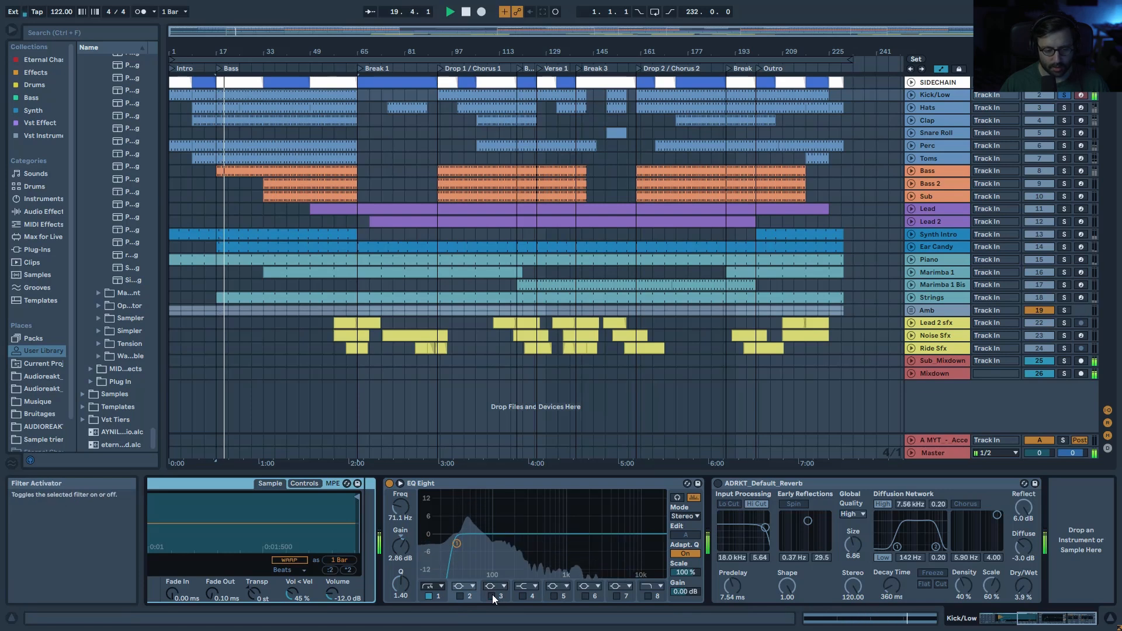
click(492, 596)
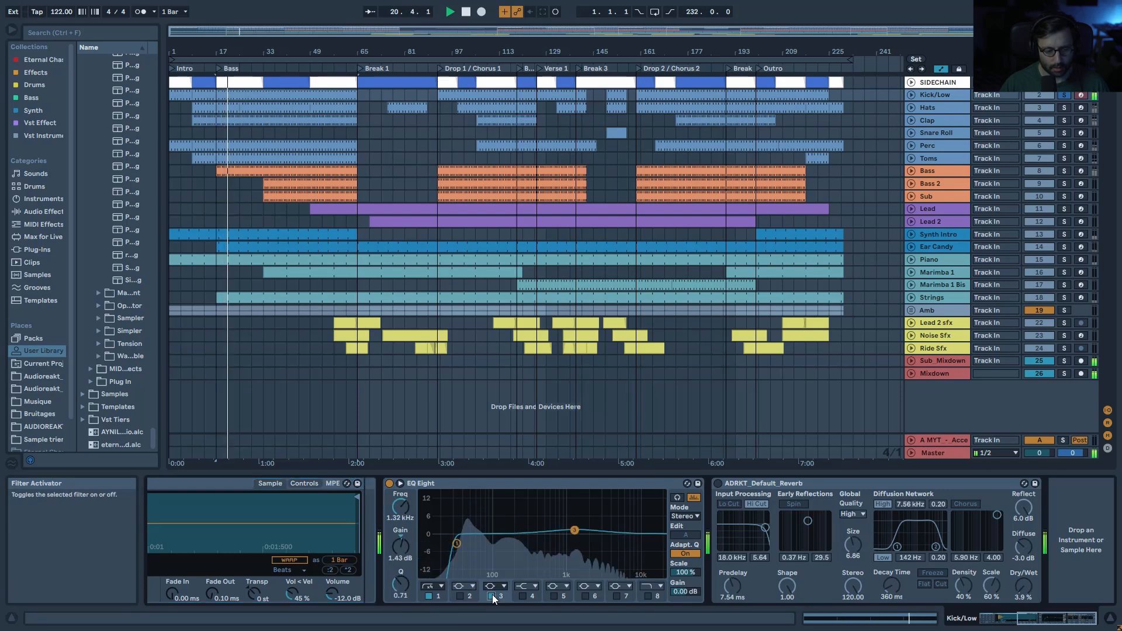
click(460, 597)
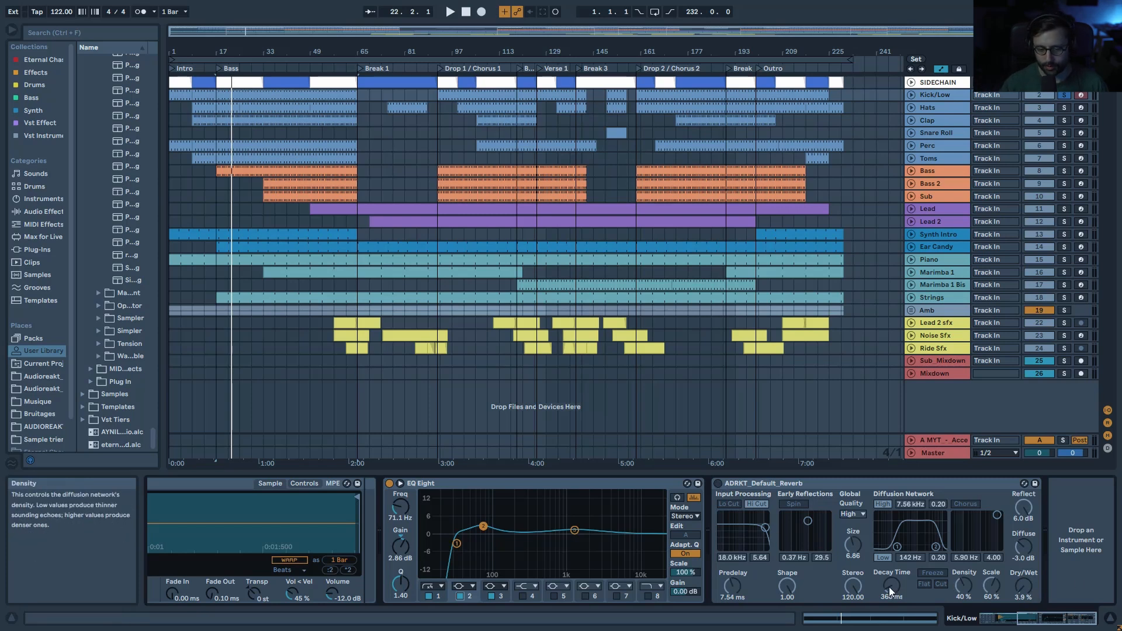
key(space)
click(718, 484)
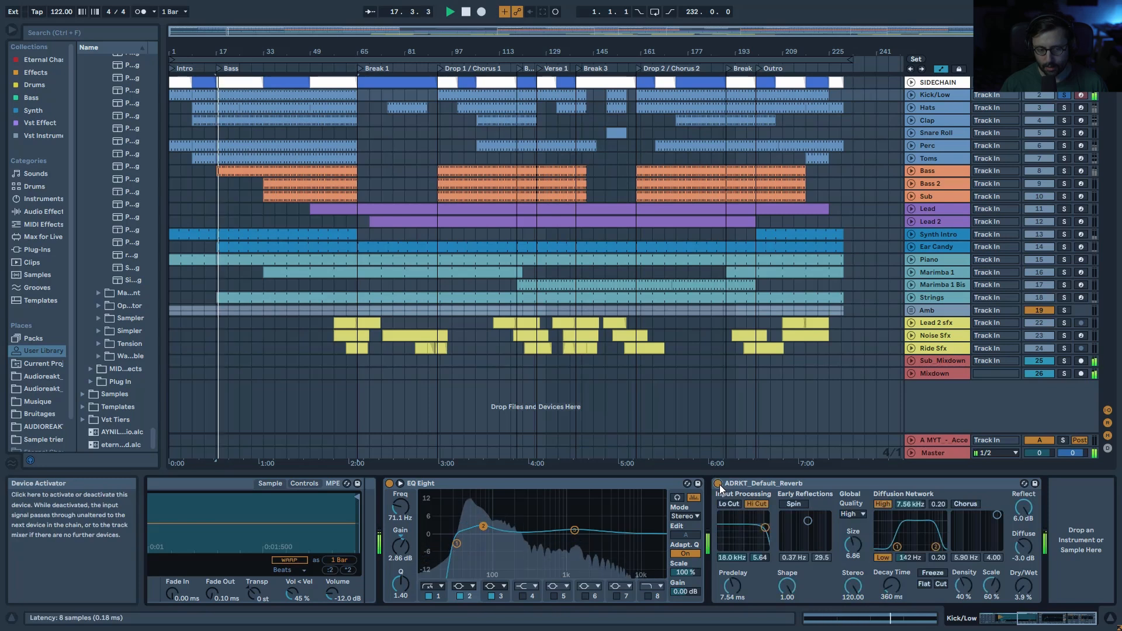
key(space)
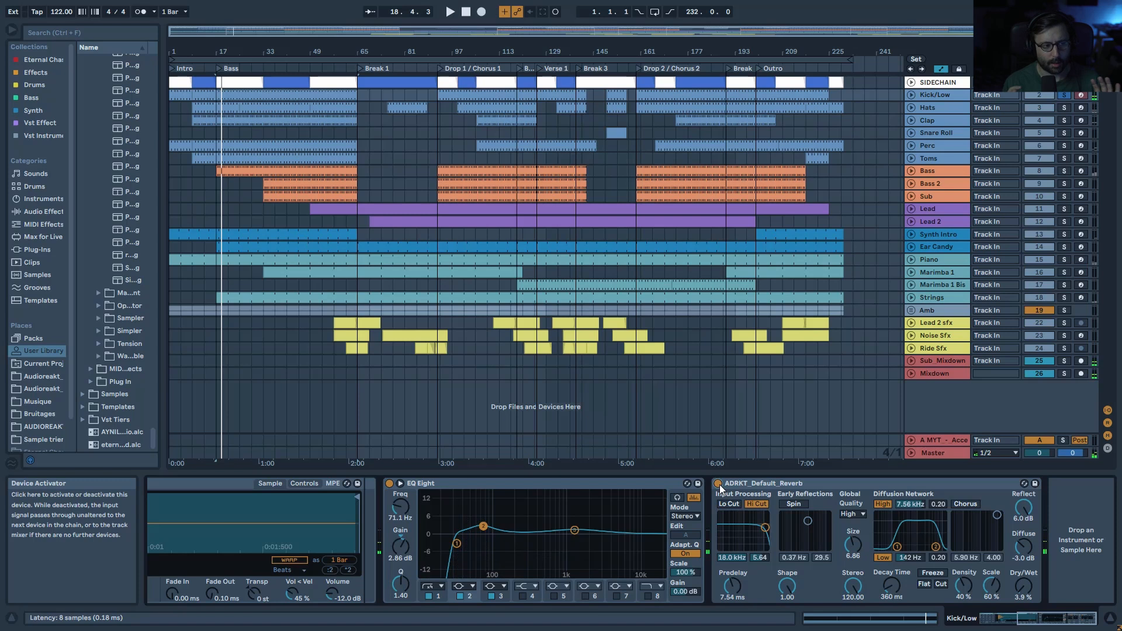
Step: Solo Hats with Kick/Low, unfold the Hats track, and open its CHH clip from bar 9
click(1065, 108)
click(920, 105)
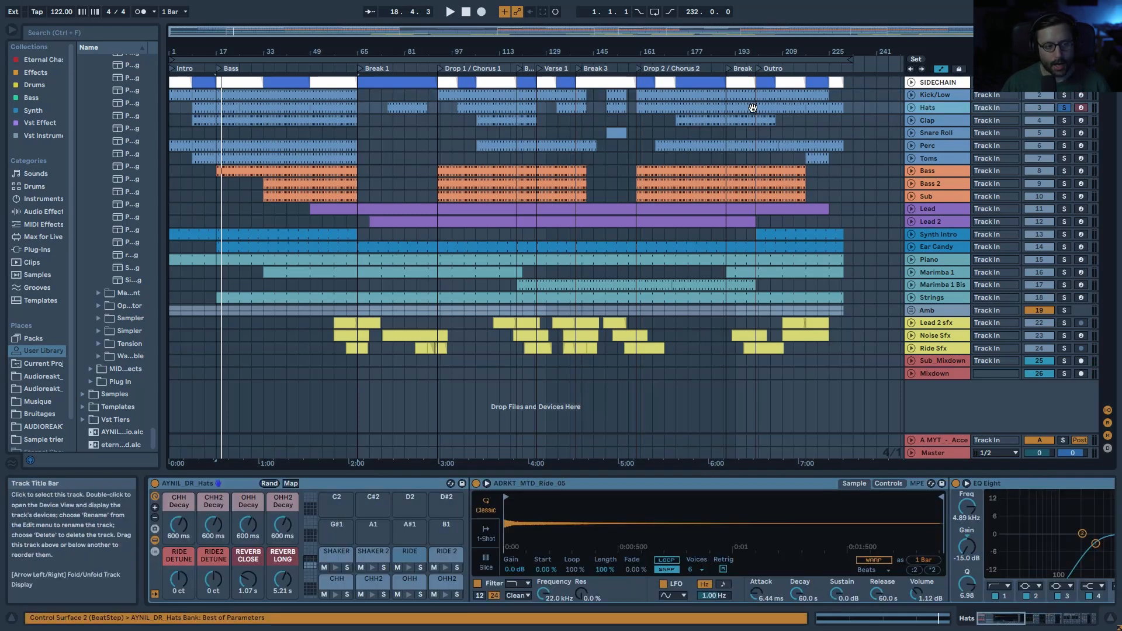
click(197, 104)
key(space)
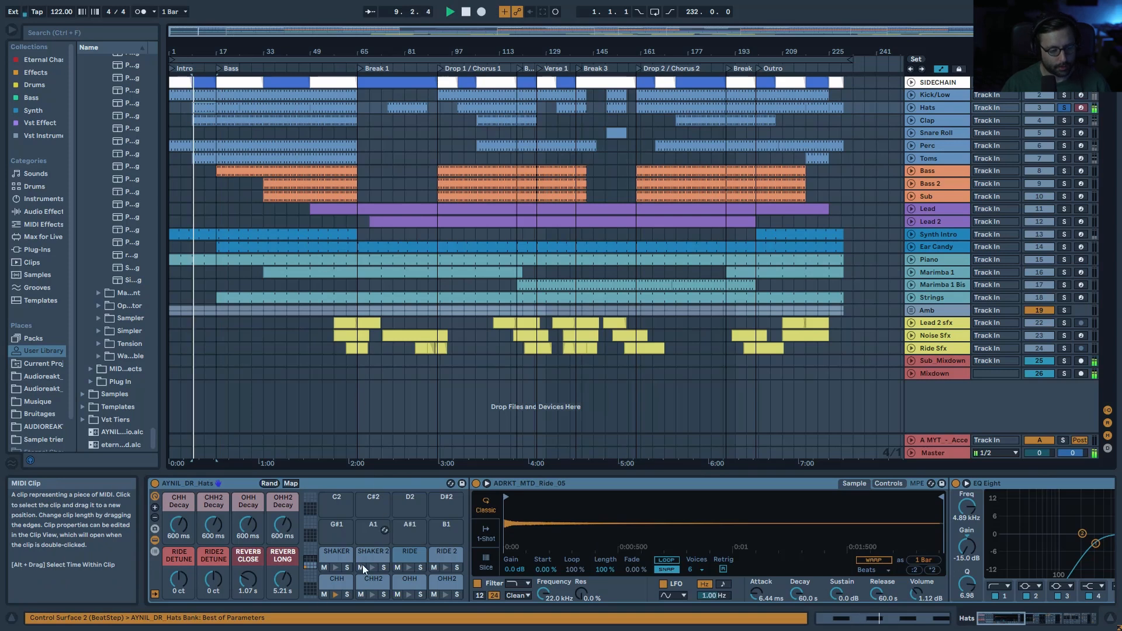
click(912, 108)
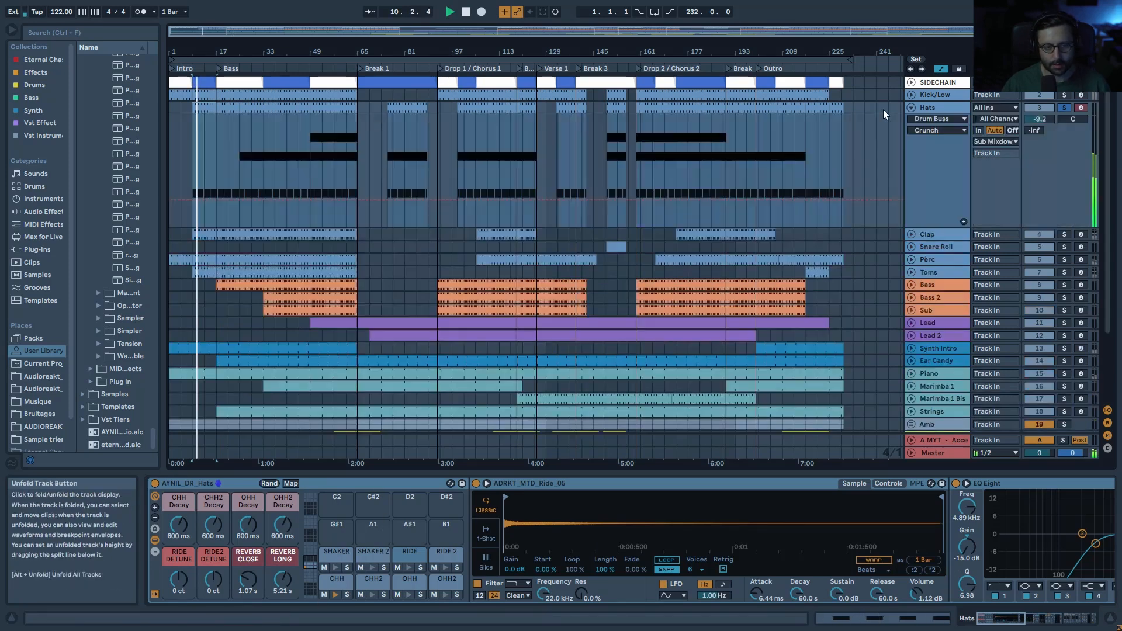
double_click(199, 105)
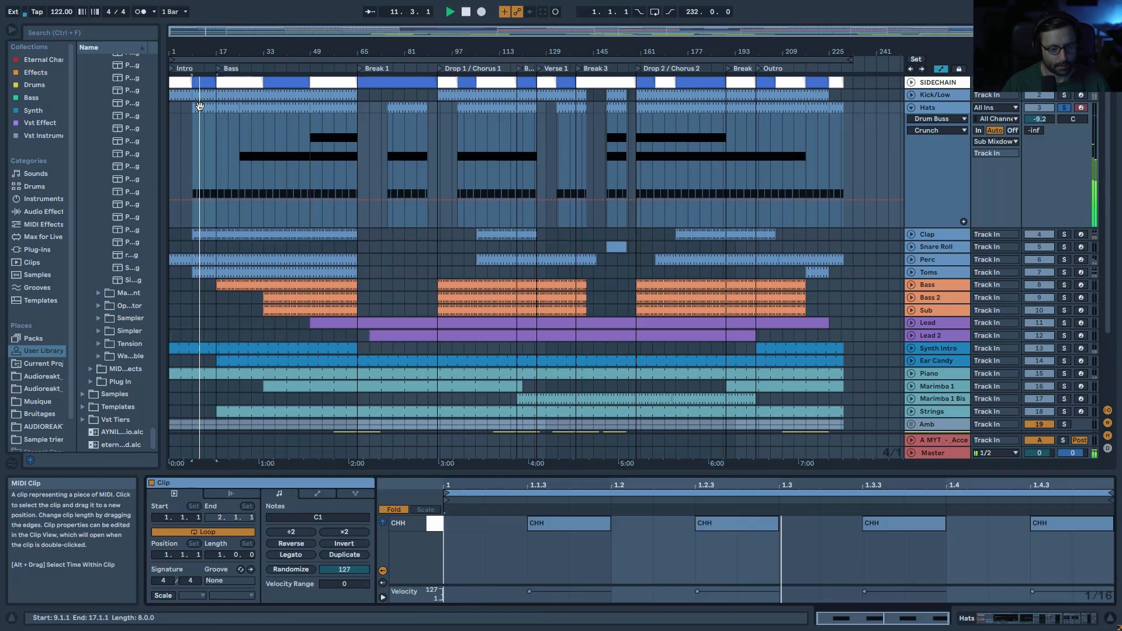
click(1064, 95)
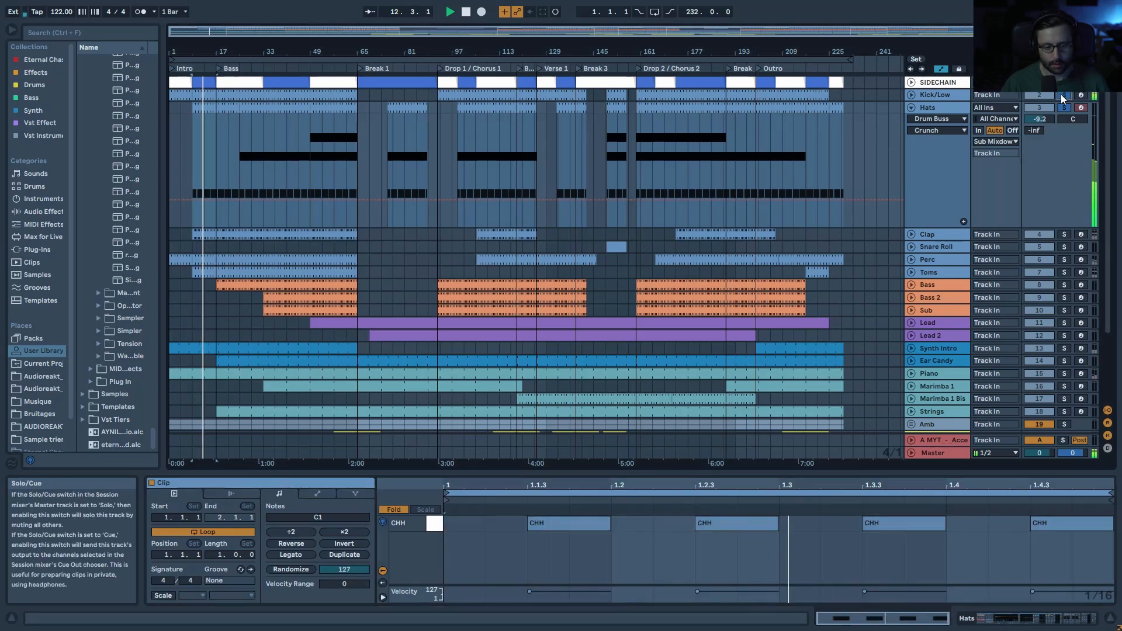
key(space)
Step: In the Hats device chain, select the CHH pad and toggle EQ Eight band 4 off and on
double_click(942, 108)
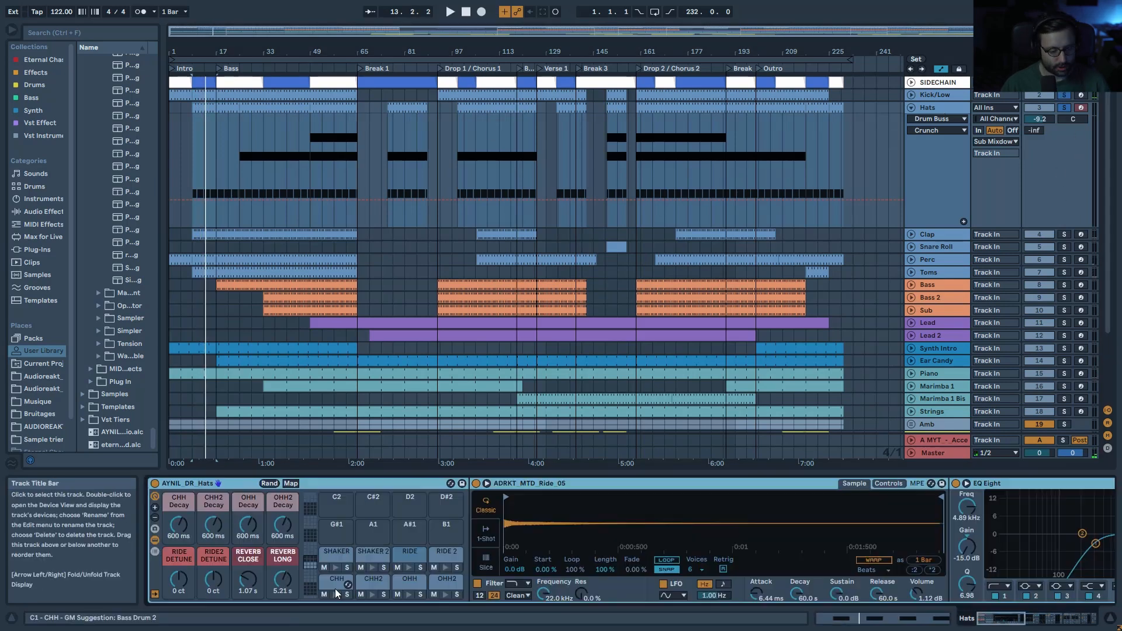
click(335, 588)
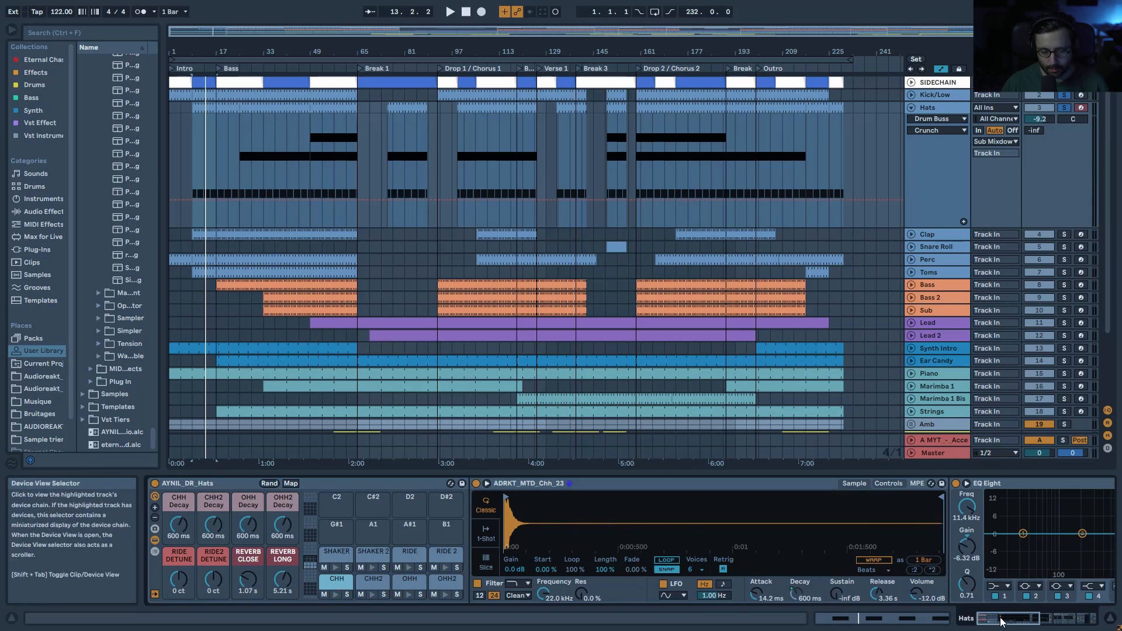
drag(1002, 620, 1032, 621)
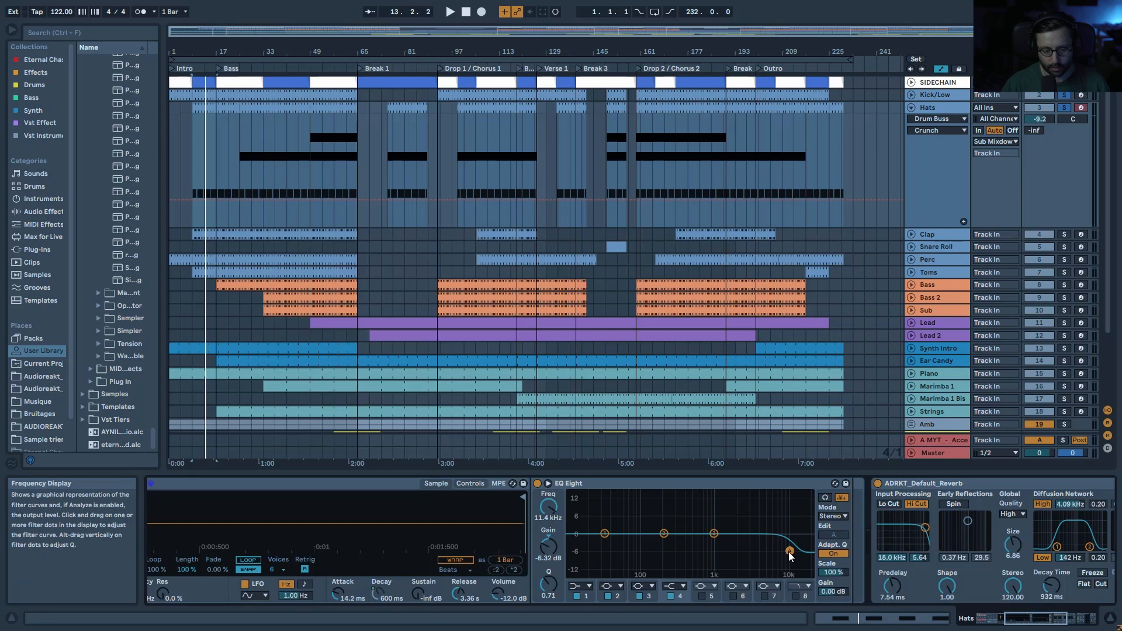
key(space)
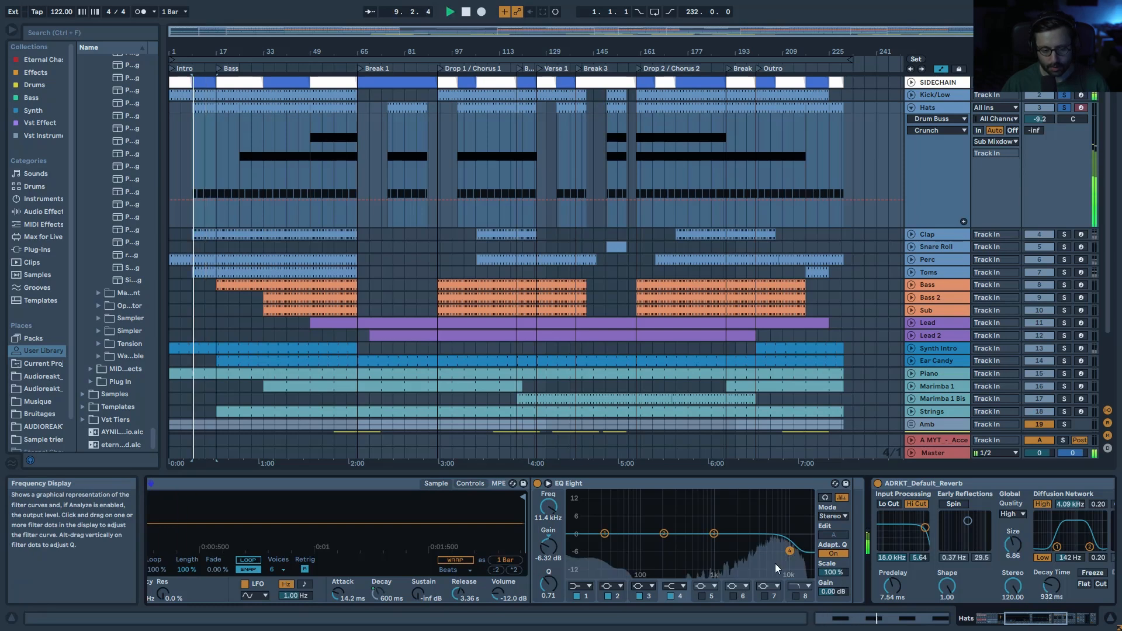
click(671, 597)
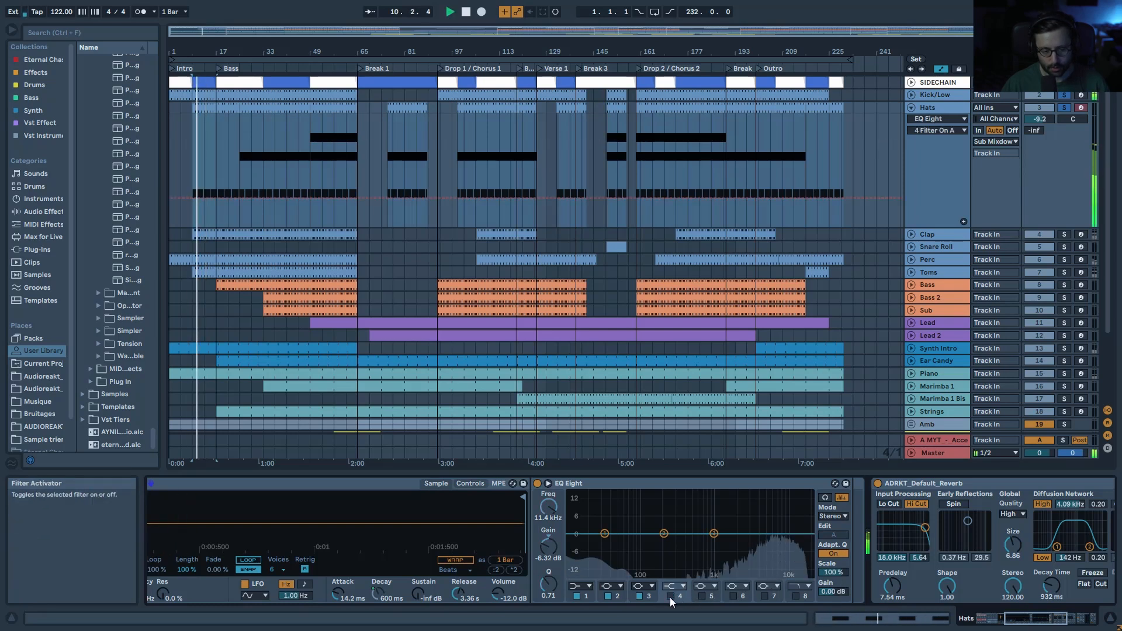
click(670, 597)
click(985, 621)
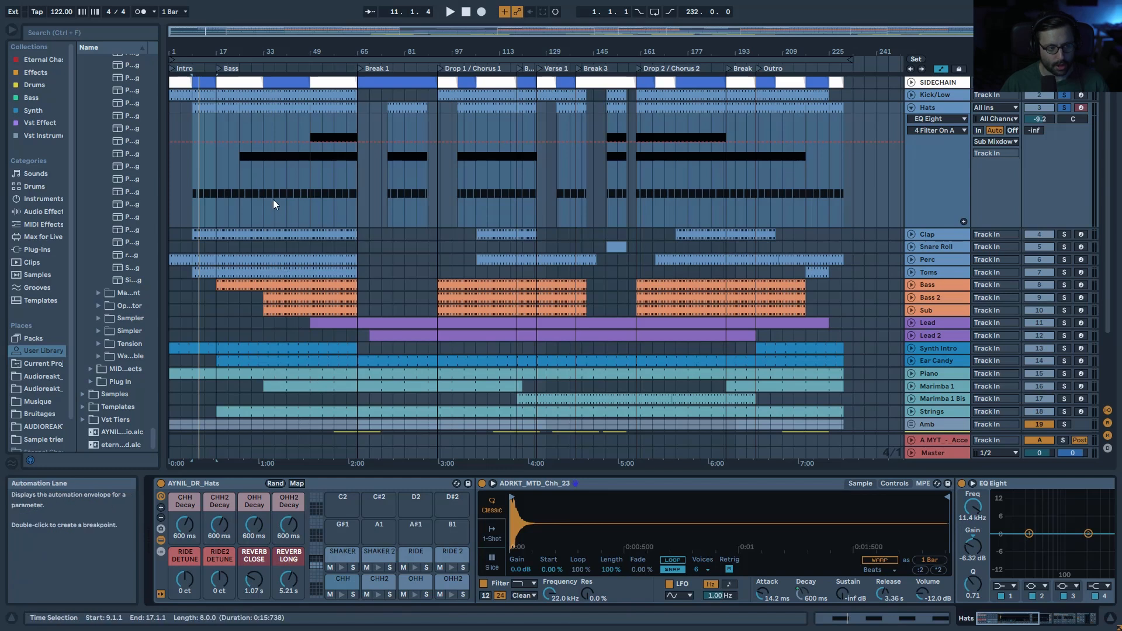
Step: Solo the SHAKER pad, open the Hats clip, and enlarge its velocity lane to audition notes
key(space)
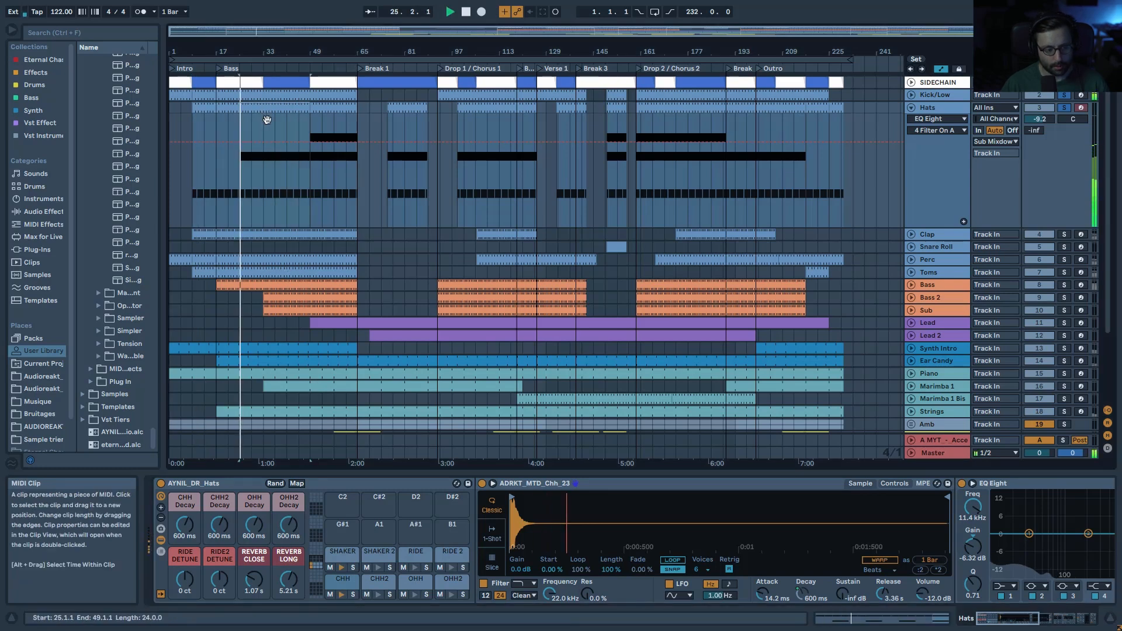
click(353, 568)
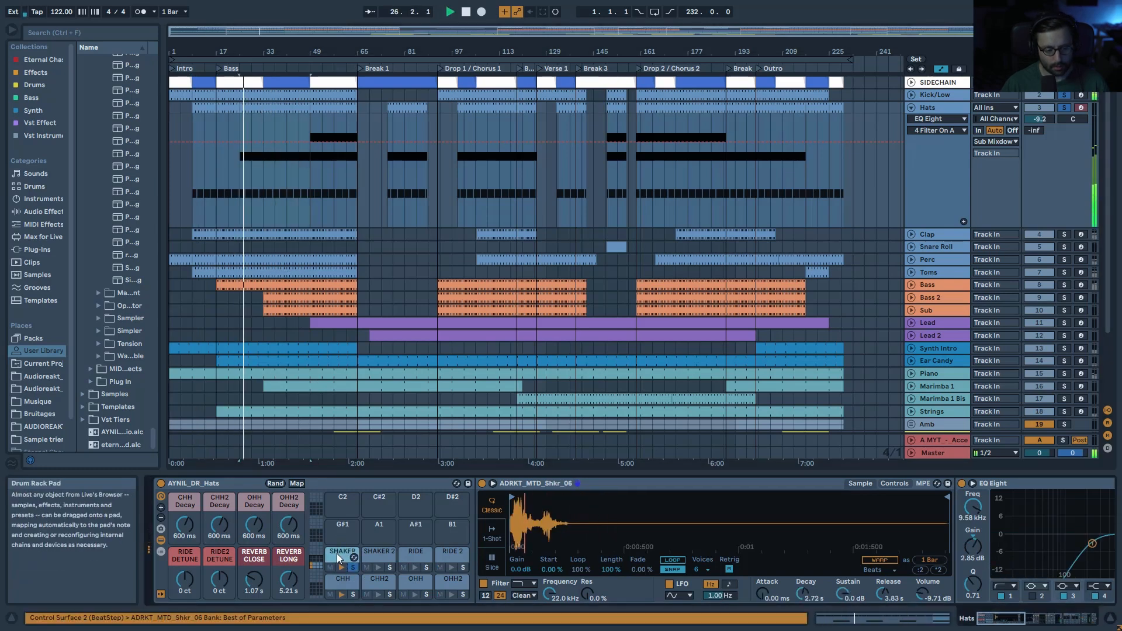
key(space)
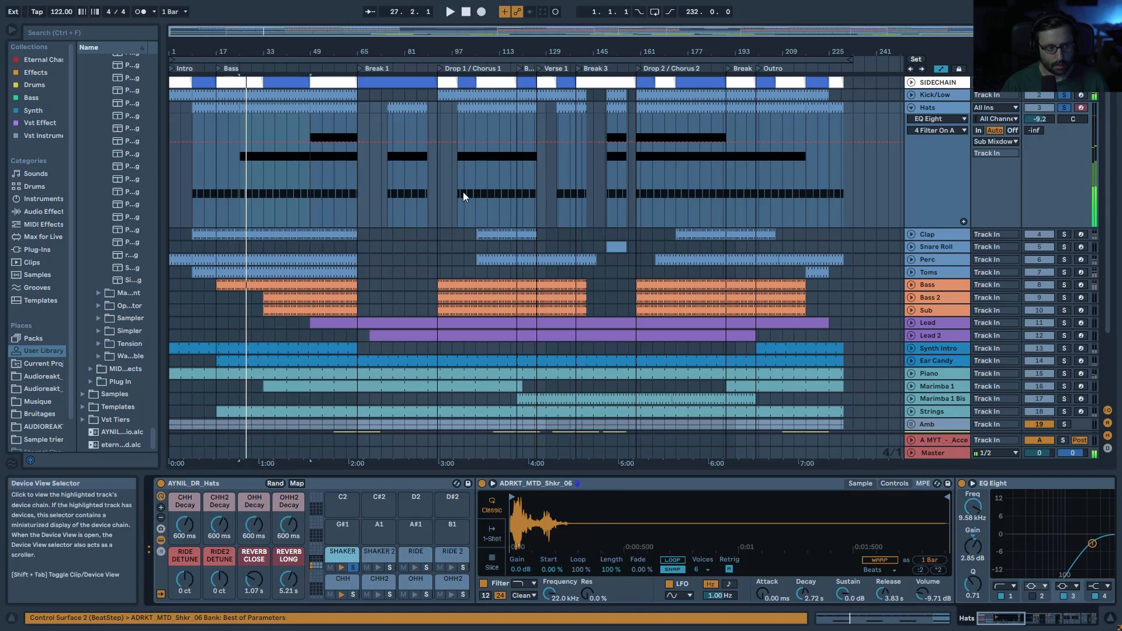
double_click(267, 104)
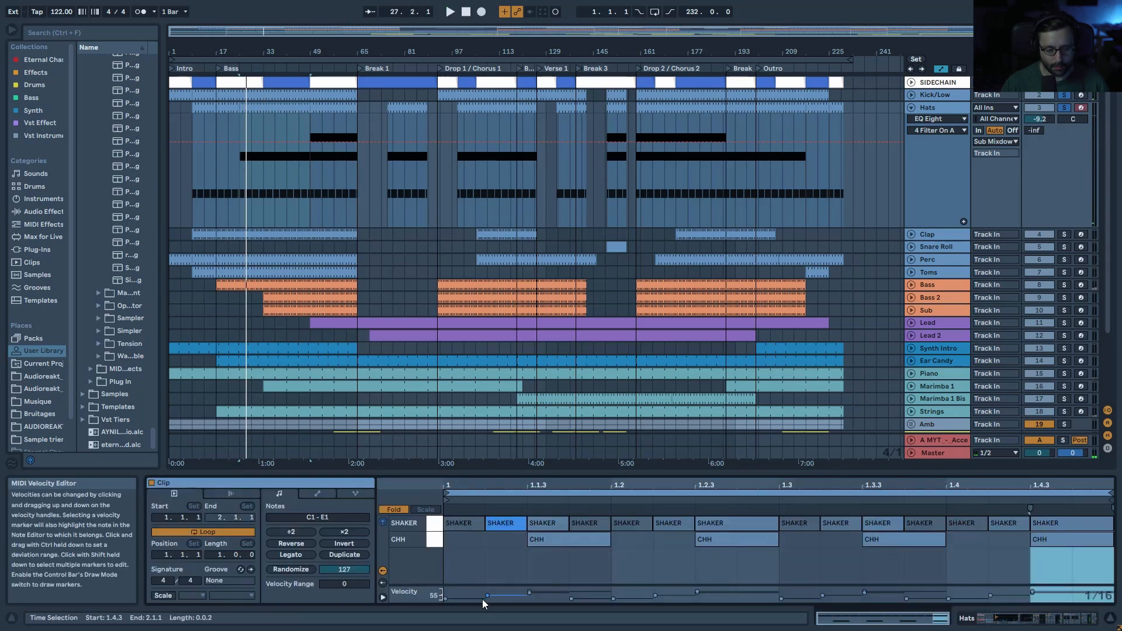
click(438, 522)
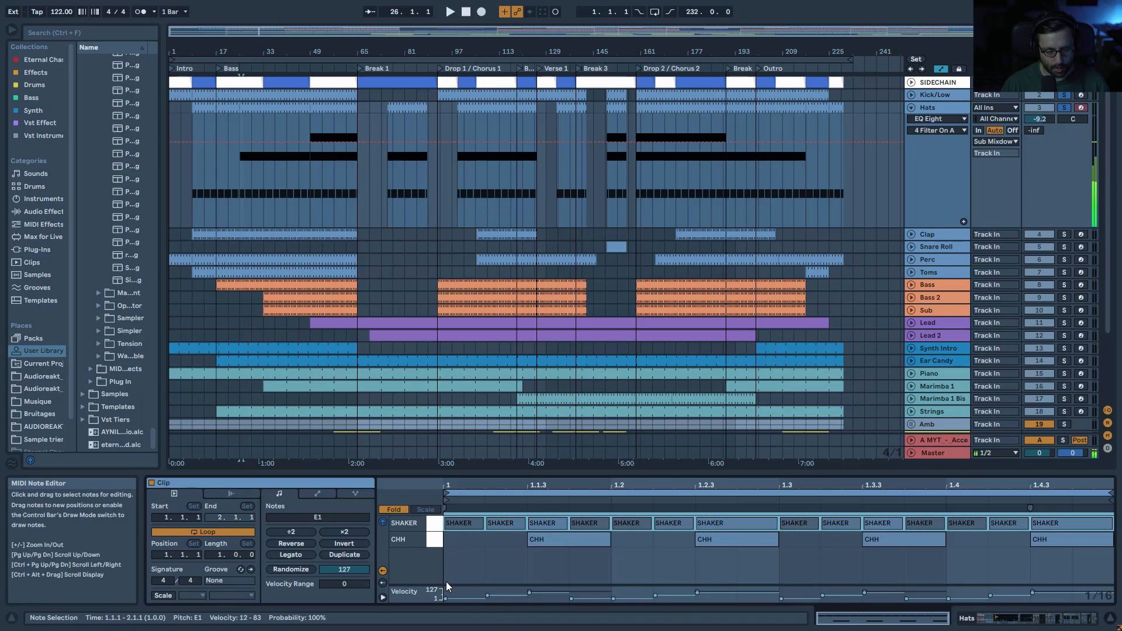
drag(447, 585, 450, 532)
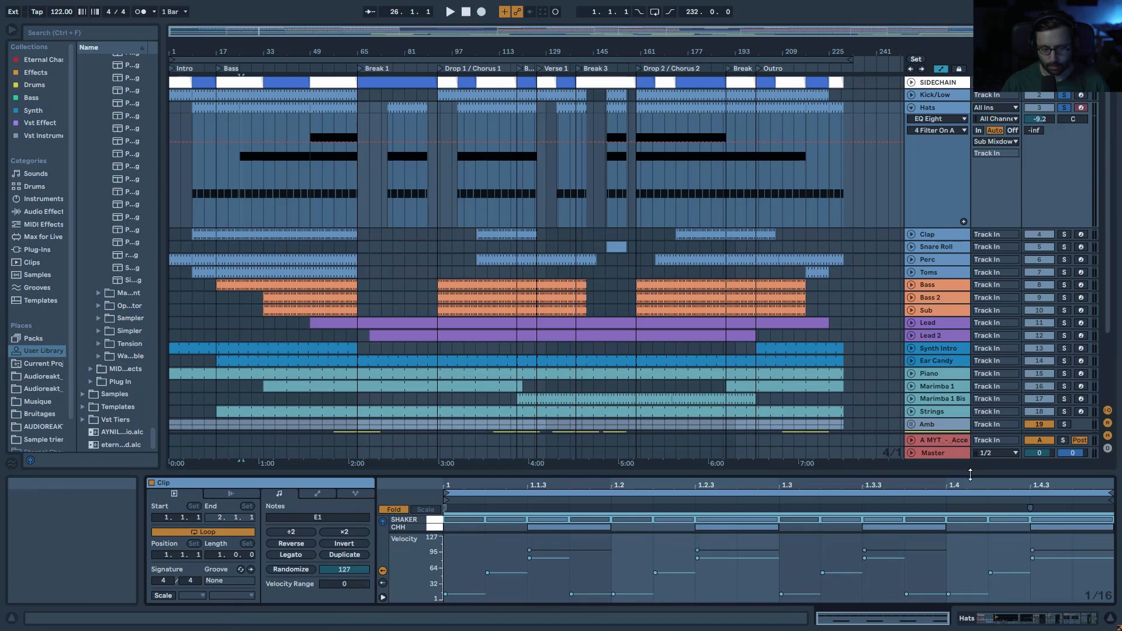
click(550, 528)
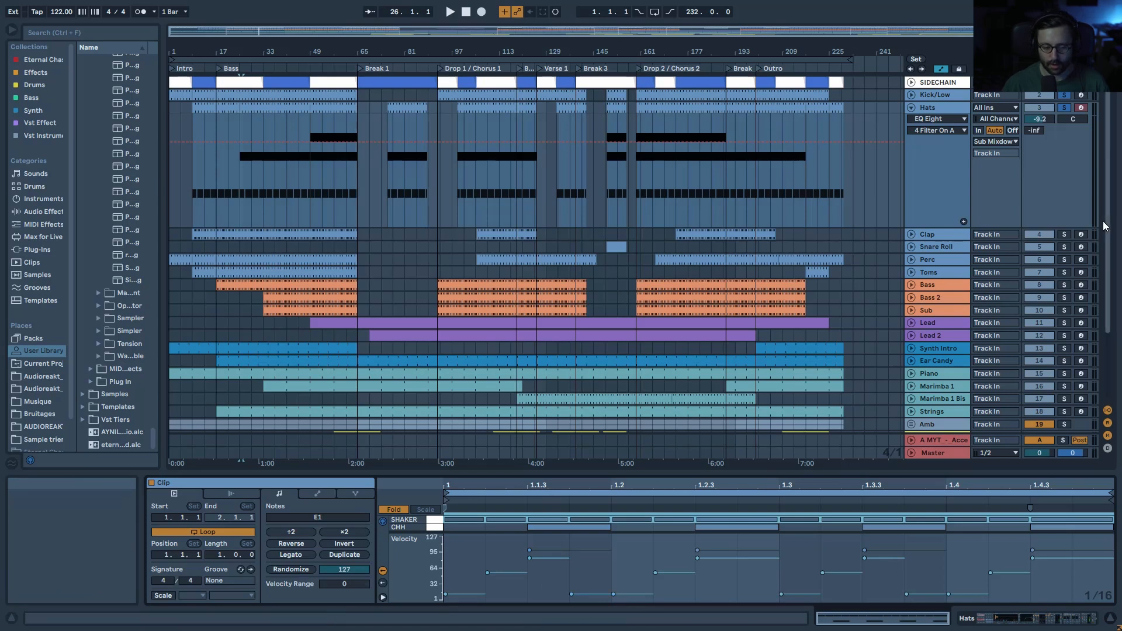
key(space)
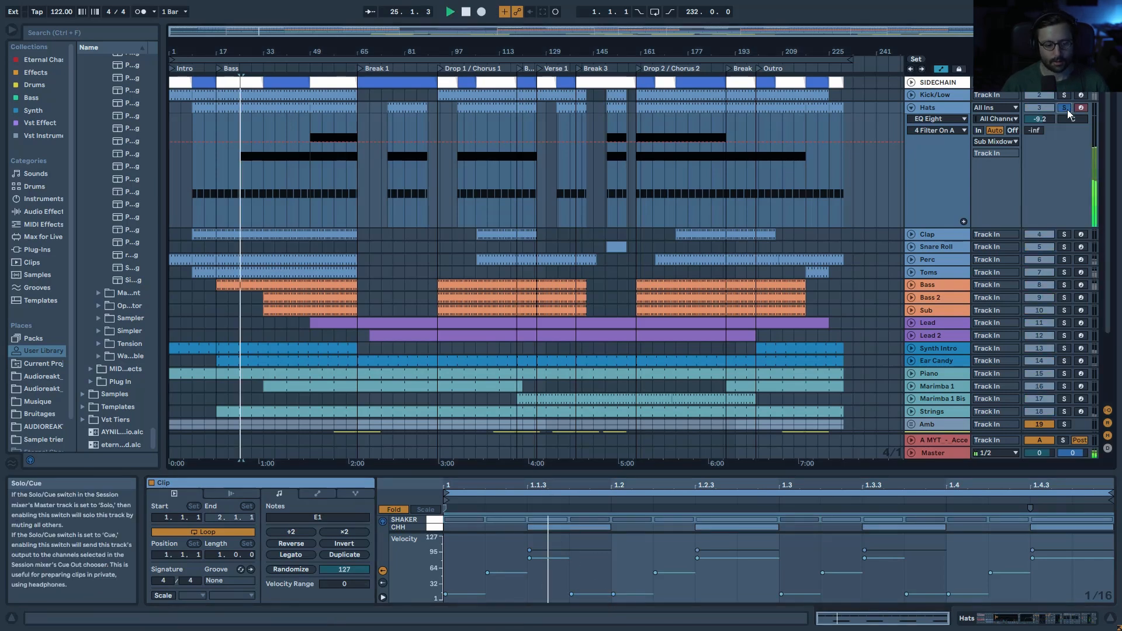
key(space)
Step: Enlarge the note editor and audition the single SHAKER note at 1.1.4
drag(731, 476, 731, 360)
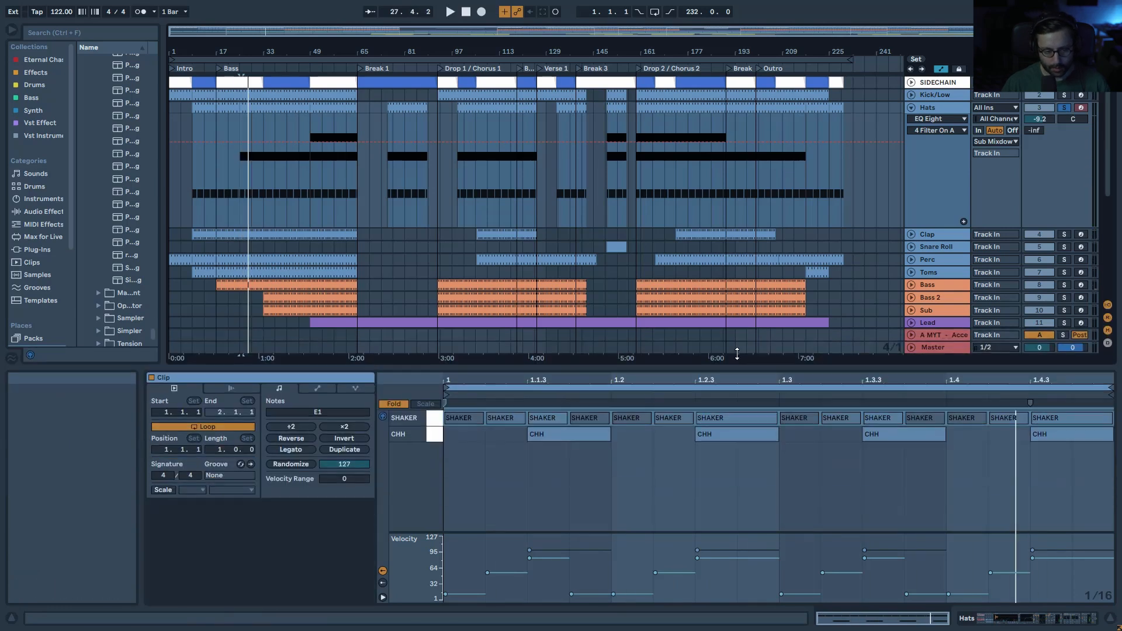
click(586, 407)
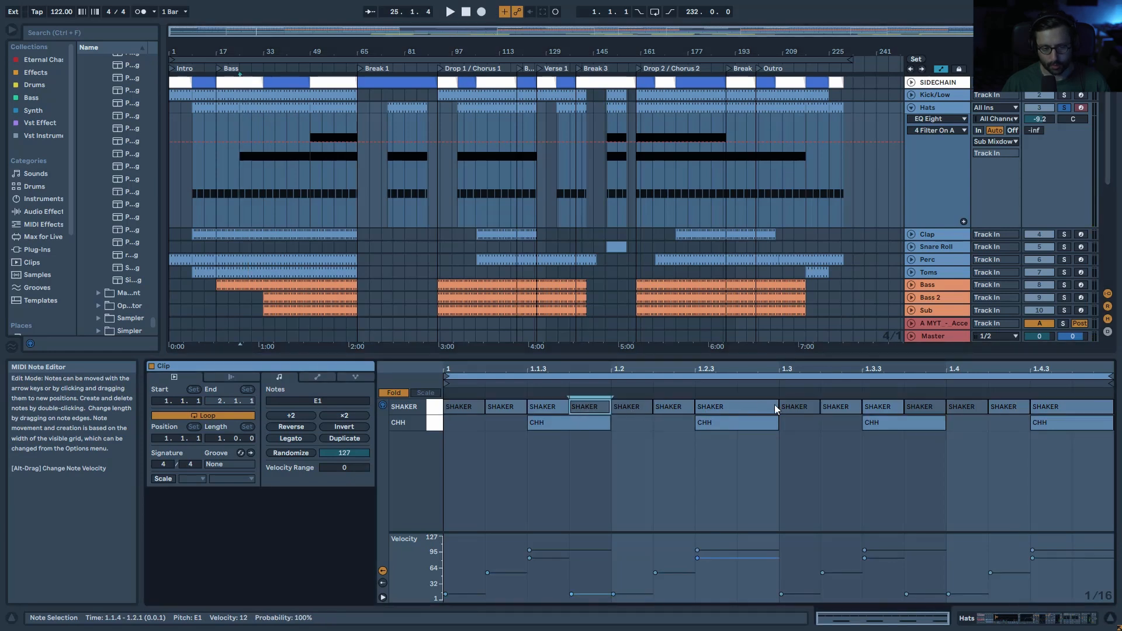
key(space)
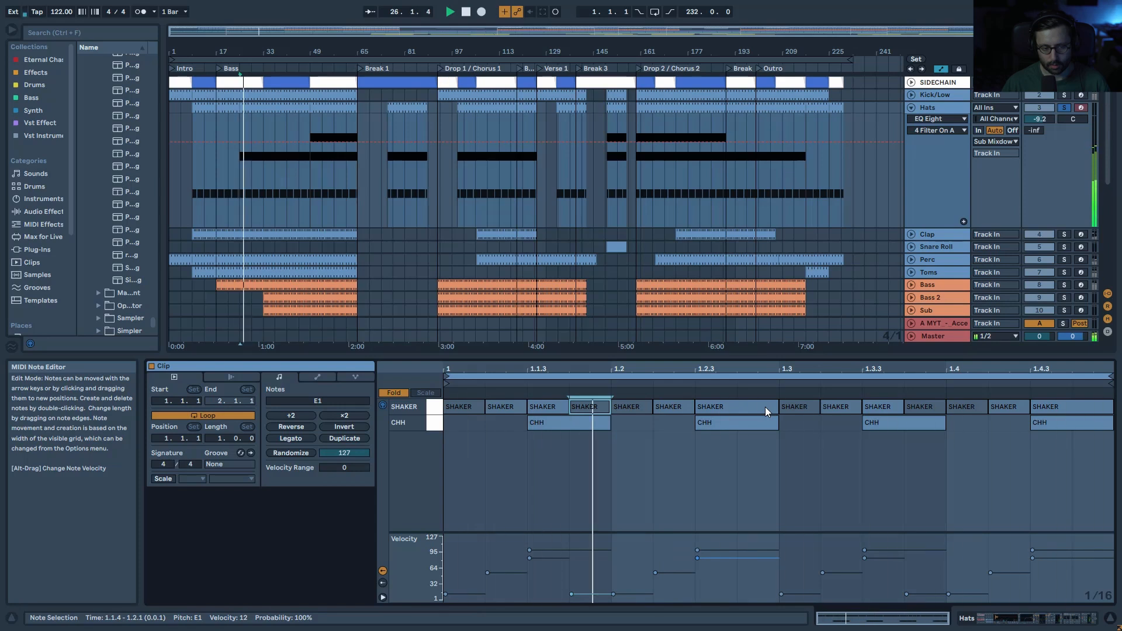
key(space)
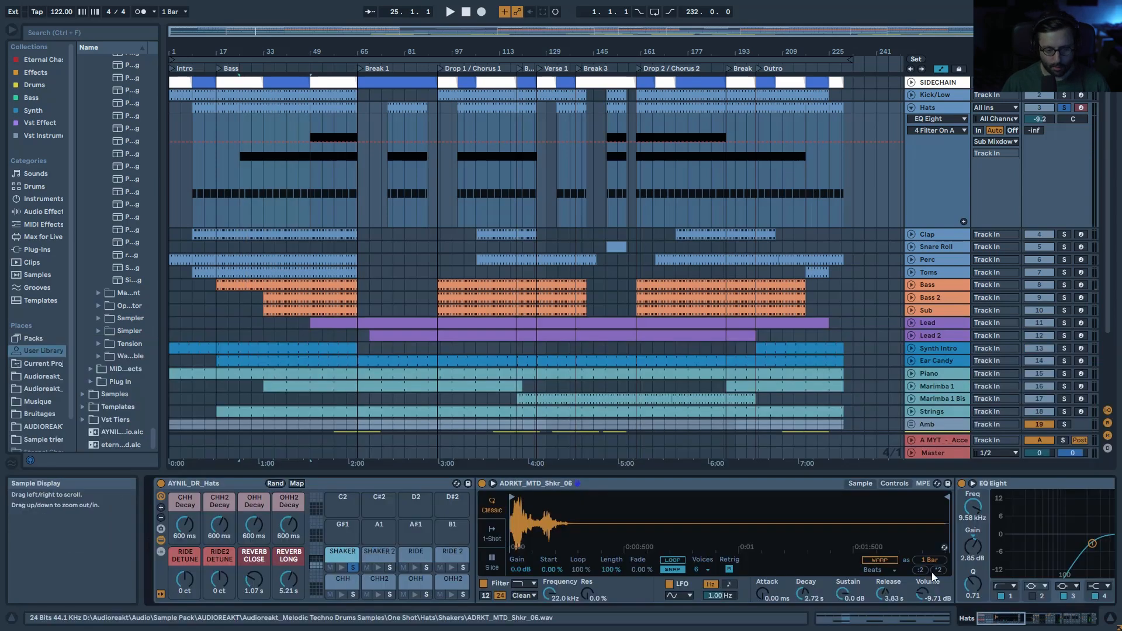
Step: Compare the hats with the Delay bypassed and re-enabled, then unsolo the SHAKER pad
drag(1007, 618, 1022, 622)
click(569, 484)
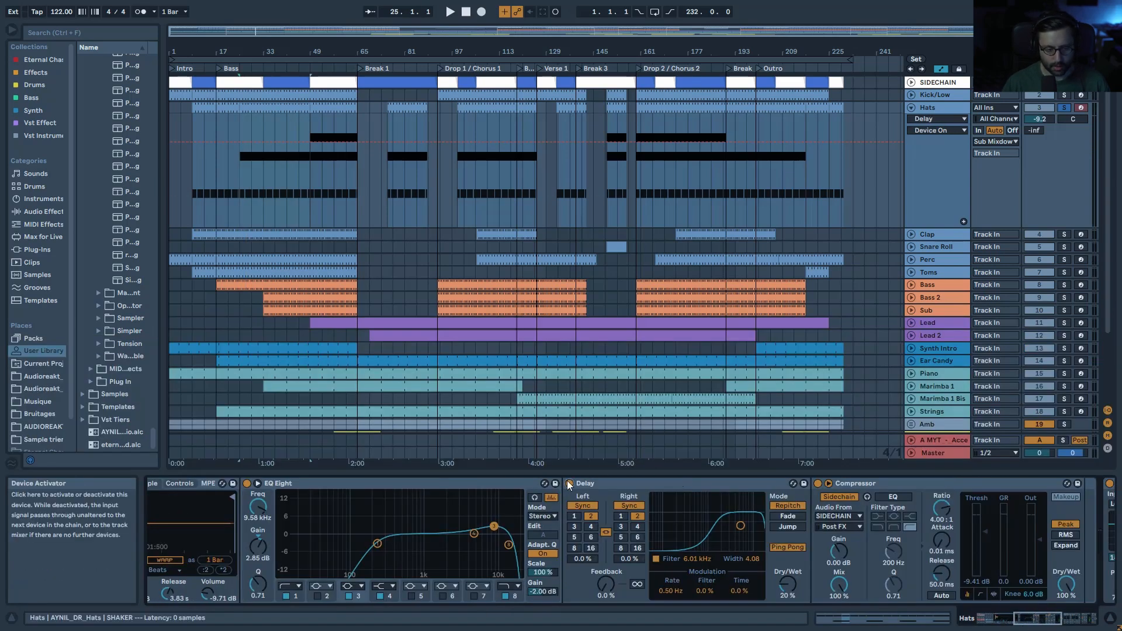
key(space)
click(569, 484)
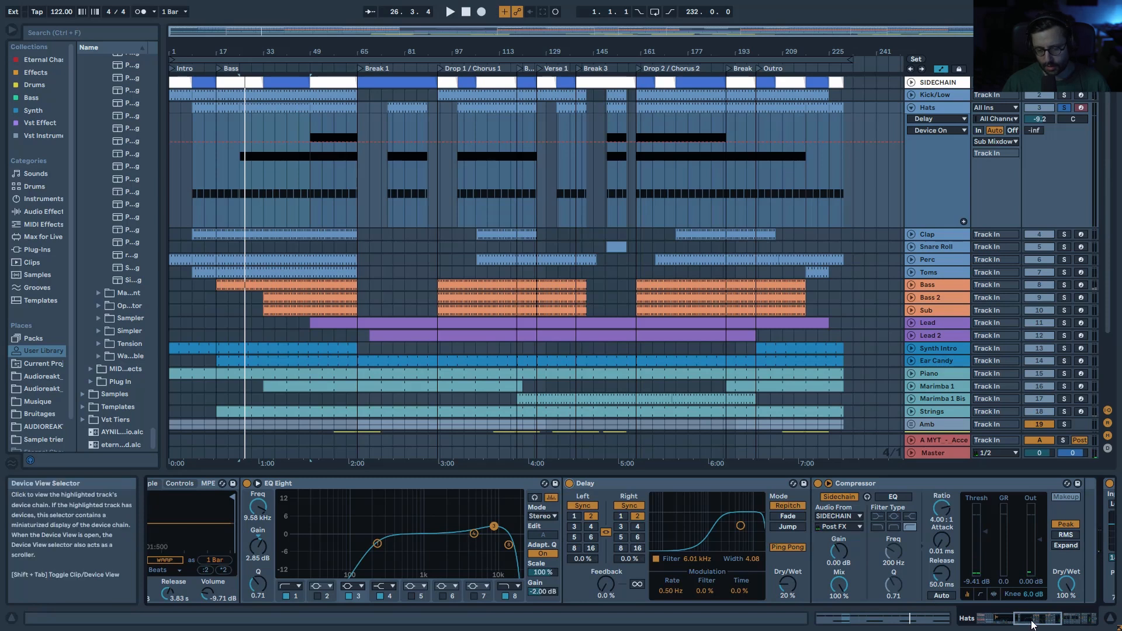
drag(1032, 621, 1040, 621)
key(space)
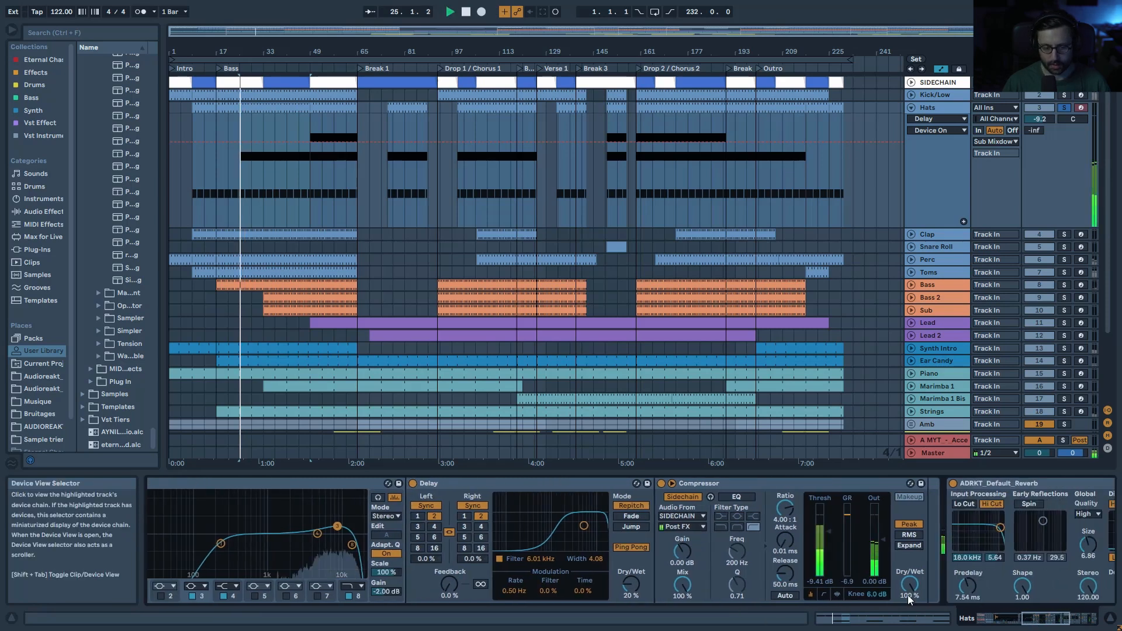
click(1001, 620)
key(space)
Step: Solo the RIDE pad and play the Hats clip from bar 49, showing the Ride sample
click(426, 568)
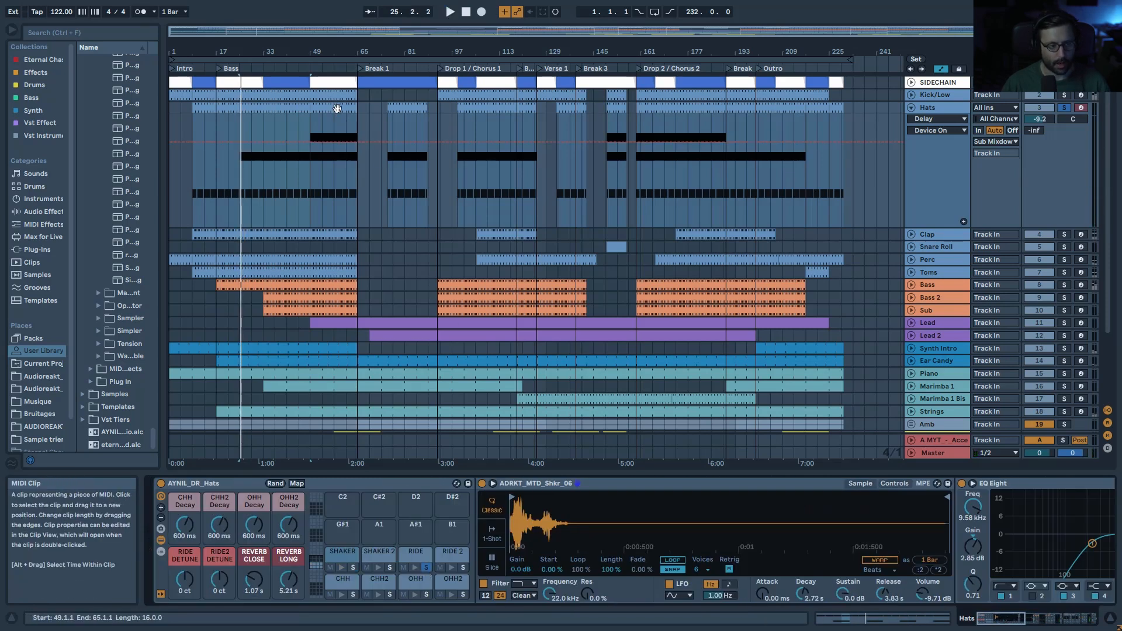
click(338, 109)
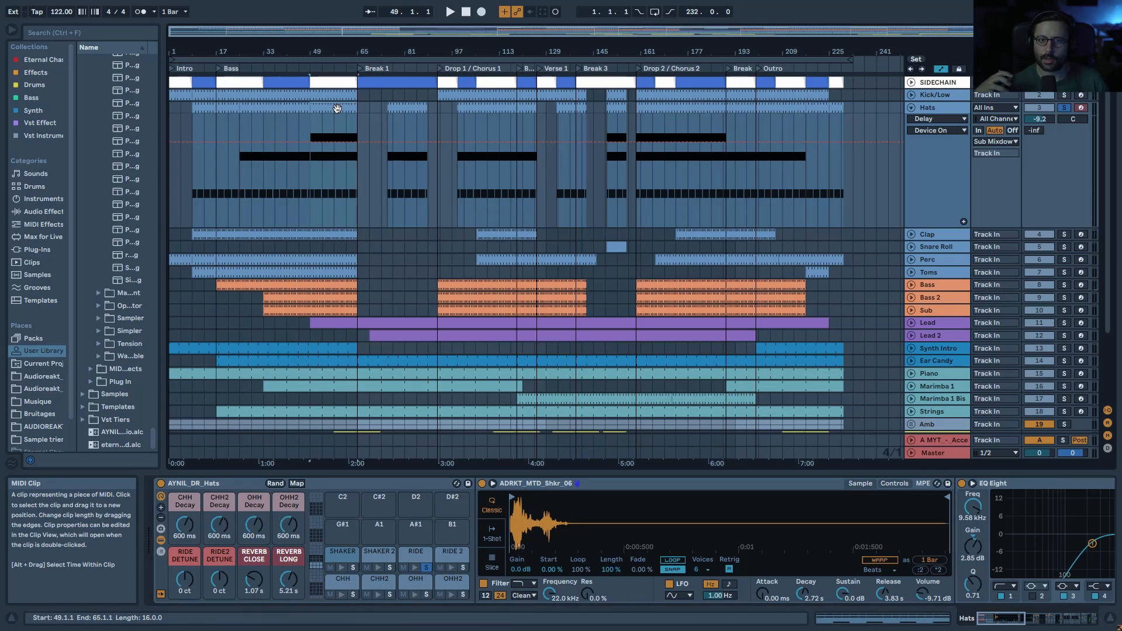
key(space)
click(1064, 109)
click(1064, 109)
click(416, 555)
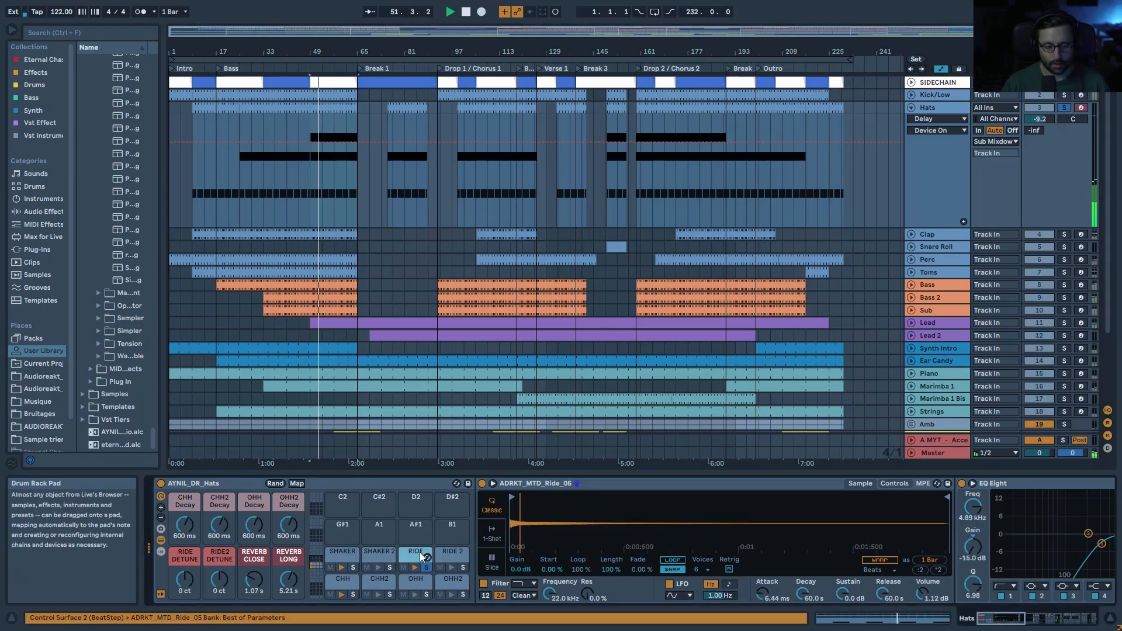
scroll(550, 553, right, 5)
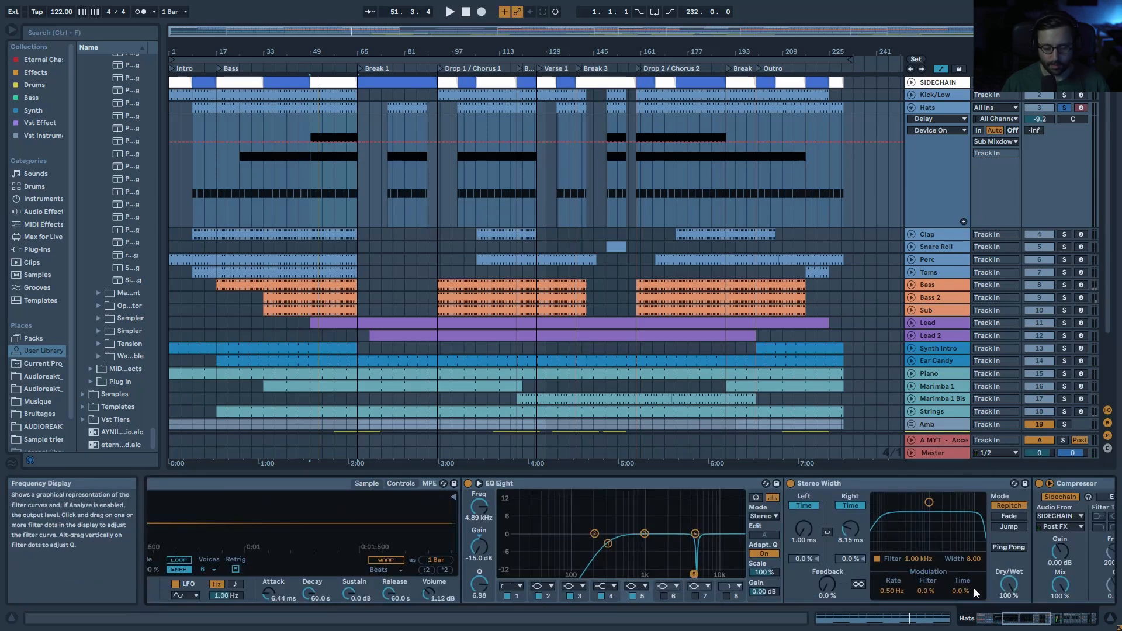
scroll(771, 596, right, 3)
key(space)
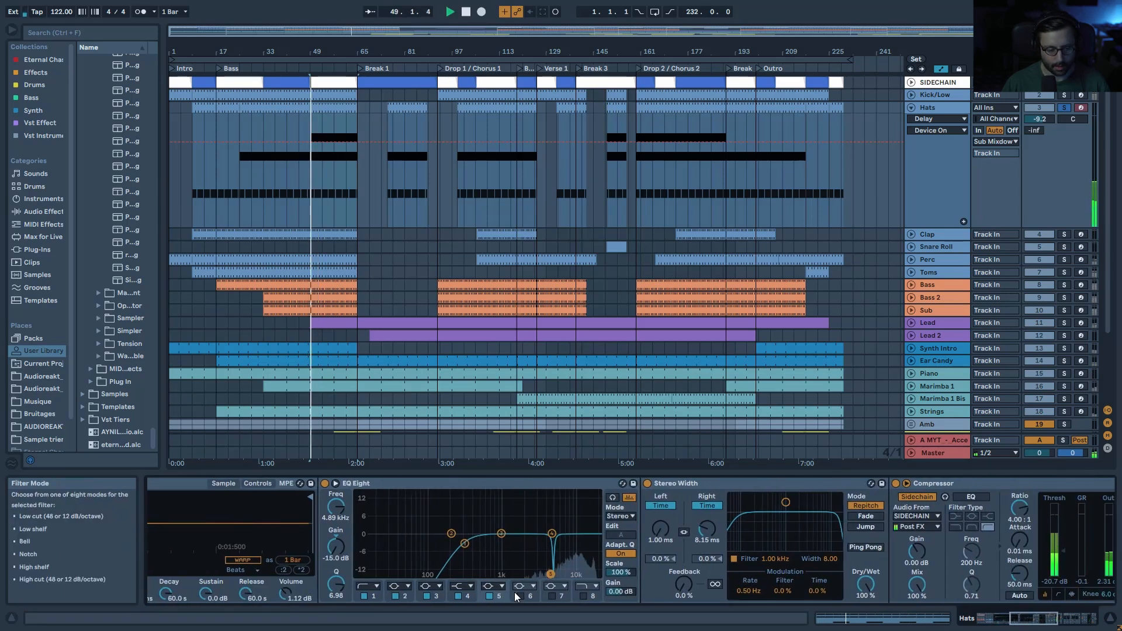
Step: Toggle the EQ Eight notch band and Stereo Width off and on, leaving both active
click(489, 597)
click(489, 597)
click(680, 486)
key(space)
click(650, 486)
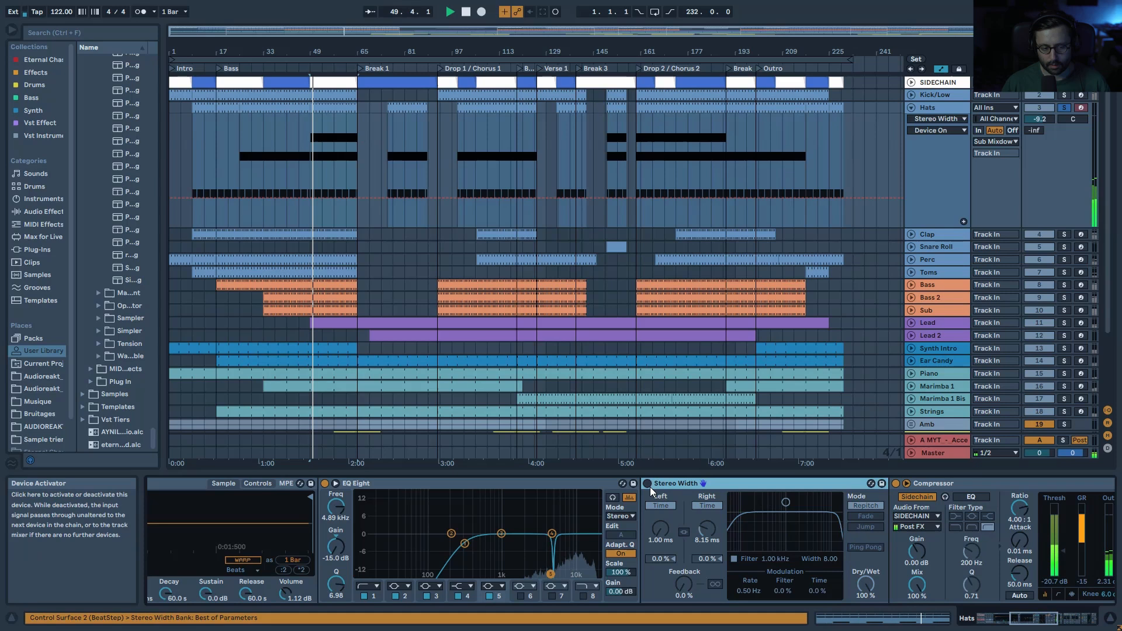
click(649, 485)
key(space)
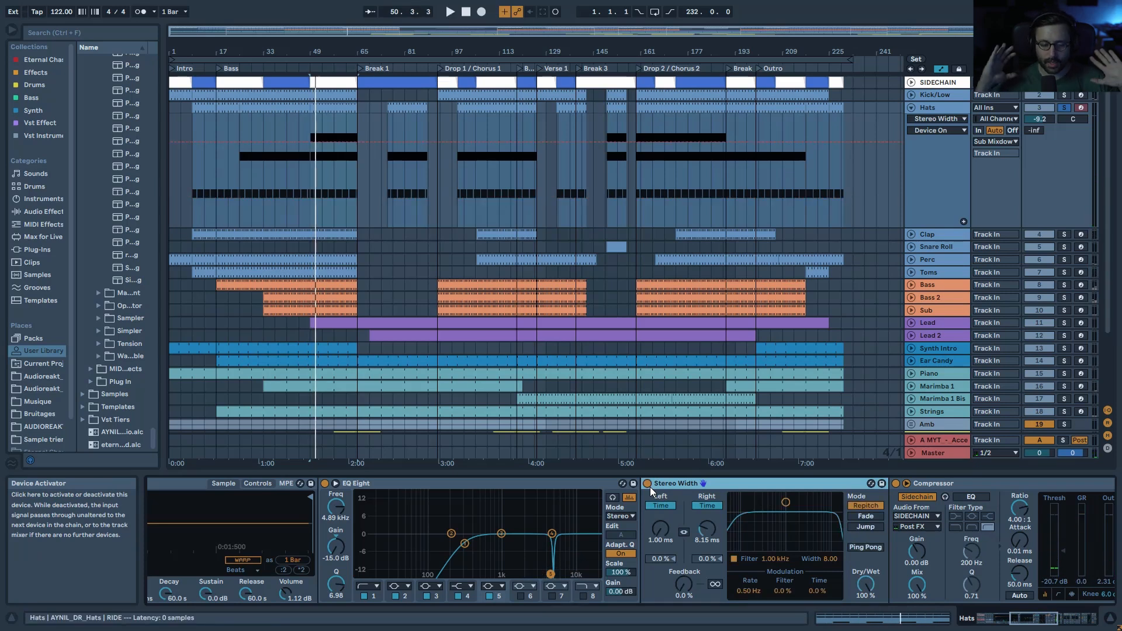
drag(1045, 618, 953, 615)
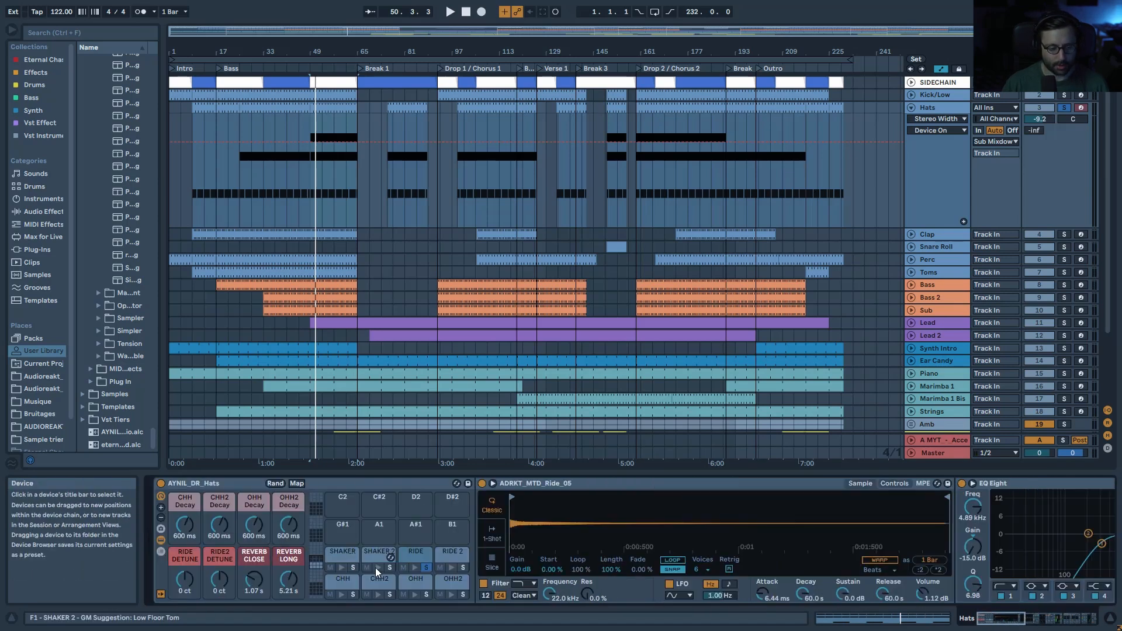
Step: Unsolo the RIDE pad and compare the Hats reverb and Drum Buss bypassed, re-enabling both
click(427, 568)
click(417, 139)
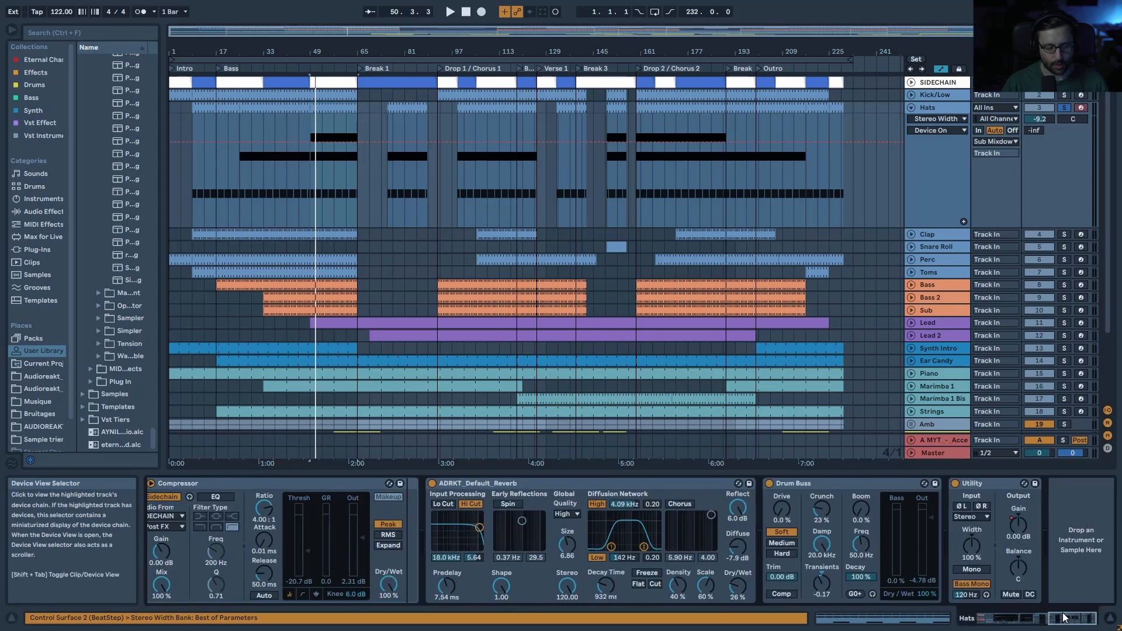
click(432, 484)
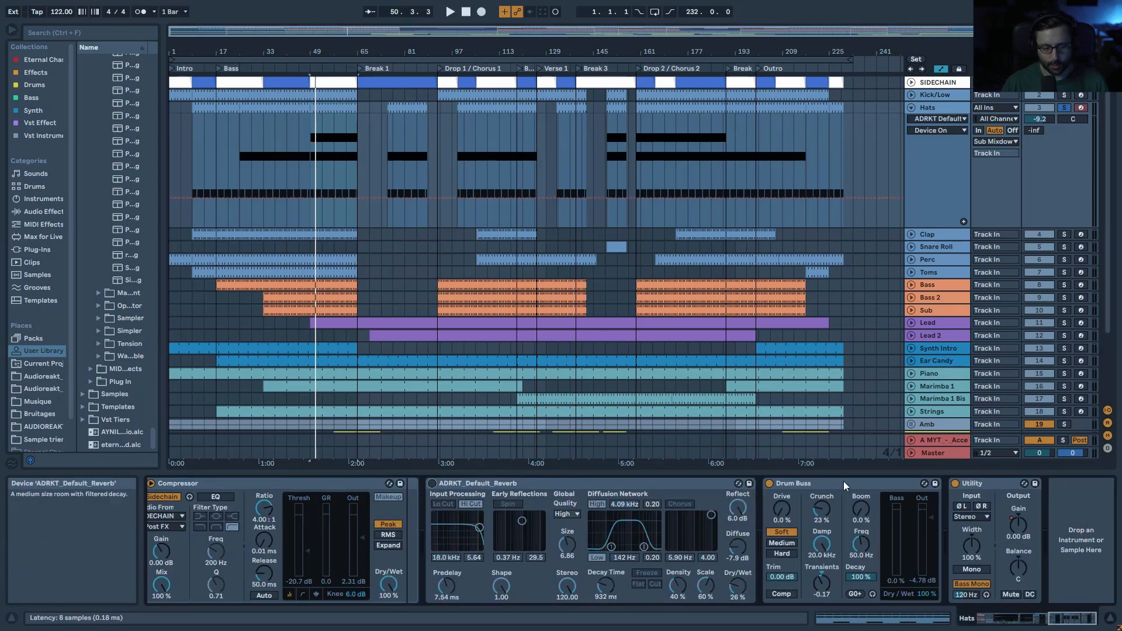
key(space)
click(769, 483)
click(433, 483)
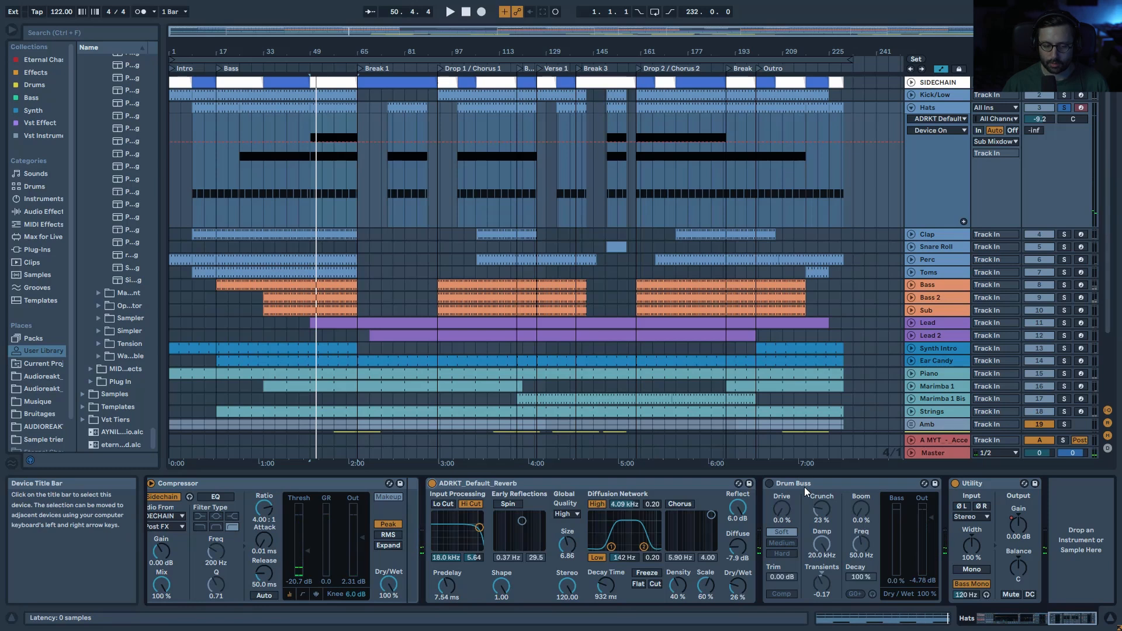
click(770, 487)
click(770, 486)
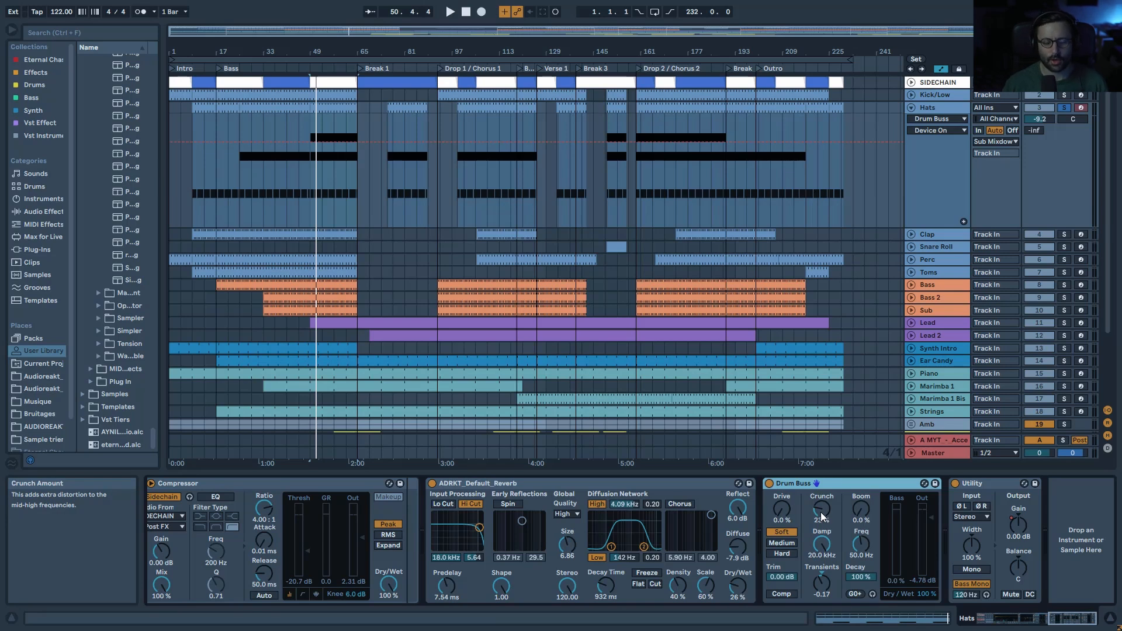
Step: Audition Drum Buss Crunch at 0% and Transients at 0.00, restoring 23% and -0.17
key(space)
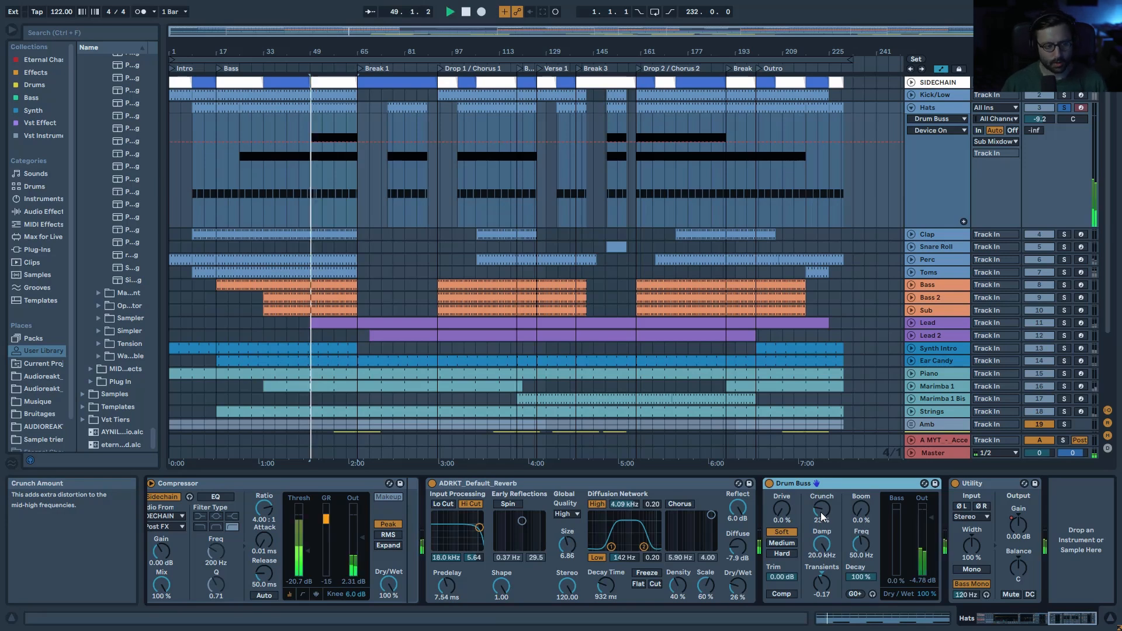
mouse_move(821, 511)
mouse_down()
mouse_move(821, 544)
mouse_move(821, 514)
mouse_up()
key(space)
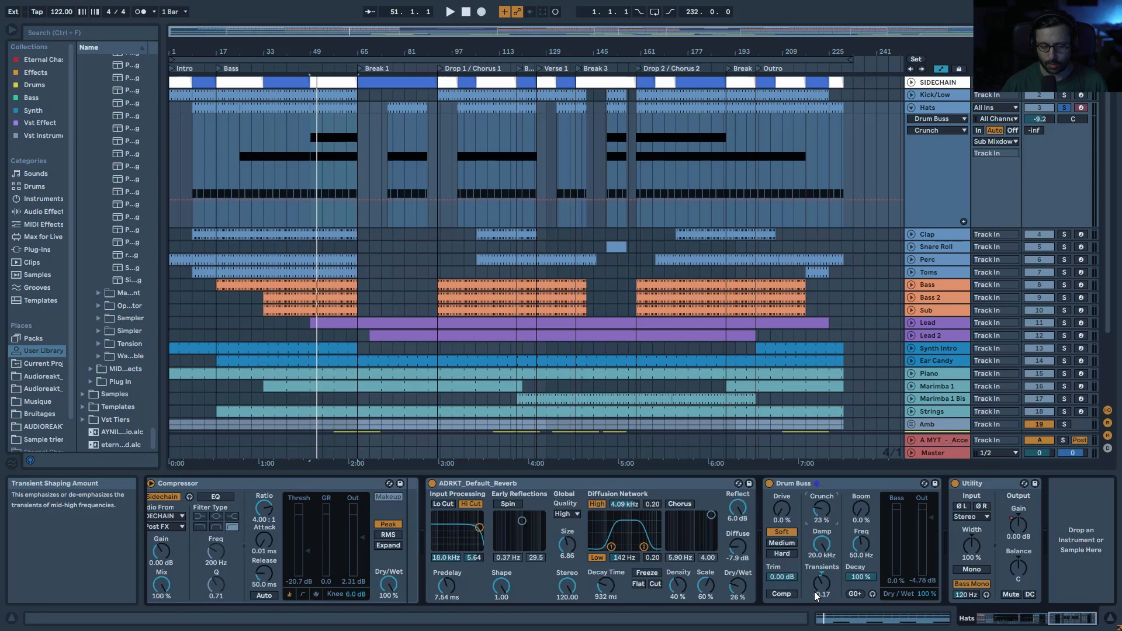
key(space)
mouse_move(833, 585)
mouse_down()
mouse_move(832, 576)
mouse_move(833, 585)
mouse_up()
key(space)
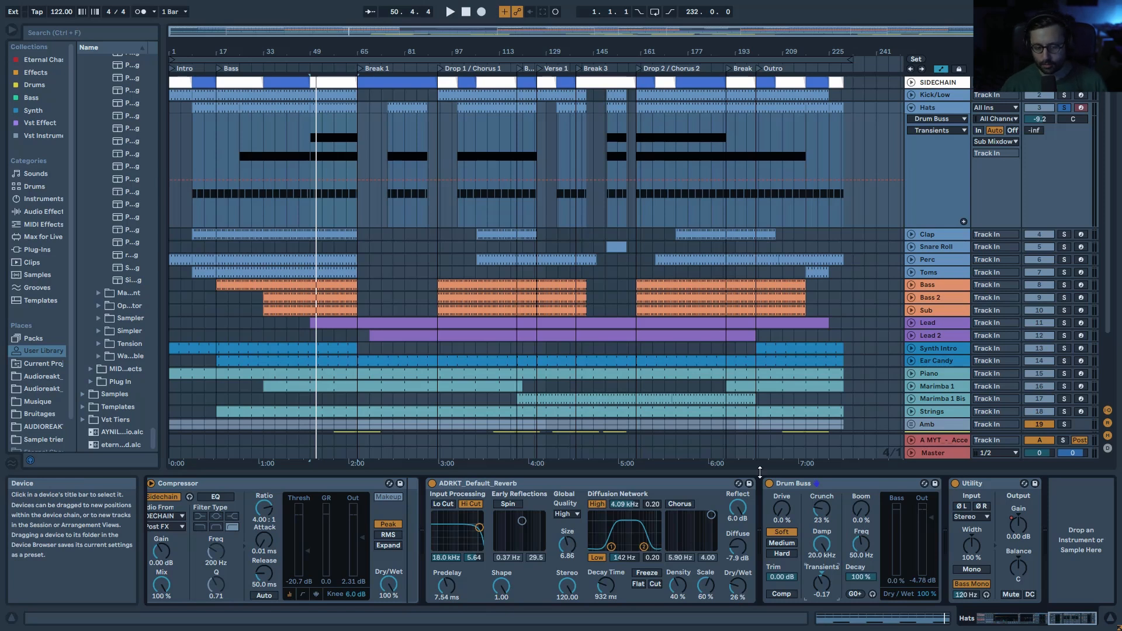
Step: Fold the Hats group, solo Kick/Low with the Clap, and compare the Clap's Overdrive off and on
click(911, 108)
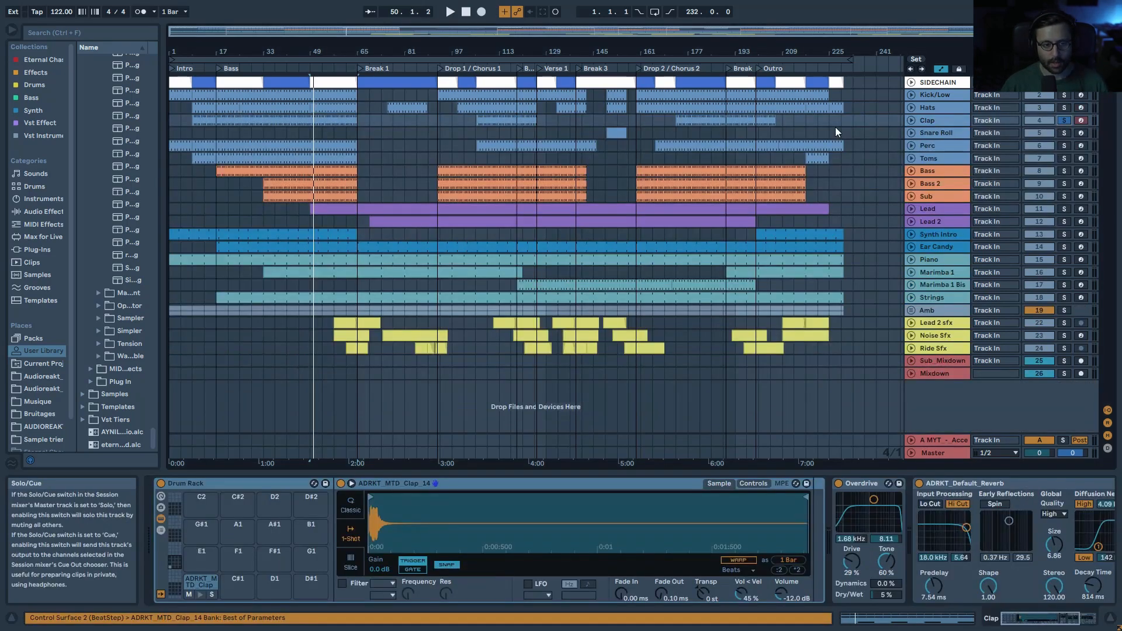
click(477, 58)
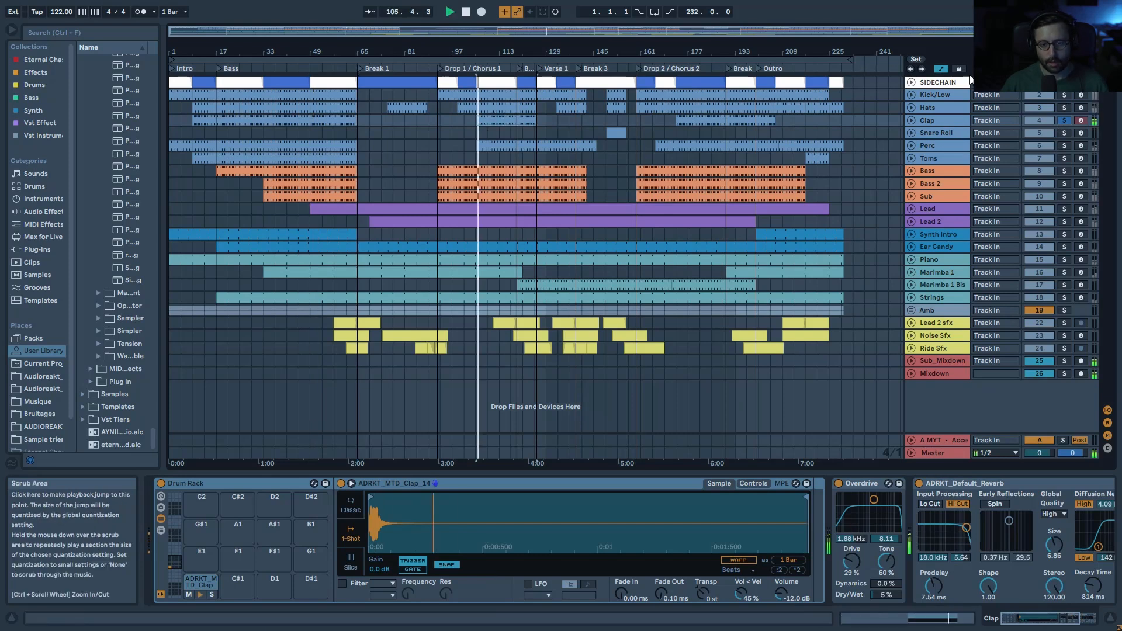
ctrl+click(1064, 96)
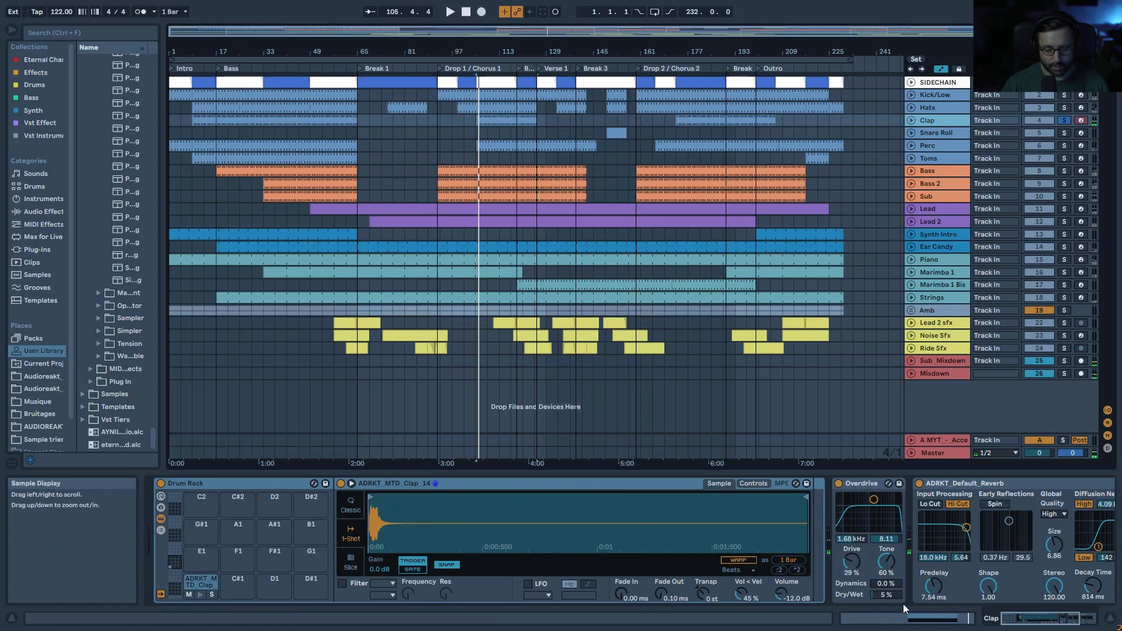
drag(1033, 621, 1052, 620)
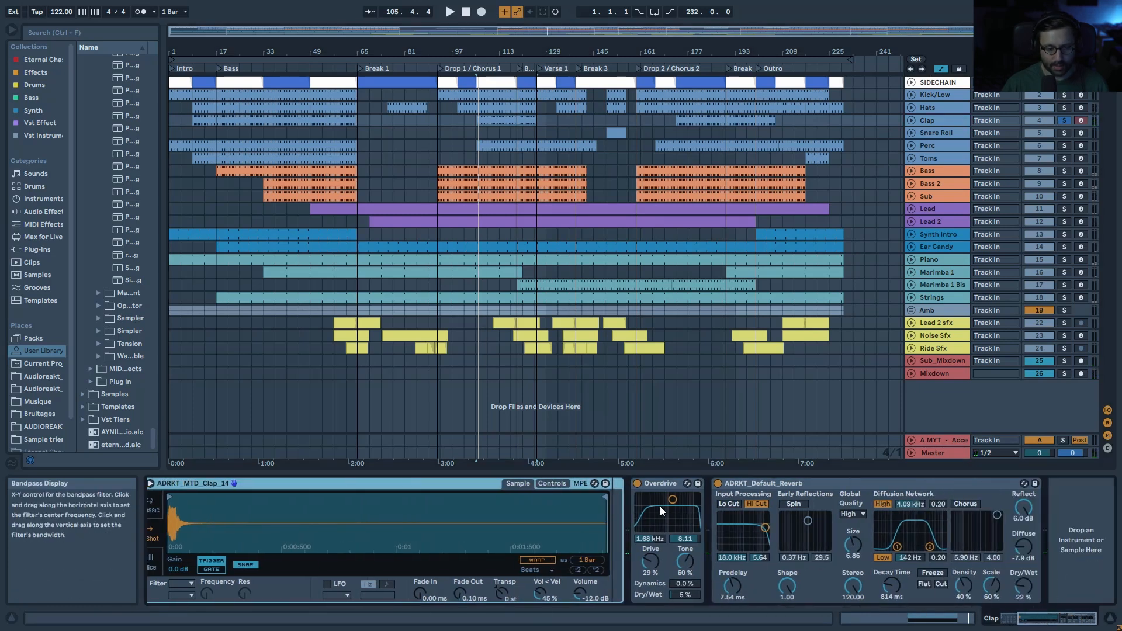
click(637, 482)
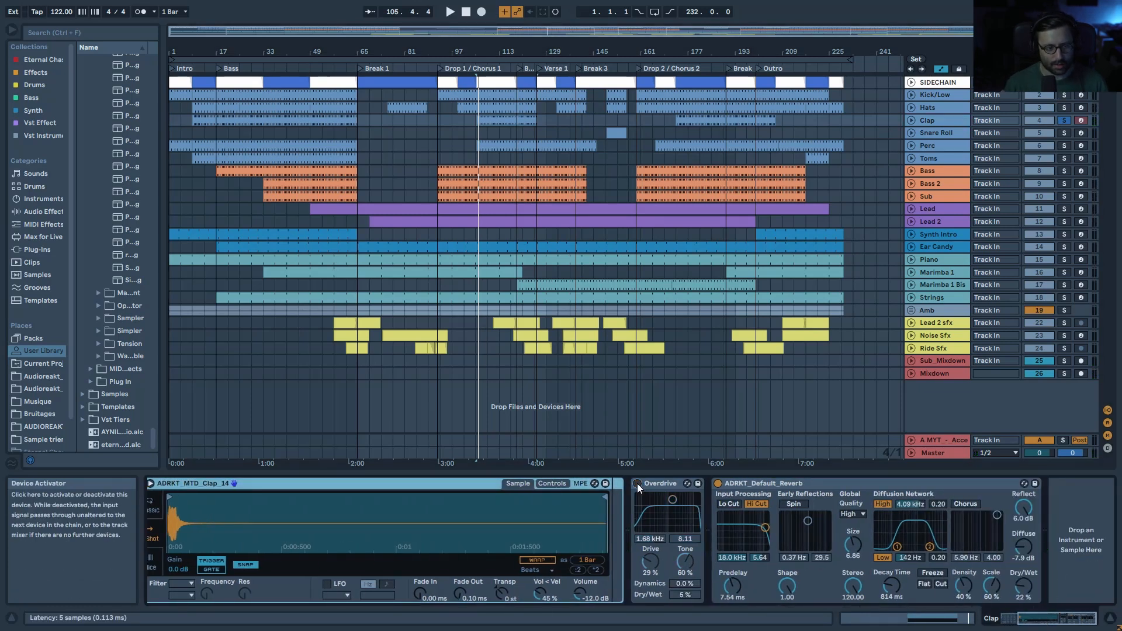
key(space)
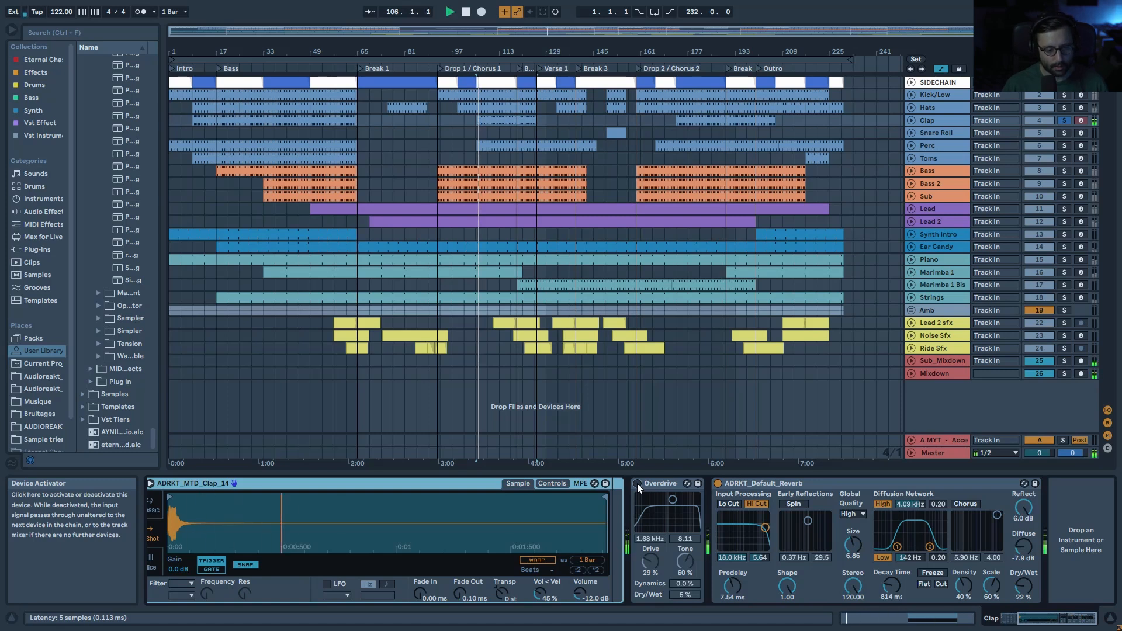
click(638, 483)
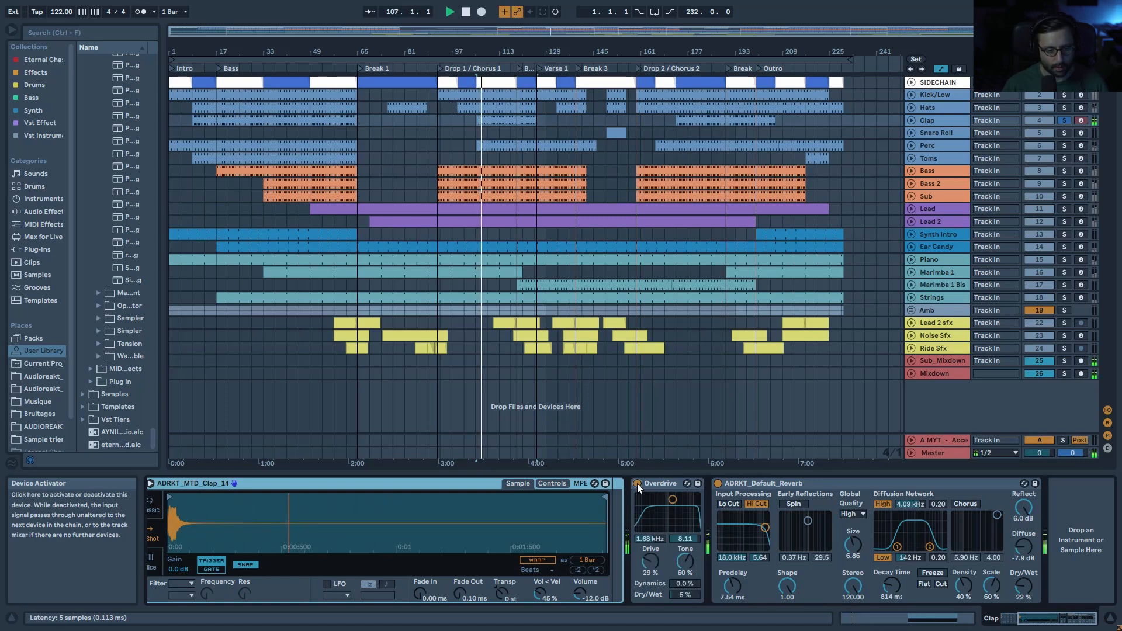
key(space)
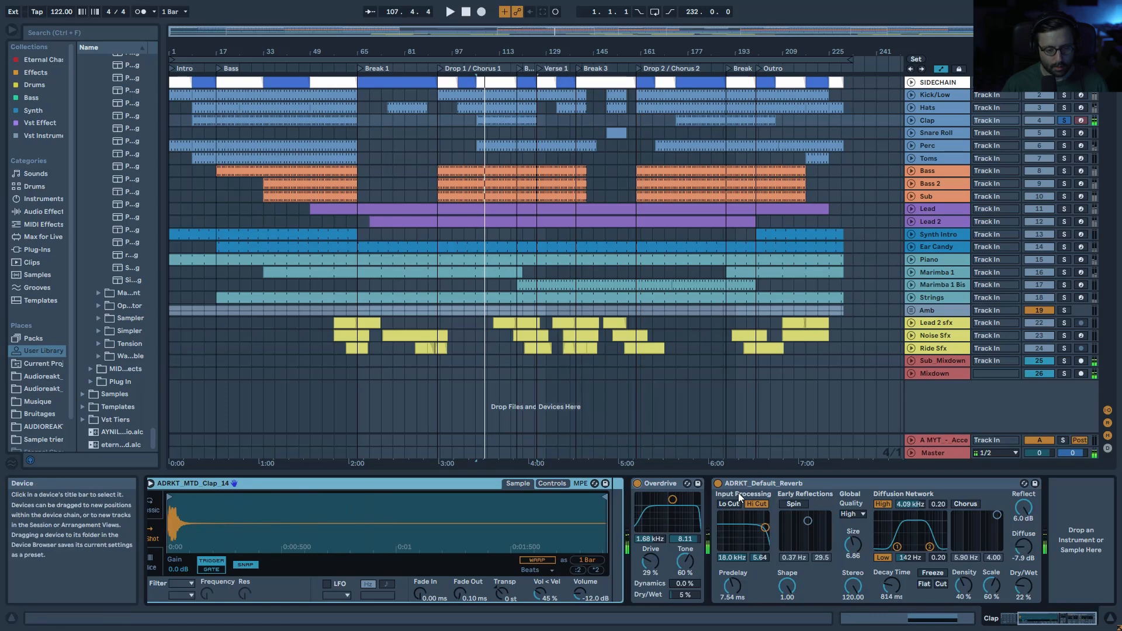
Step: Compare the Clap with reverb bypassed, then select the Snare Roll track and its clip at bar 149
click(732, 488)
click(719, 485)
key(space)
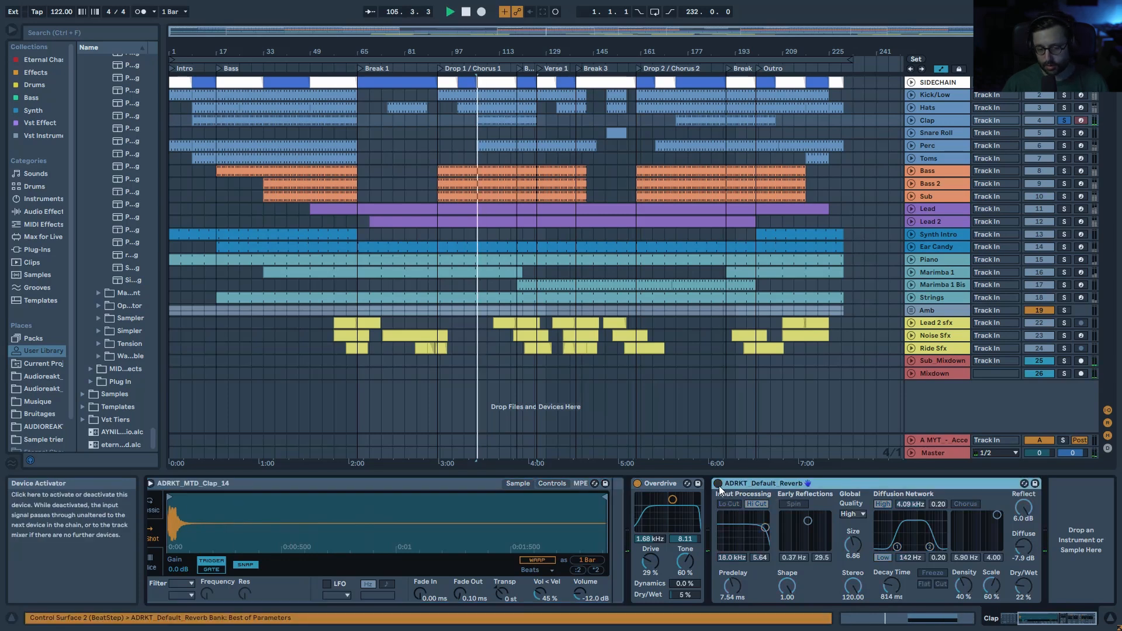
click(719, 484)
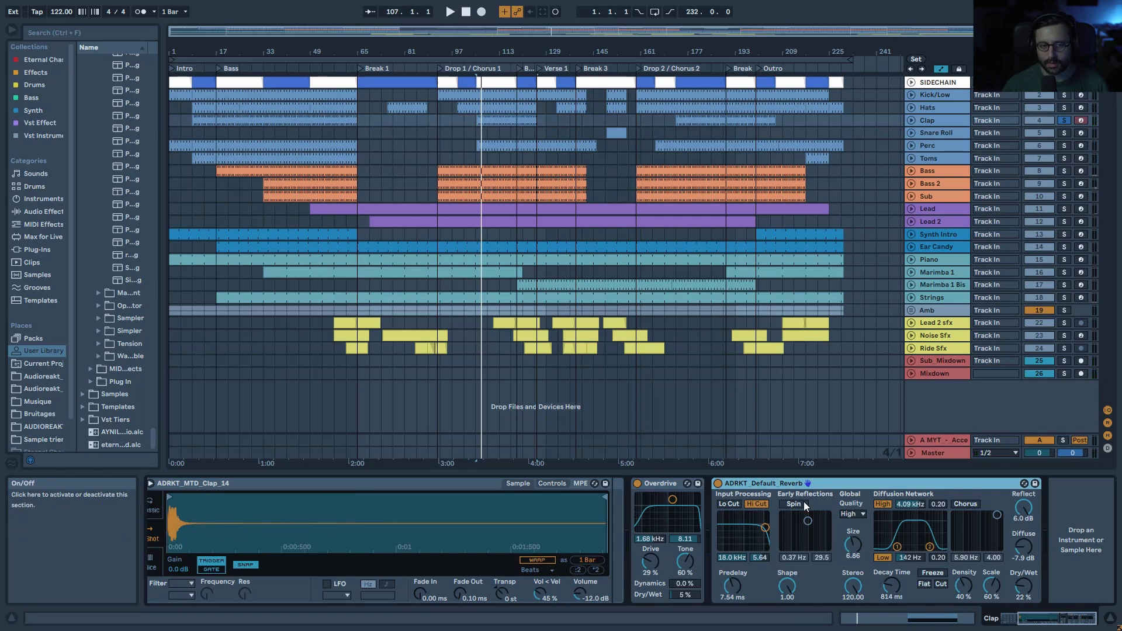
click(1054, 131)
click(611, 134)
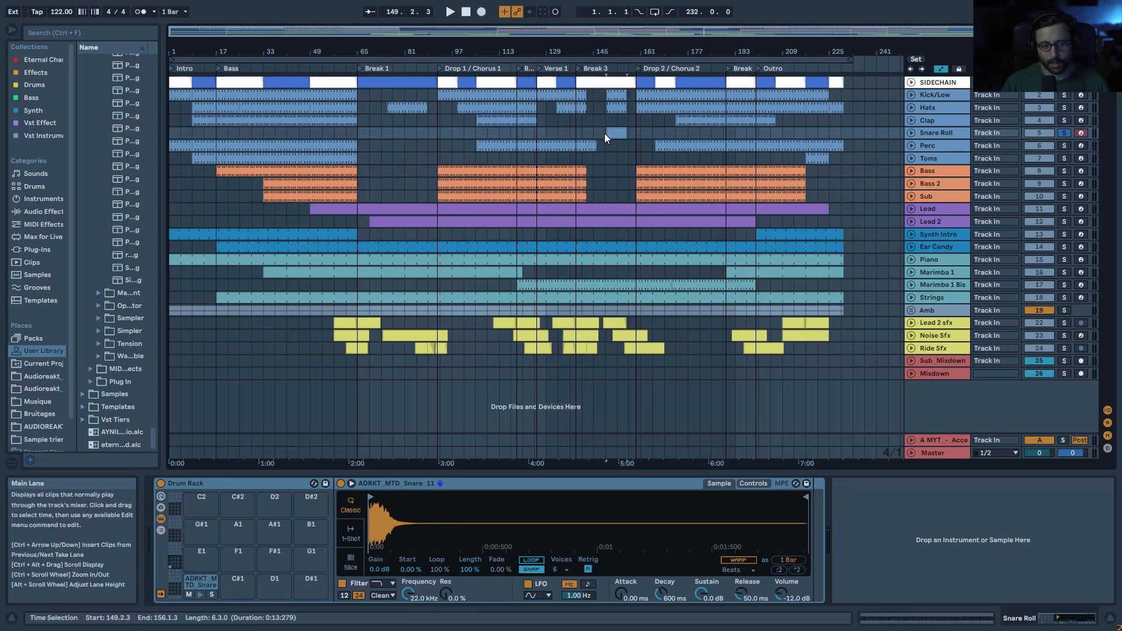
Step: Play the Snare Roll clip, view its devices, then deactivate the Snare Roll track
double_click(612, 134)
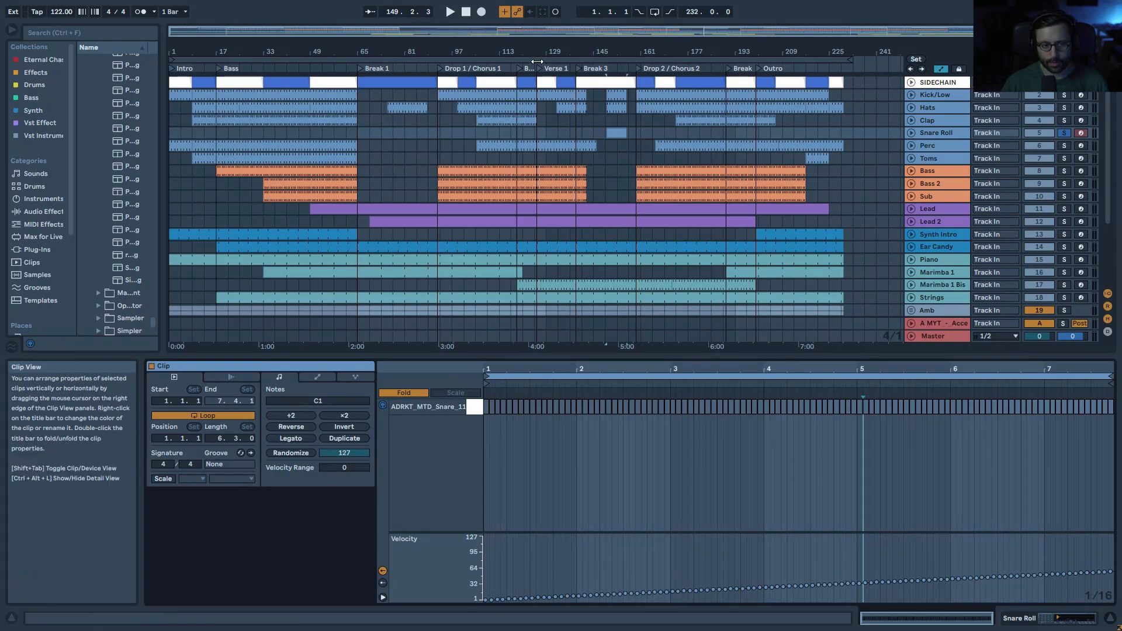
key(space)
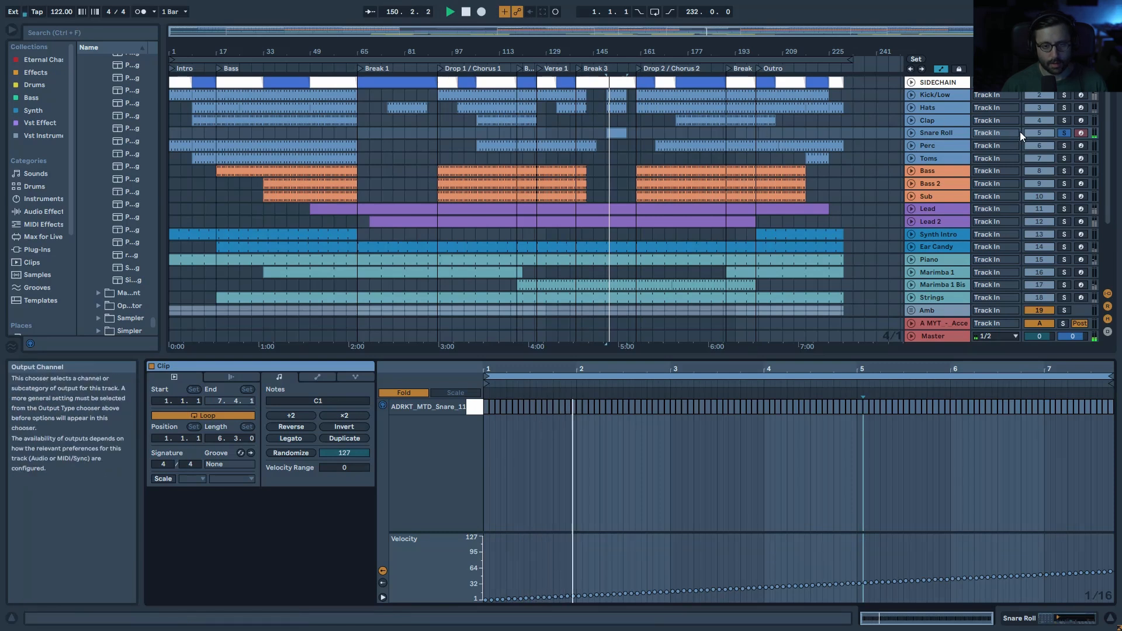
double_click(946, 134)
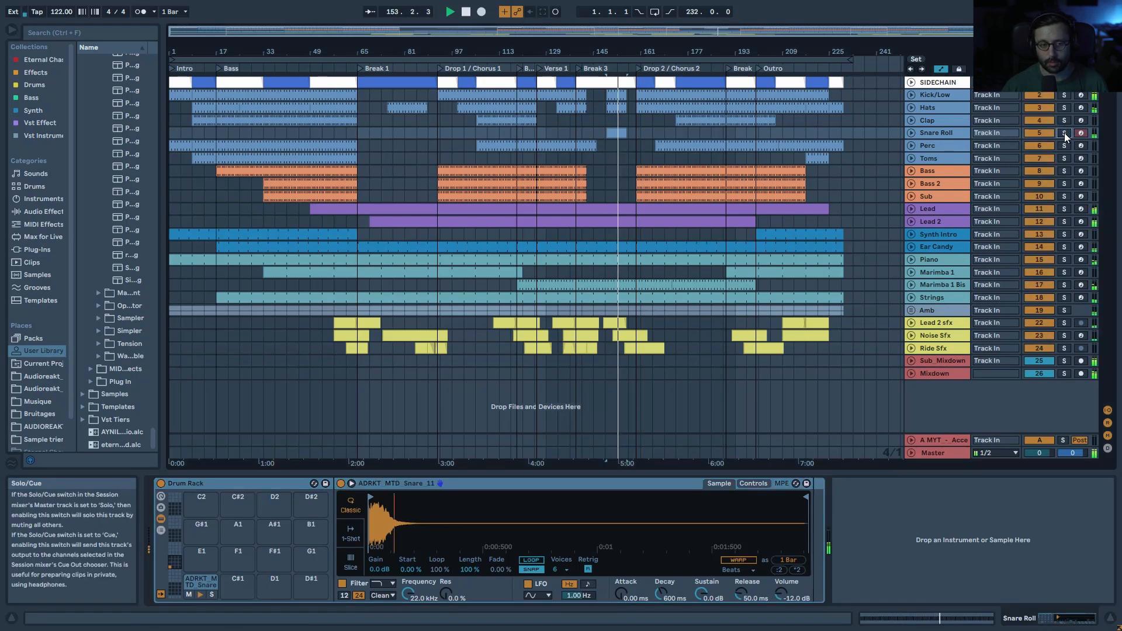
click(1044, 135)
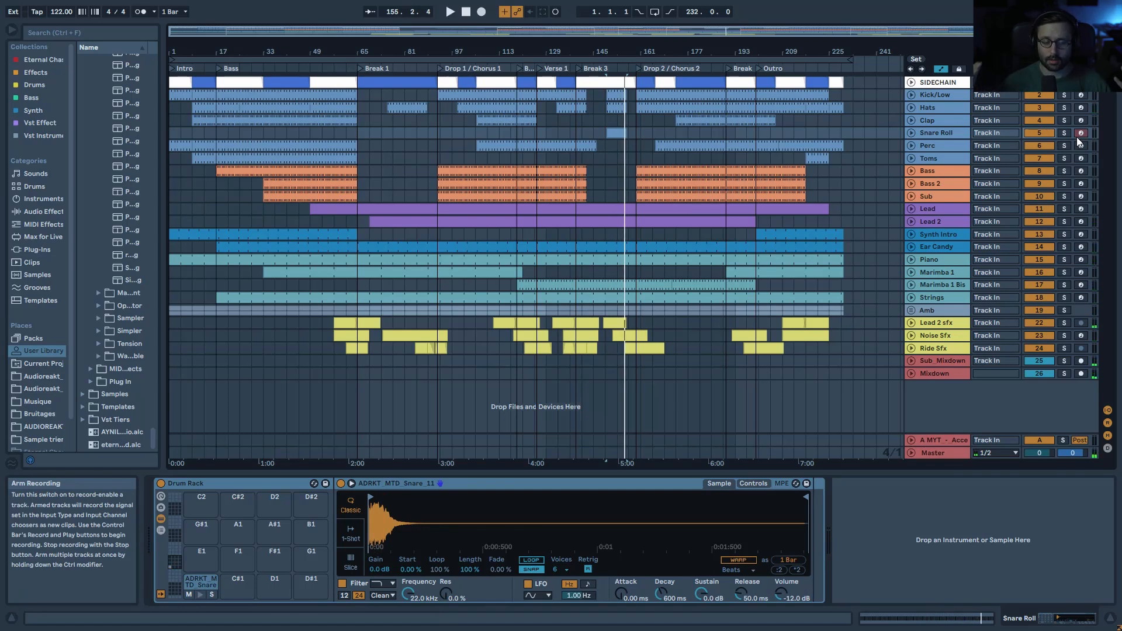
Step: Solo the Perc track and play its first clip from bar 1
click(1064, 145)
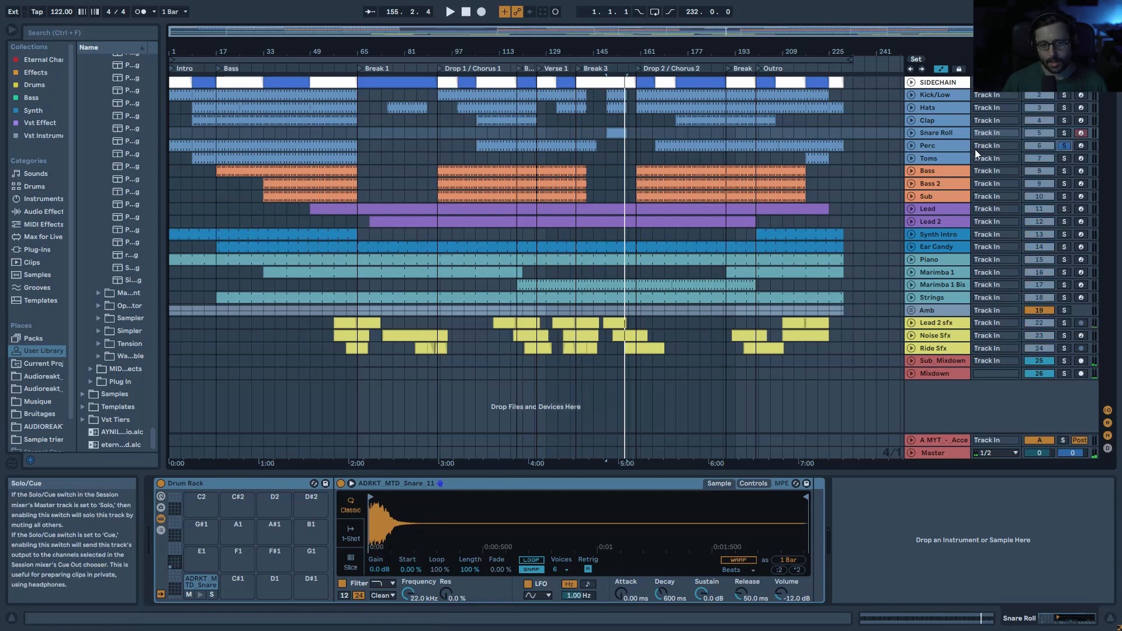
click(281, 142)
key(space)
click(180, 142)
key(space)
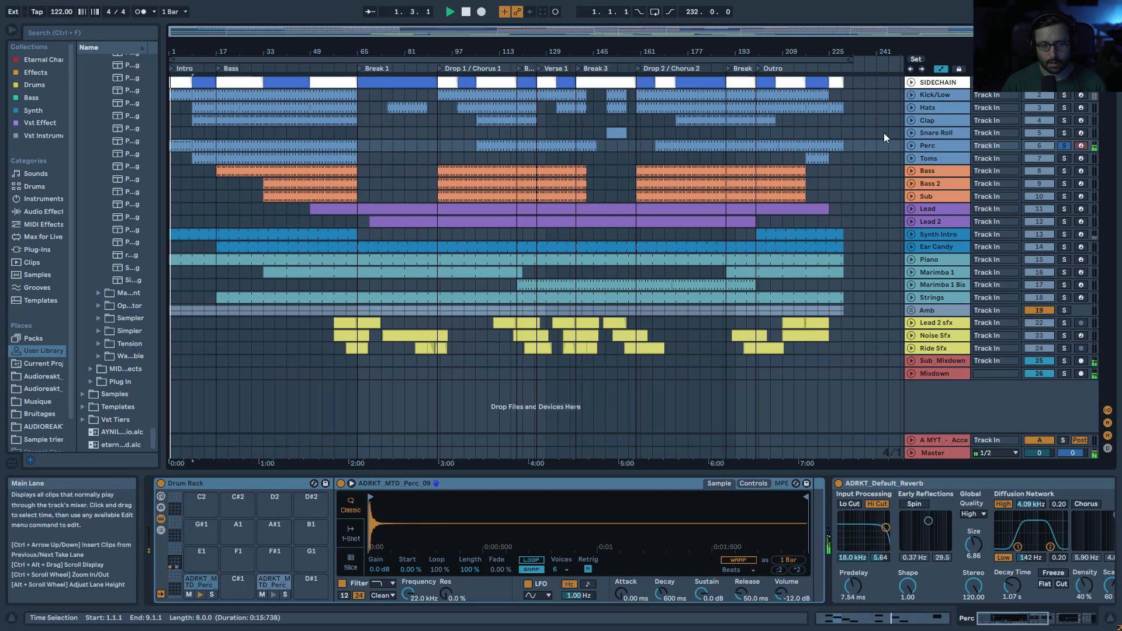
Step: Preview the Perc drum rack's C1 and D1 percussion samples
key(space)
click(199, 593)
click(274, 595)
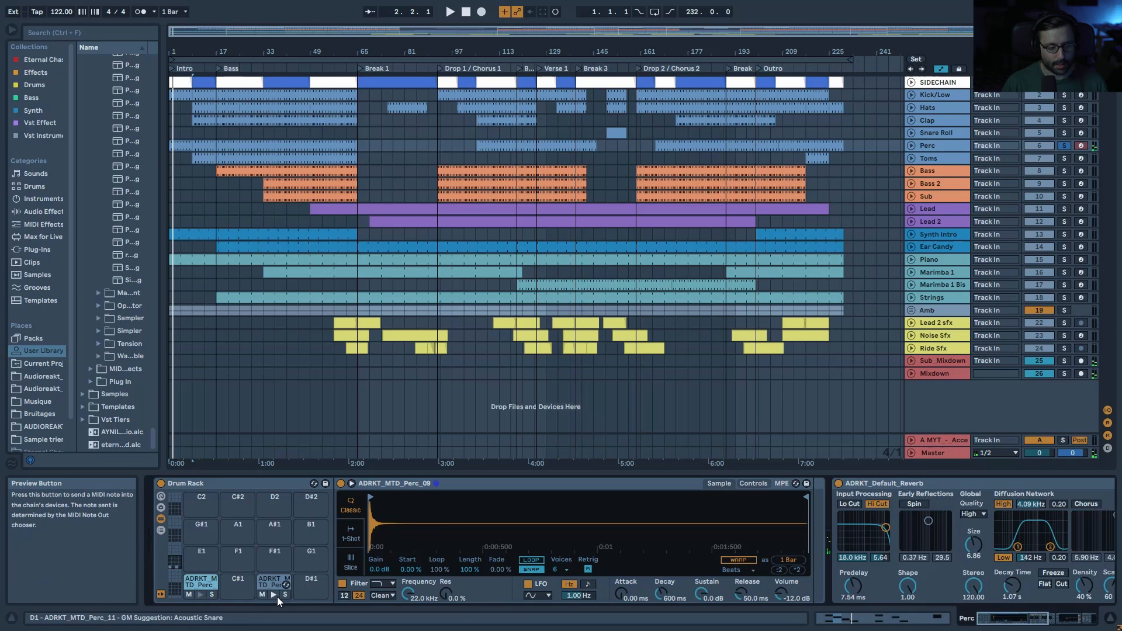
click(272, 581)
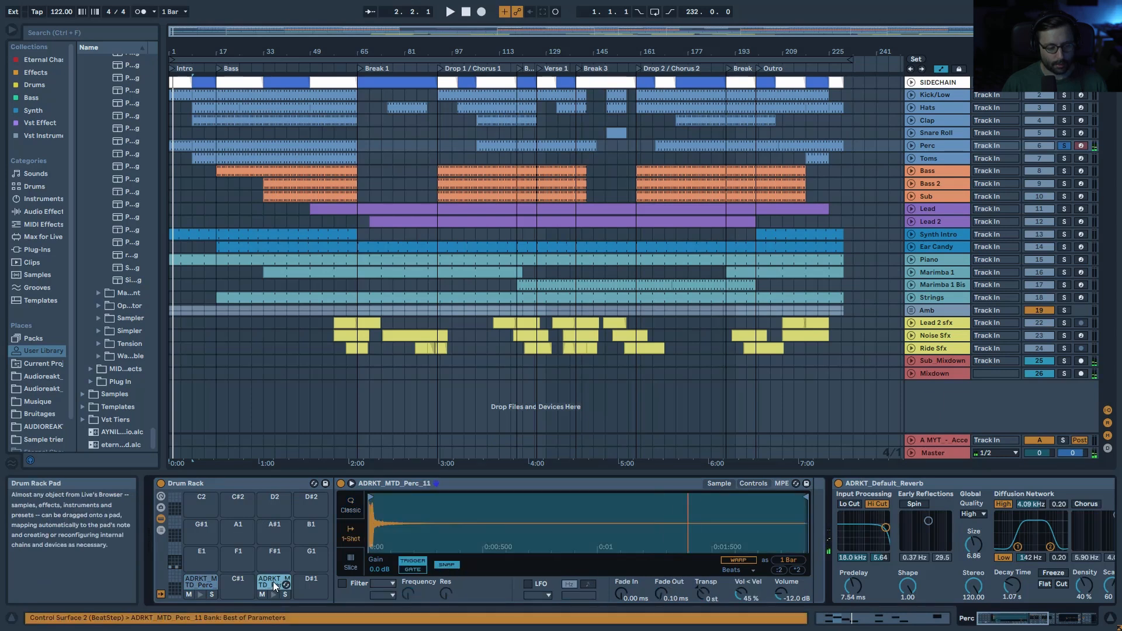
click(272, 595)
click(200, 595)
Step: Delete the D#1 and C#1 notes in the Perc clip, then solo Kick/Low and reveal EQ Eight and Drum Buss
double_click(185, 145)
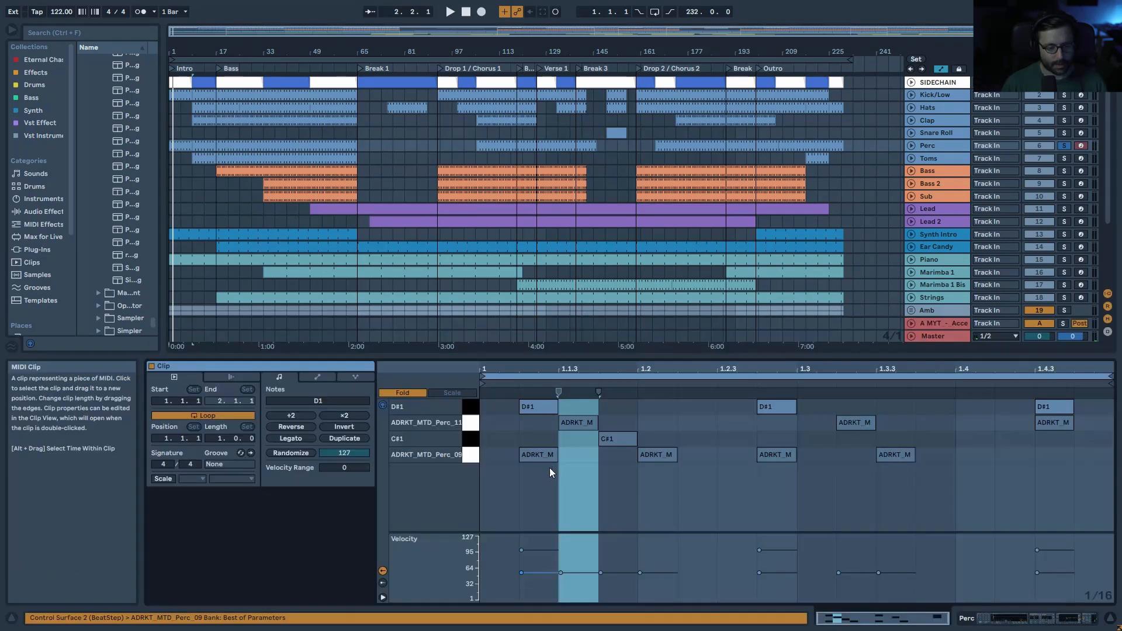
key(space)
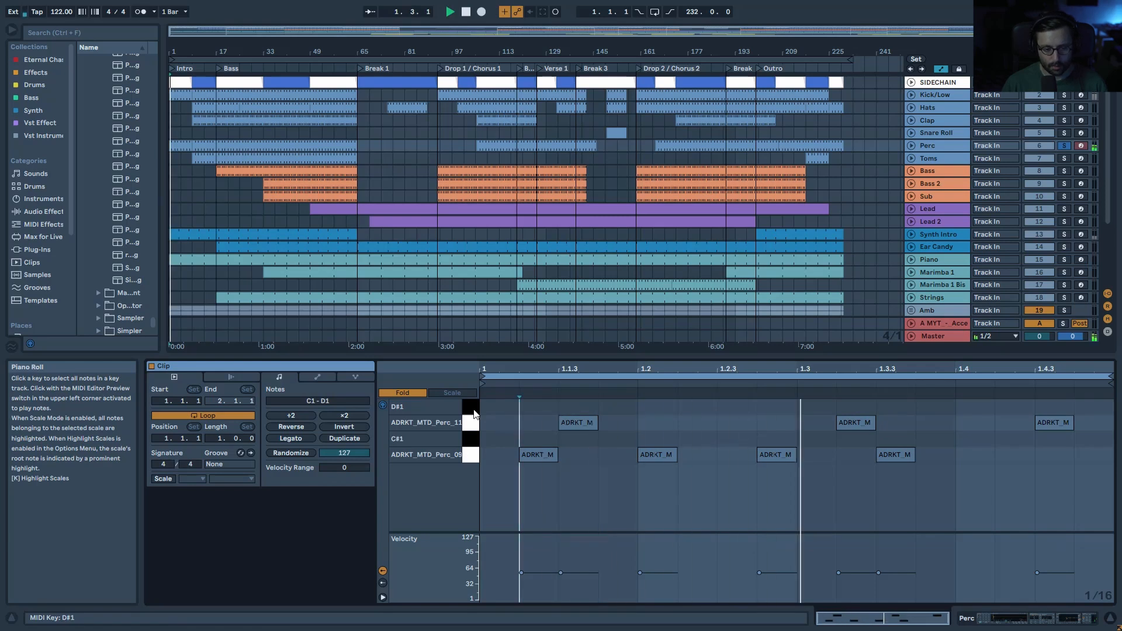
key(space)
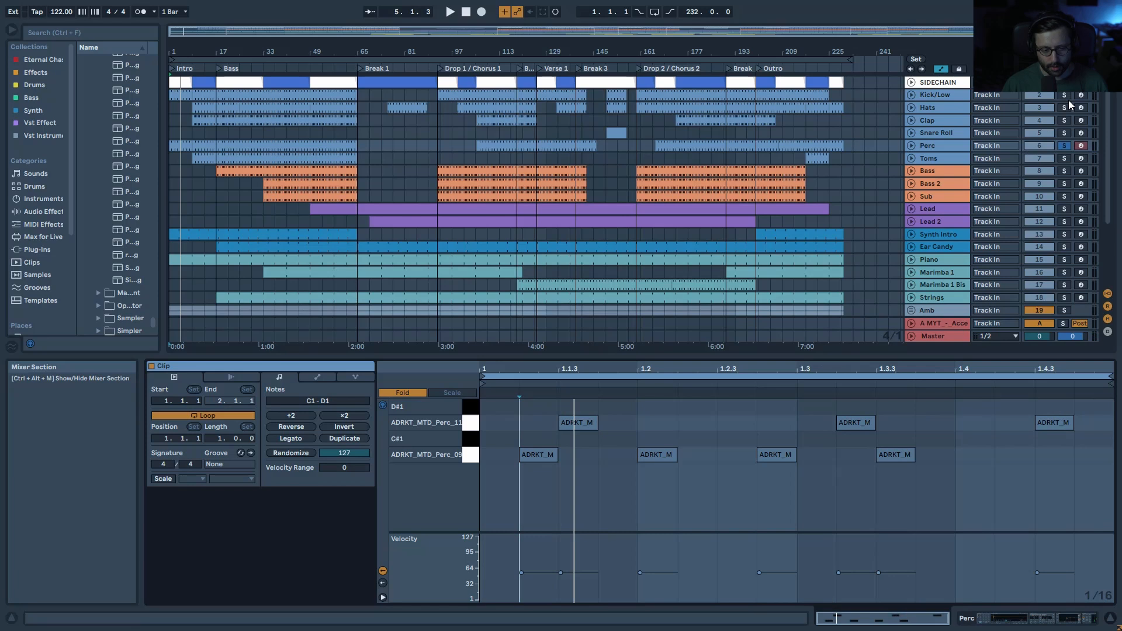
click(474, 427)
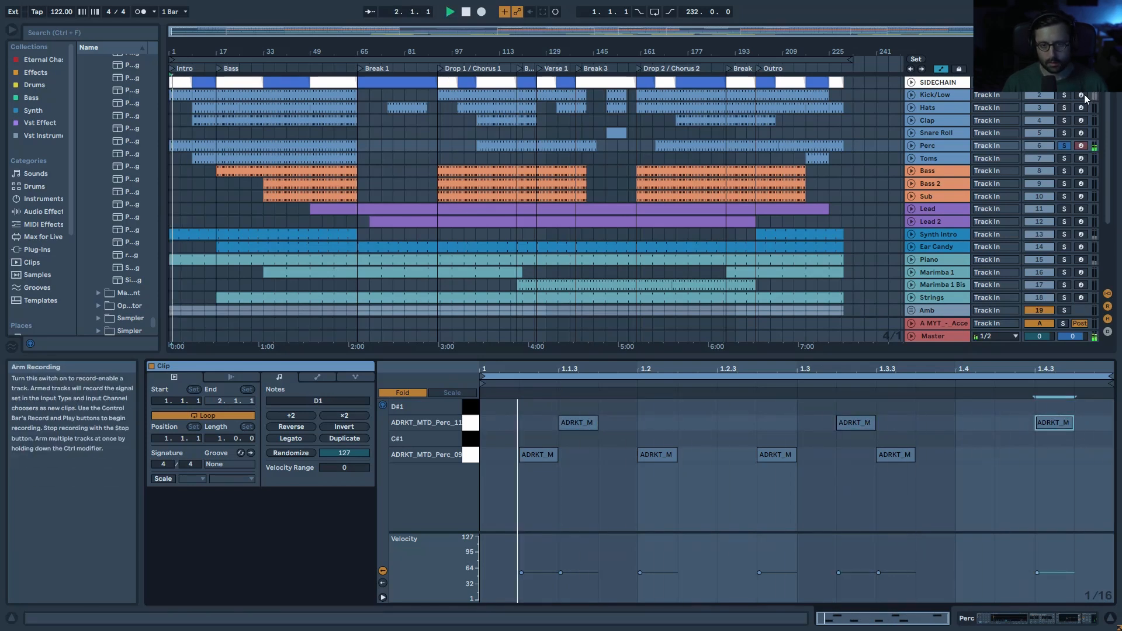
ctrl+click(1067, 96)
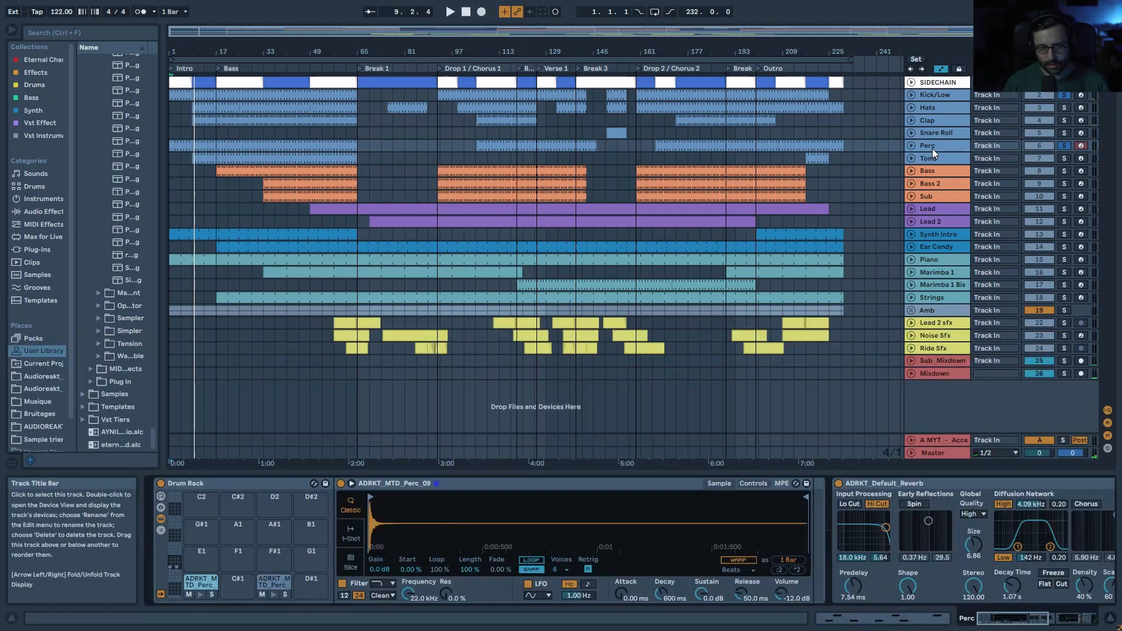
drag(989, 622, 1071, 621)
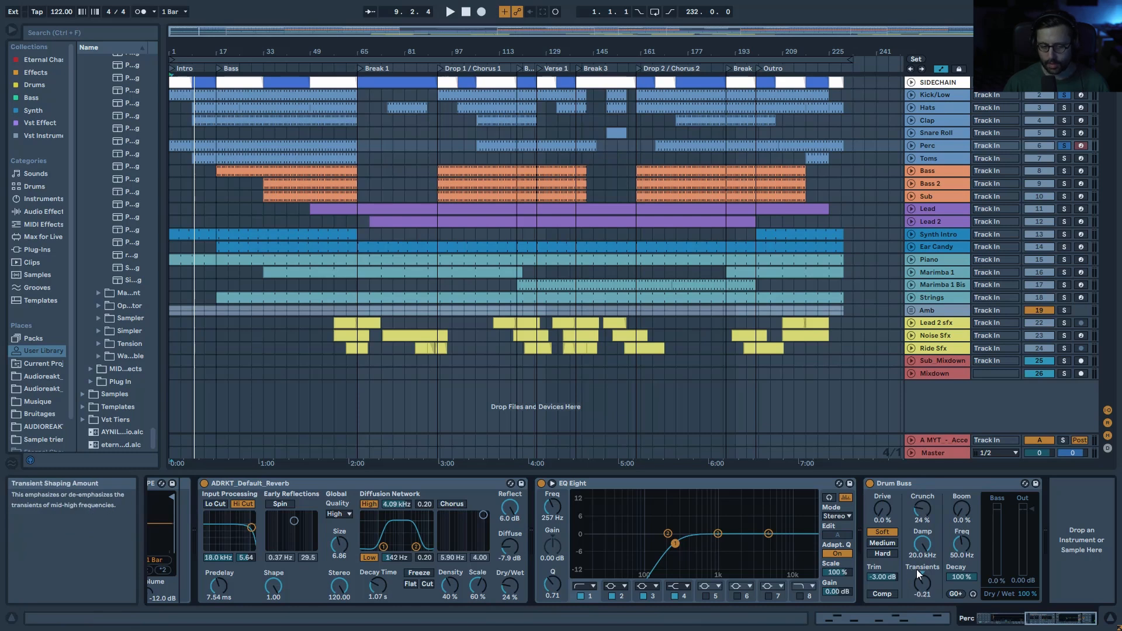
key(space)
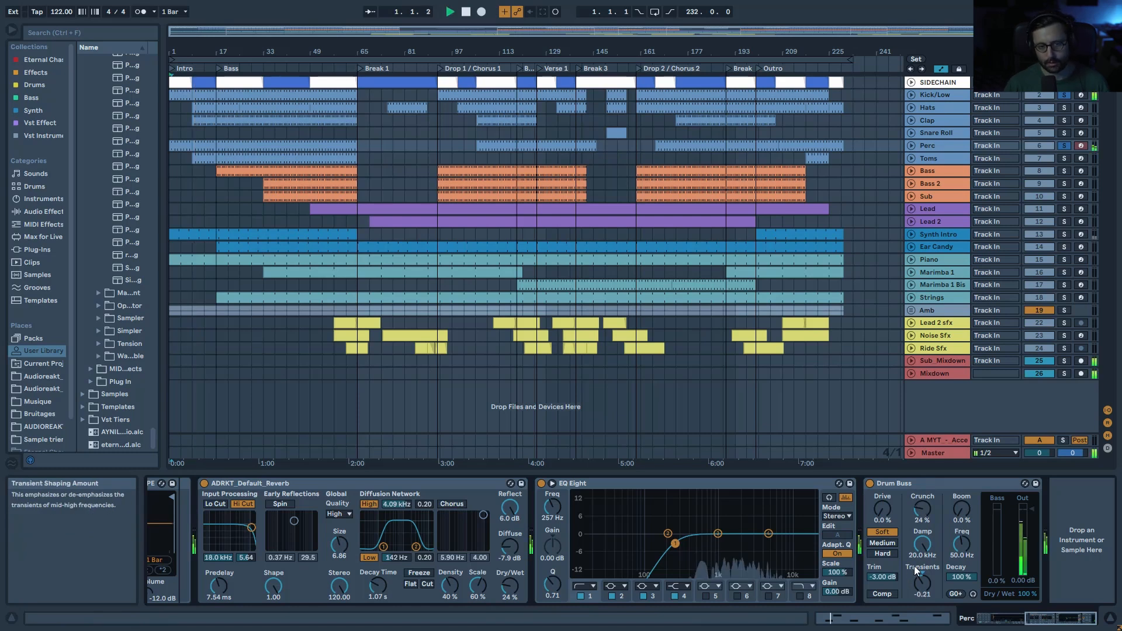
click(871, 483)
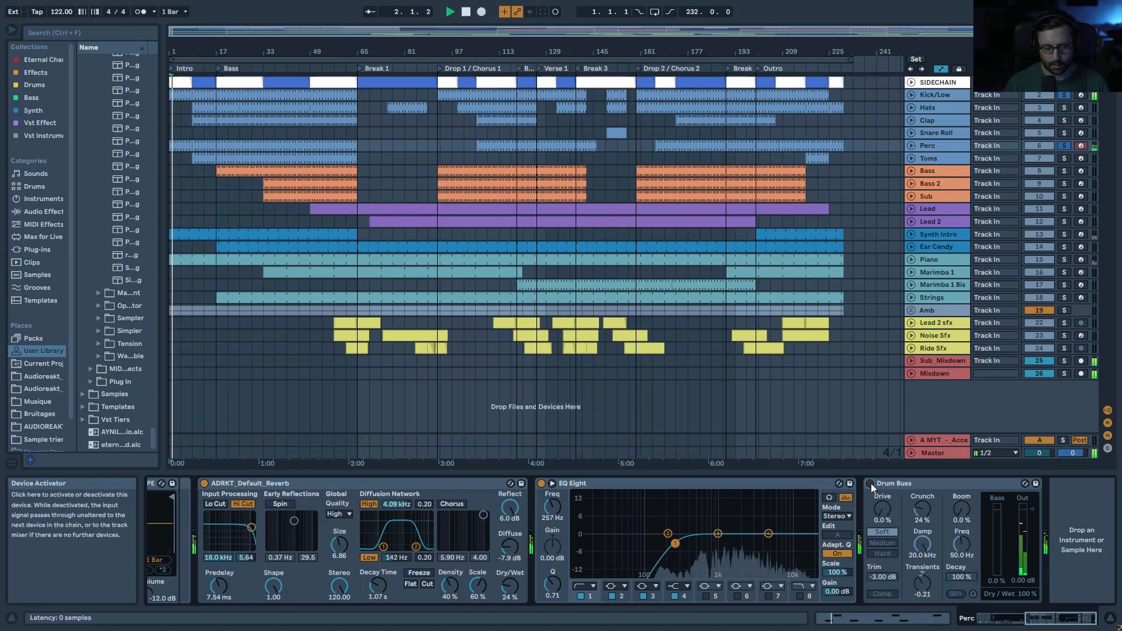
click(871, 482)
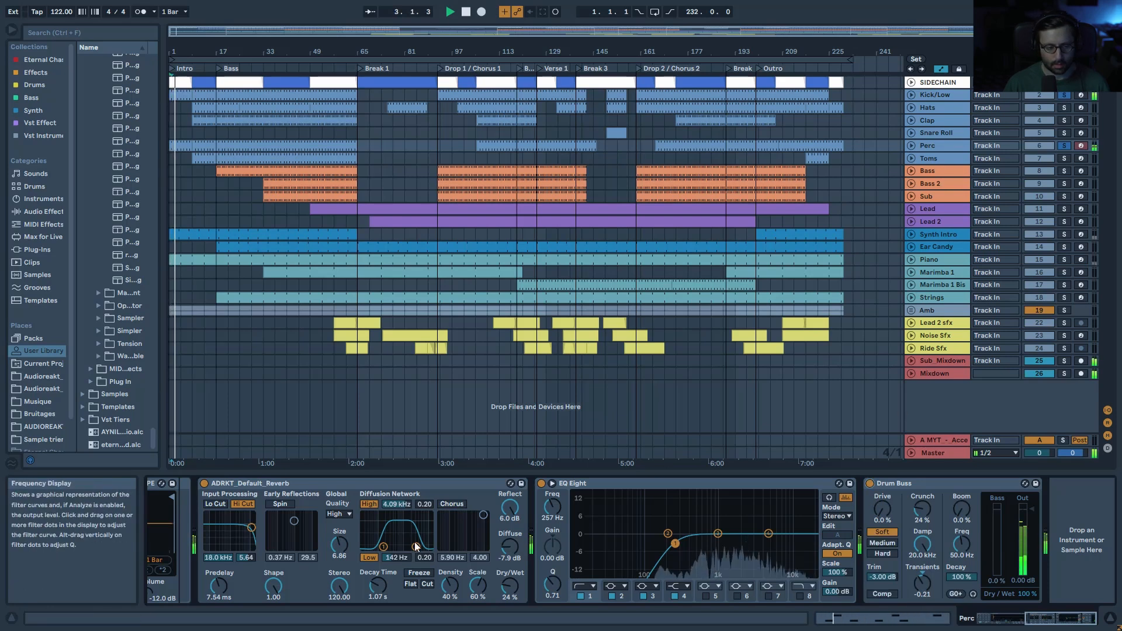
key(space)
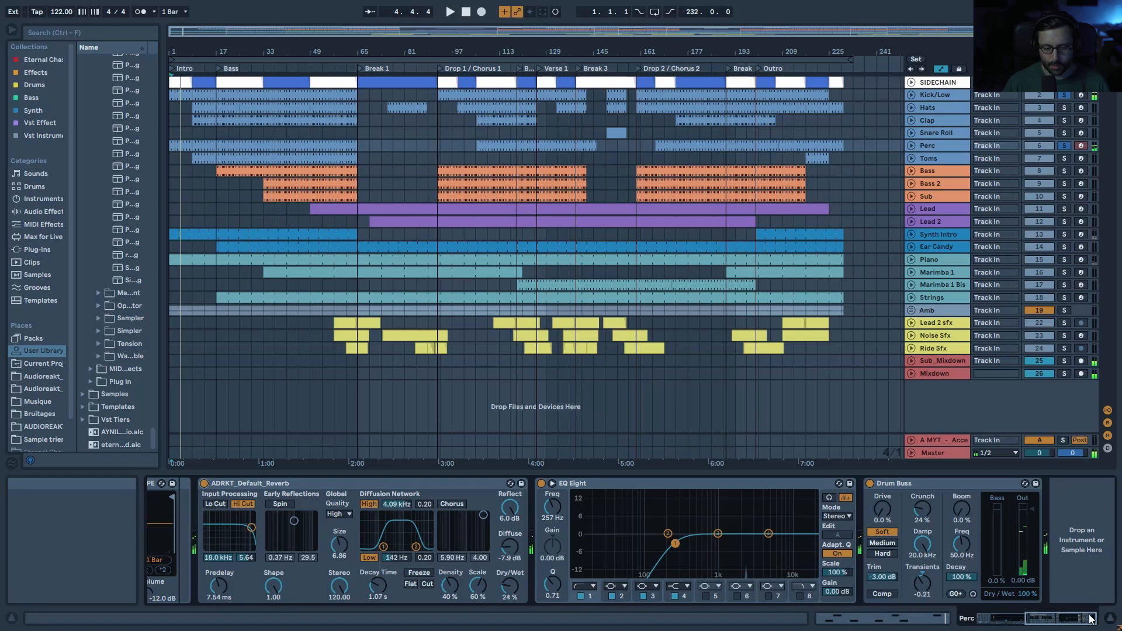
drag(1080, 619, 1054, 619)
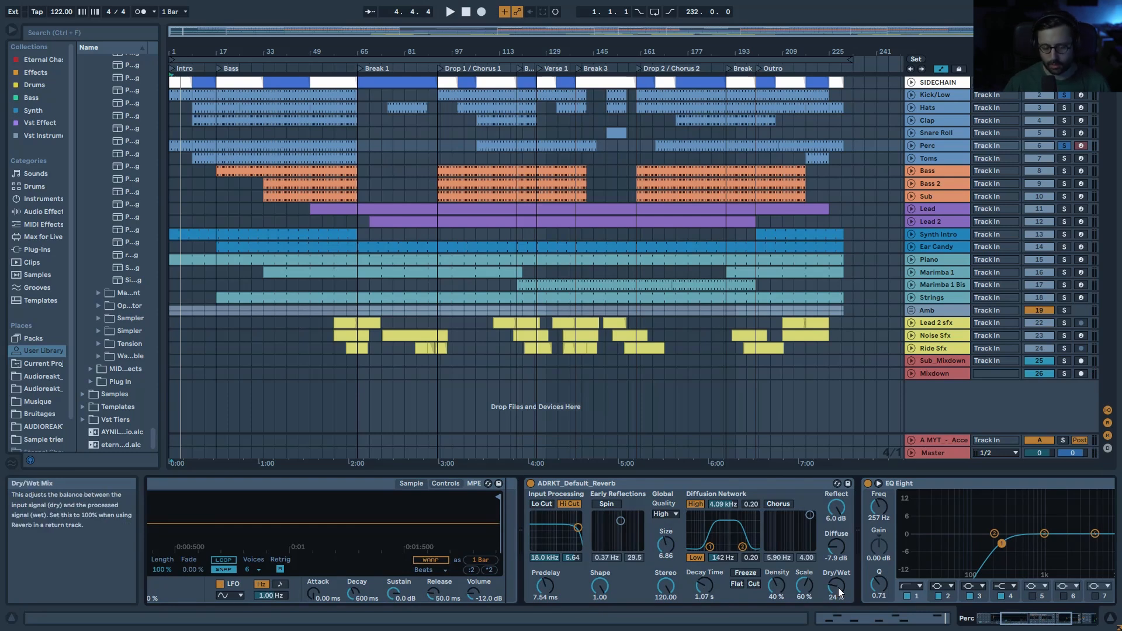
Step: Solo the Toms track instead of Perc and open its clip to audition the drums
click(935, 146)
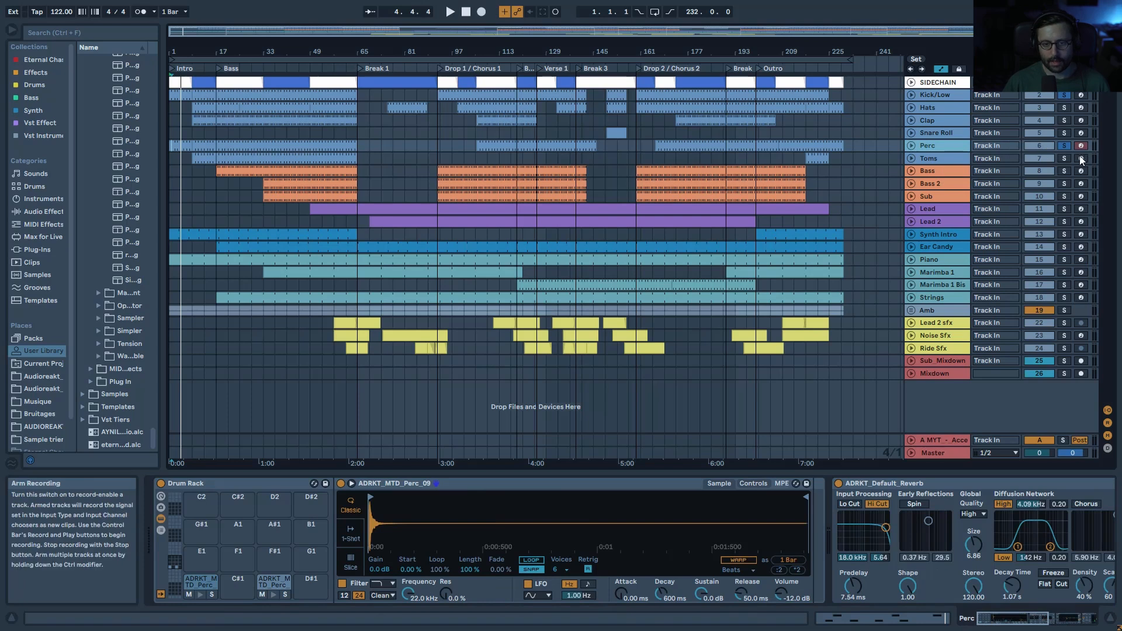
click(1064, 159)
click(199, 159)
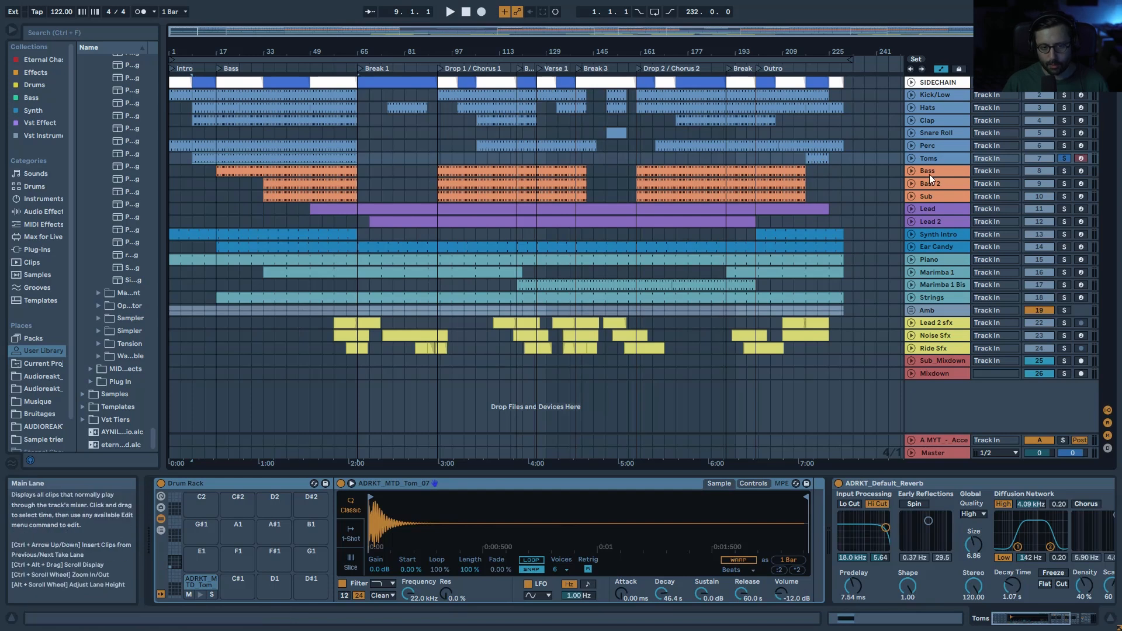
key(space)
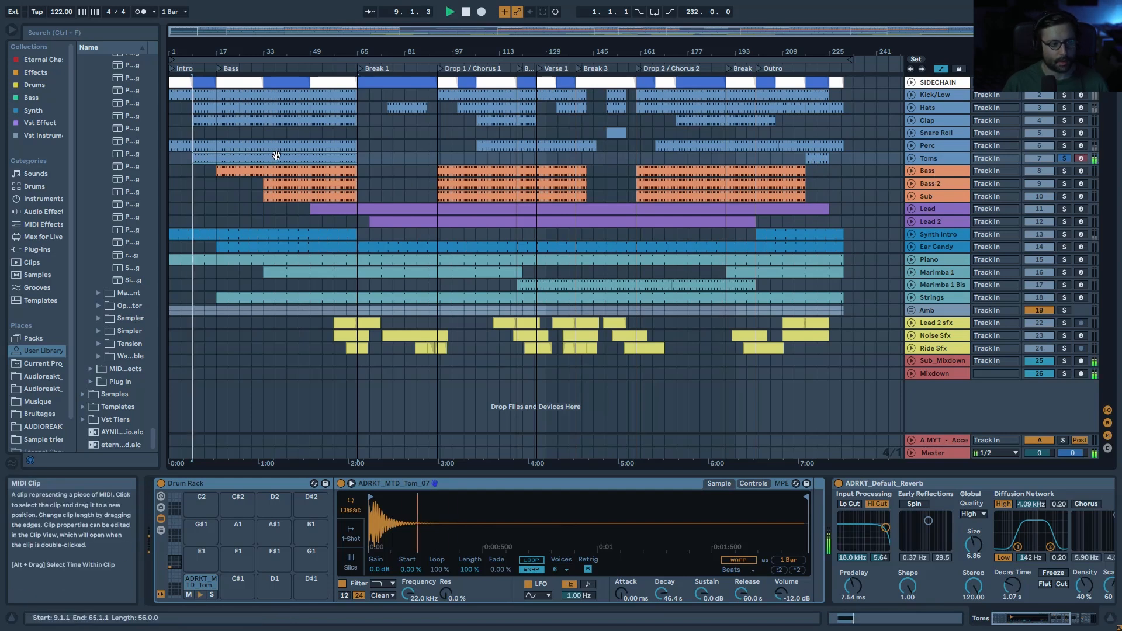
double_click(201, 156)
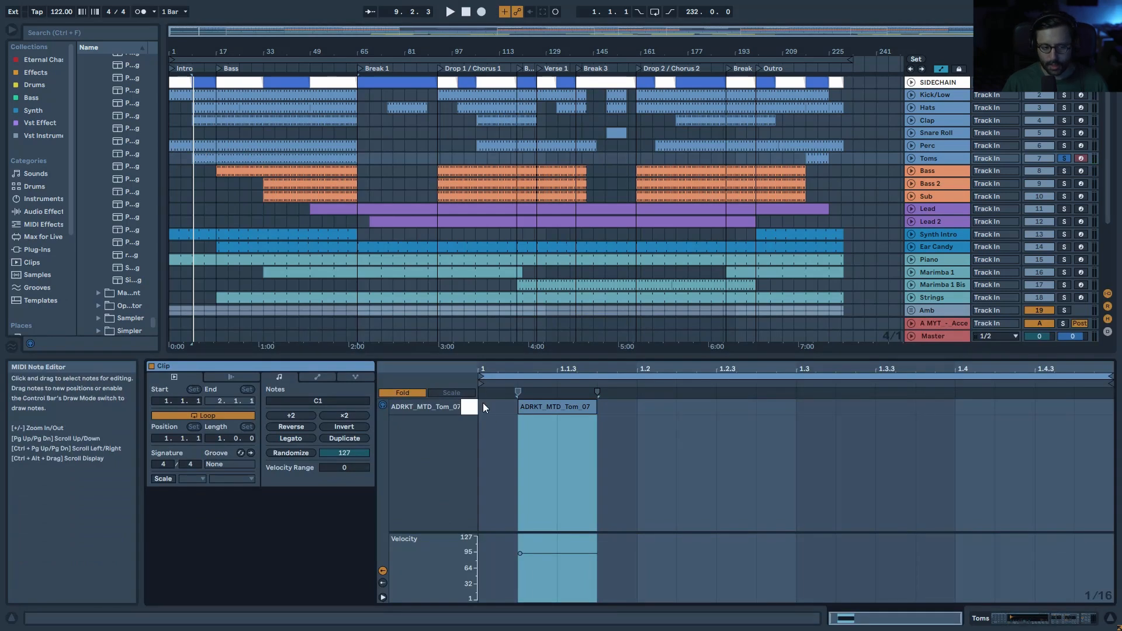
key(space)
Step: Add Kick/Low to the solo and play the drums from bar 33
ctrl+click(1064, 95)
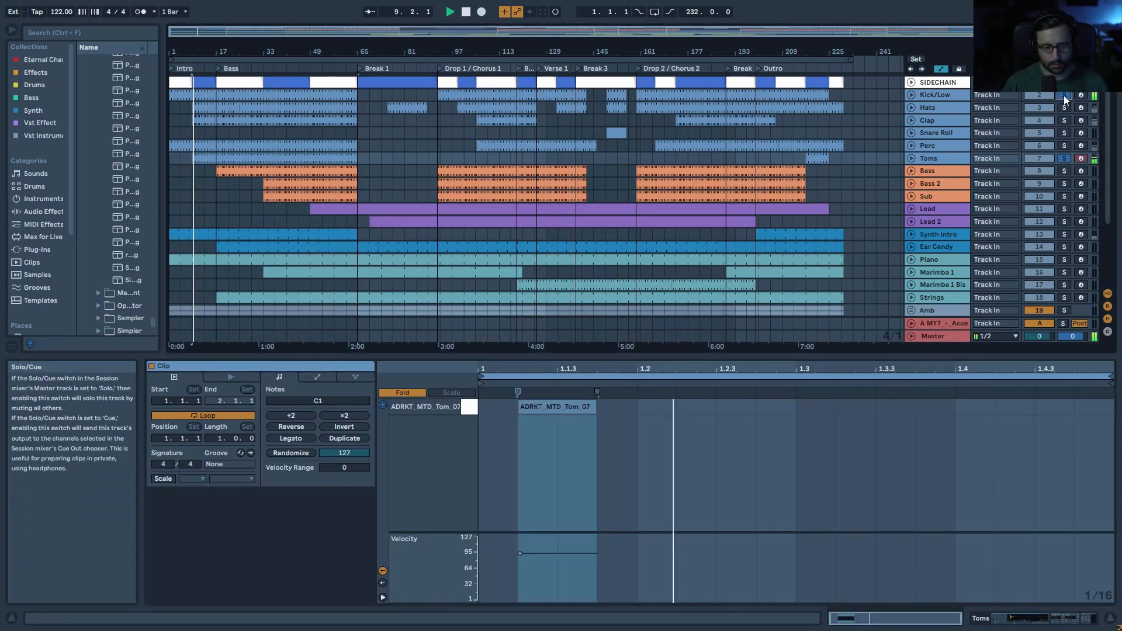
key(space)
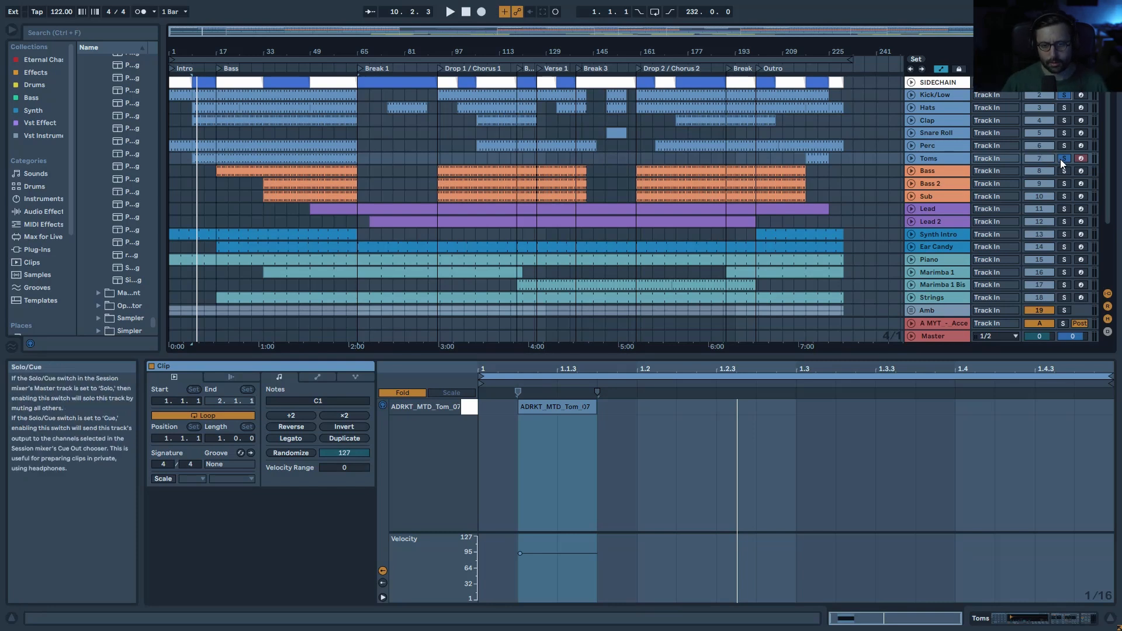
click(276, 158)
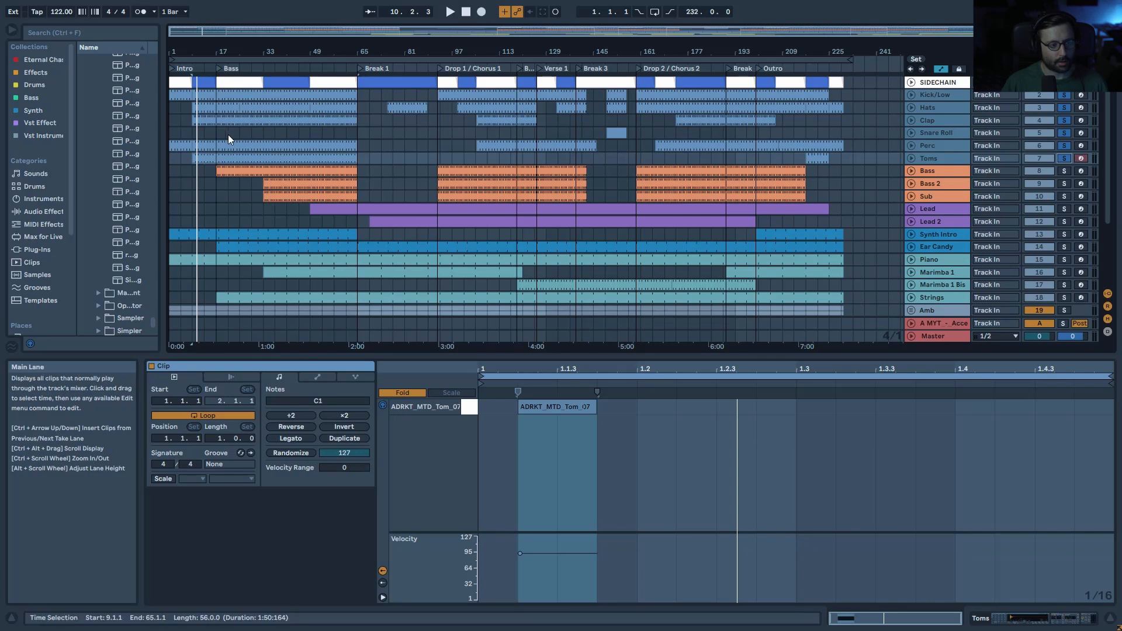
click(265, 133)
key(space)
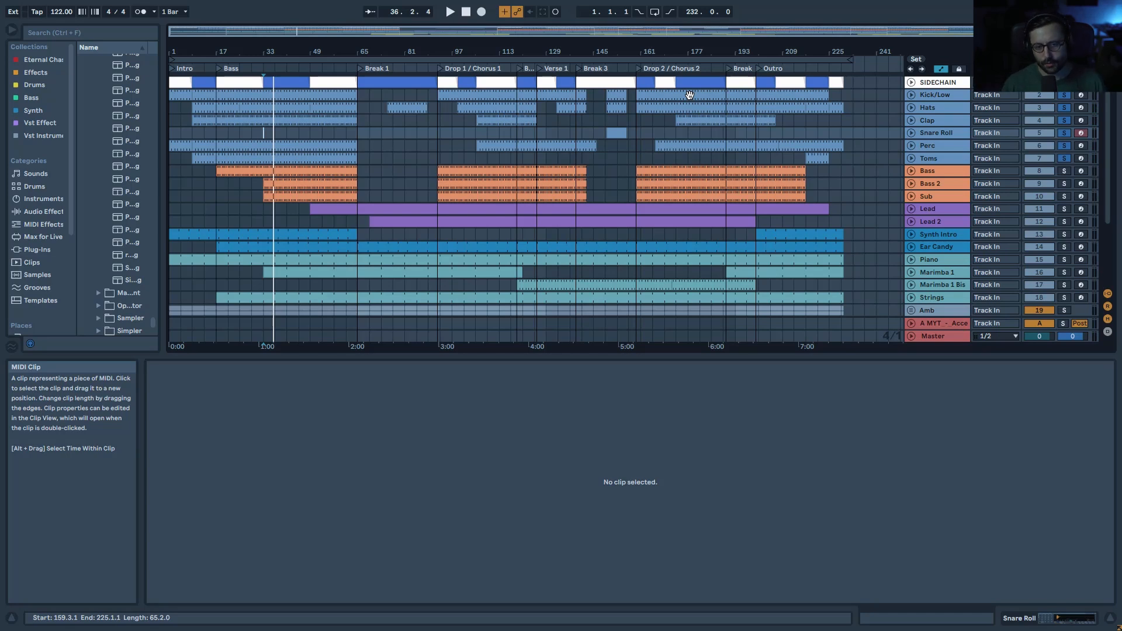
Step: Select the Bass track and audition its first F1 clip from bar 17
click(942, 175)
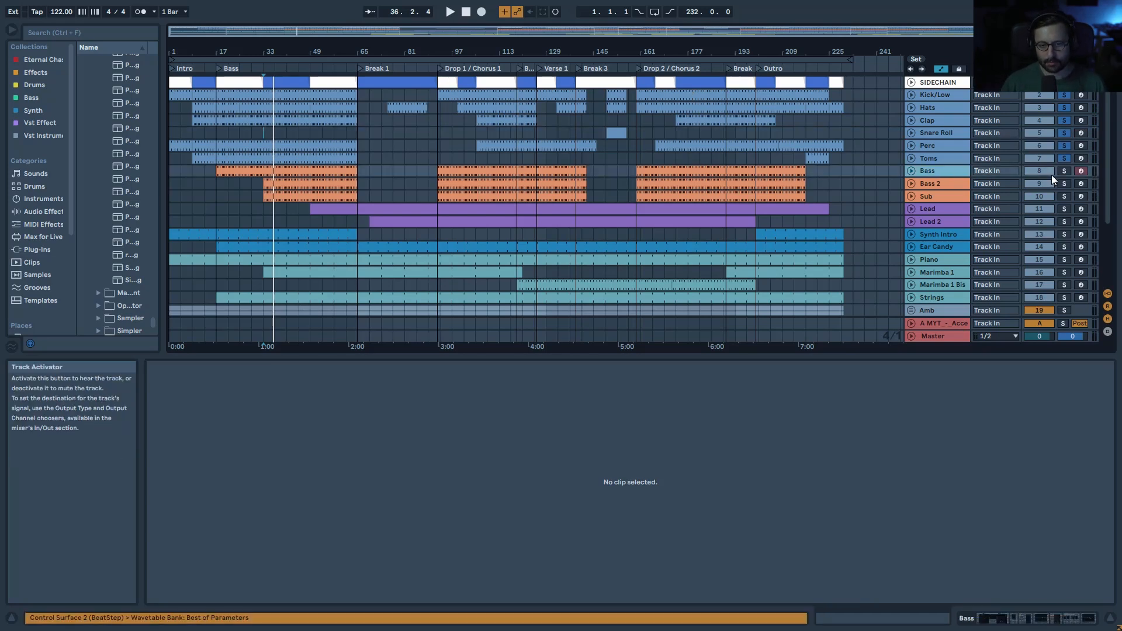
click(230, 168)
key(space)
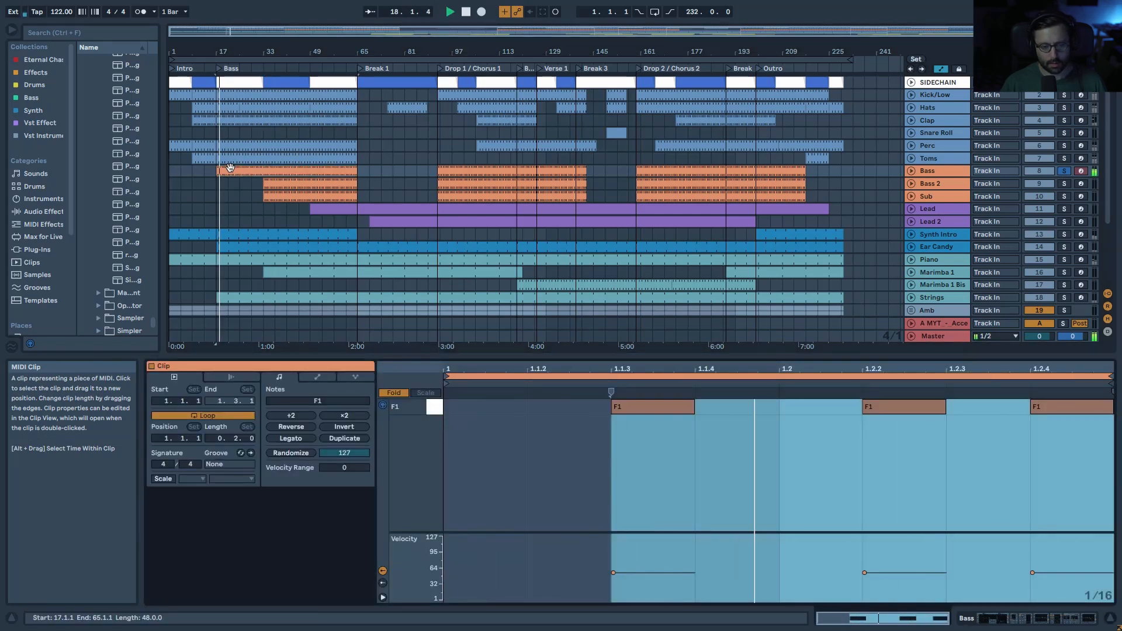
key(space)
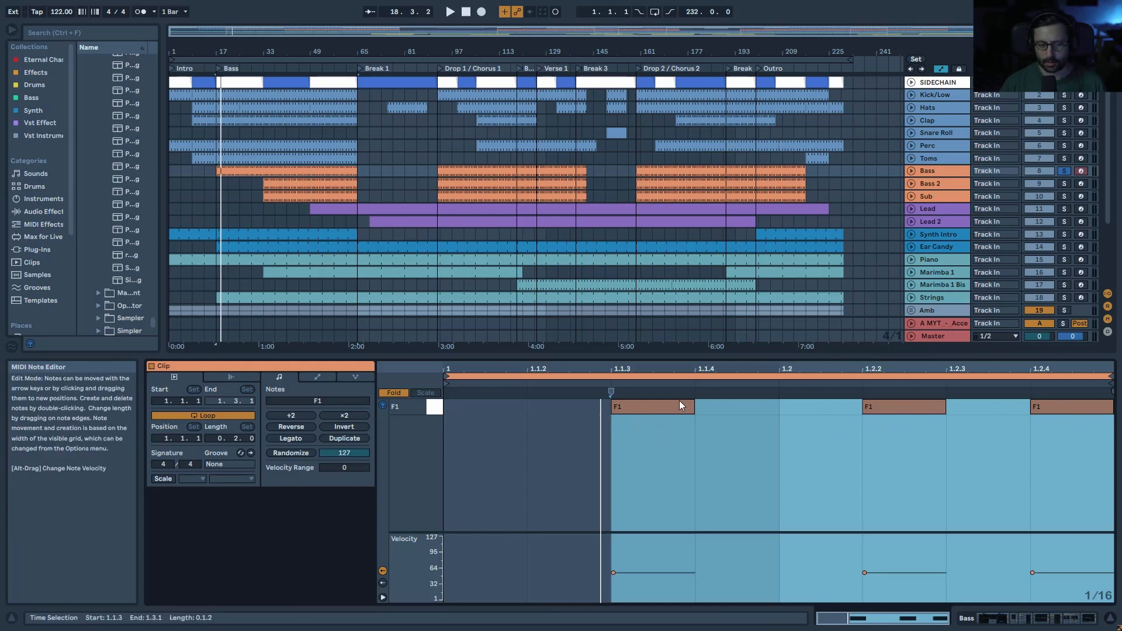
key(space)
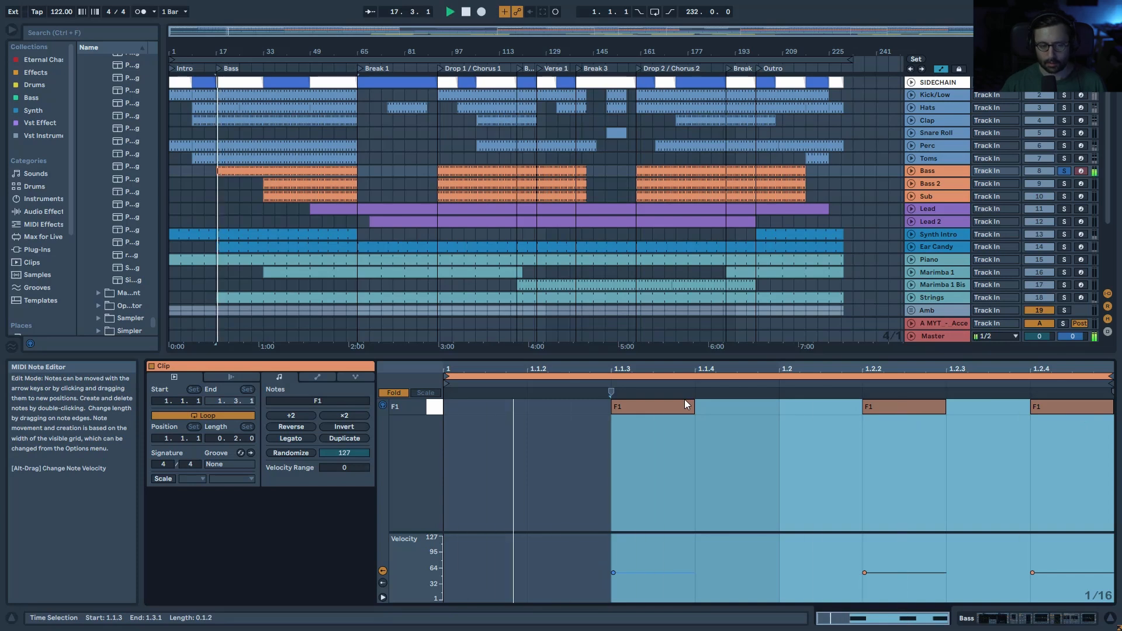
key(space)
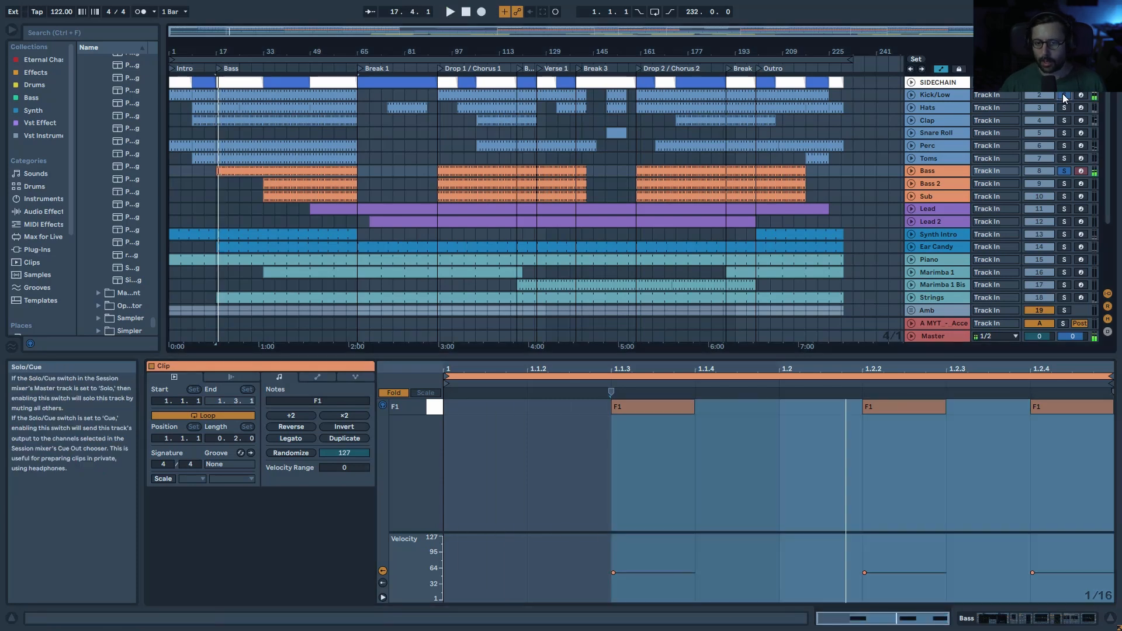
Step: Replay the Bass clip, then show the Bass chain of Wavetable, Saturator and sidechained Compressor
key(space)
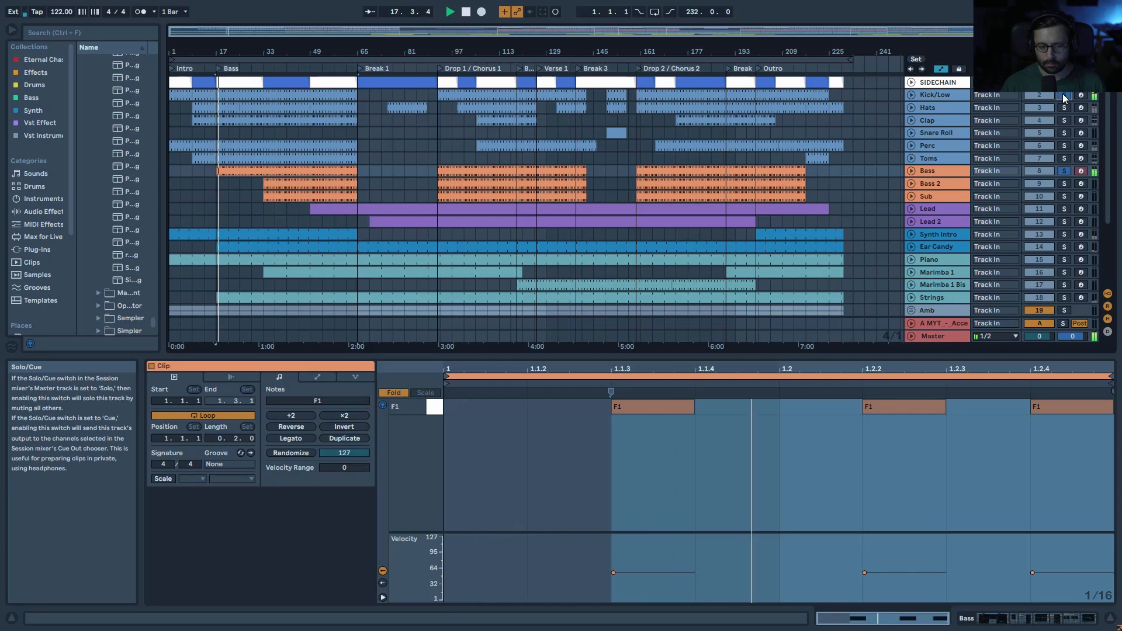
key(space)
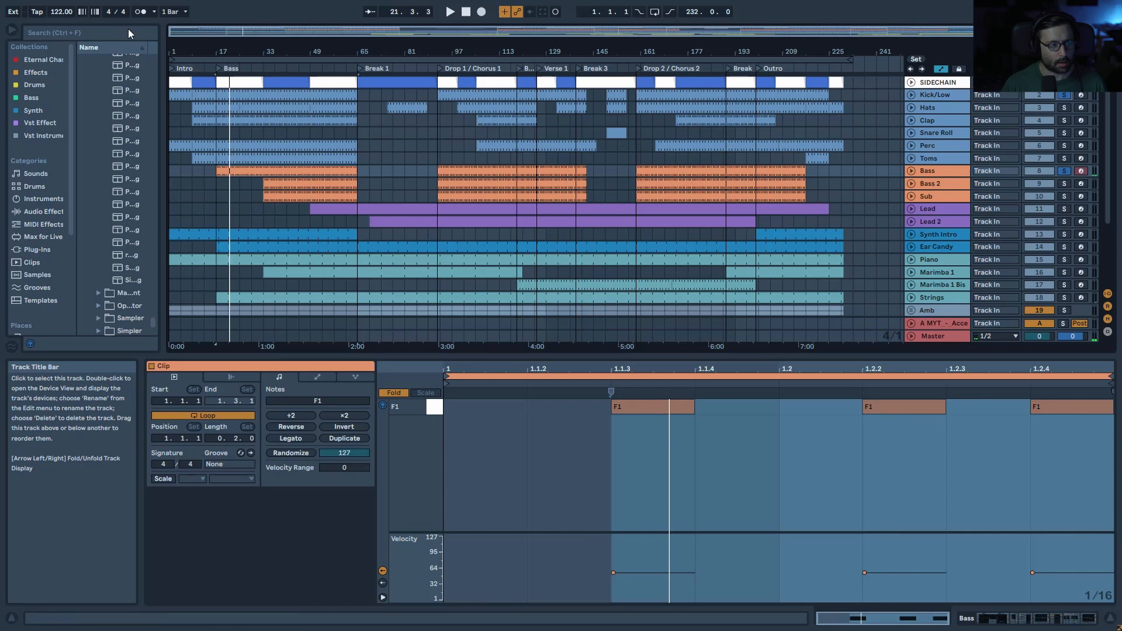
double_click(950, 171)
click(290, 172)
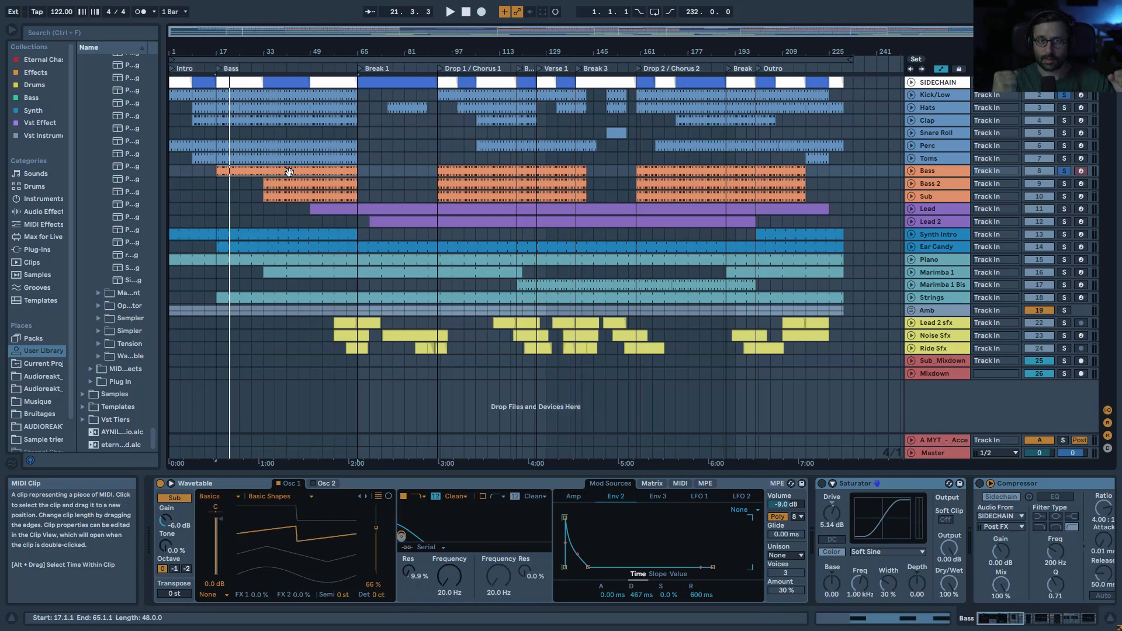
Step: Inspect the Bass Wavetable's modulation matrix, Env 2 and Amp envelopes, and toggle its sub oscillator
key(space)
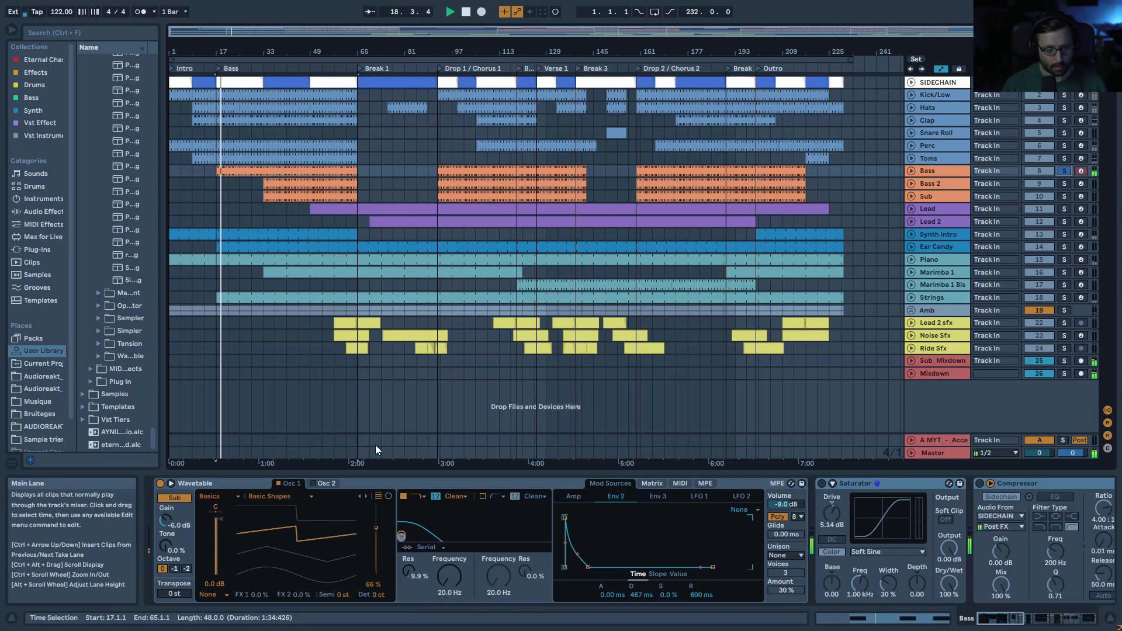
key(space)
click(654, 484)
click(653, 498)
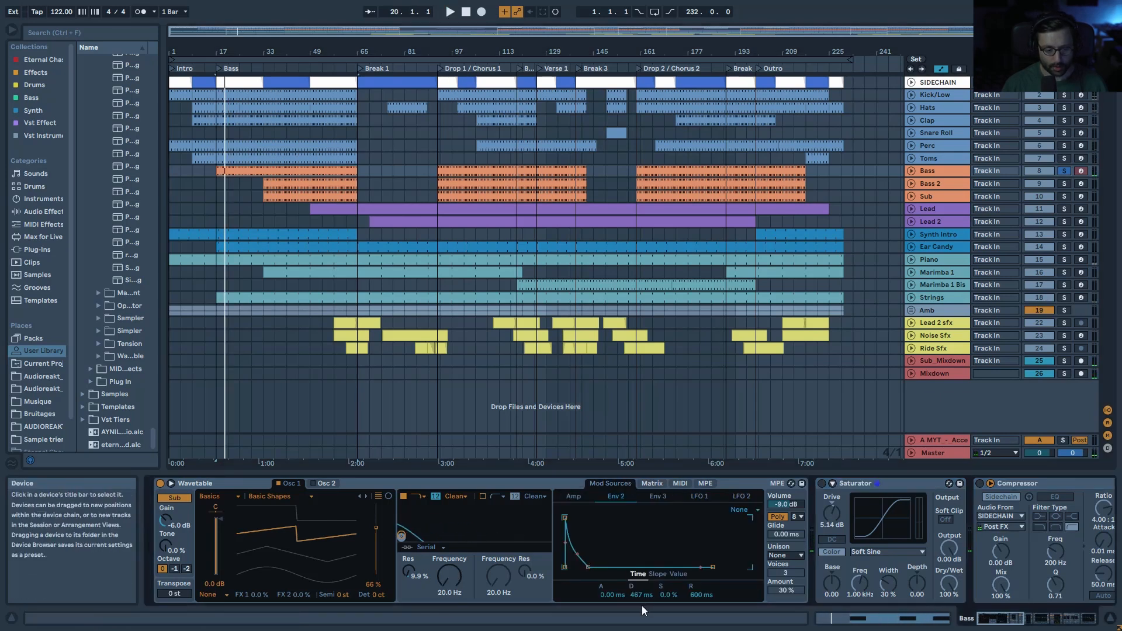
click(581, 497)
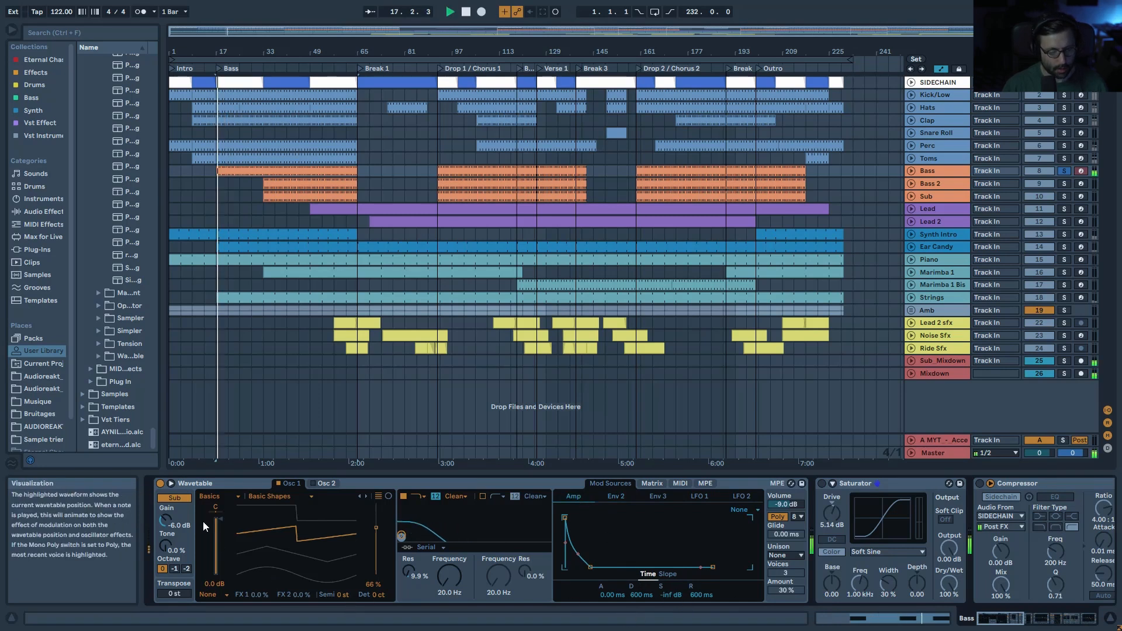
click(176, 498)
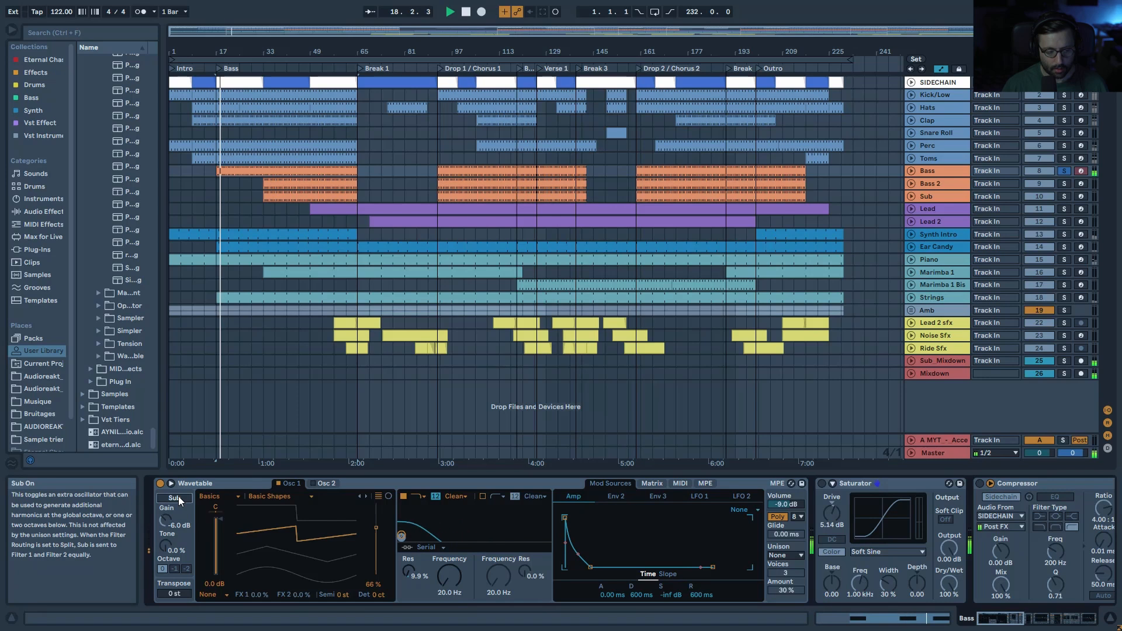
key(space)
drag(1005, 618, 1025, 618)
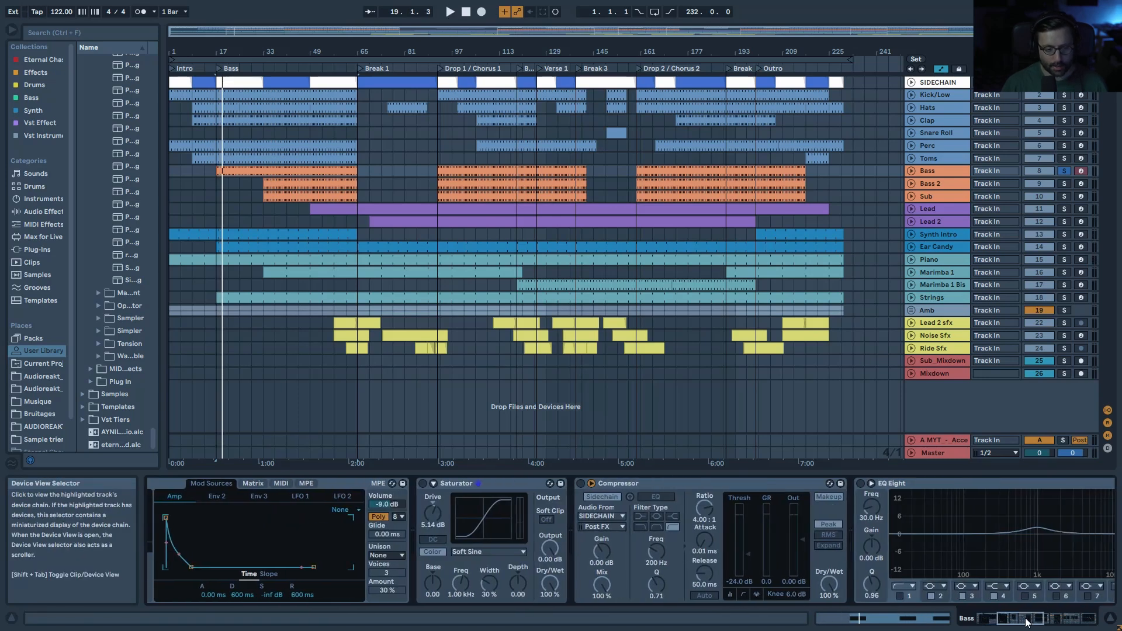
Step: Switch on the Bass Saturator and Compressor while listening to the result
click(422, 484)
key(space)
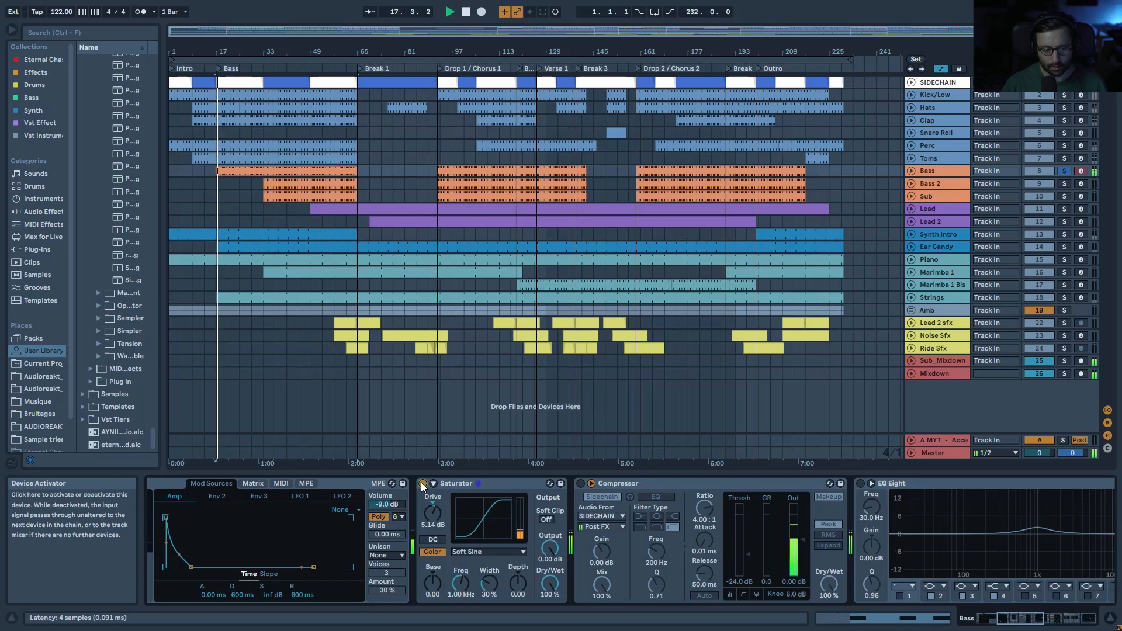
click(581, 484)
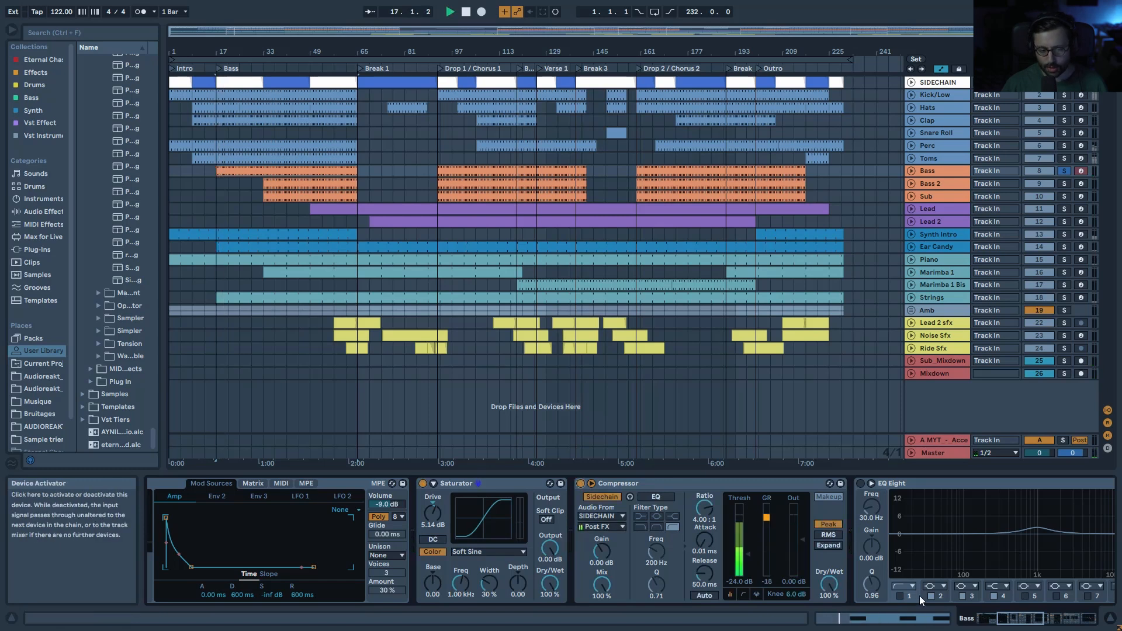
click(998, 615)
key(space)
Step: Switch on EQ Eight and compare the sound with its band 2 off and on
click(461, 486)
key(space)
click(637, 529)
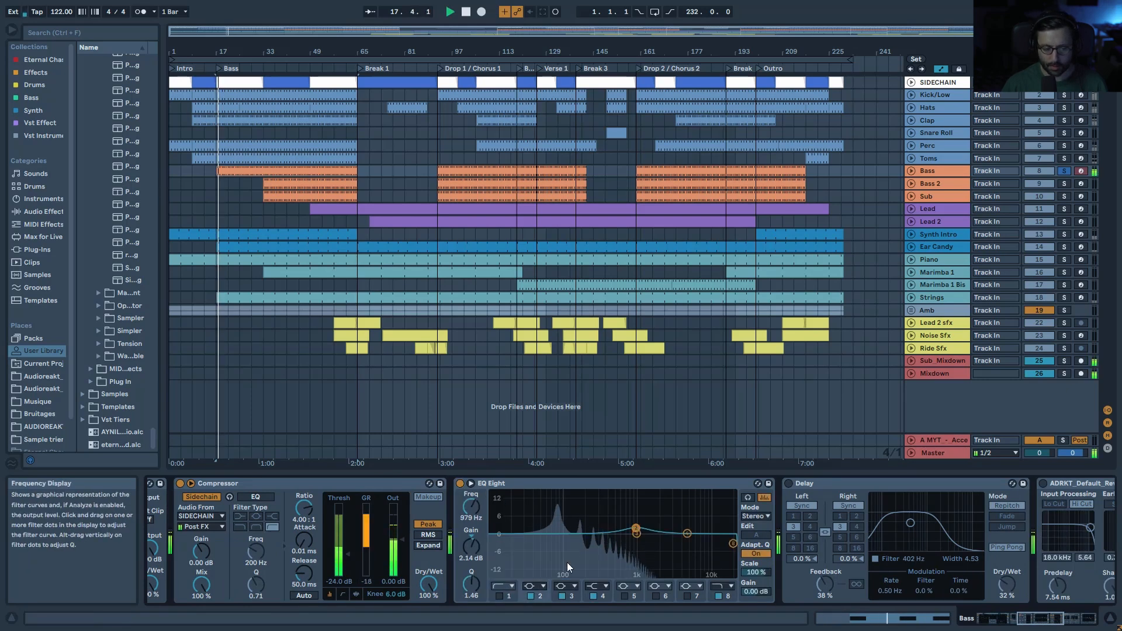
click(529, 596)
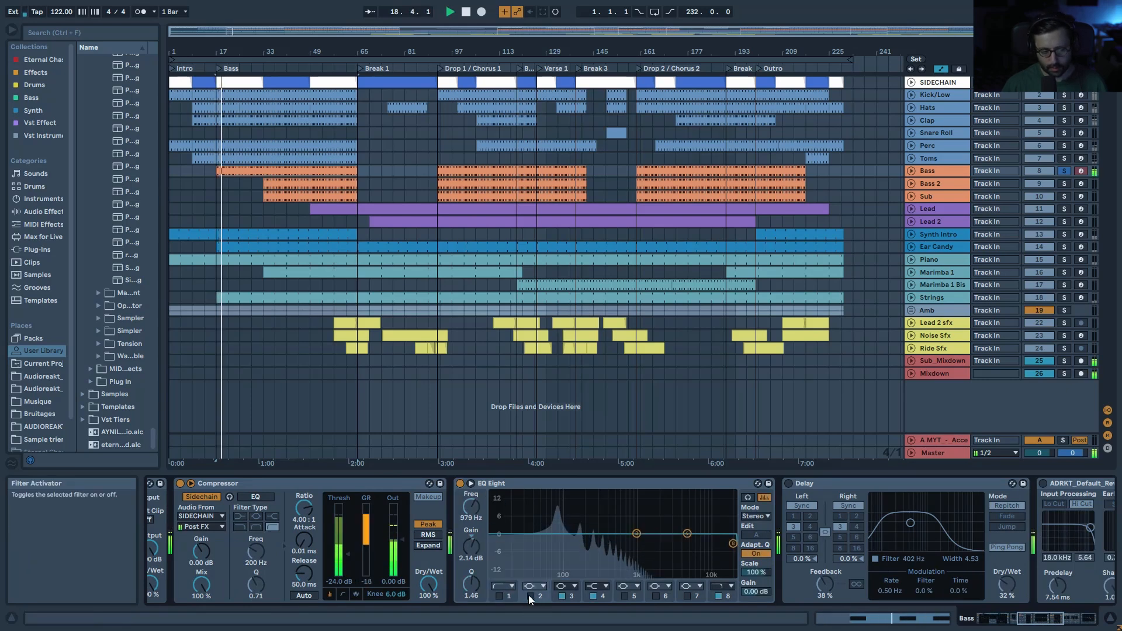
click(529, 596)
click(1038, 621)
drag(1038, 620, 1030, 617)
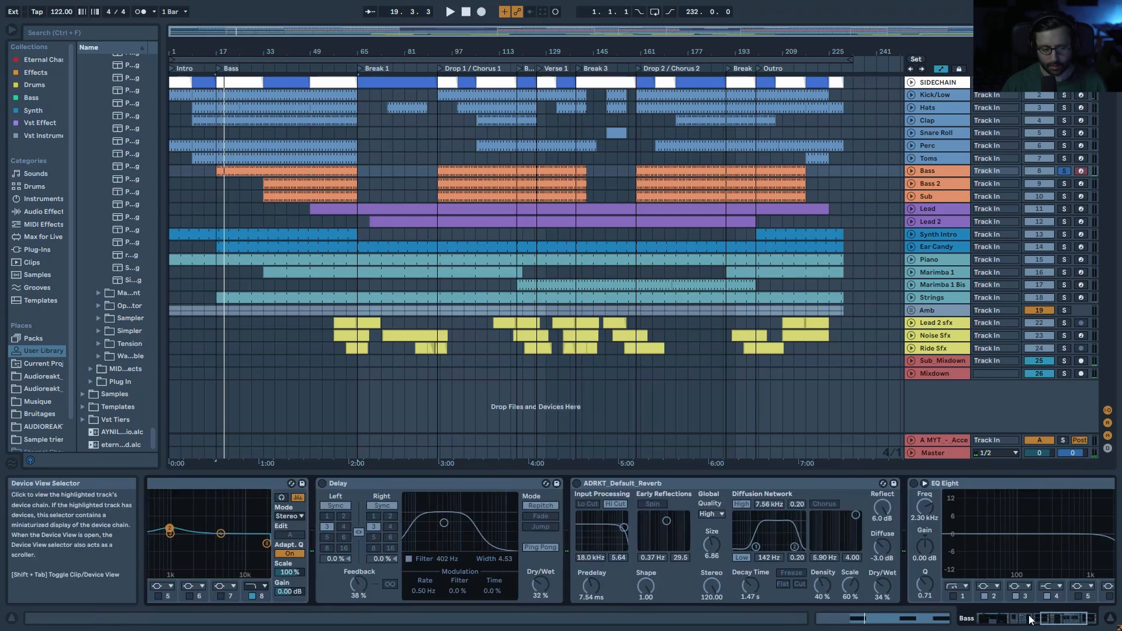
Step: Switch on the Delay, the reverb and the second EQ Eight
click(324, 484)
key(space)
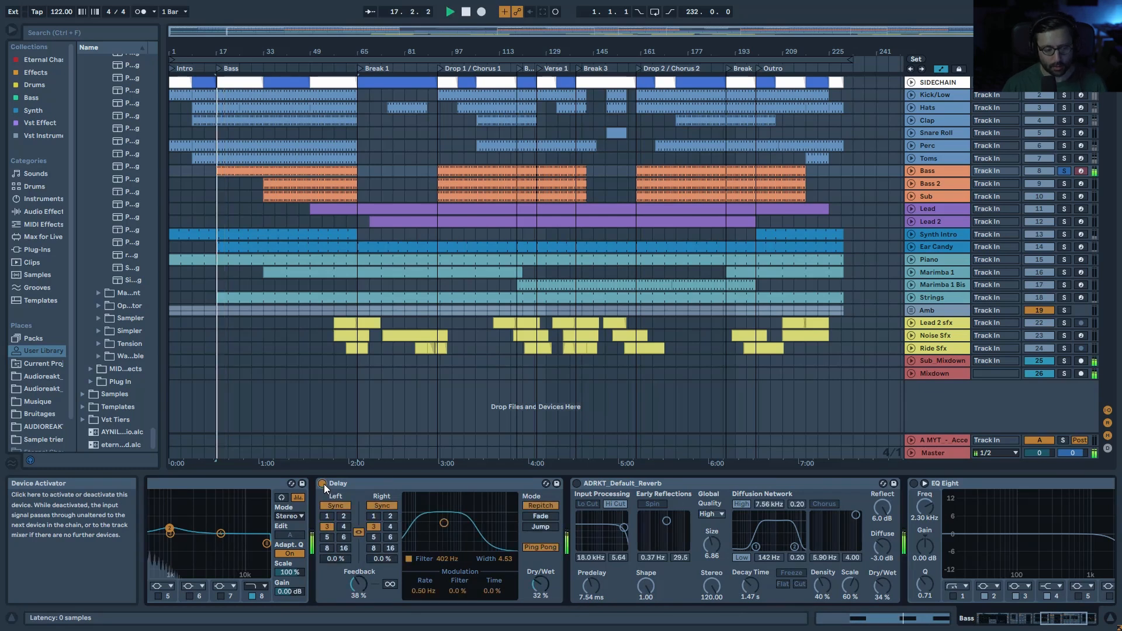
click(577, 486)
click(1078, 623)
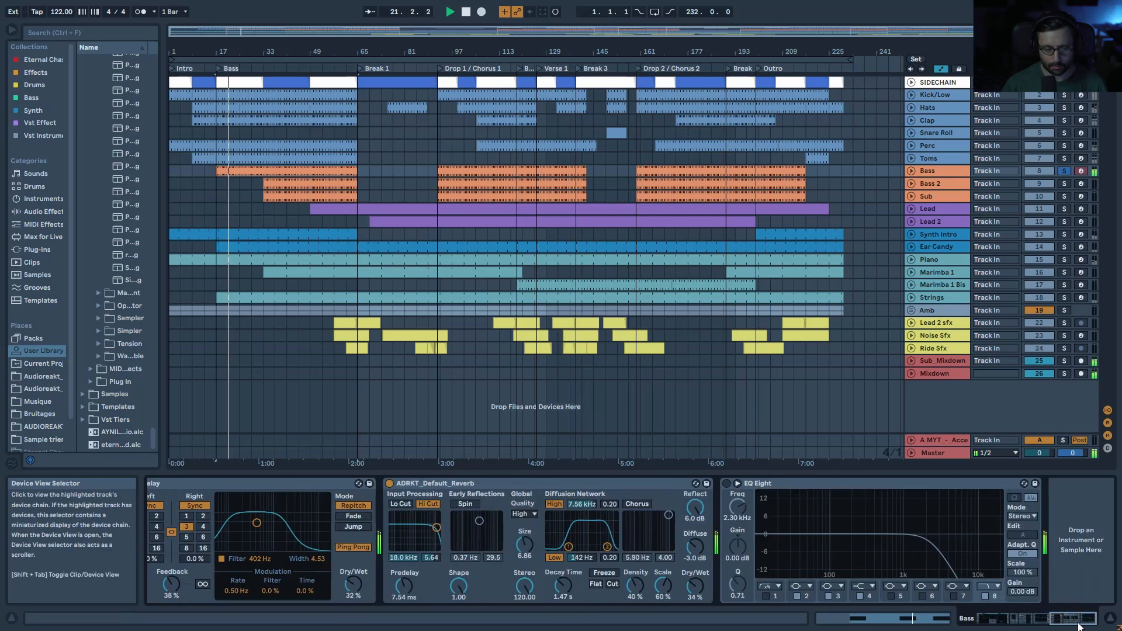
click(727, 484)
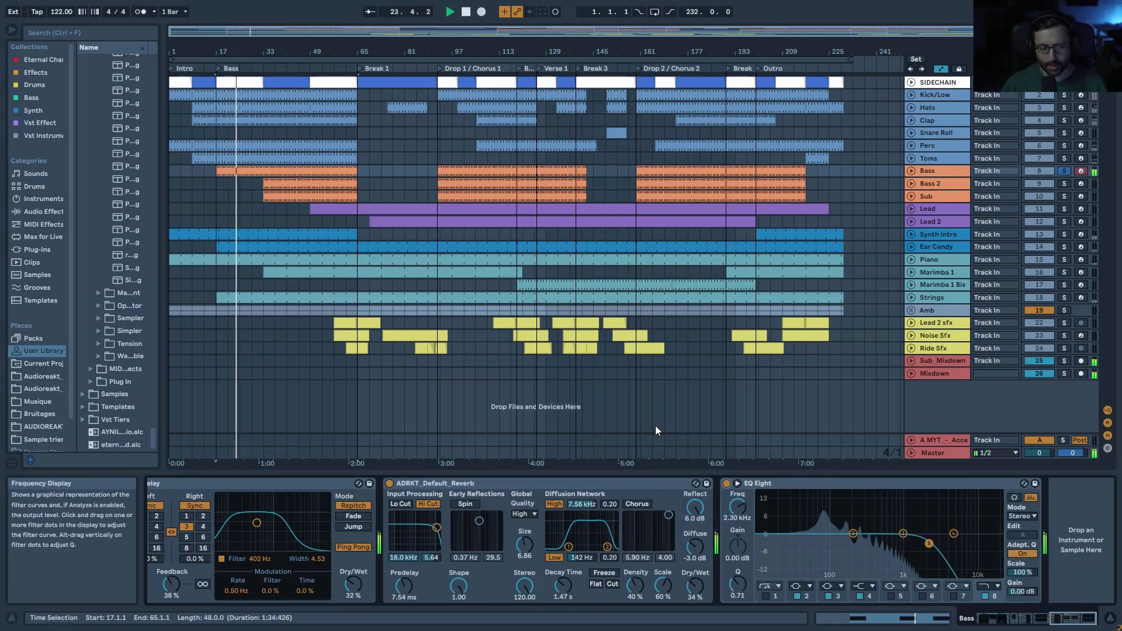
Step: Solo Bass 2 in place of Bass and start playback at its bar 33 clip
ctrl+click(1065, 95)
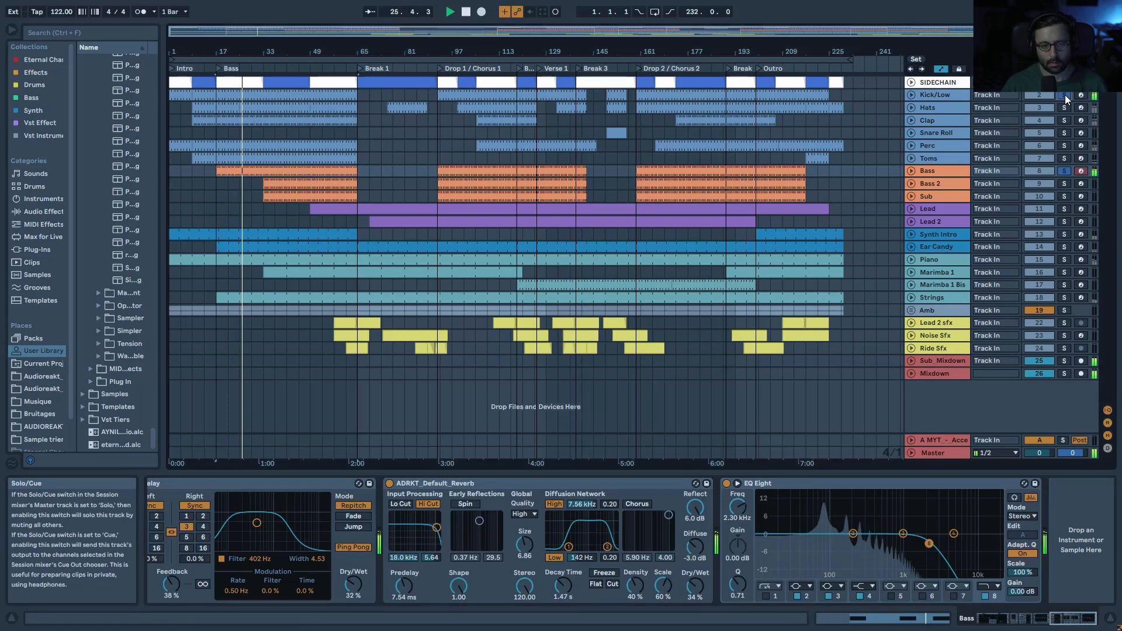
click(1067, 171)
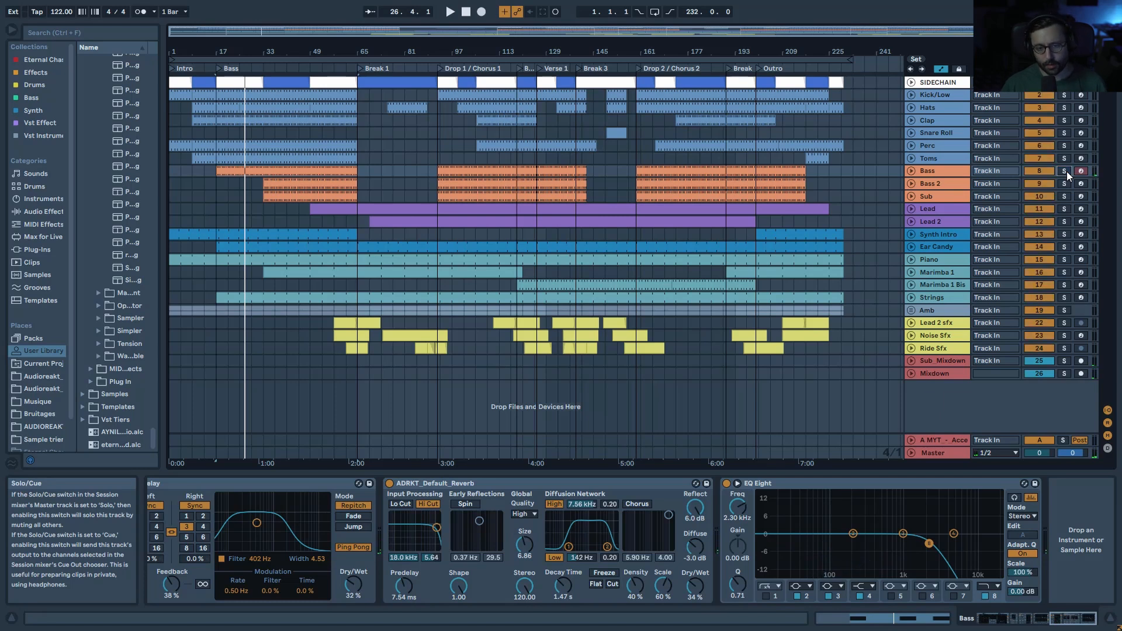
click(1067, 171)
key(space)
key(space)
click(1068, 184)
click(936, 183)
click(330, 191)
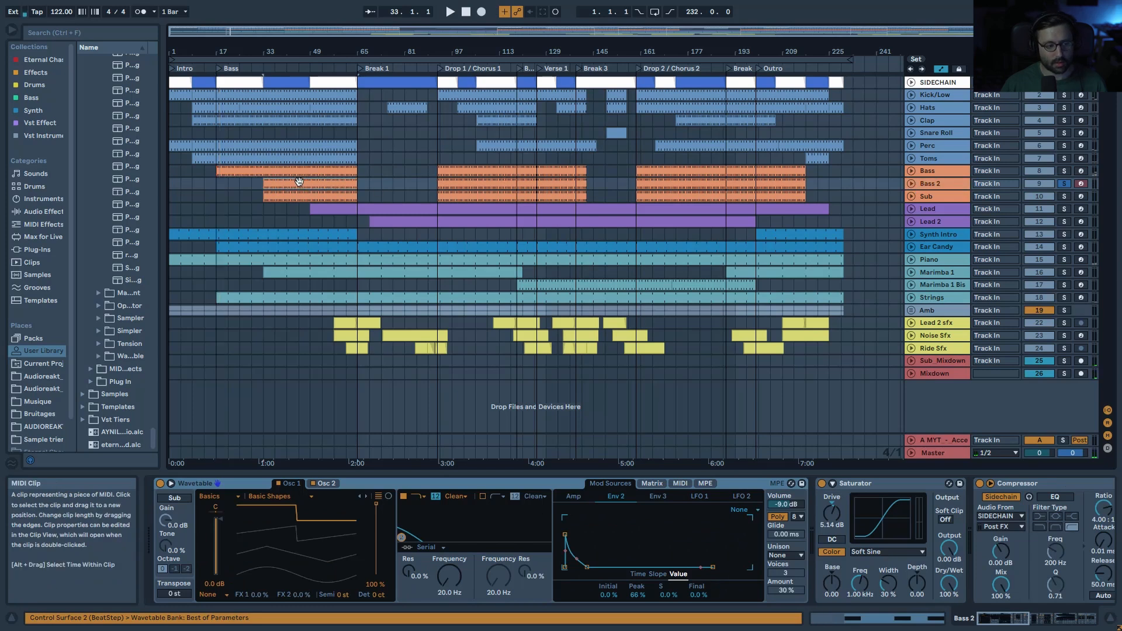
Step: Audition Bass 2 from bar 33, comparing it with Oscillator 2 off and on
click(939, 171)
click(941, 182)
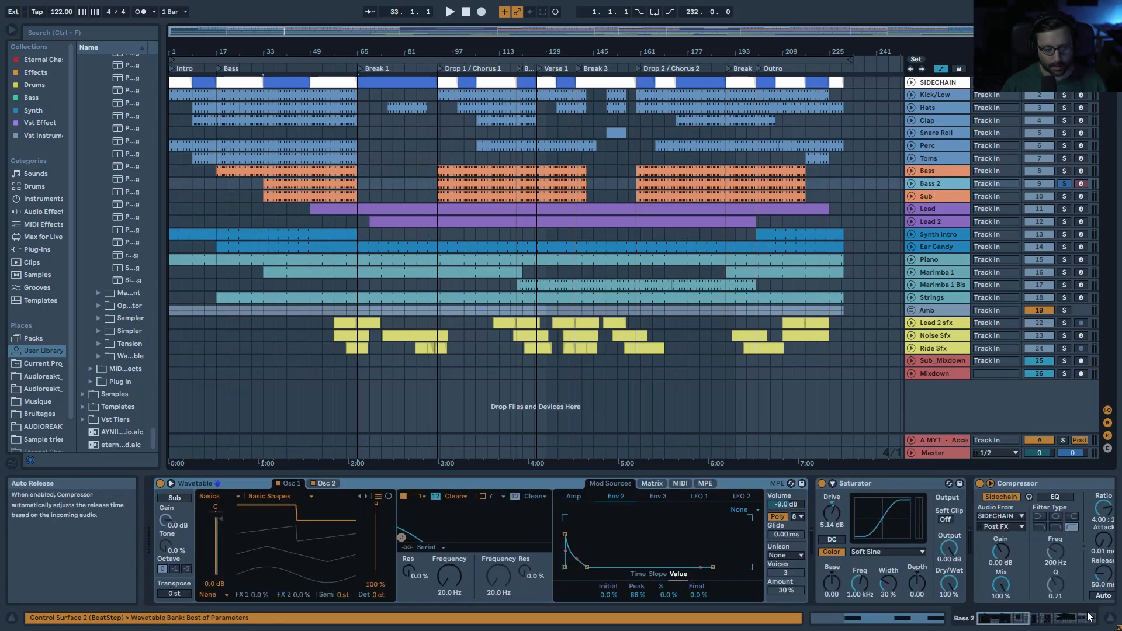
key(space)
mouse_move(999, 619)
mouse_down()
mouse_move(1080, 618)
mouse_move(1006, 618)
mouse_up()
key(space)
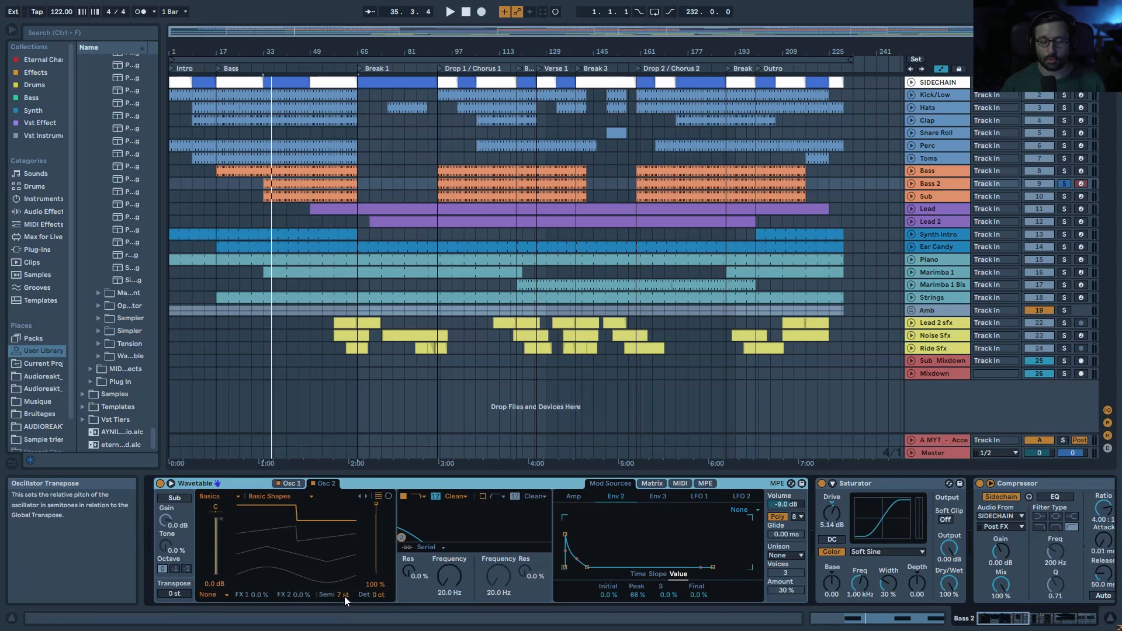
key(space)
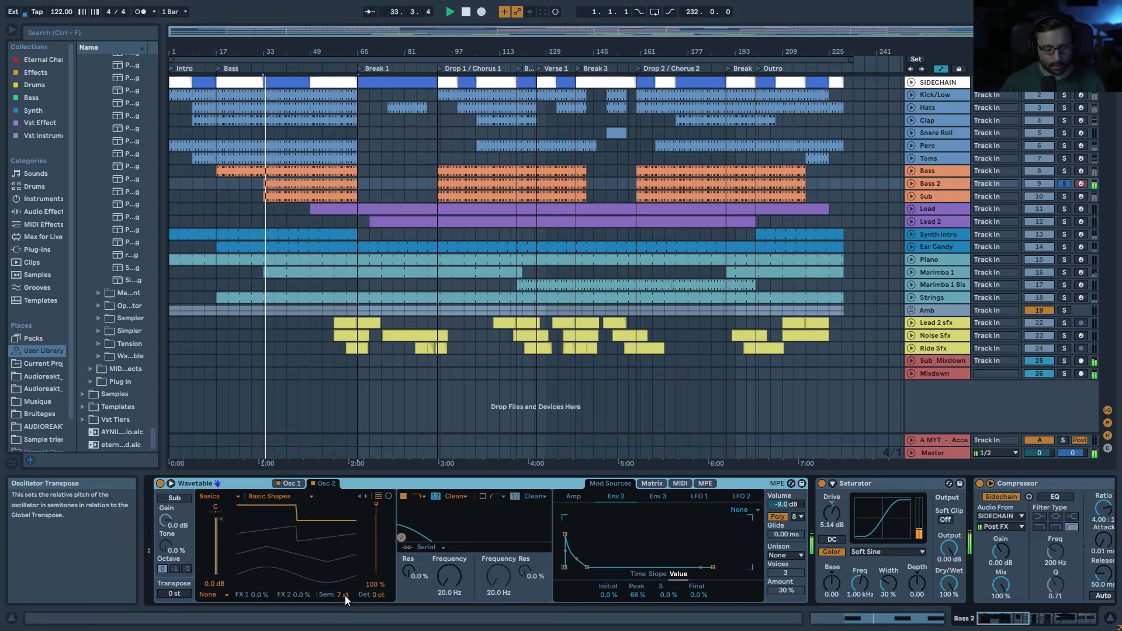
click(313, 485)
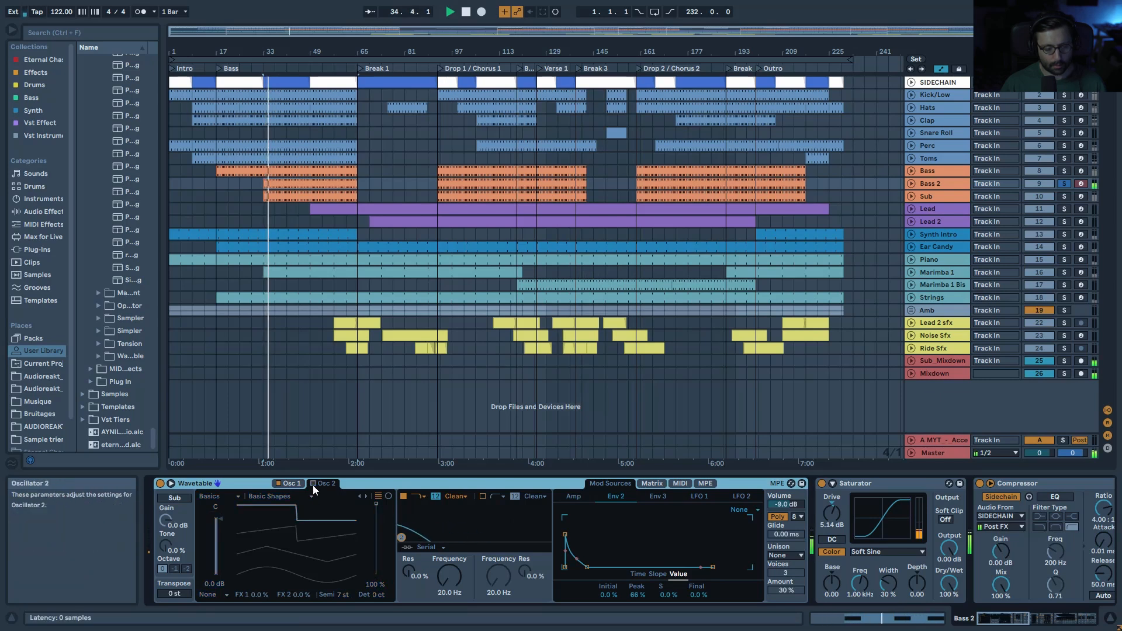
click(313, 484)
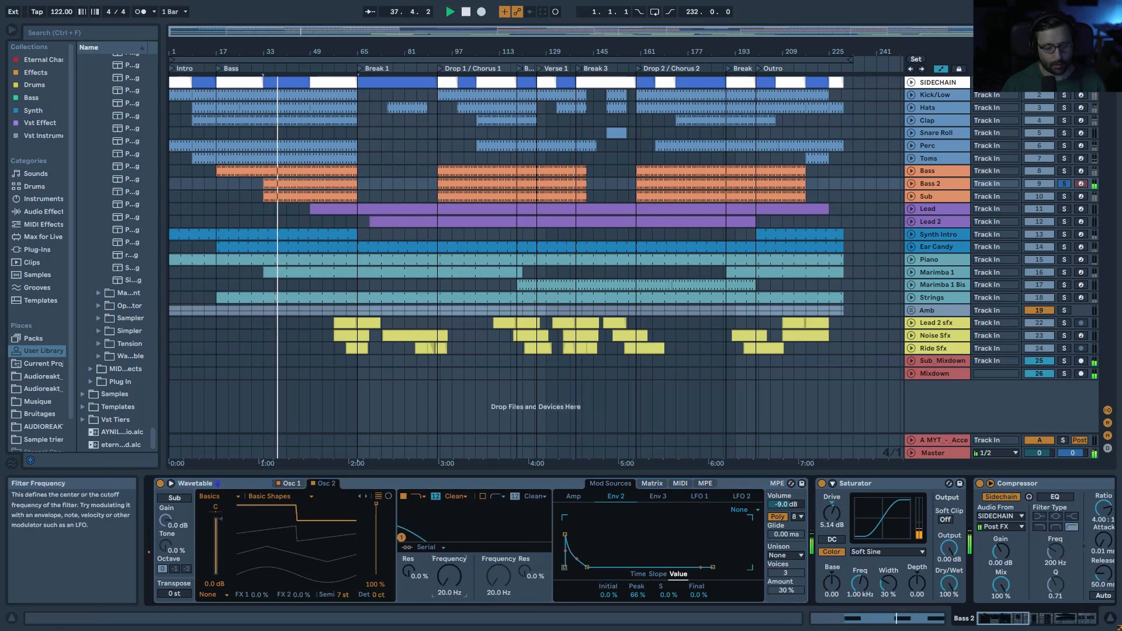
Step: Raise the Filter 1 cutoff to about 265 Hz and audition it with Bass soloed alongside
drag(449, 577, 450, 608)
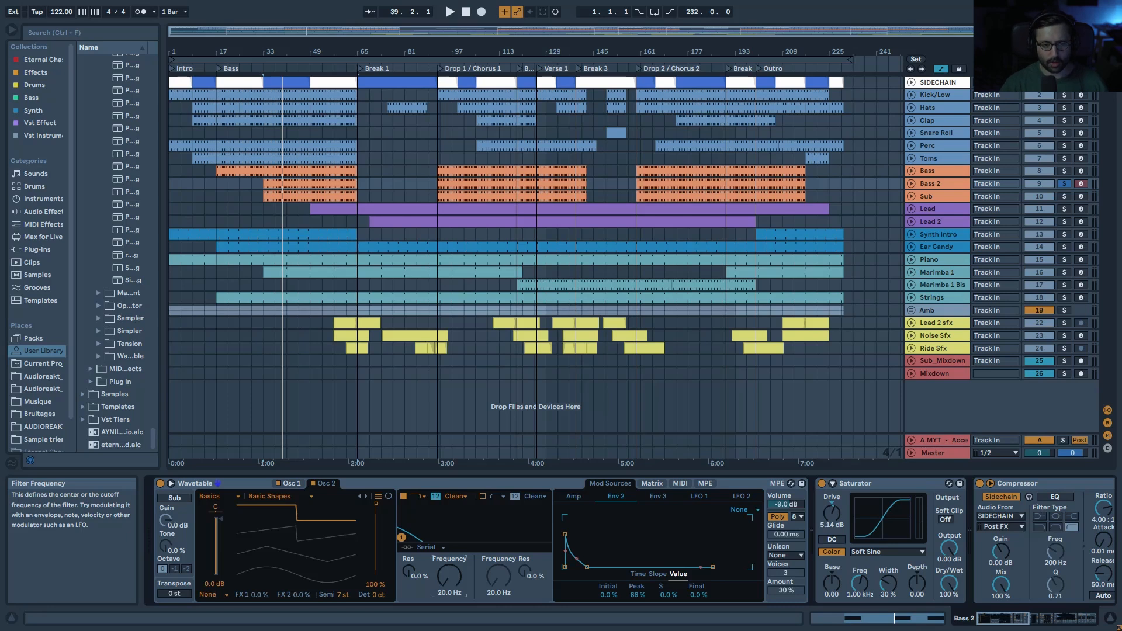
ctrl+click(1064, 171)
key(space)
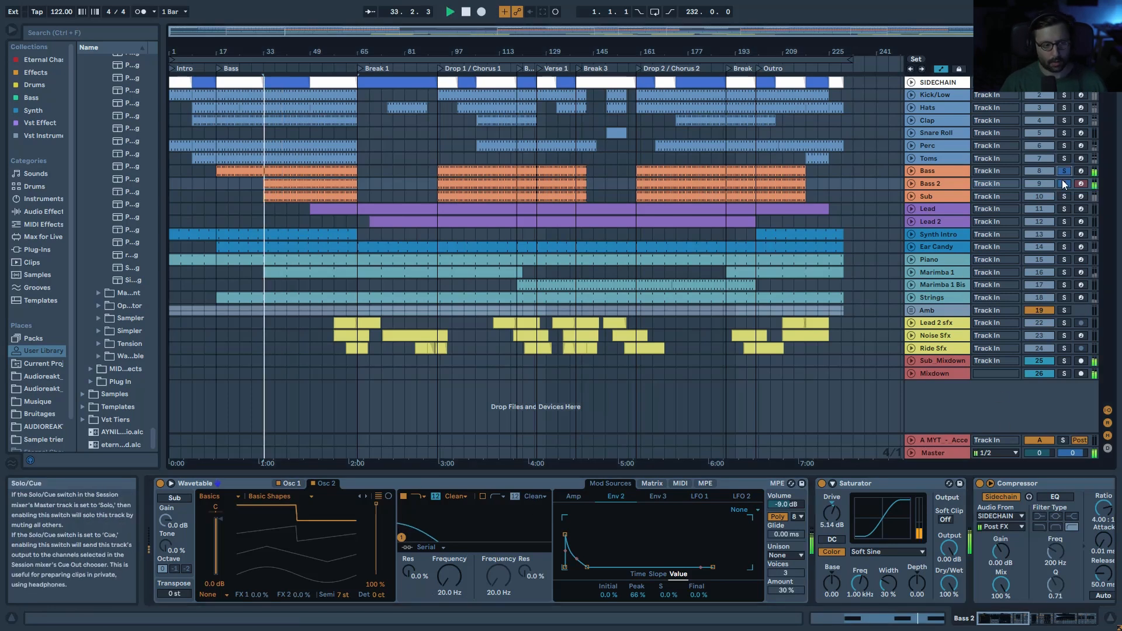
click(314, 483)
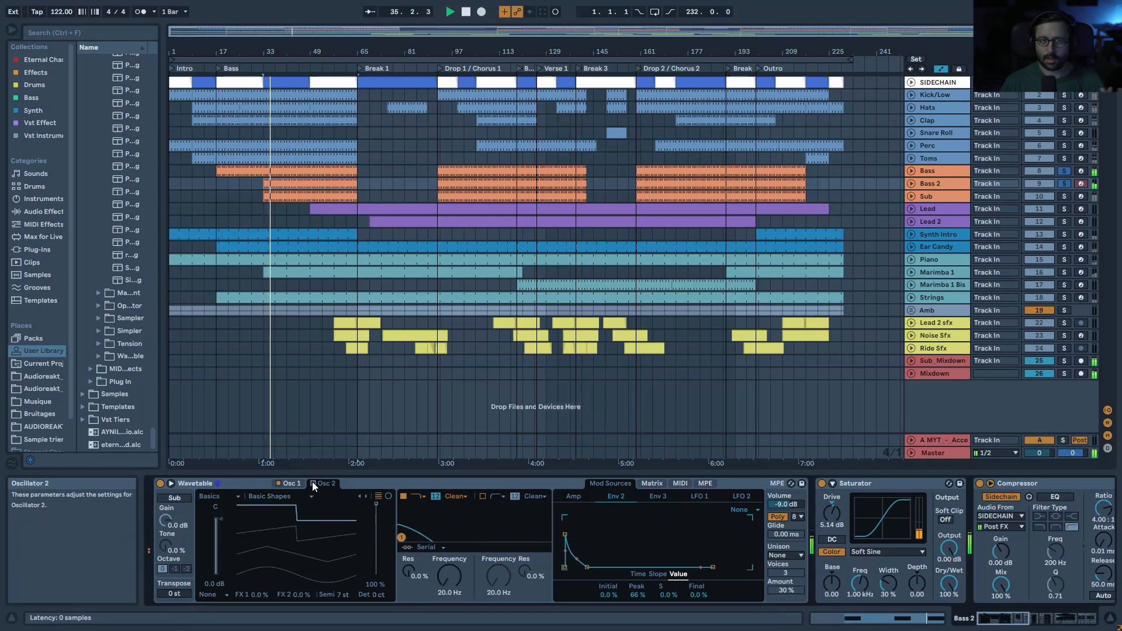
click(313, 483)
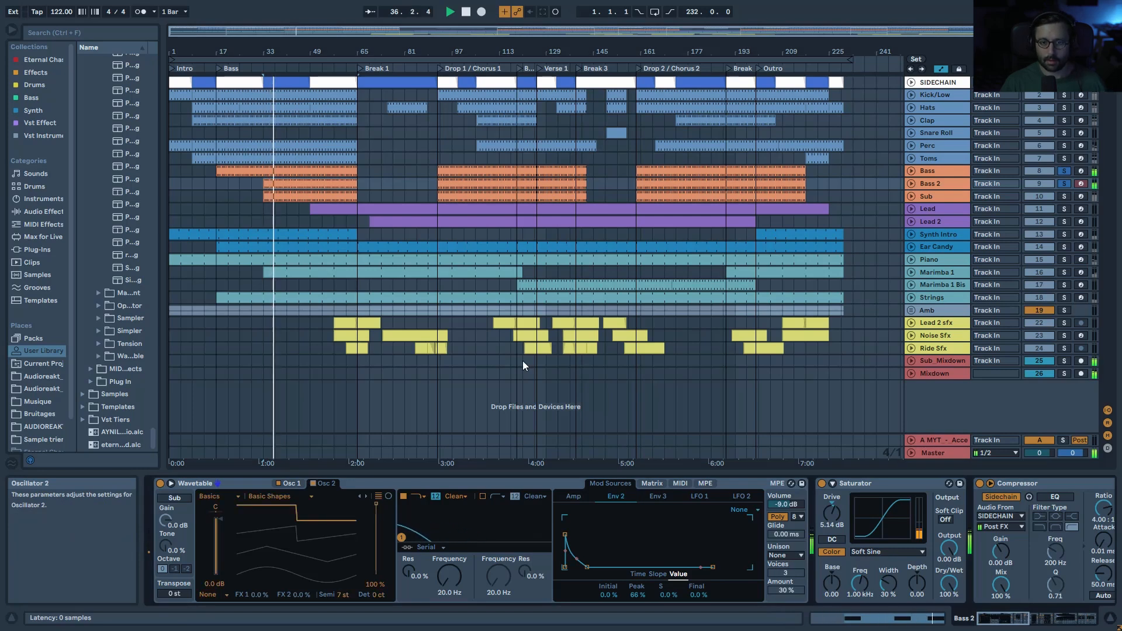
Step: Unsolo both basses, set a new playback start, and recheck Oscillator 2 off and on
click(1063, 183)
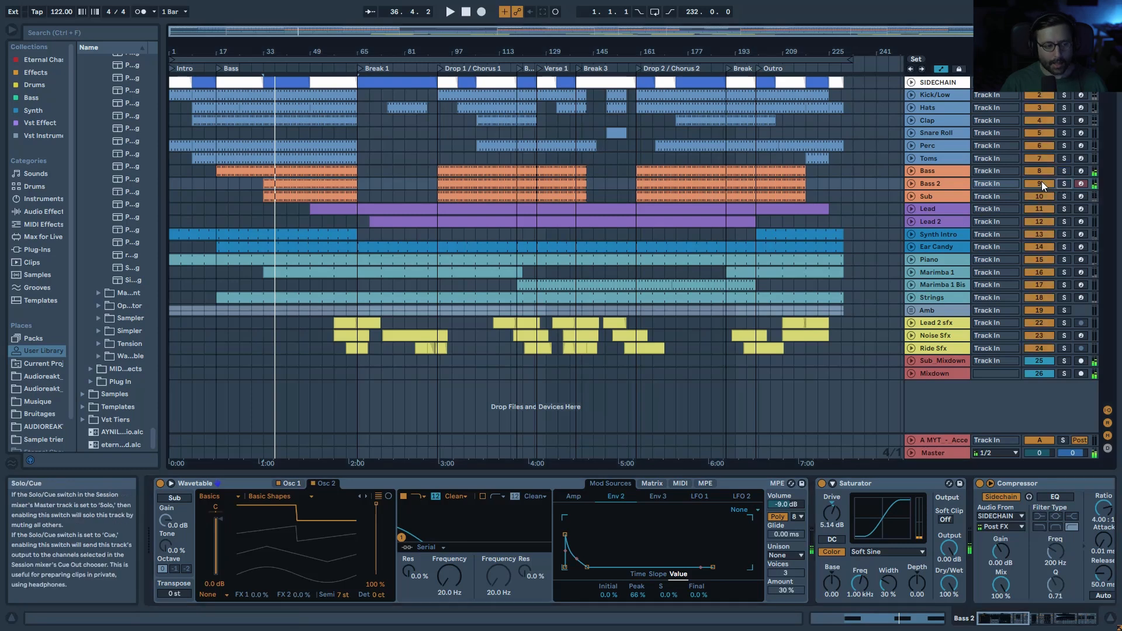
click(272, 208)
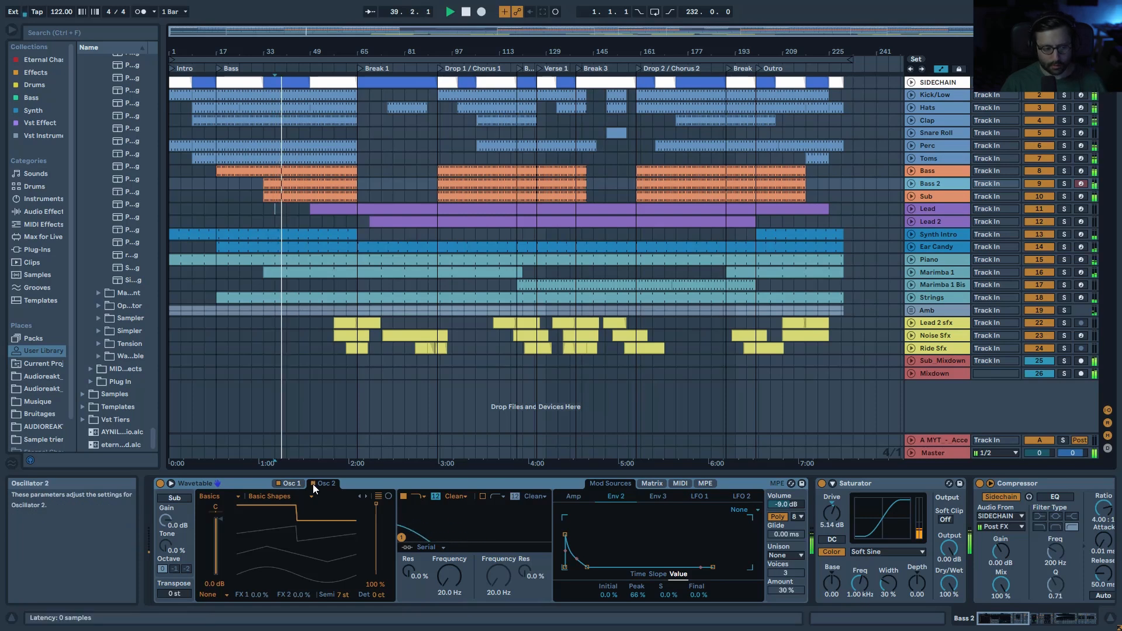
click(314, 484)
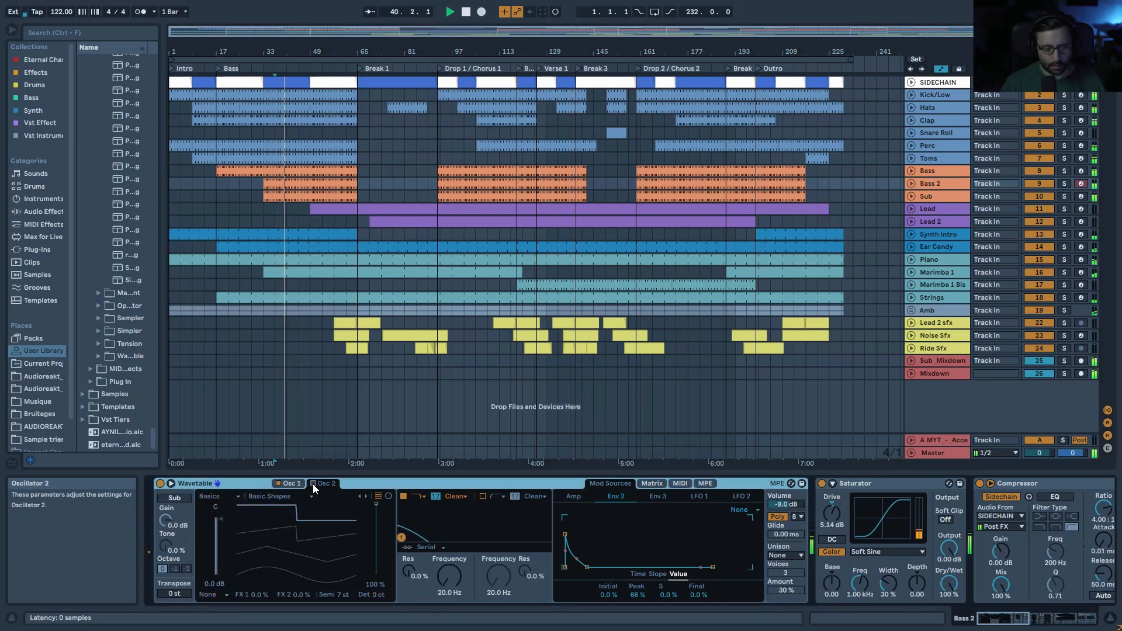
click(313, 484)
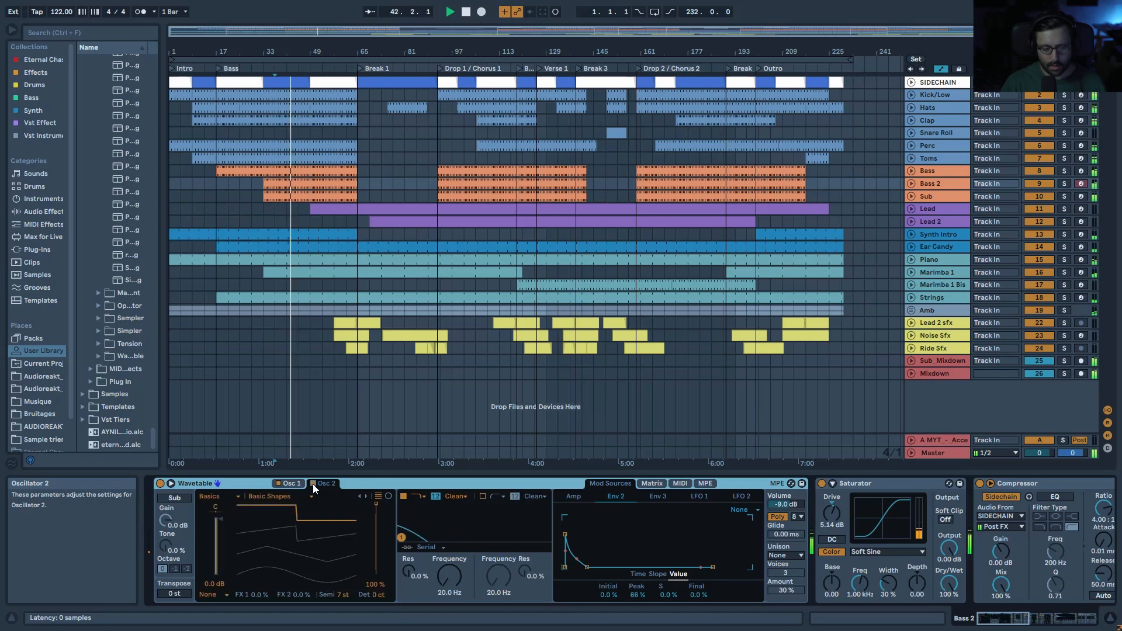
key(space)
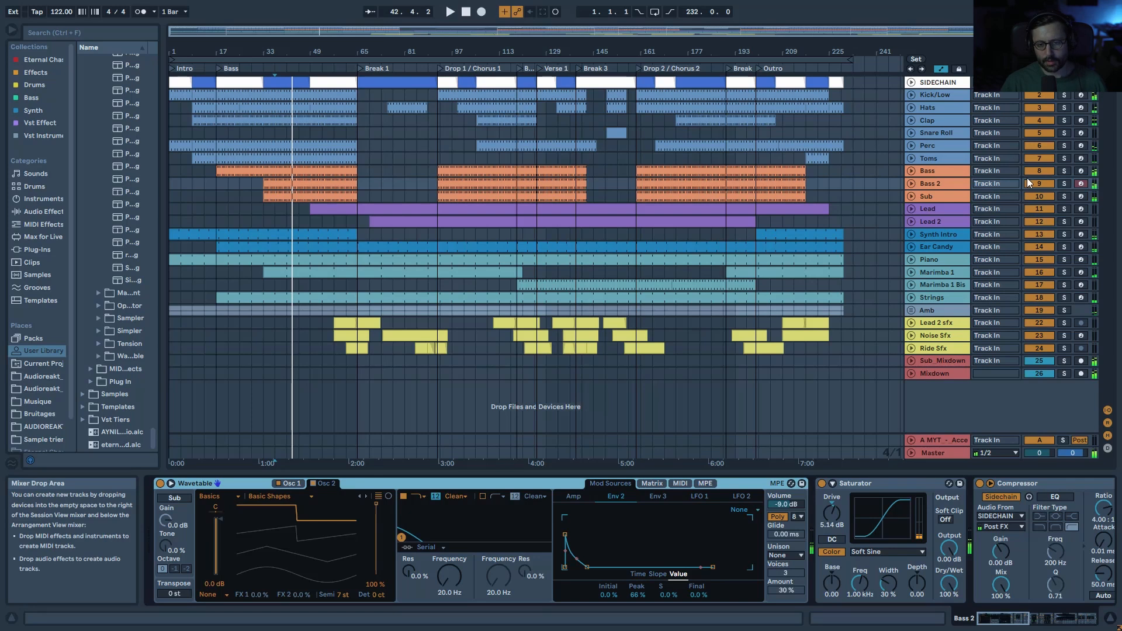
Step: Solo the Sub track and play it while browsing its device chain
click(961, 197)
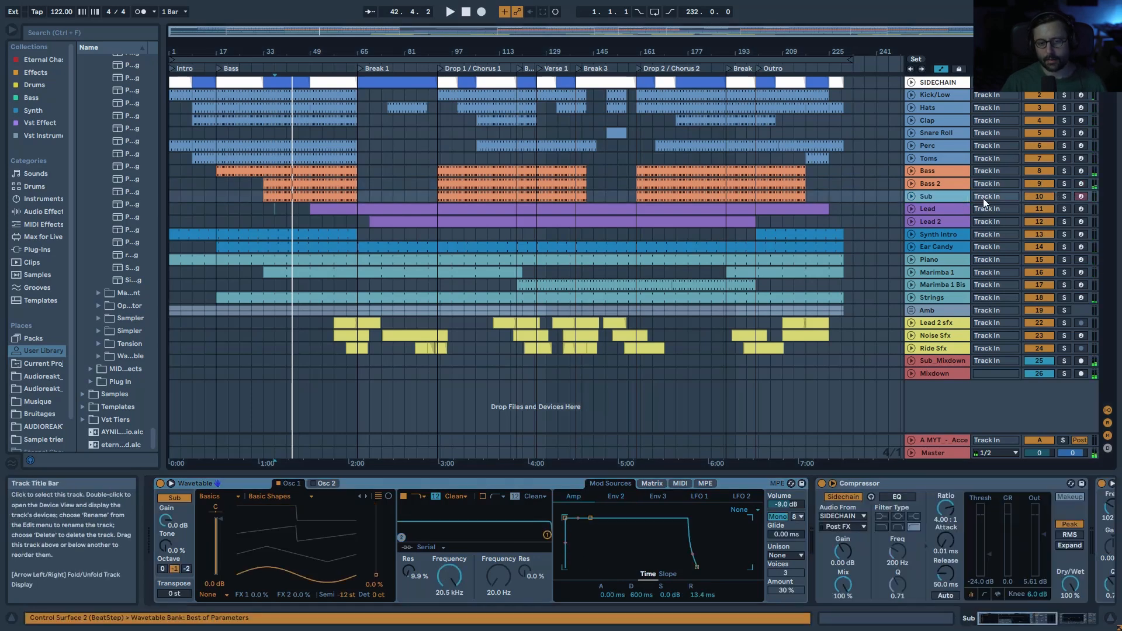
click(1064, 196)
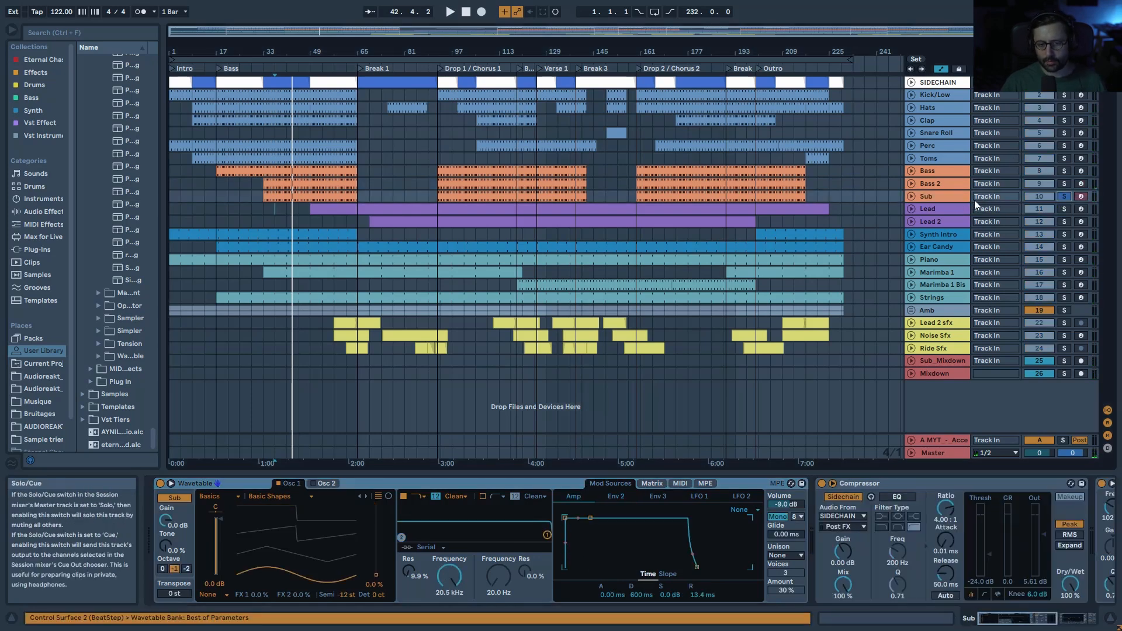
click(945, 198)
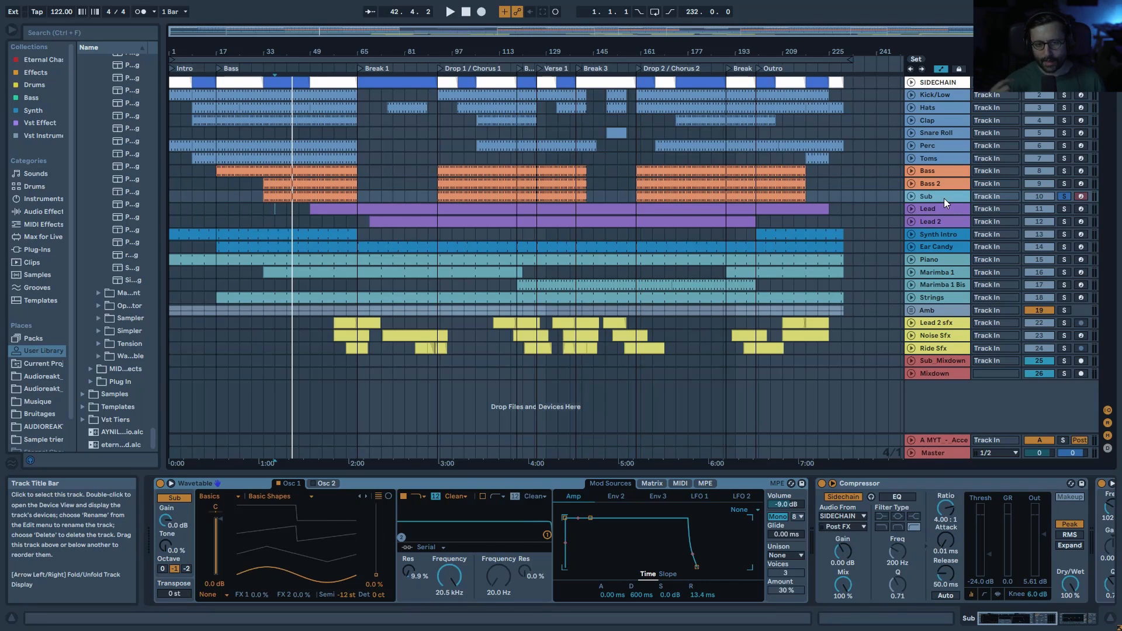
click(949, 94)
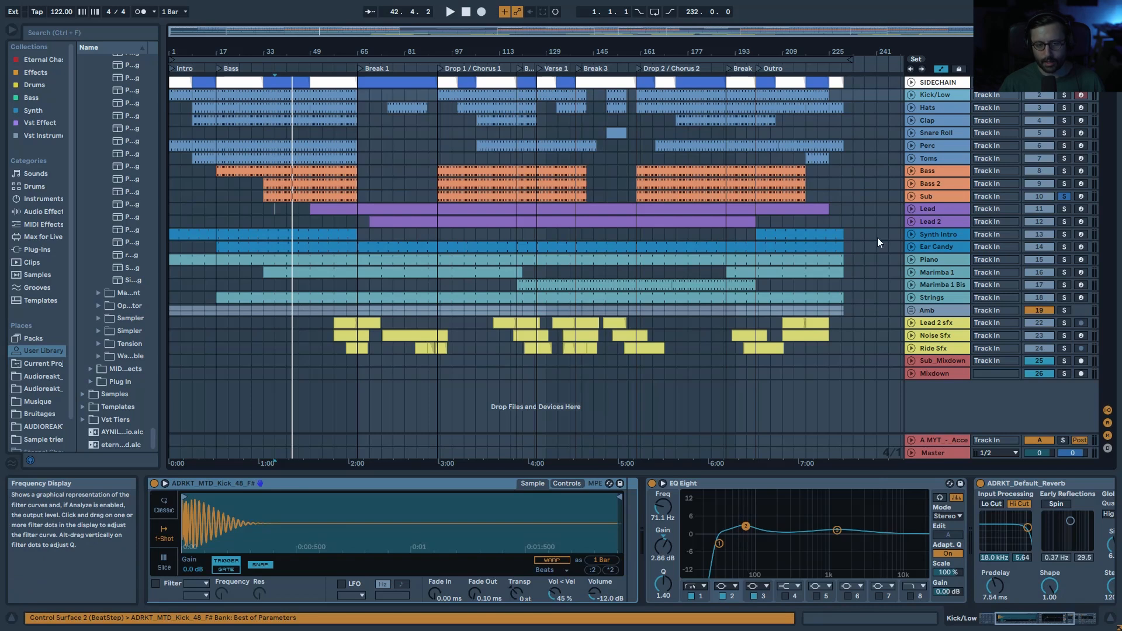
click(941, 197)
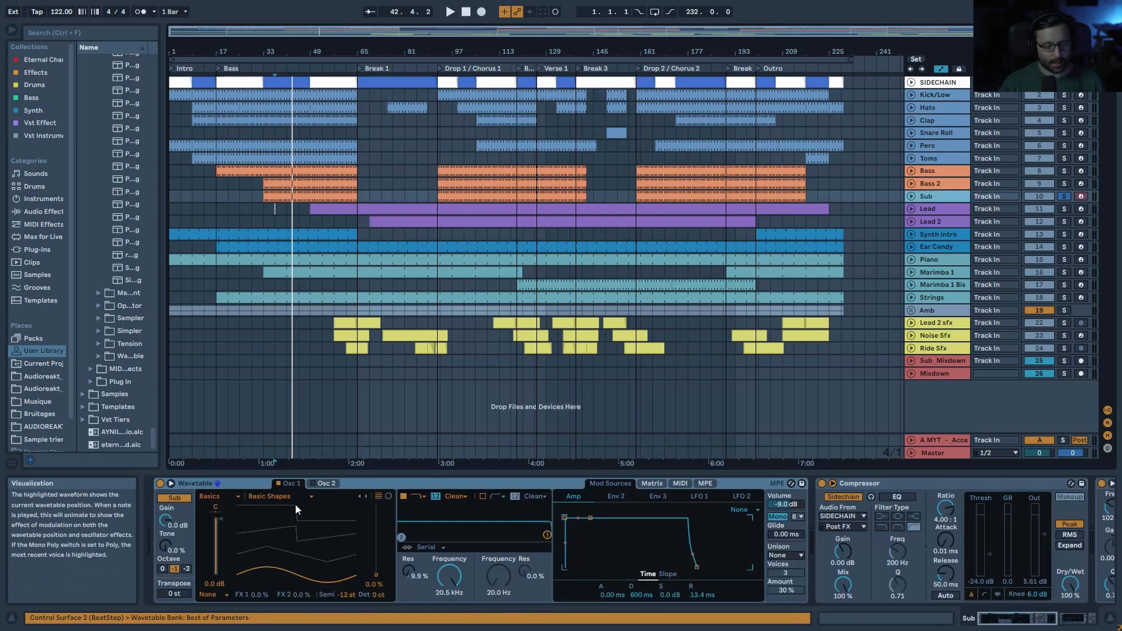
key(space)
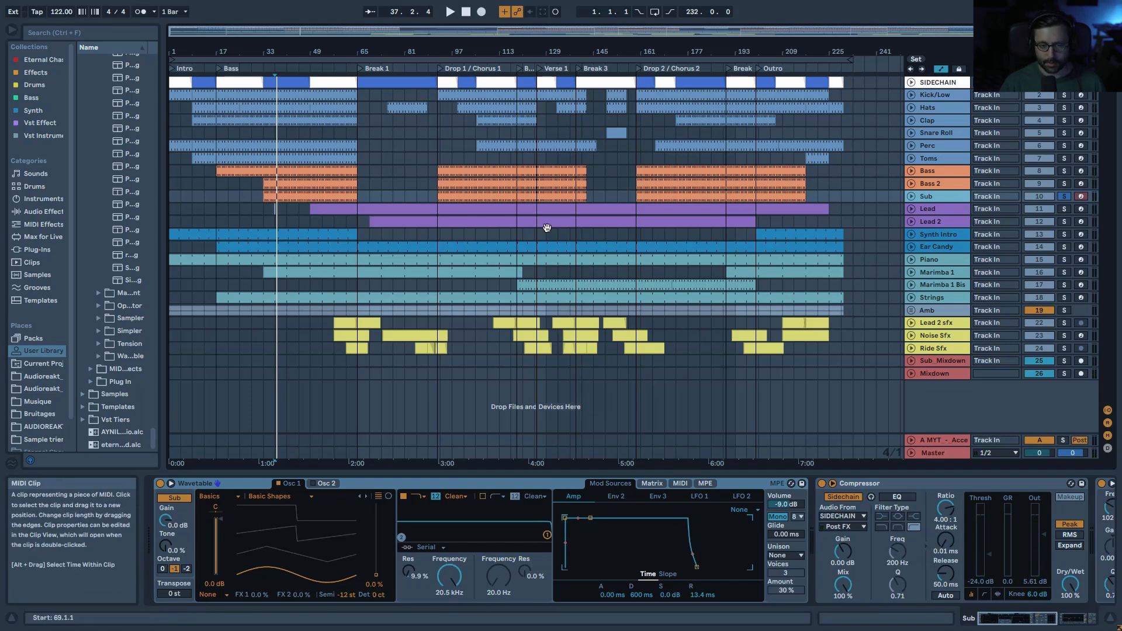
click(1045, 617)
key(space)
drag(1063, 612, 959, 462)
drag(998, 619, 835, 617)
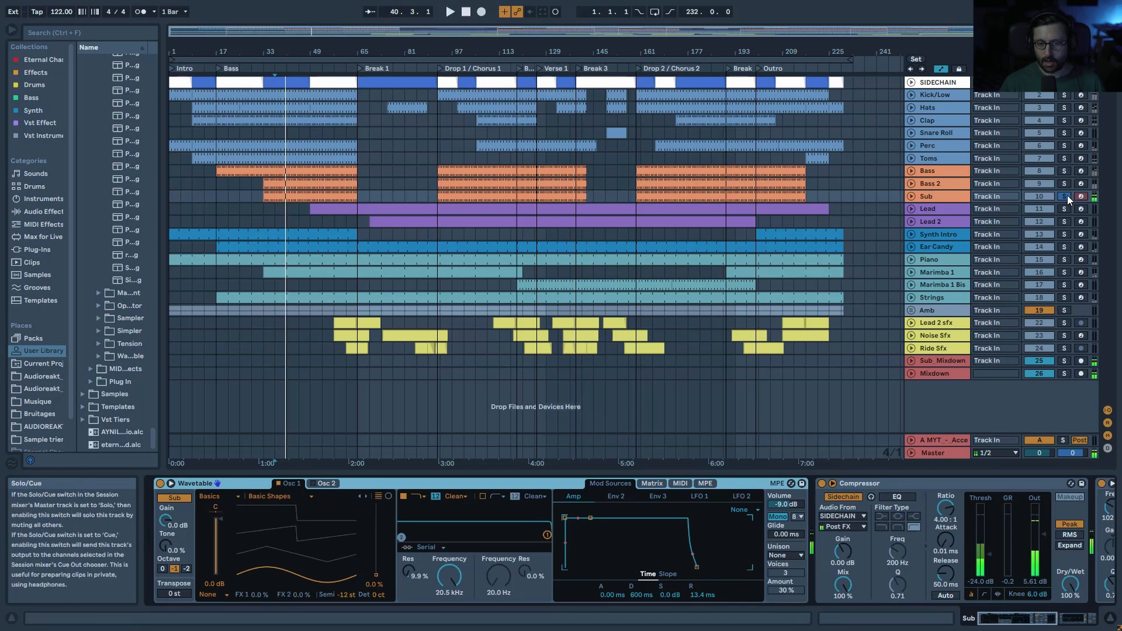
Step: Audition Sub with Bass and Bass 2 soloed, then clear solos and show Lead's devices
click(1064, 170)
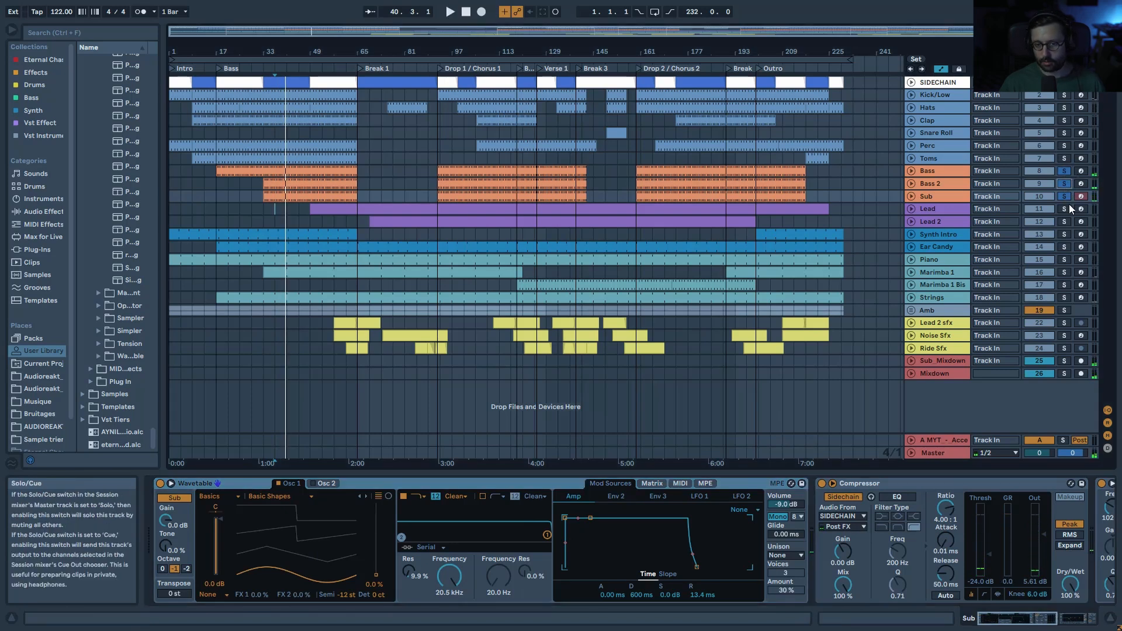
key(space)
click(1064, 197)
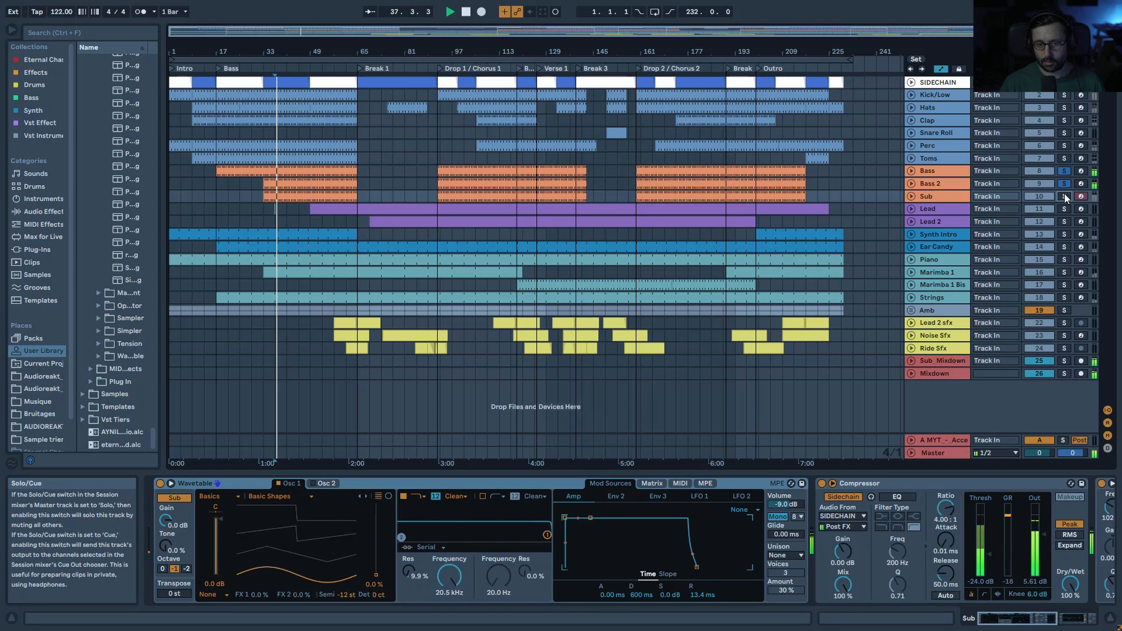
key(space)
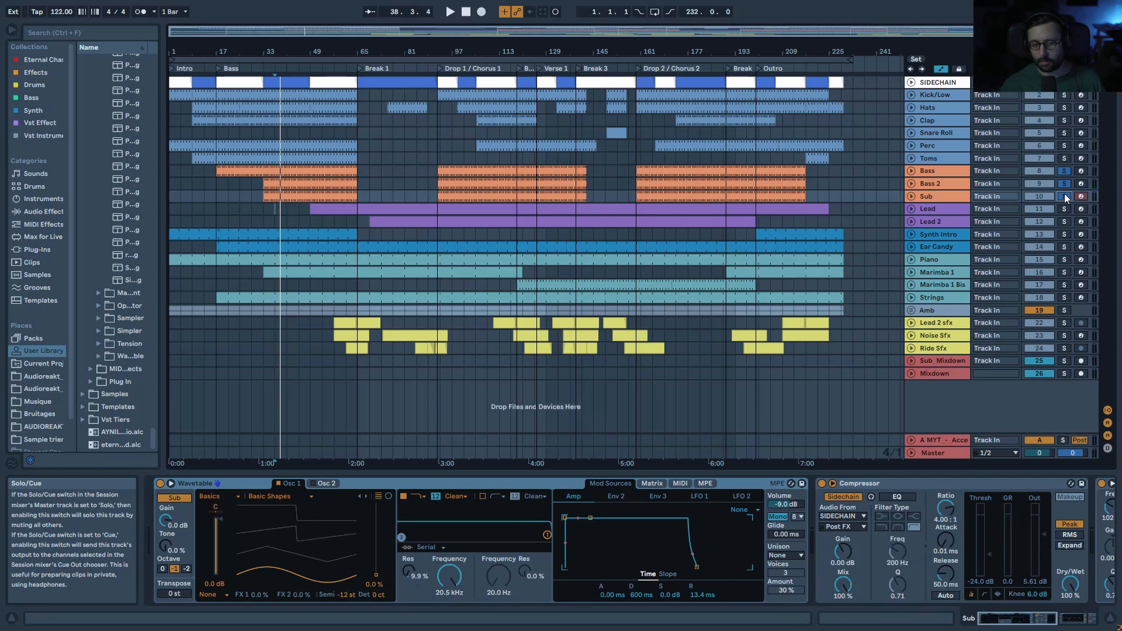
click(1064, 197)
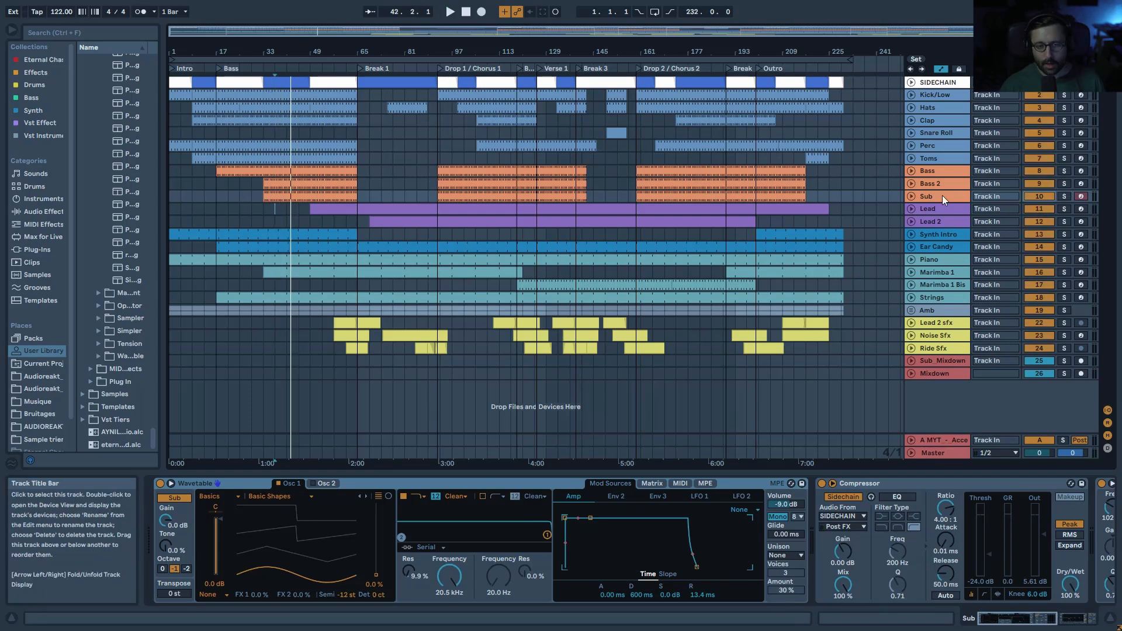
click(929, 214)
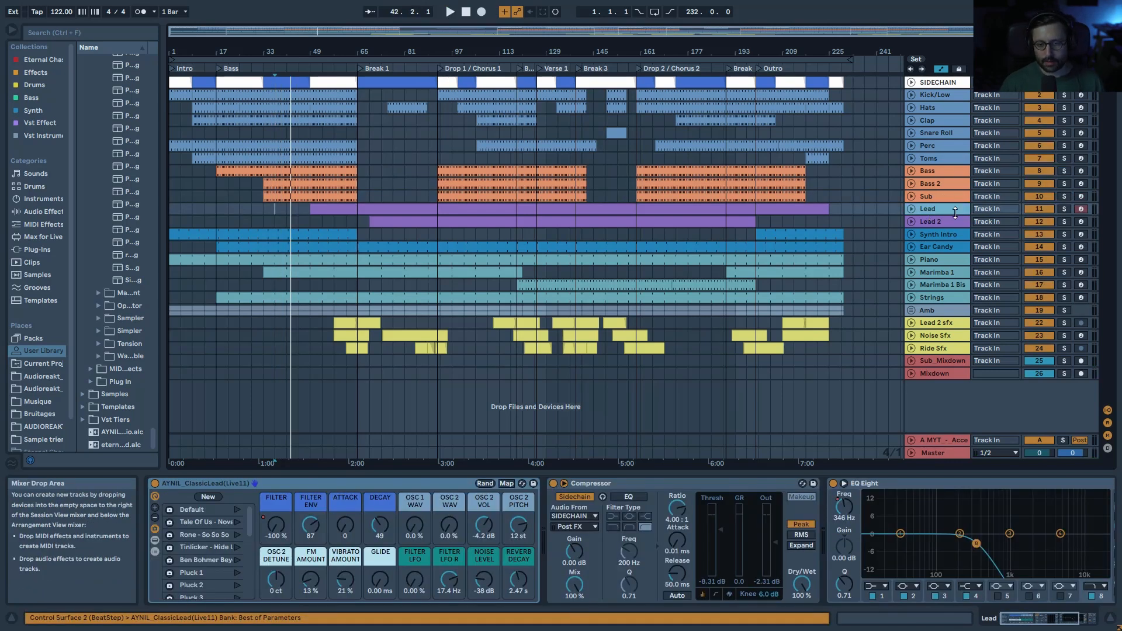
click(1064, 209)
double_click(389, 209)
key(space)
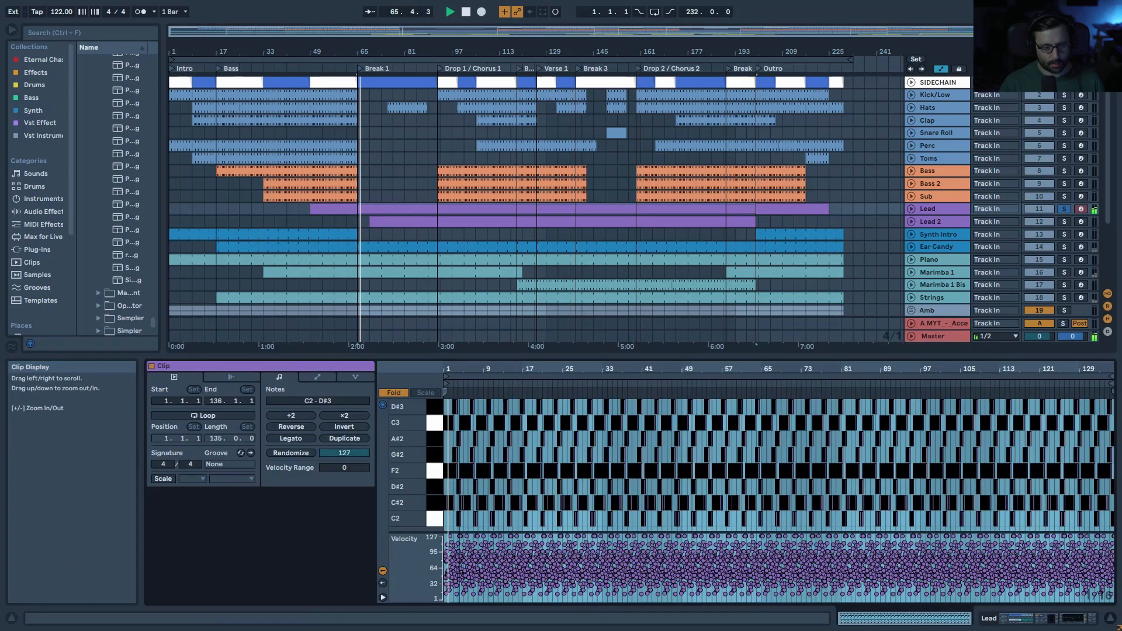
drag(448, 369, 448, 444)
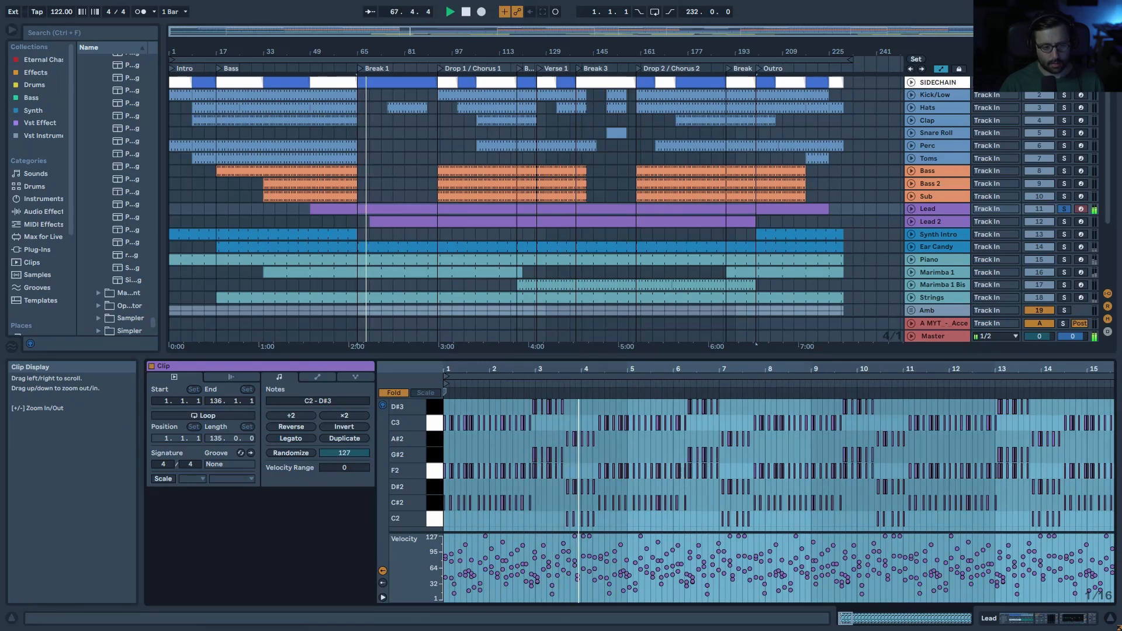
drag(456, 369, 464, 390)
key(space)
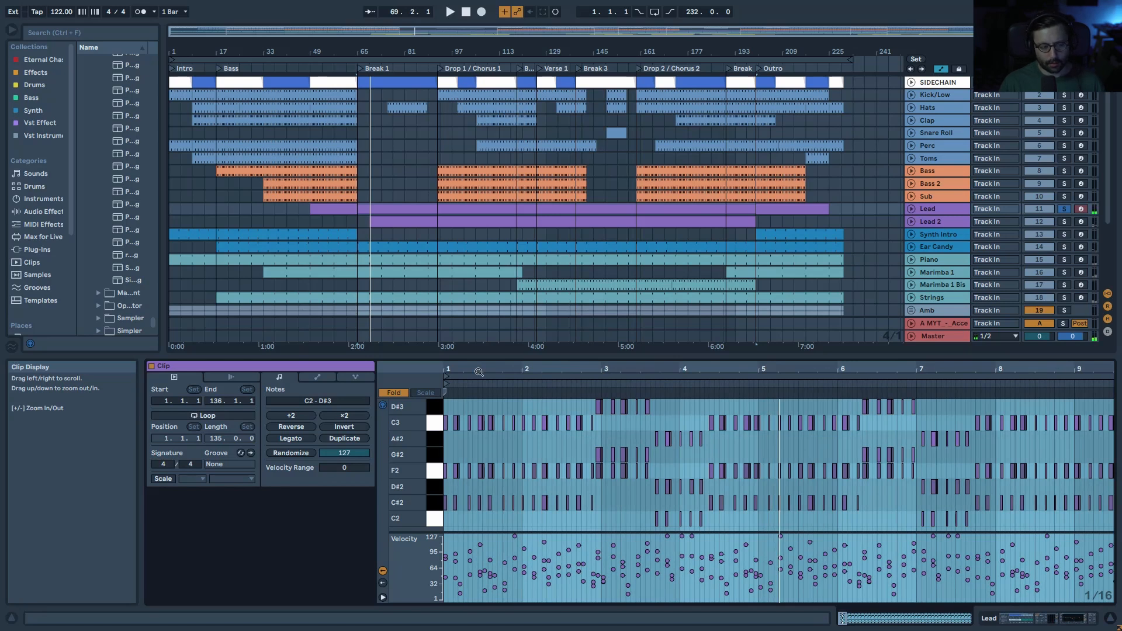
drag(450, 367, 450, 384)
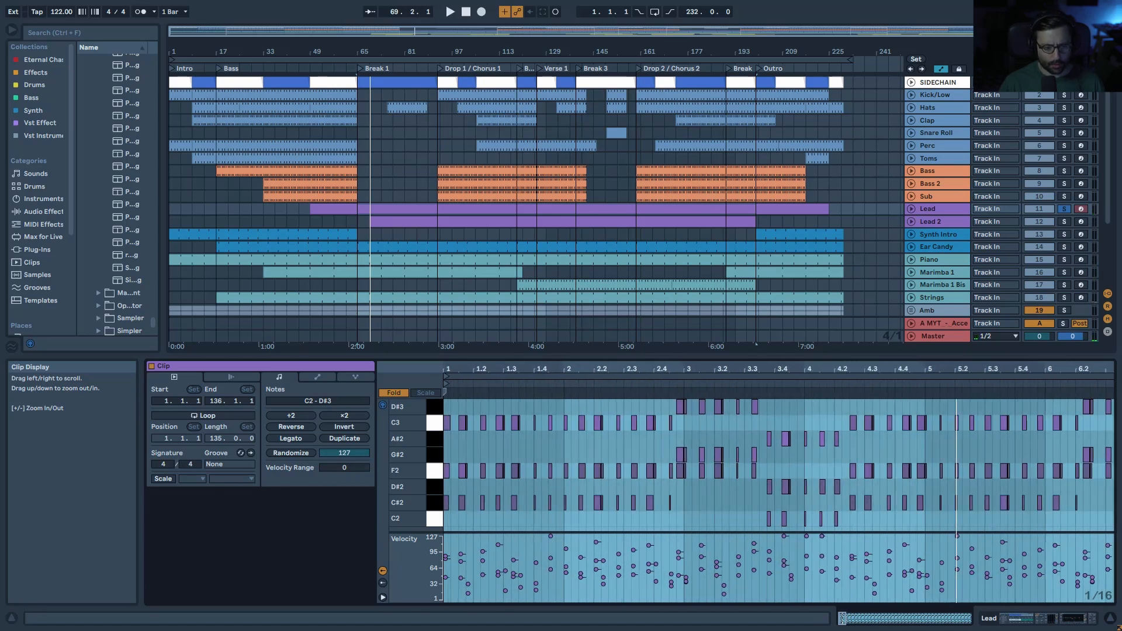
drag(1110, 376, 847, 368)
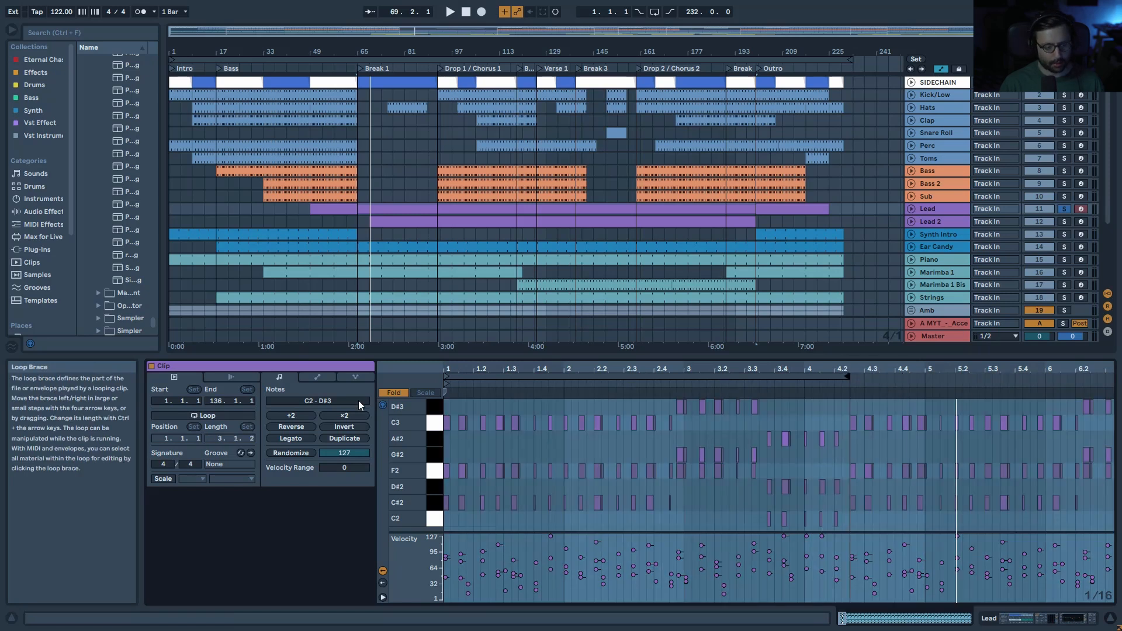
key(ctrl+z)
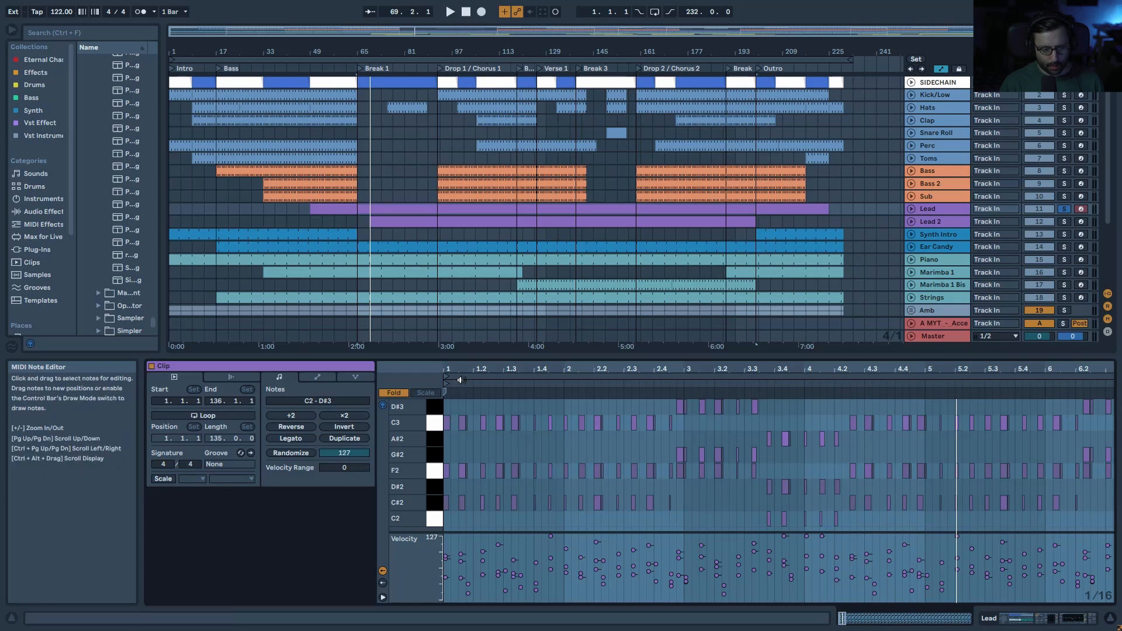
drag(465, 369, 471, 471)
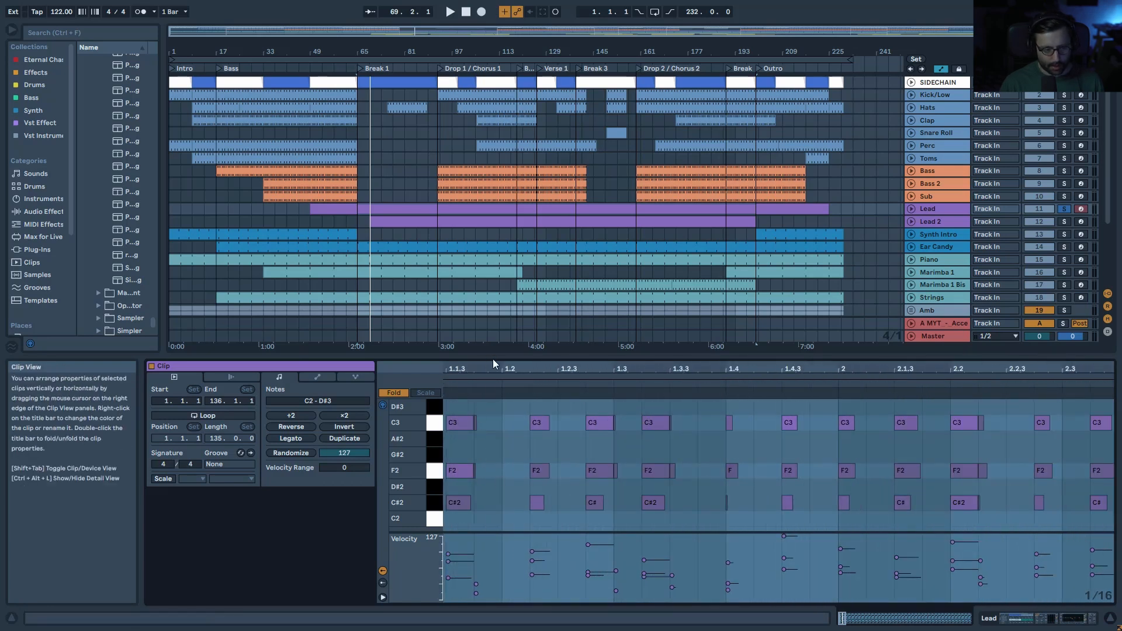
drag(493, 369, 530, 486)
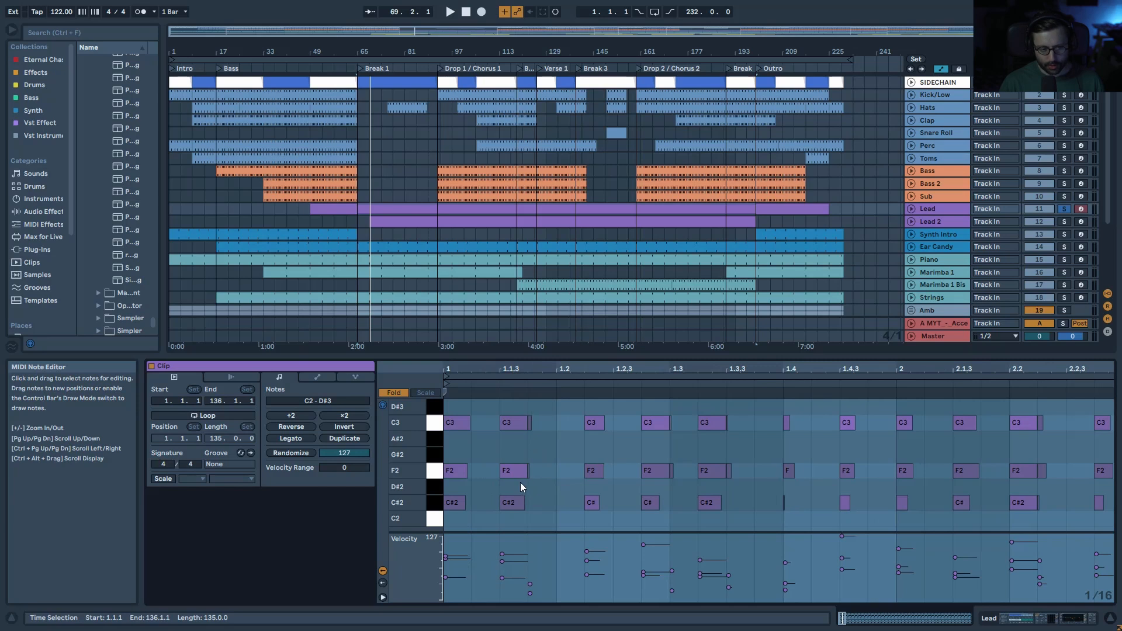
drag(579, 369, 602, 319)
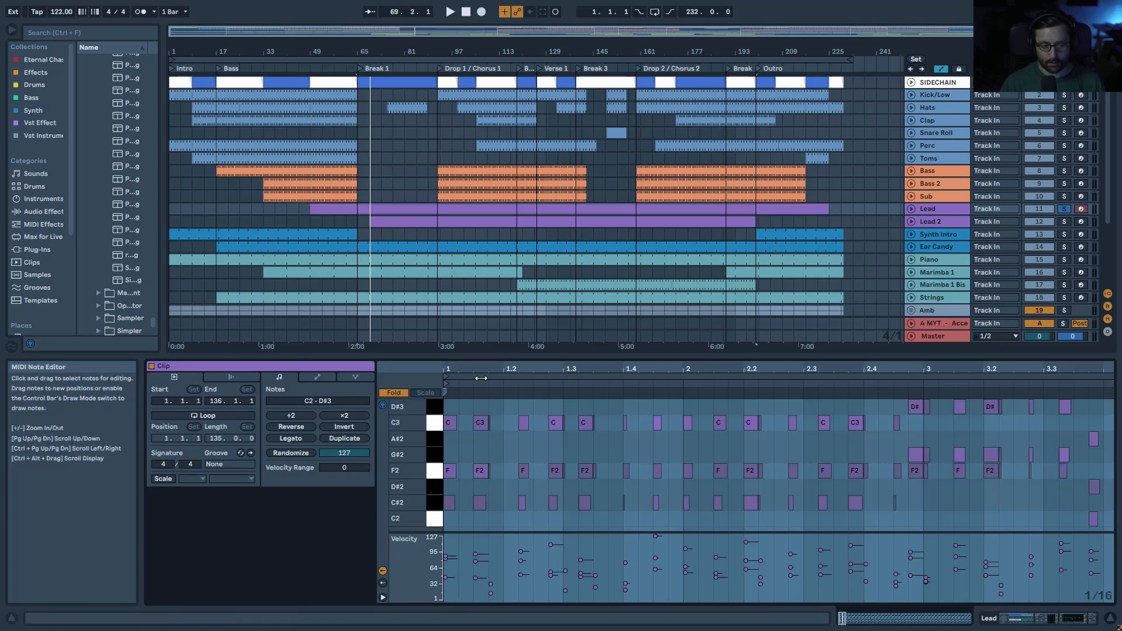
key(space)
key(space)
drag(497, 412, 490, 480)
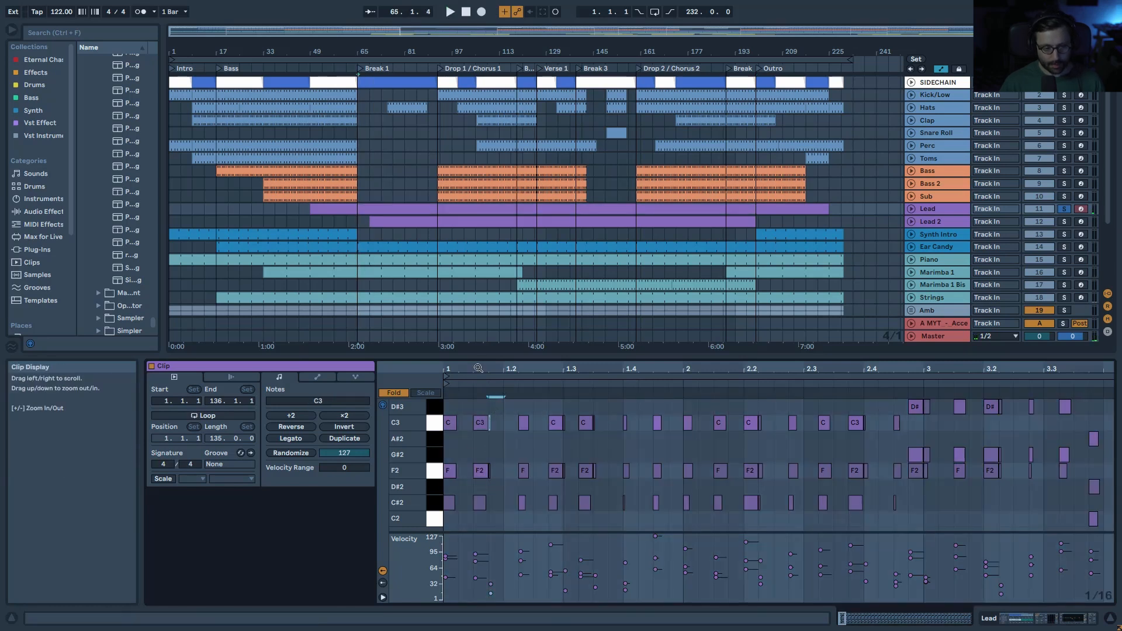
drag(477, 371, 477, 417)
Step: Try the clip without the short C3 and F2 notes at 1.1.4, then undo to keep them
key(Delete)
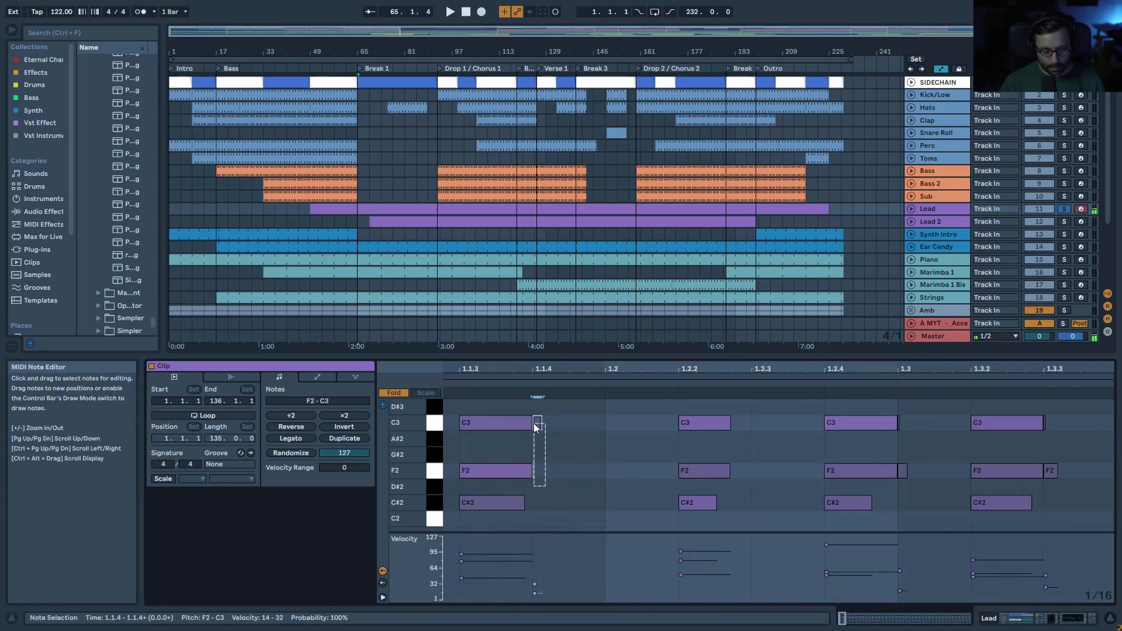
click(535, 423)
key(space)
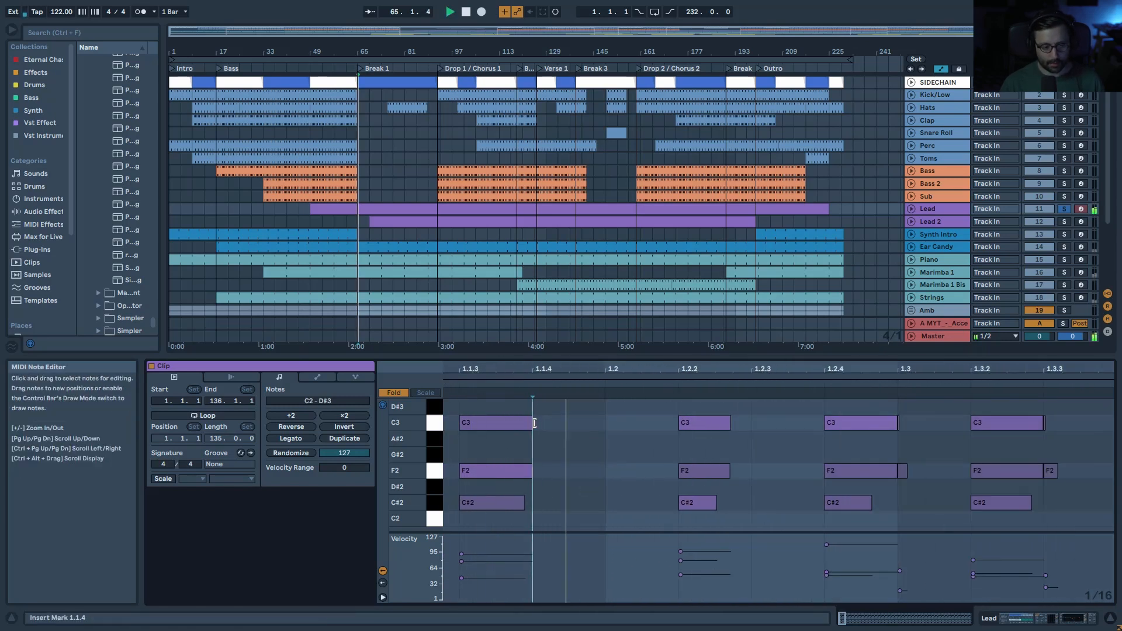
key(space)
key(ctrl+z)
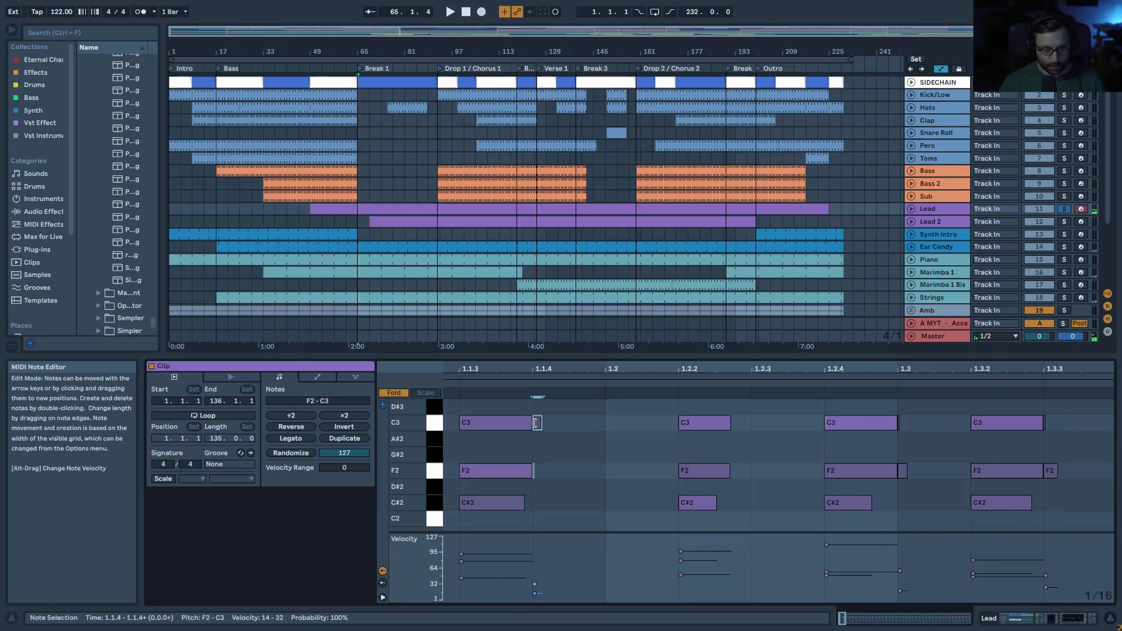
key(space)
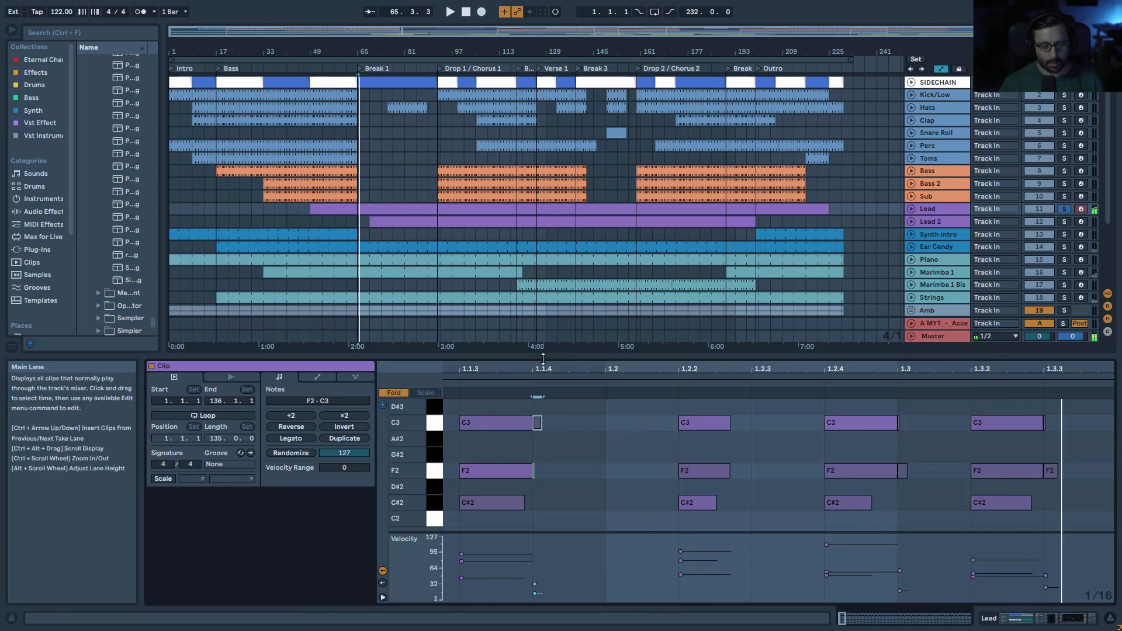
Step: Zoom out over the Lead clip and solo Kick/Low with Lead to play the drop
drag(543, 368, 543, 313)
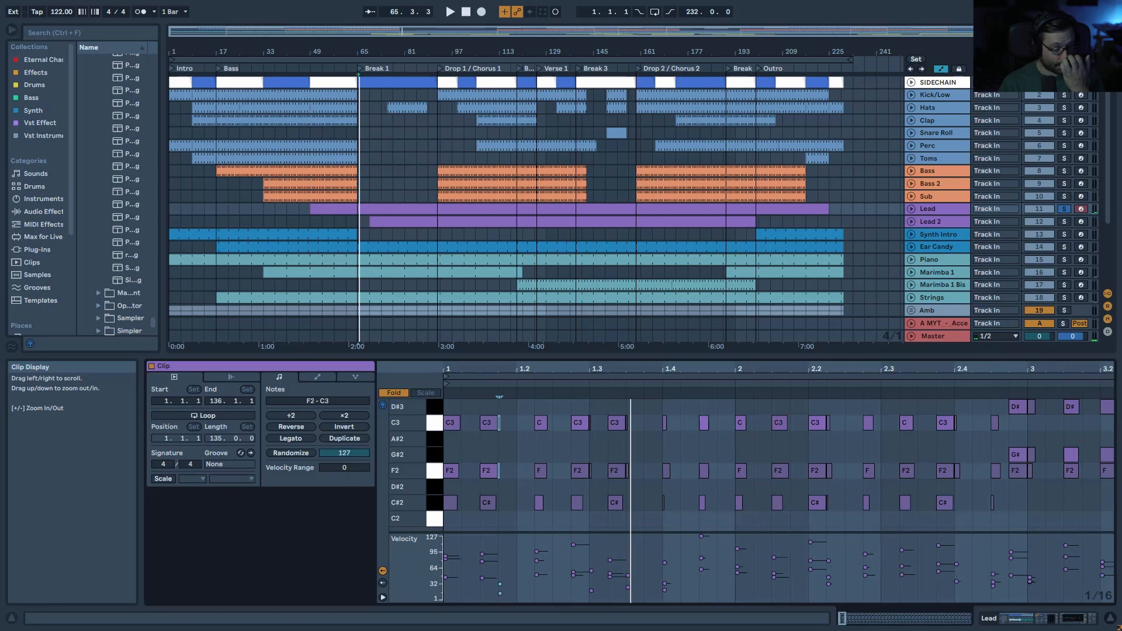
drag(658, 369, 716, 383)
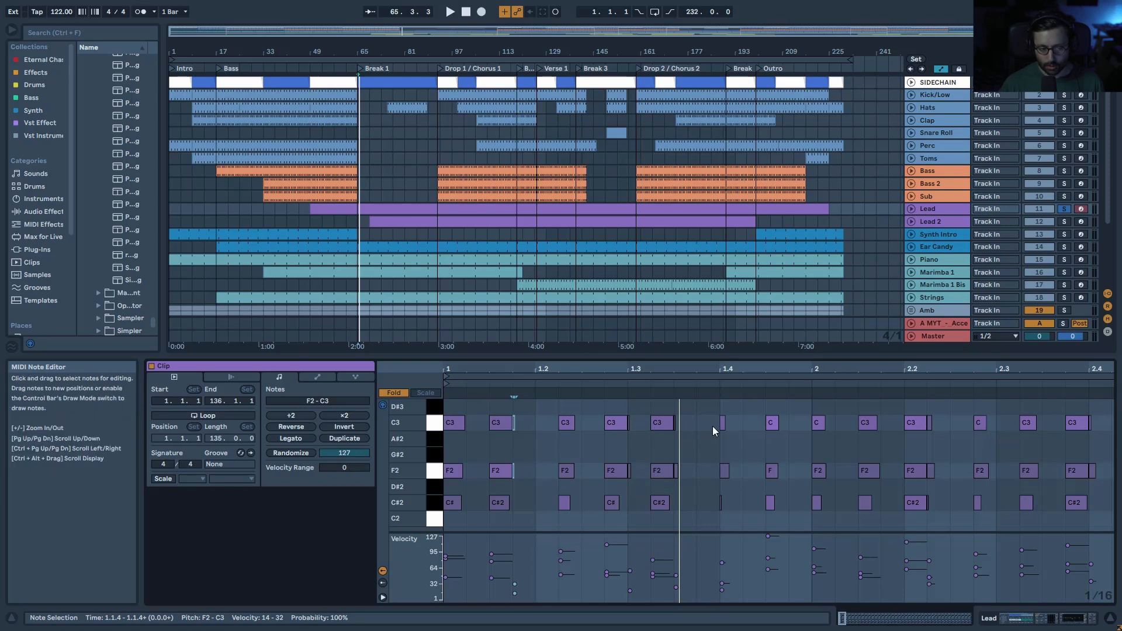
drag(721, 371, 720, 361)
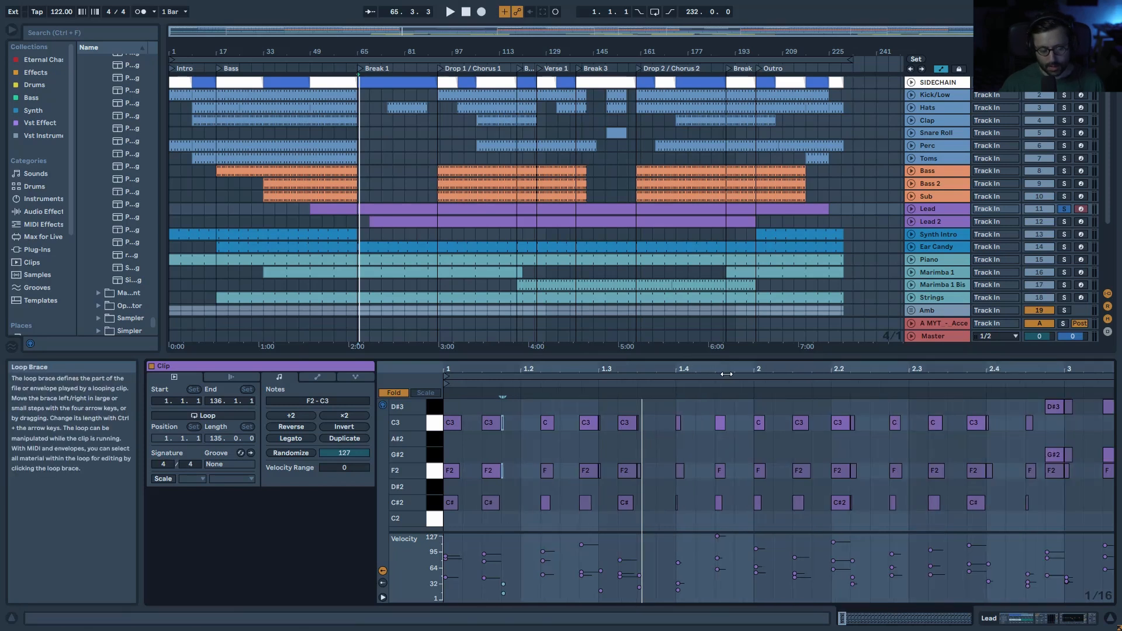
ctrl+click(1063, 96)
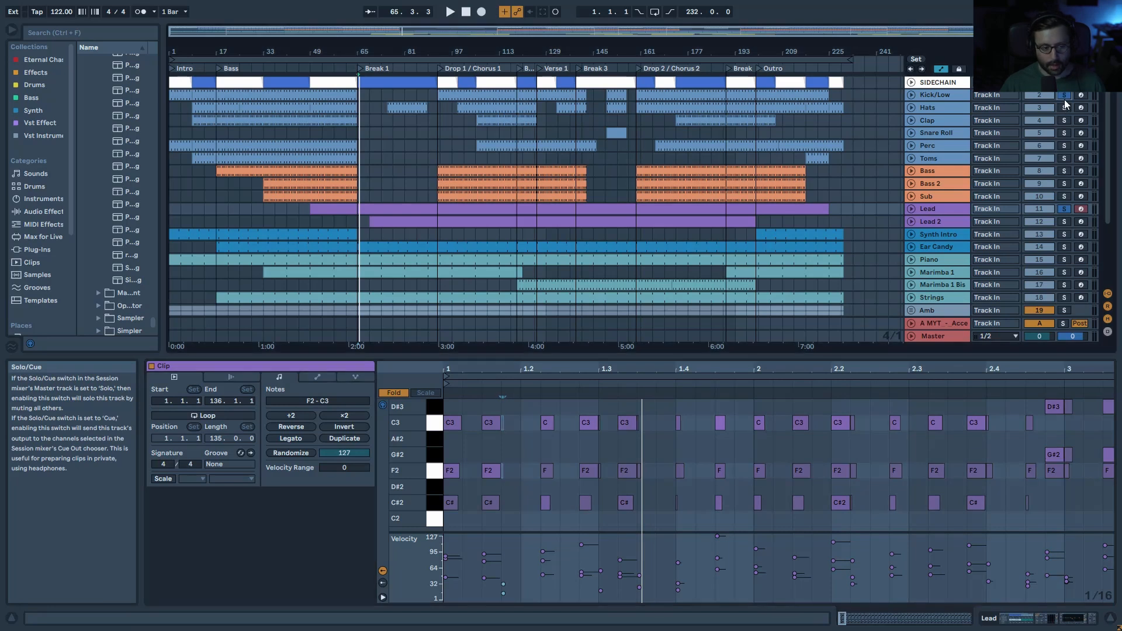
key(space)
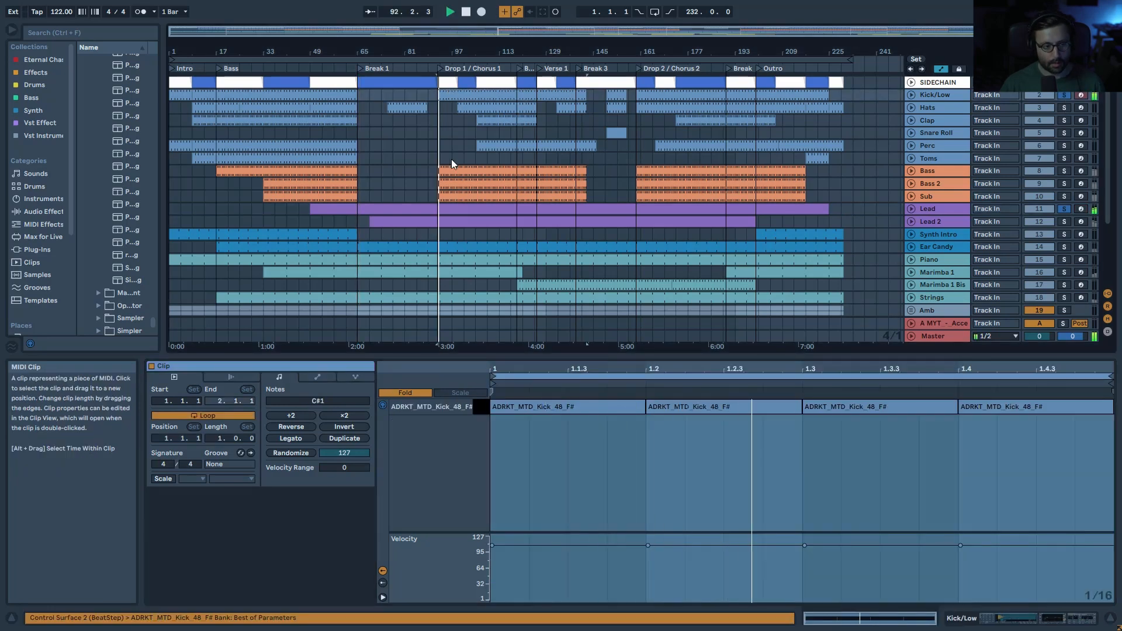
click(450, 210)
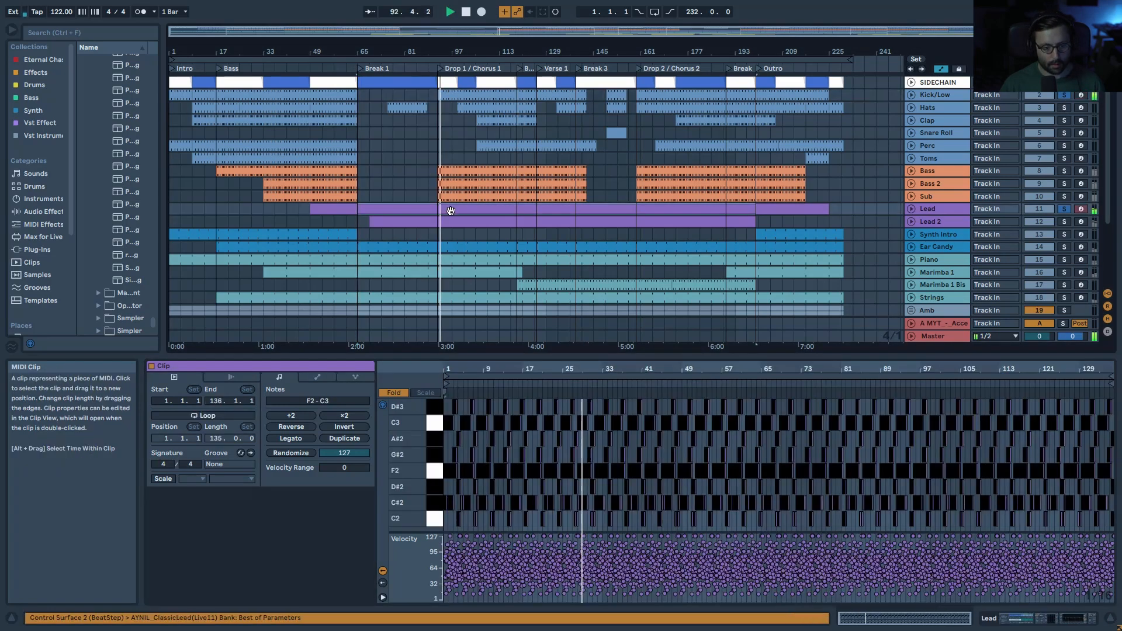
Step: Stop playback and zoom the Lead clip's notes out to show bars 23 to 41
drag(590, 367, 710, 414)
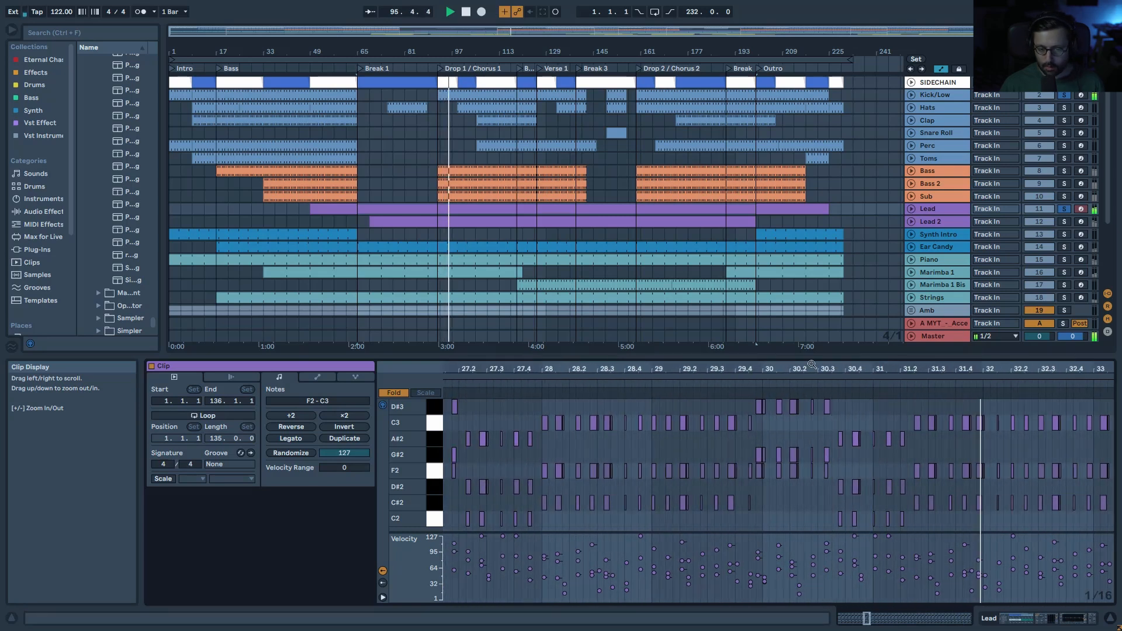
key(space)
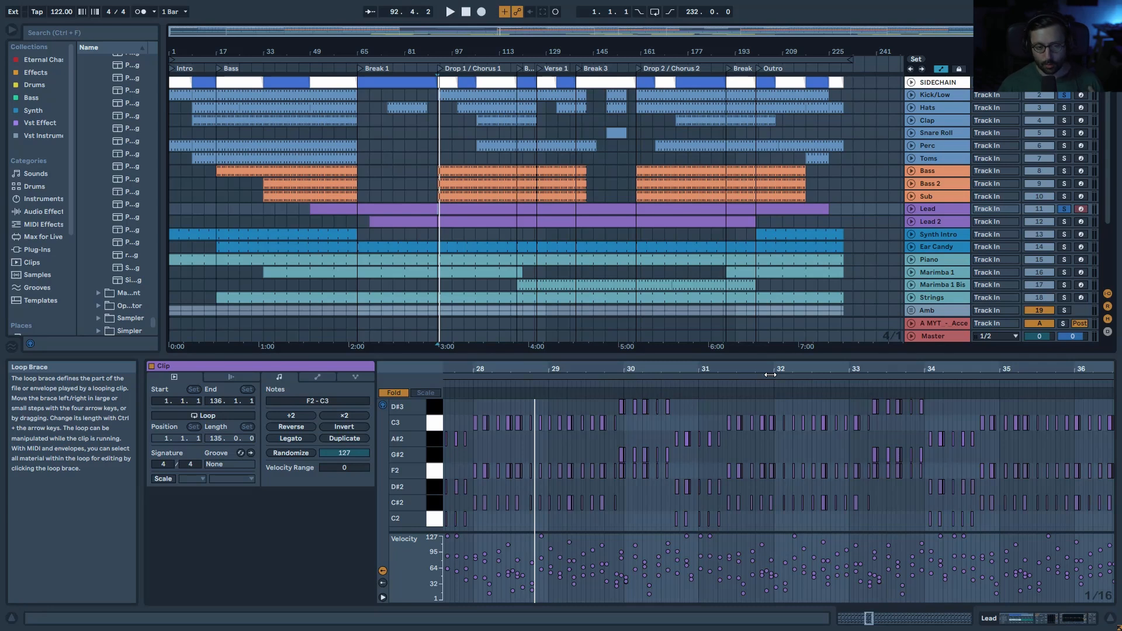
drag(771, 370, 770, 351)
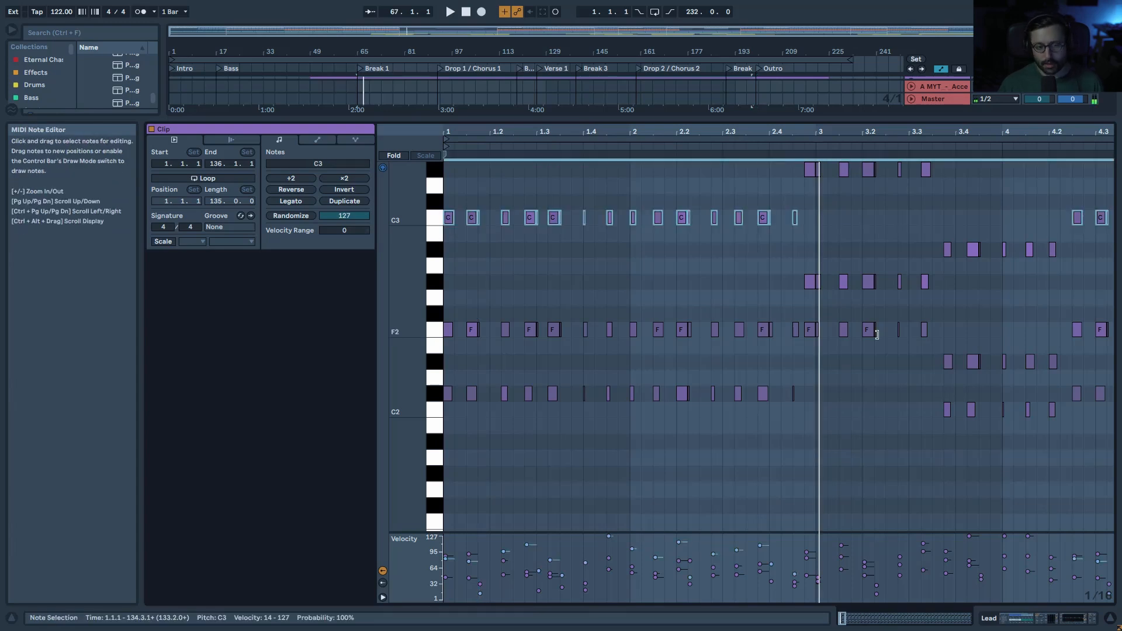
Step: Inspect the F2 note at beat 3.2, then play and enlarge the arrangement to show Lead 2 sfx and Noise Sfx
click(870, 332)
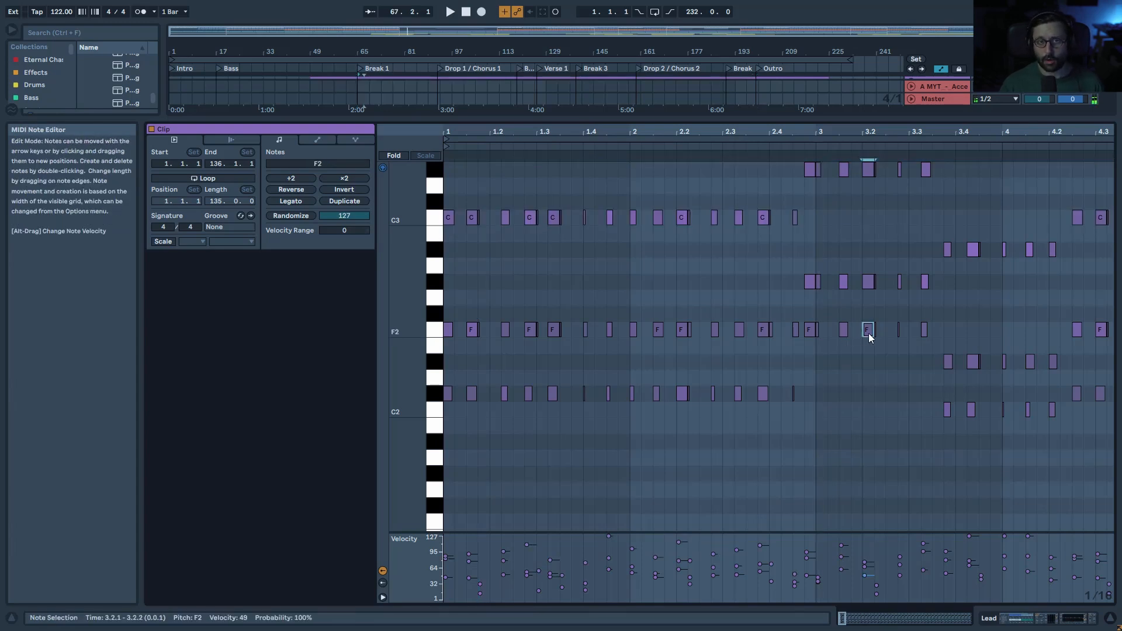
drag(886, 133, 842, 169)
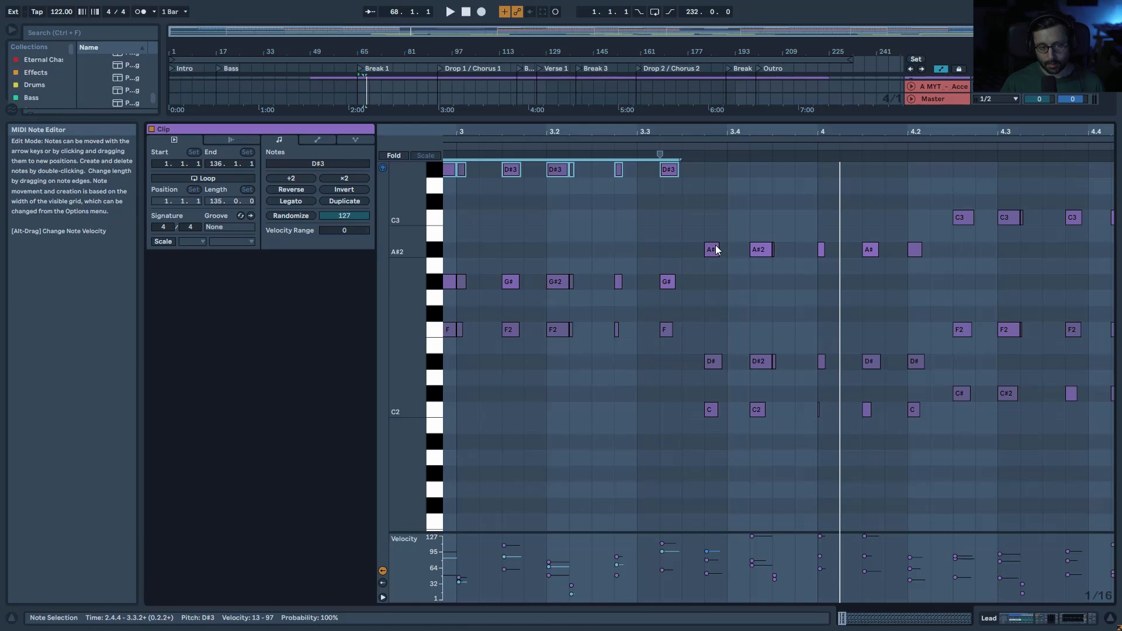
drag(728, 131, 728, 93)
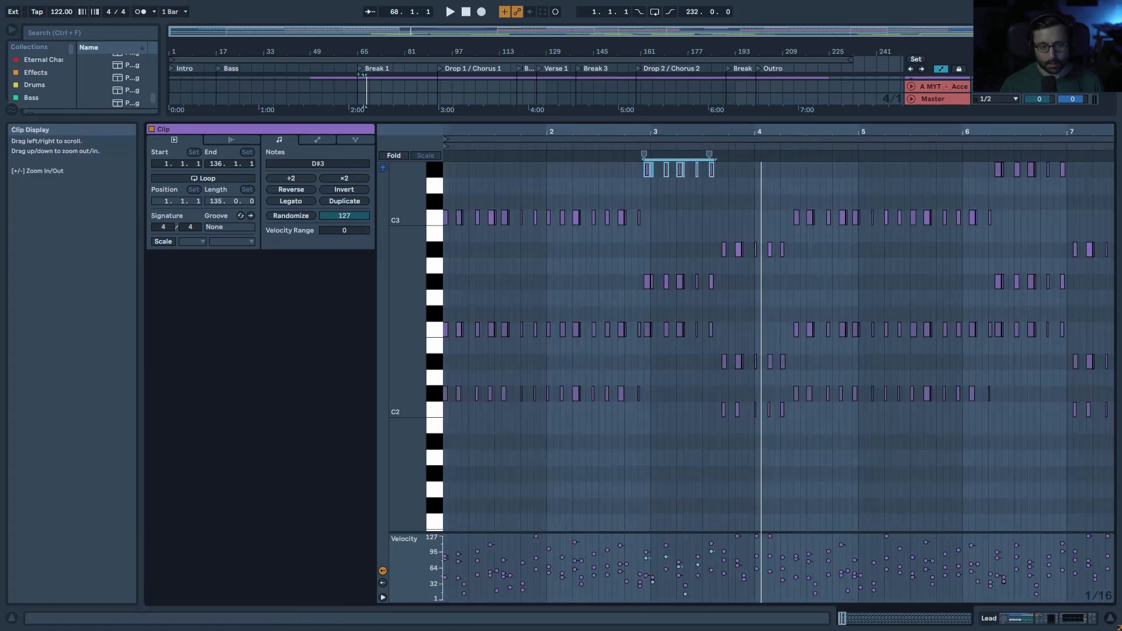
key(space)
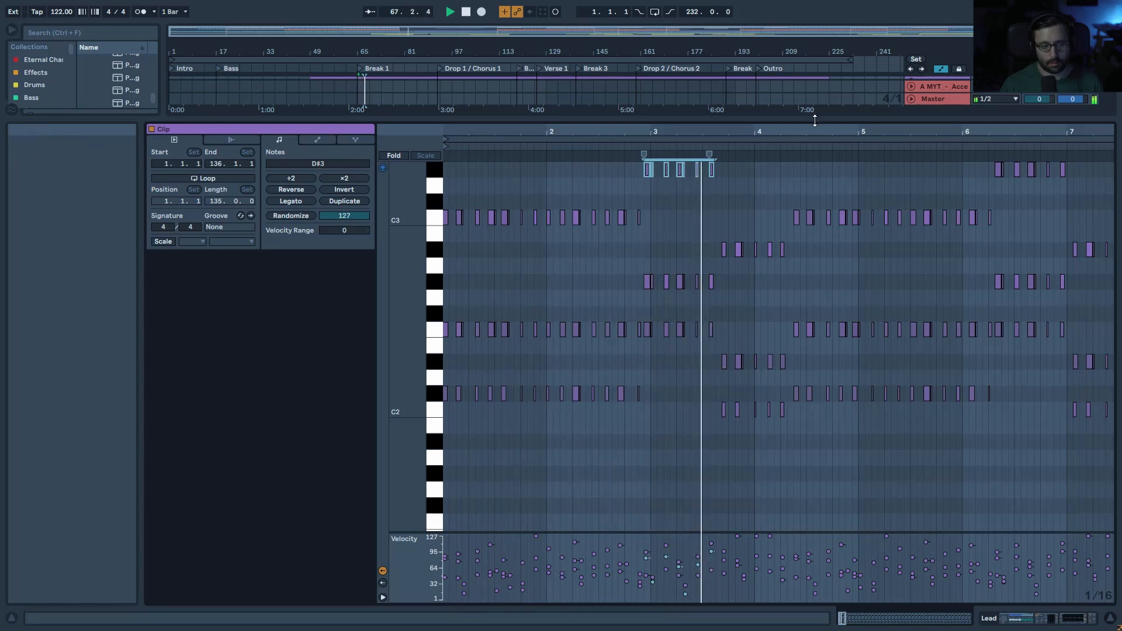
drag(815, 120, 796, 330)
scroll(804, 206, up, 3)
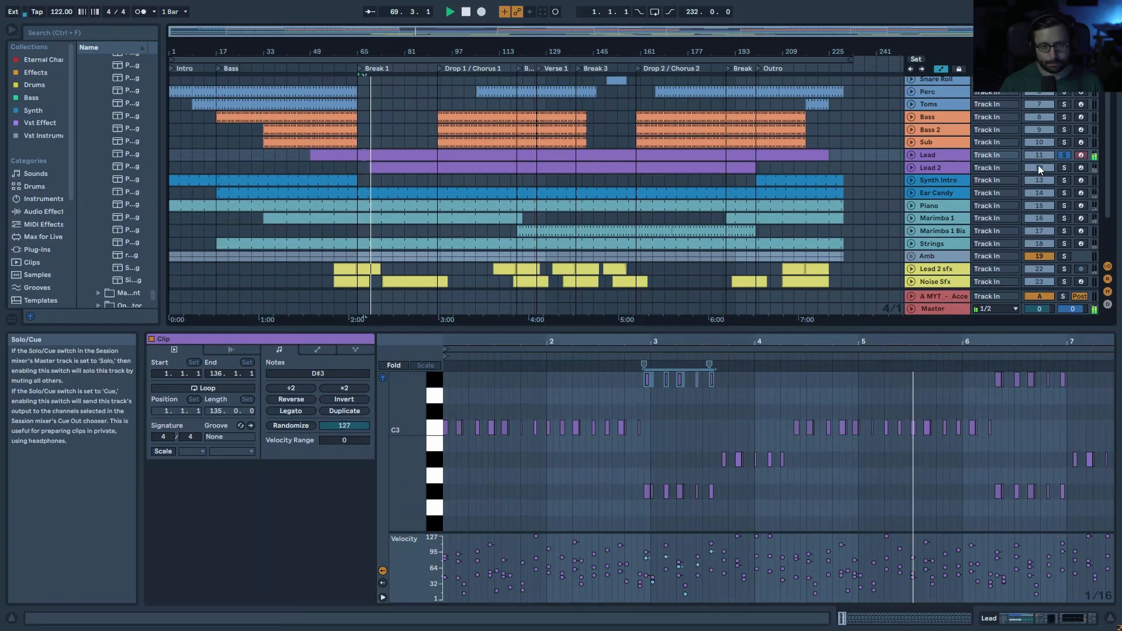
Step: Show the Lead track's devices and duplicate the Lead track
double_click(940, 155)
key(space)
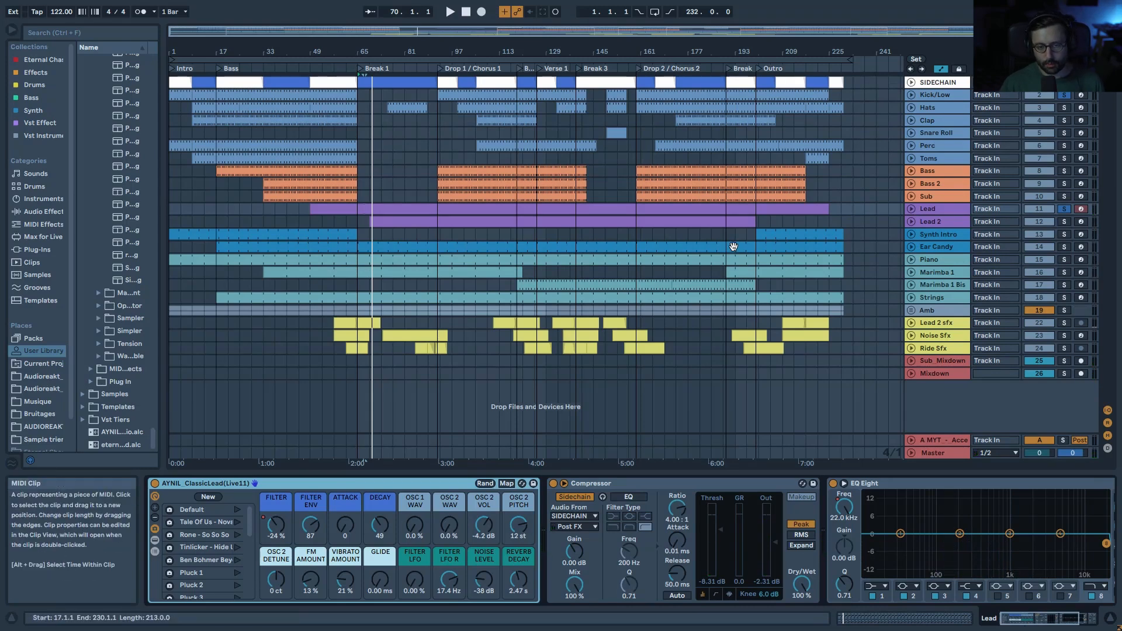
right_click(943, 209)
click(988, 242)
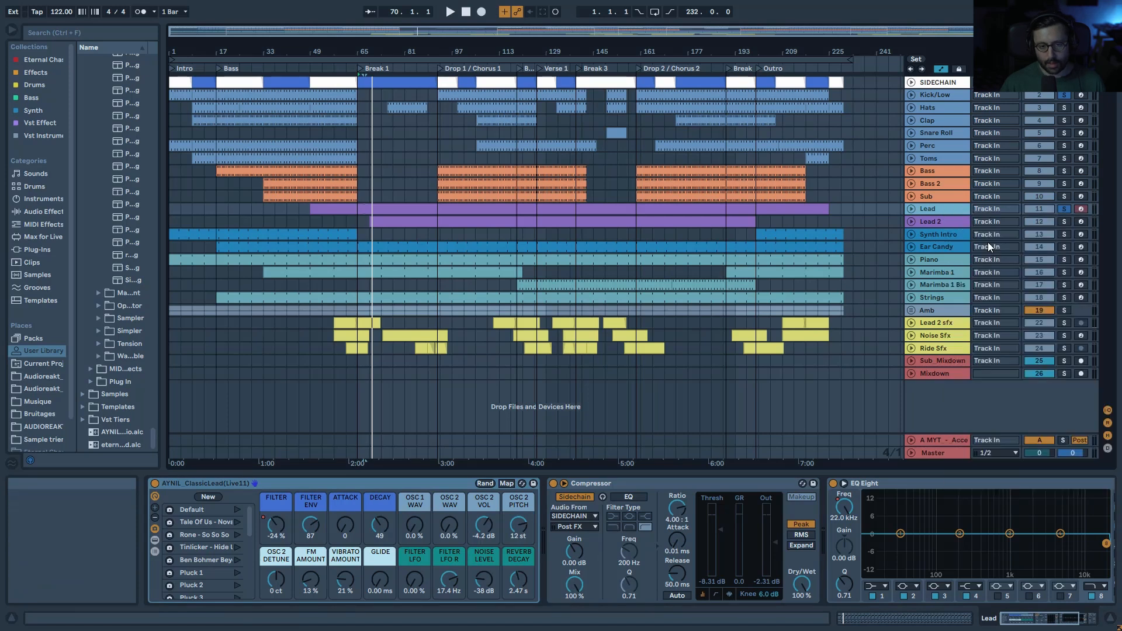
Step: Hot-swap a new lead preset onto the copy and reveal the rack's Wavetable Osc 2
click(528, 484)
double_click(124, 445)
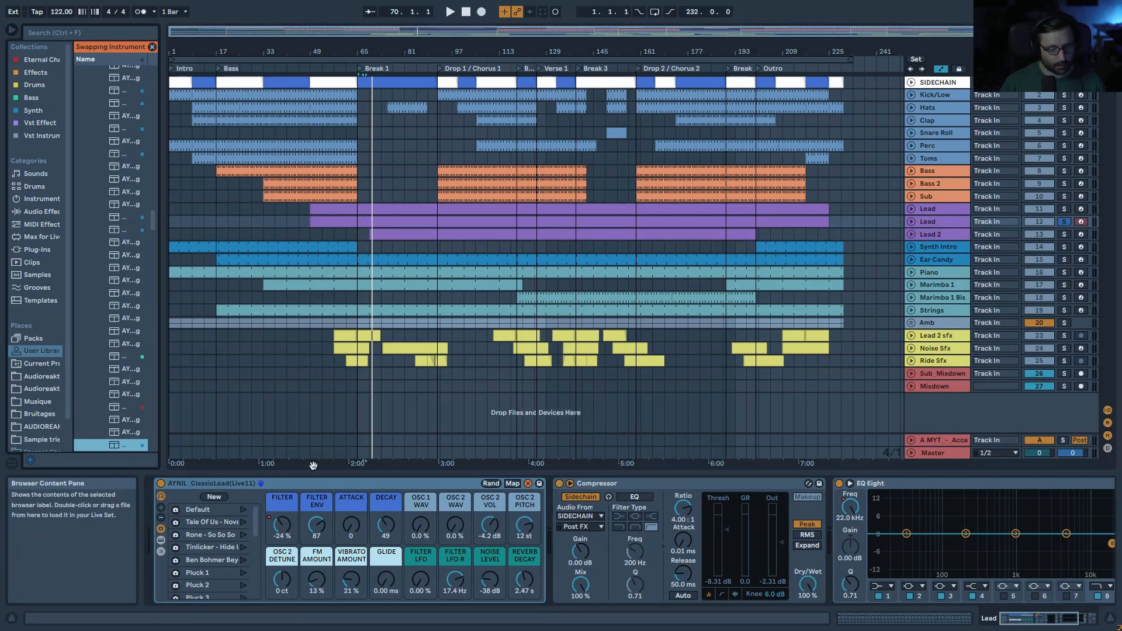
key(space)
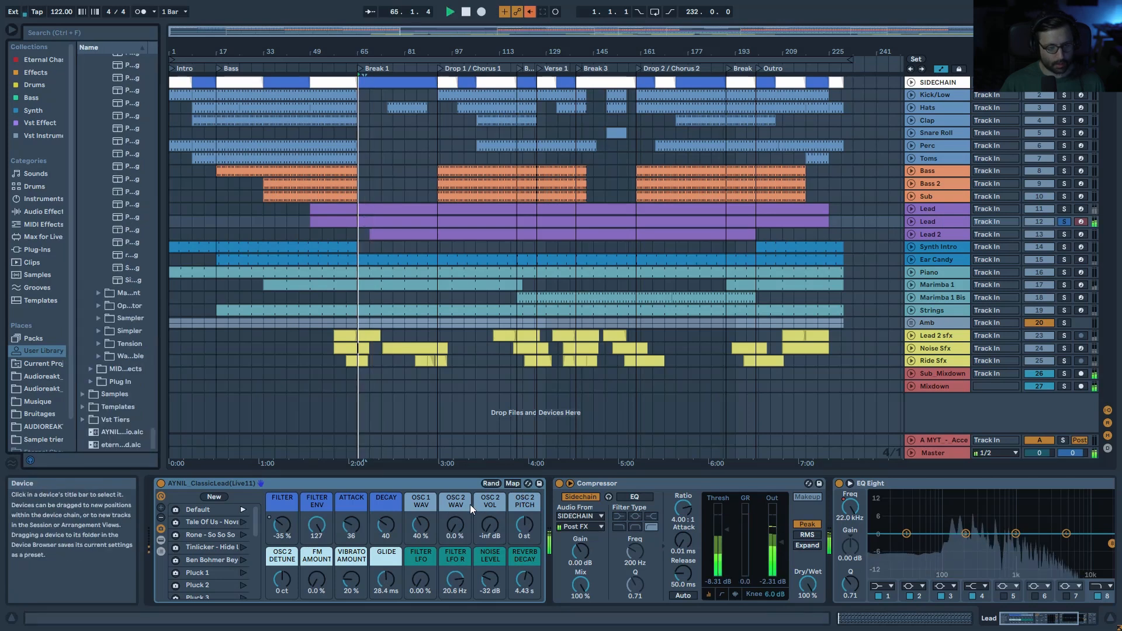
click(936, 225)
key(space)
click(161, 540)
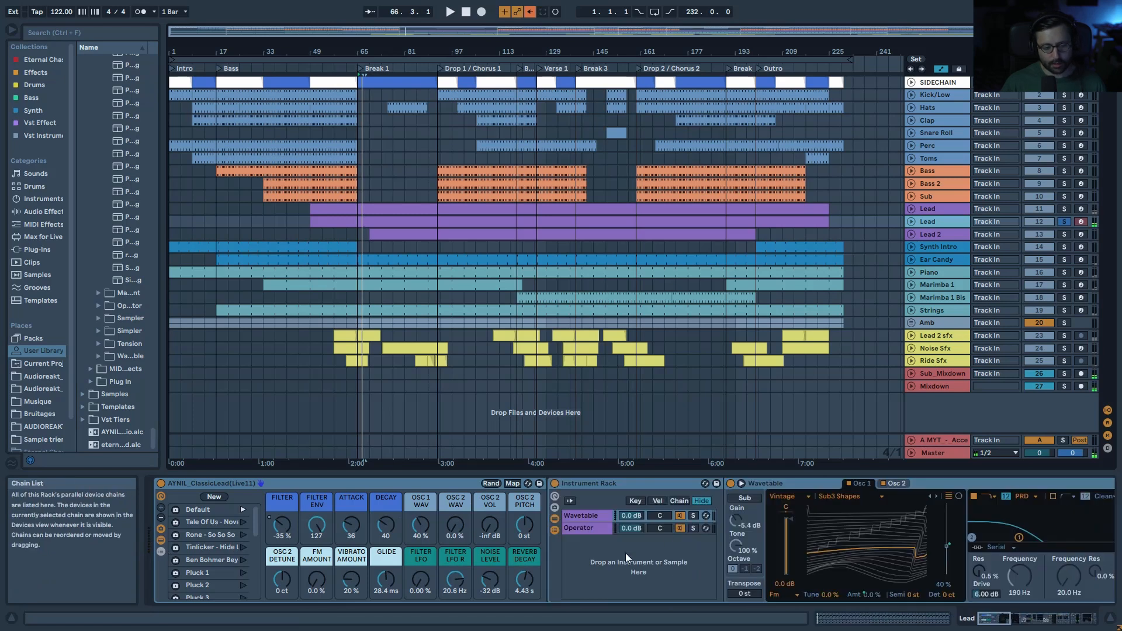
click(896, 484)
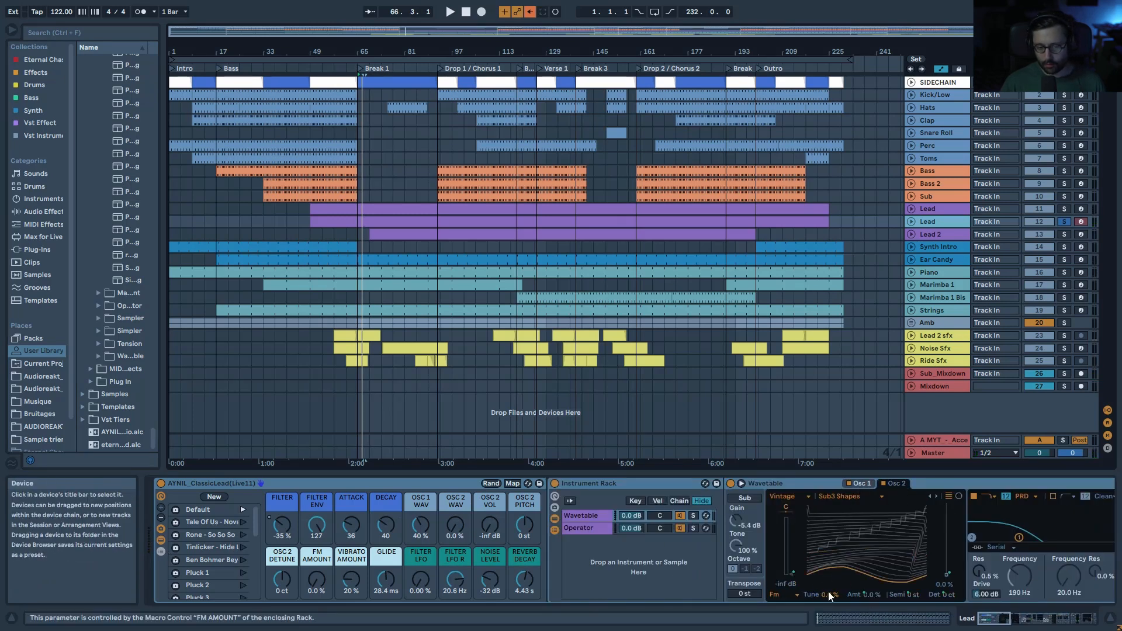
Step: Collapse the lead rack and set the Attack macro to 0, auditioning the sharper attack
click(160, 541)
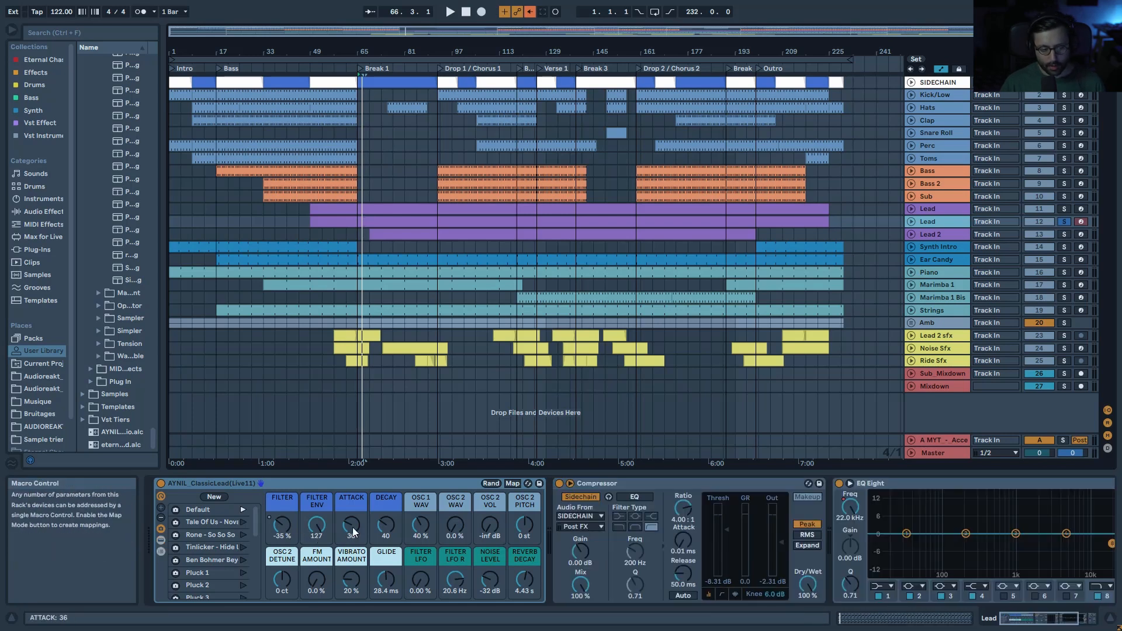
drag(352, 527, 353, 561)
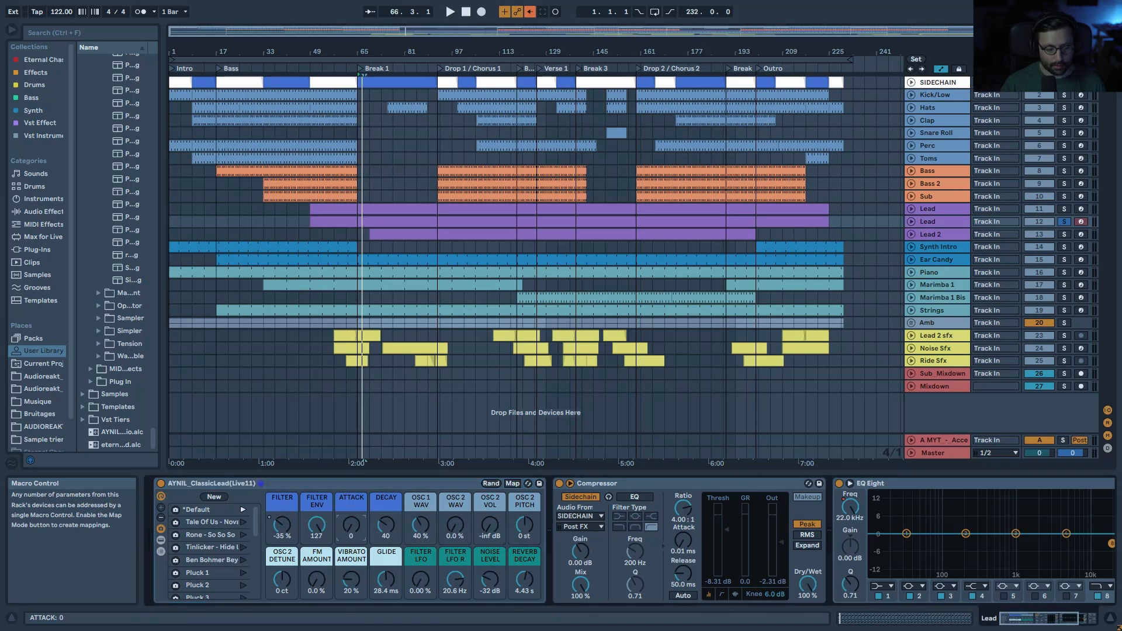
key(space)
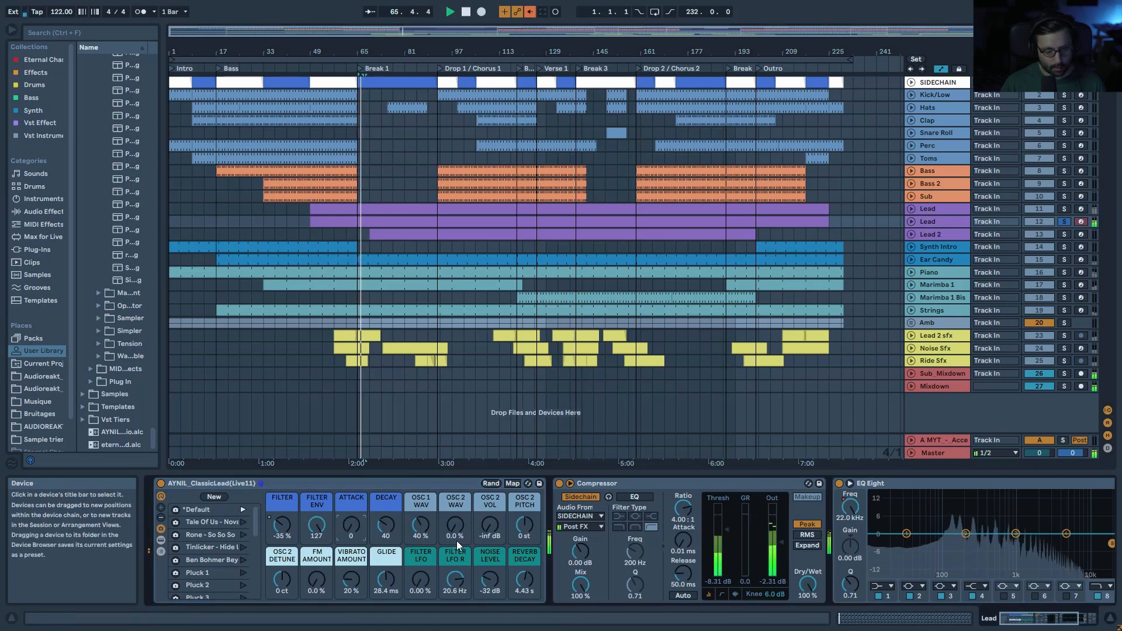
key(space)
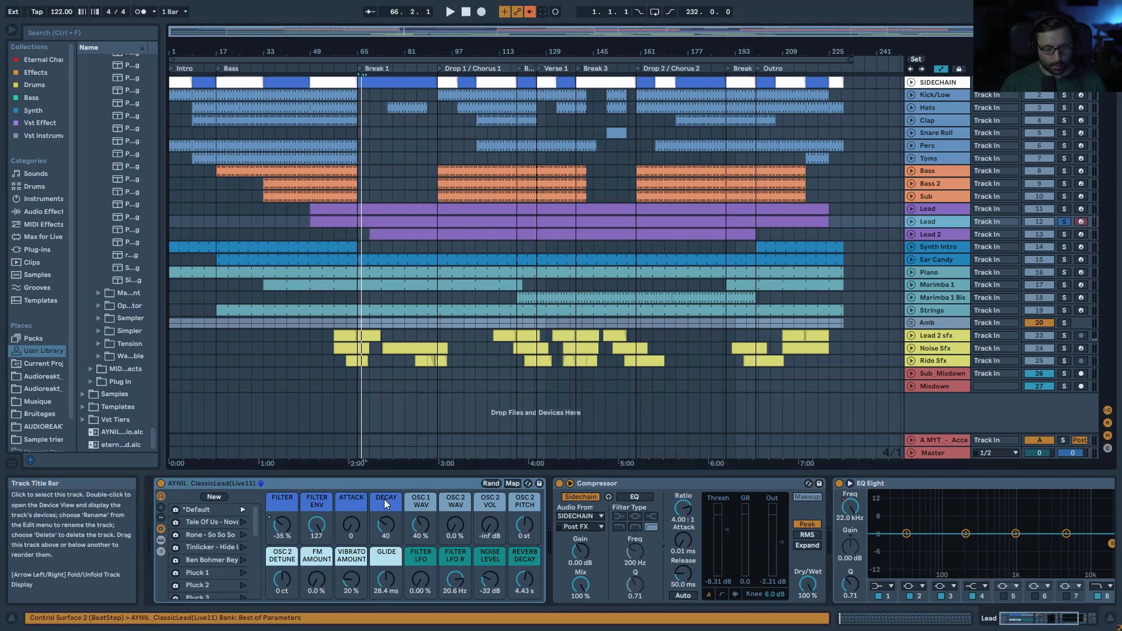
key(space)
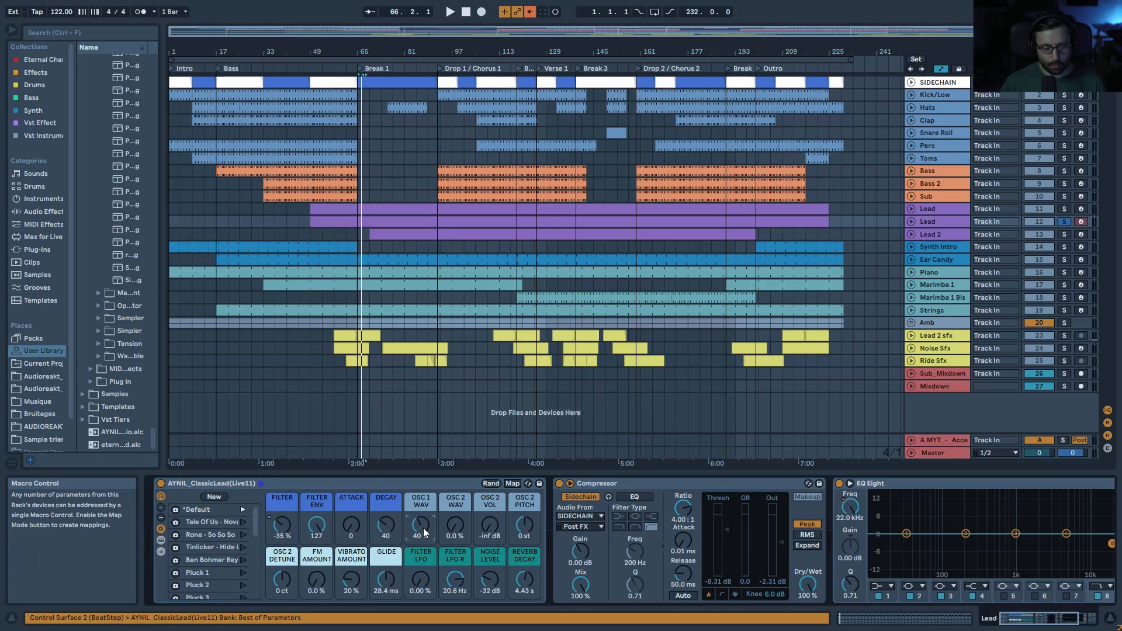
Step: Turn oscillator 1 wave position to 0% and verify it in the nested Wavetable
drag(423, 528, 423, 555)
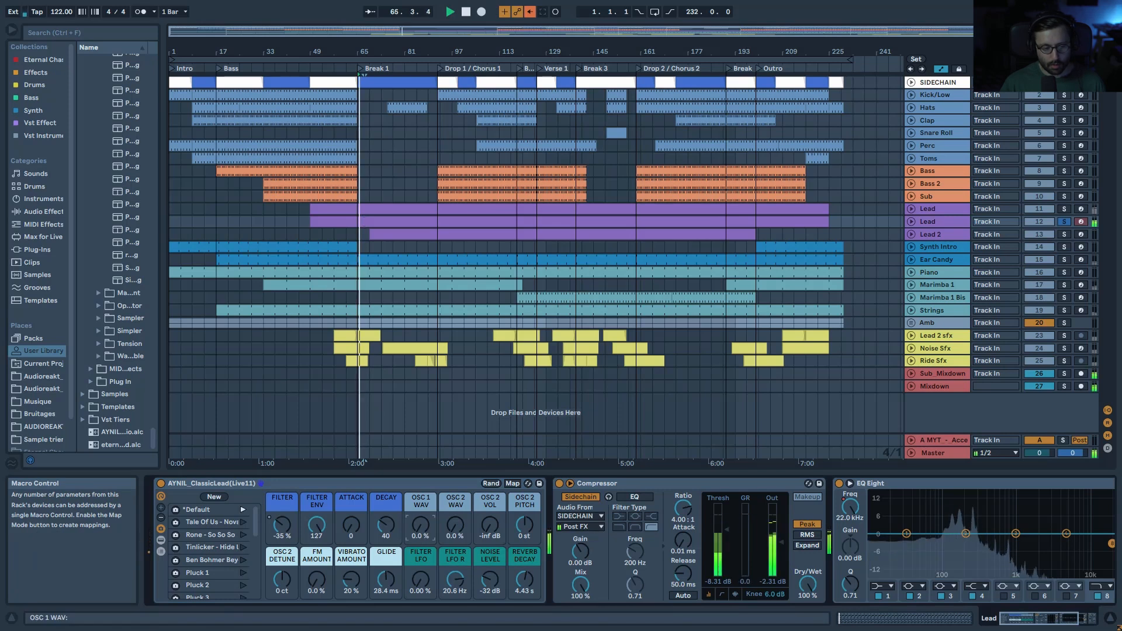
key(space)
click(161, 541)
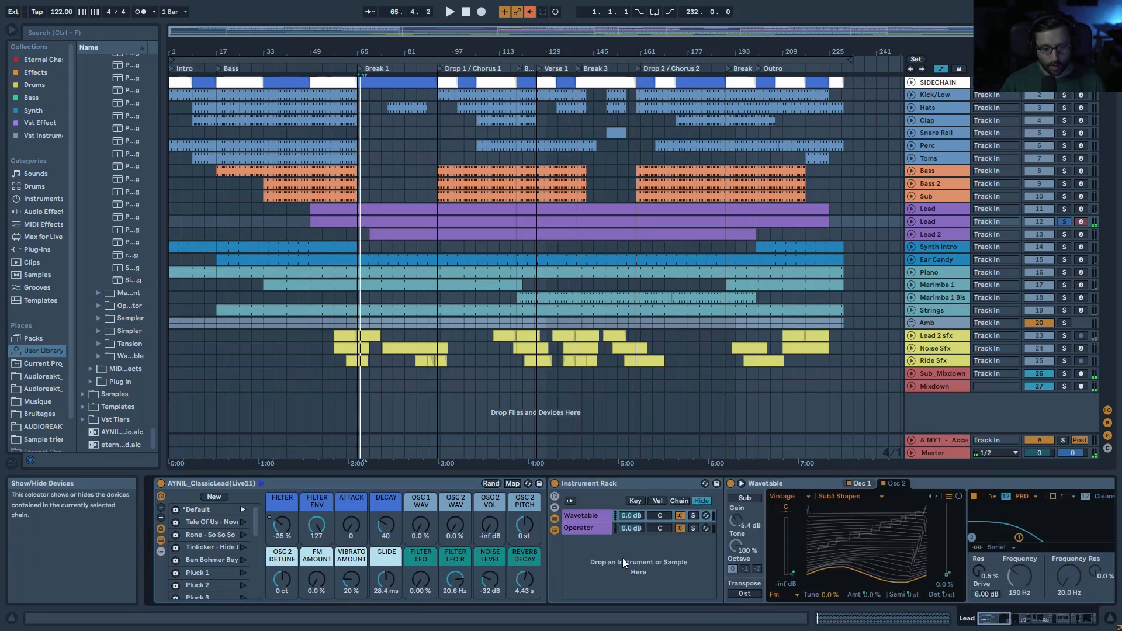
click(862, 485)
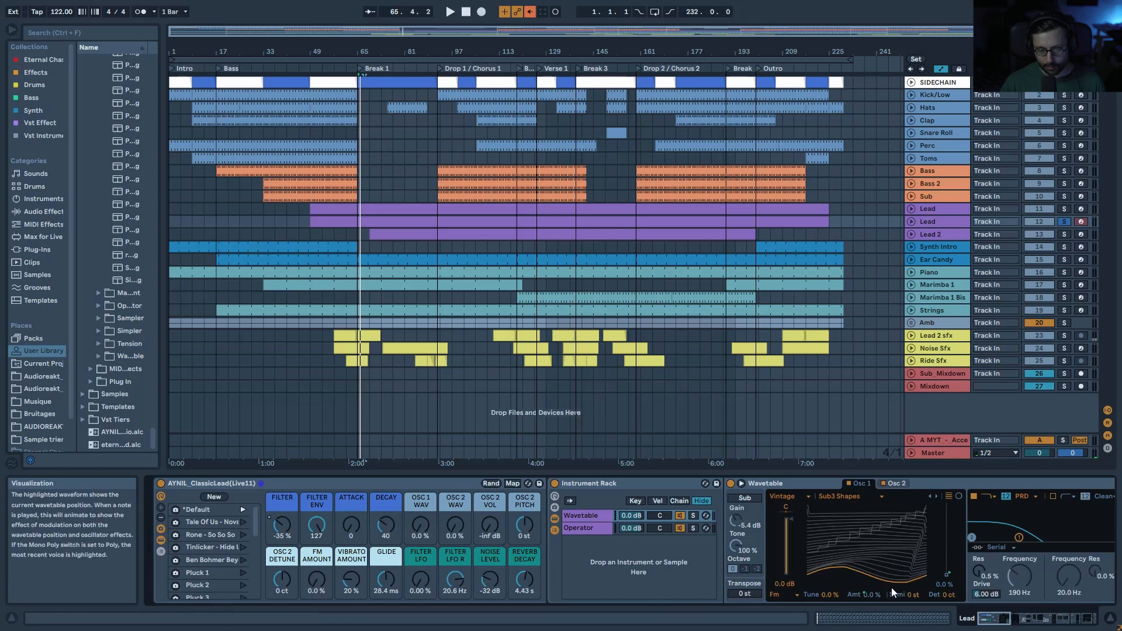
click(161, 540)
key(space)
key(space)
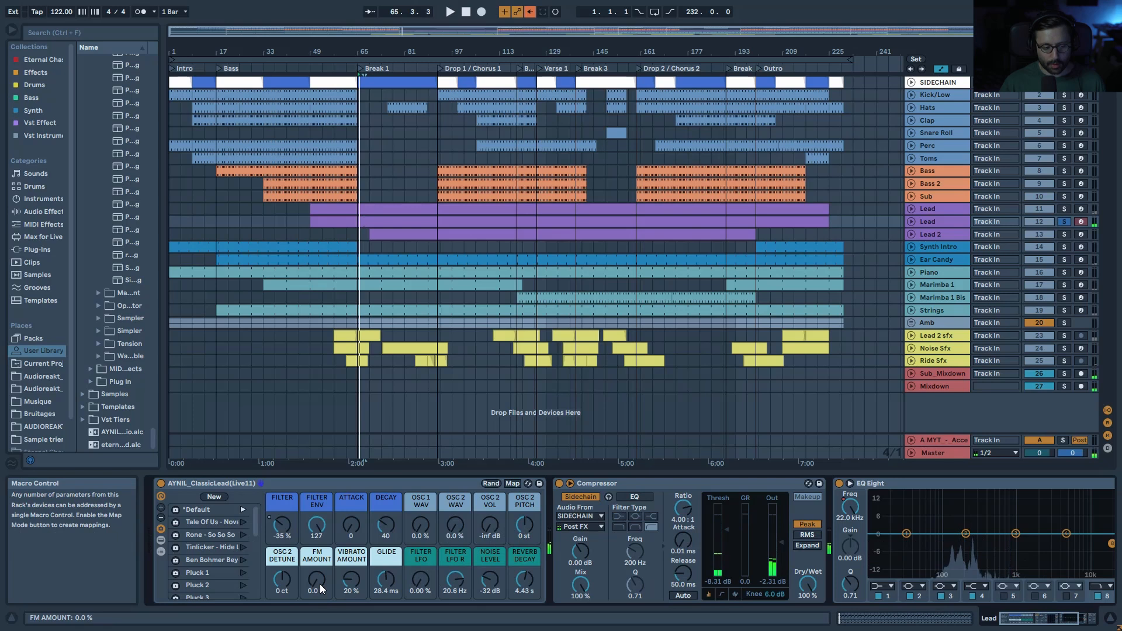
key(space)
Step: Raise the FM amount to 13% and oscillator 2 pitch to 12 semitones
drag(320, 589, 320, 573)
key(space)
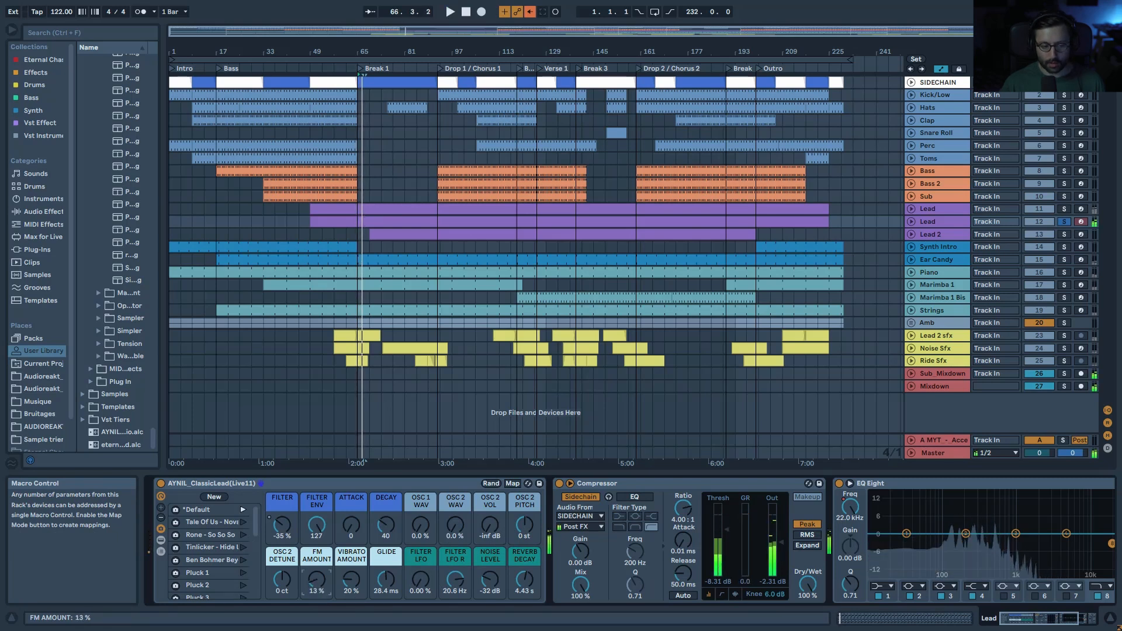
click(528, 526)
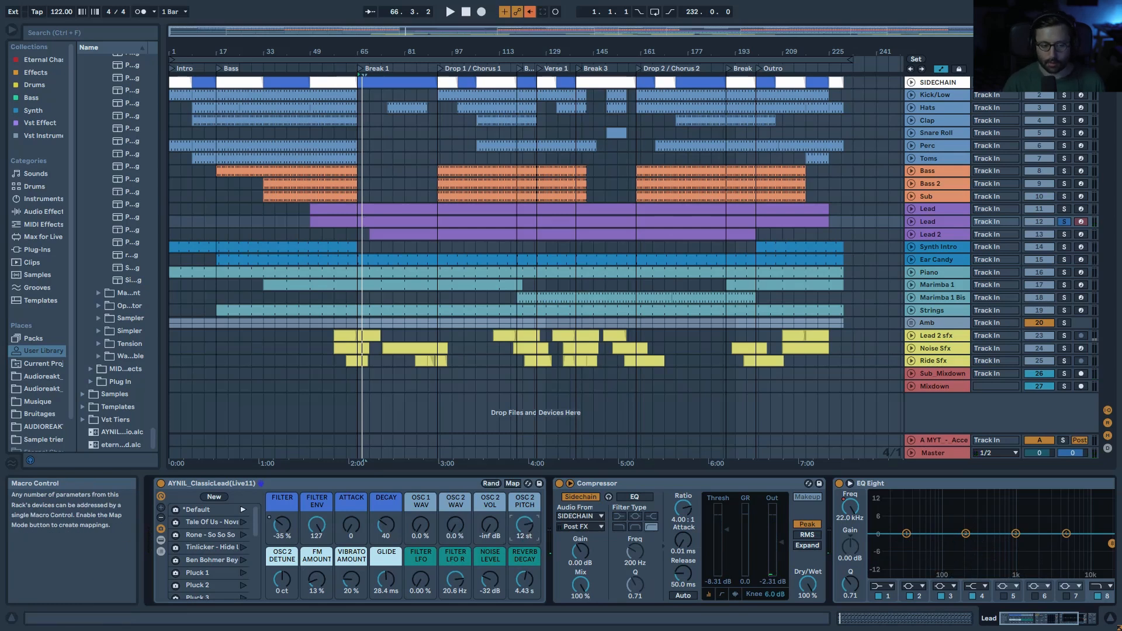
key(space)
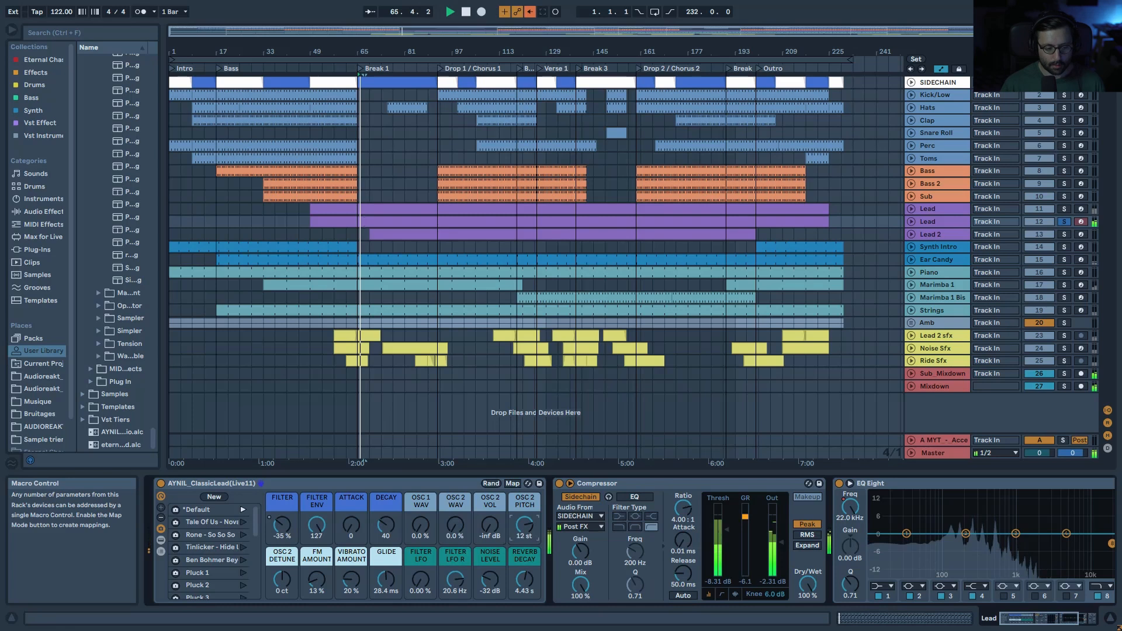
key(space)
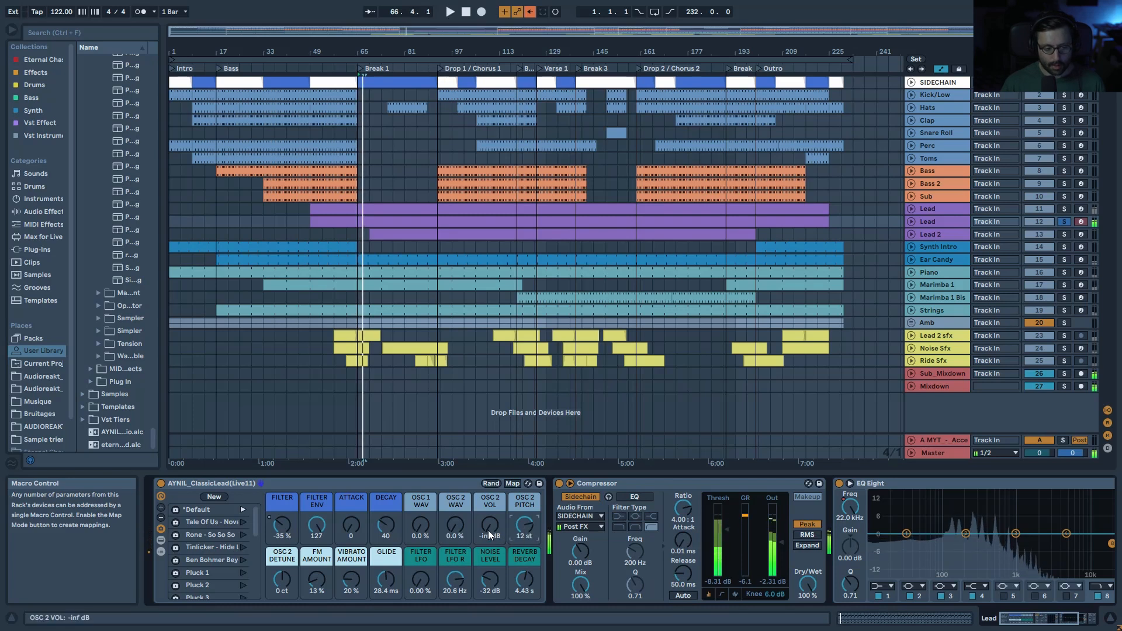
key(space)
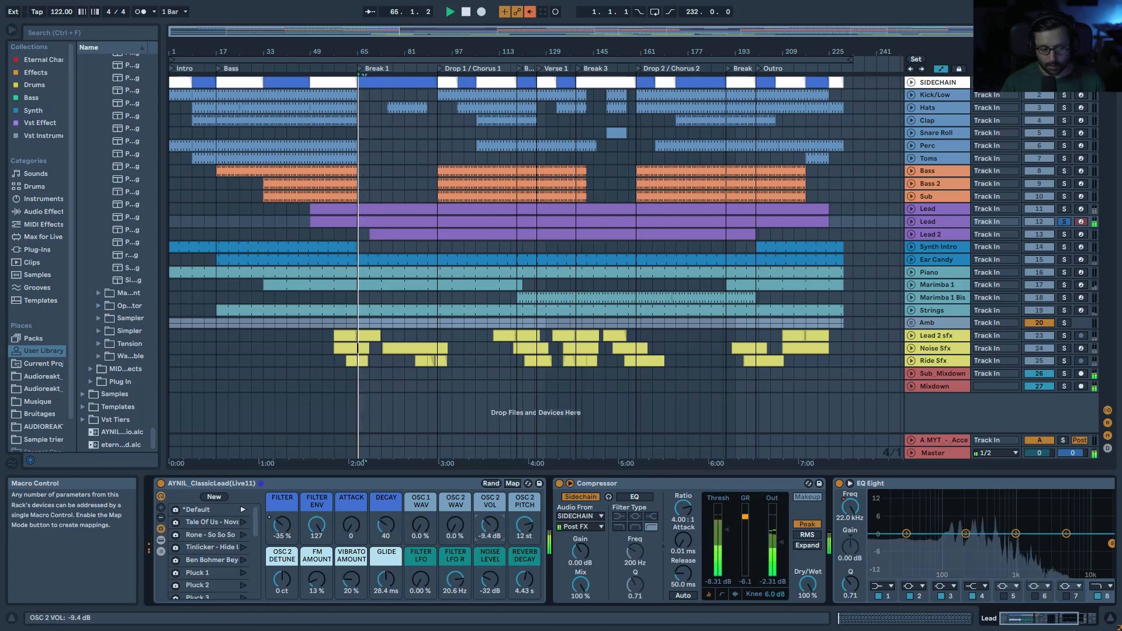
Step: Bring oscillator 2 volume to -4.0 dB and set Vibrato Amount to 20%
drag(490, 525, 490, 514)
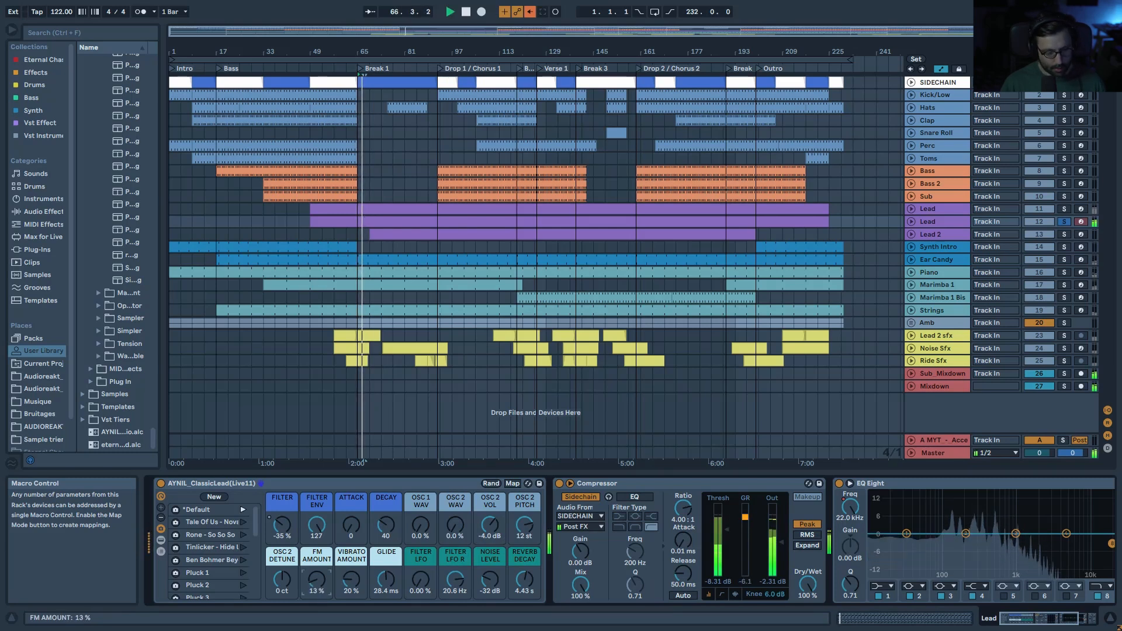
key(space)
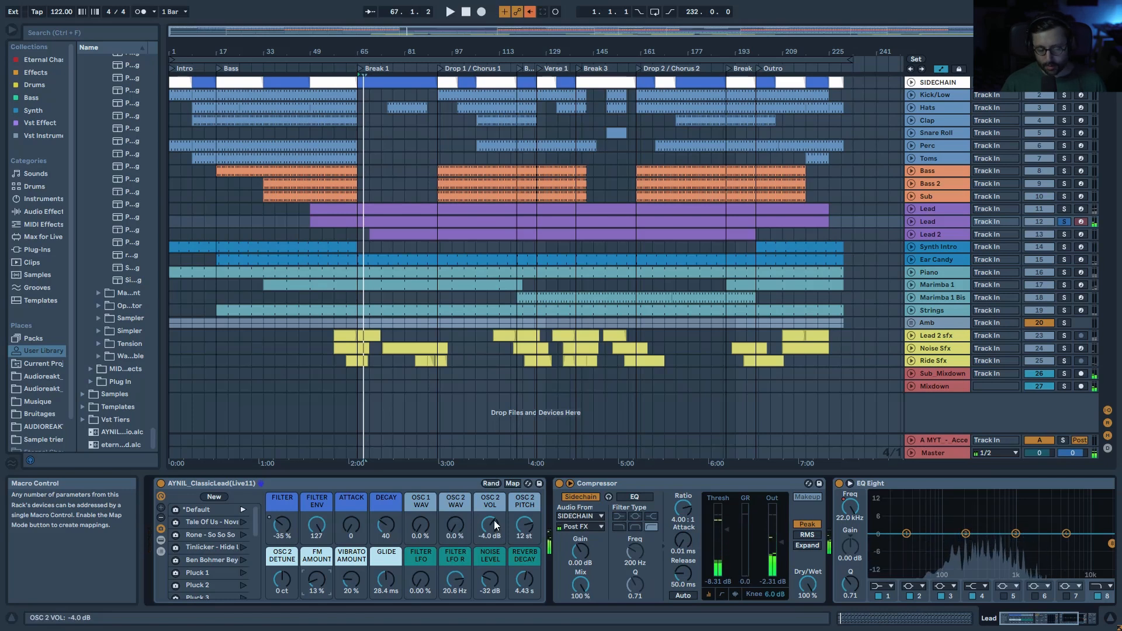
key(space)
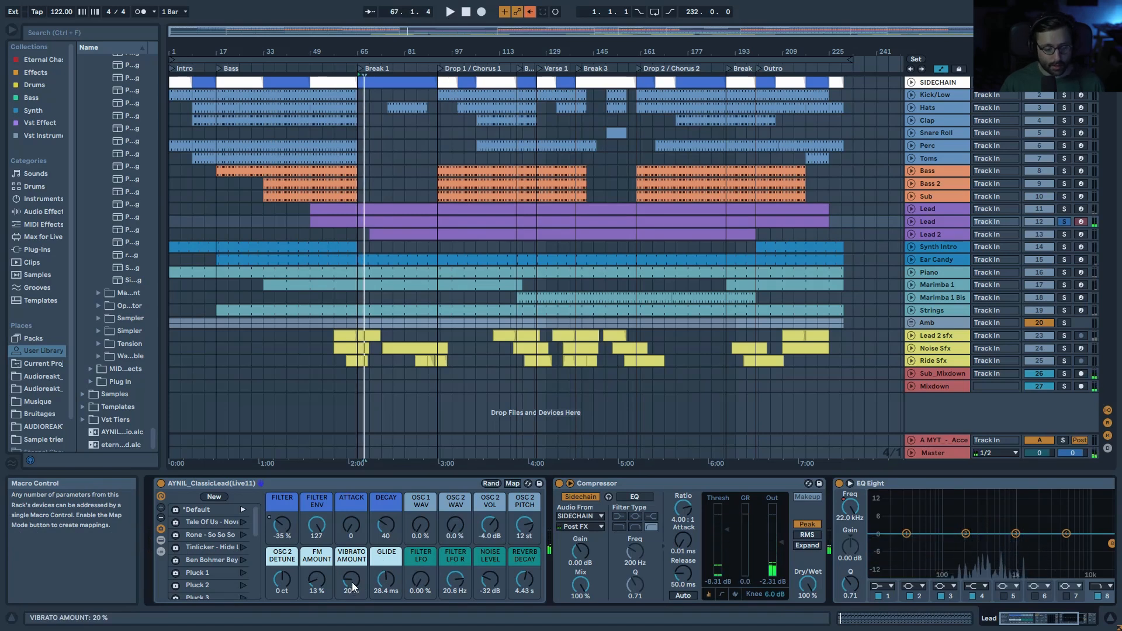
key(space)
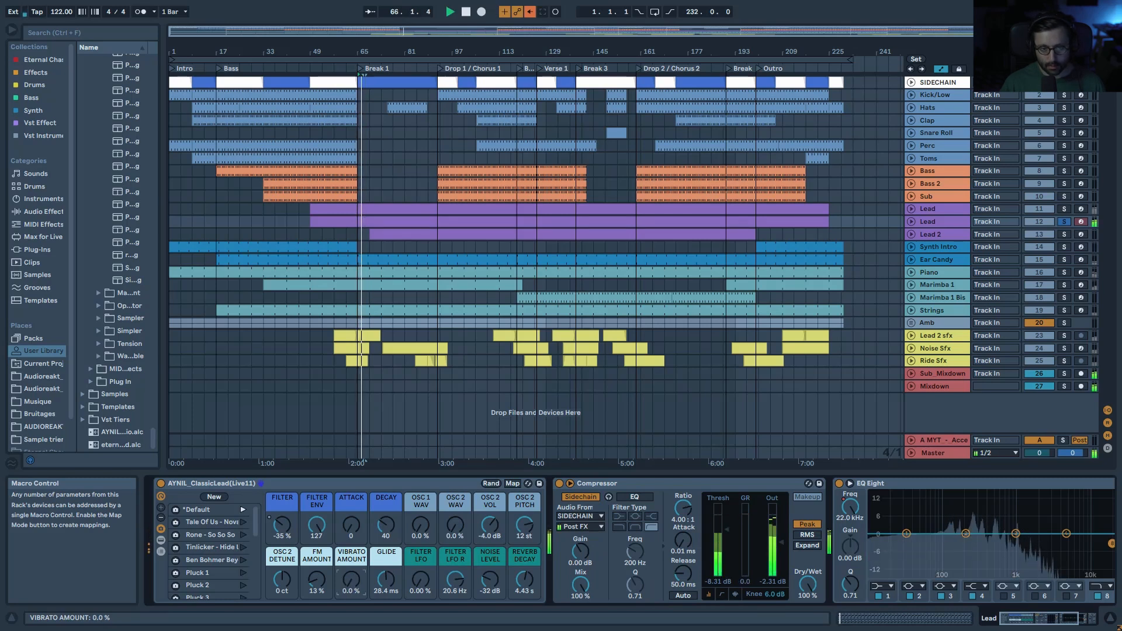
click(957, 226)
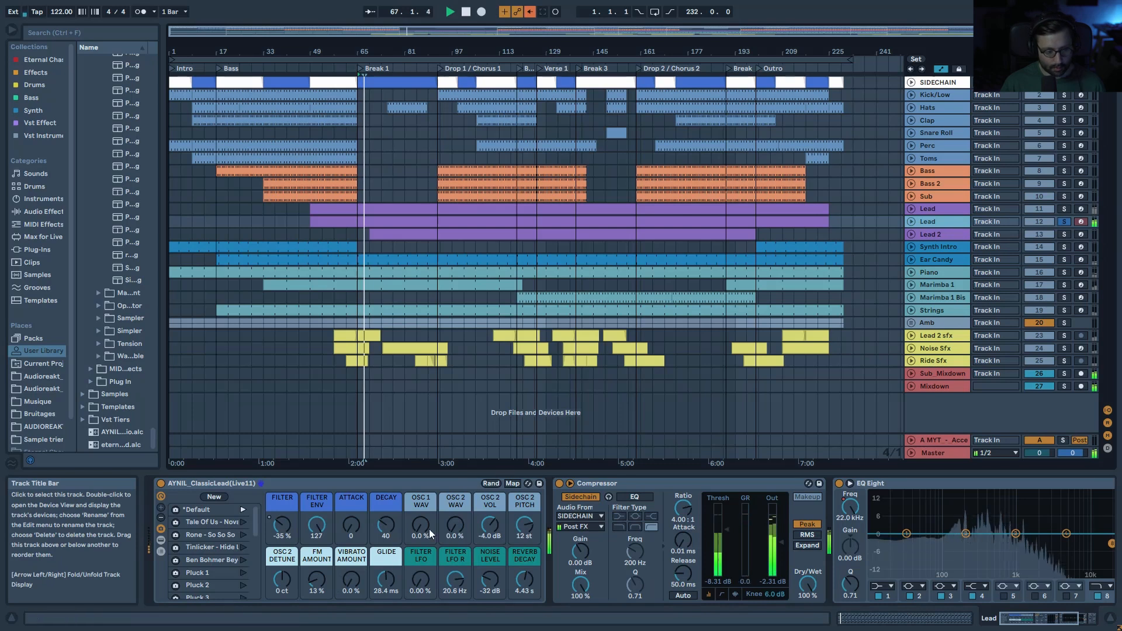
drag(350, 587, 349, 573)
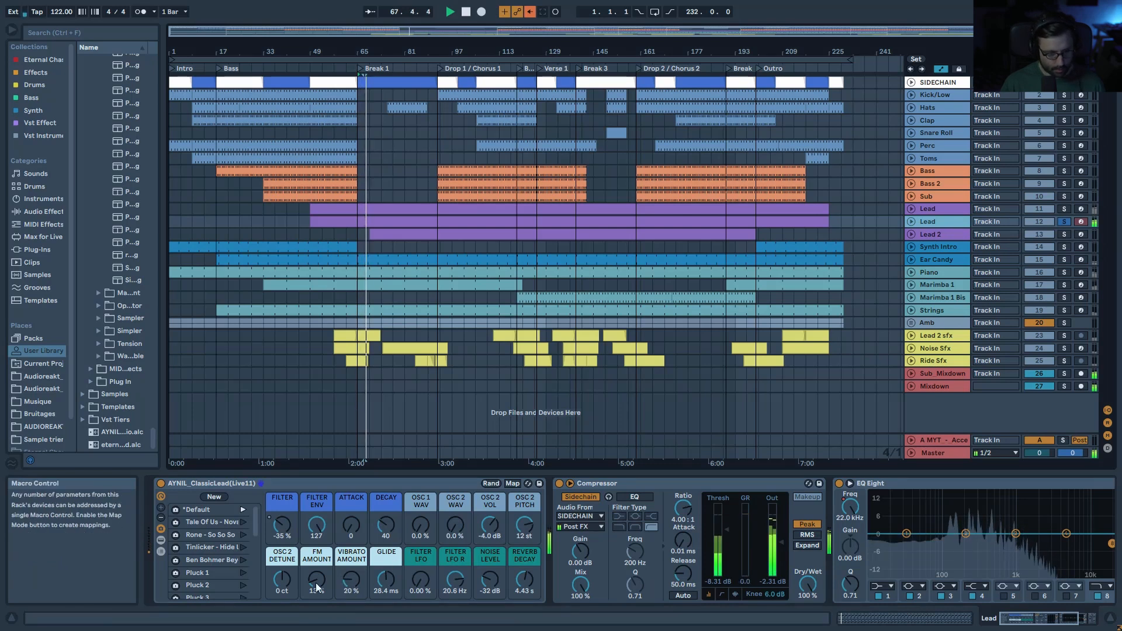
Step: Inspect LFO 2 in the lead rack's nested Wavetable, then collapse the rack again
click(160, 540)
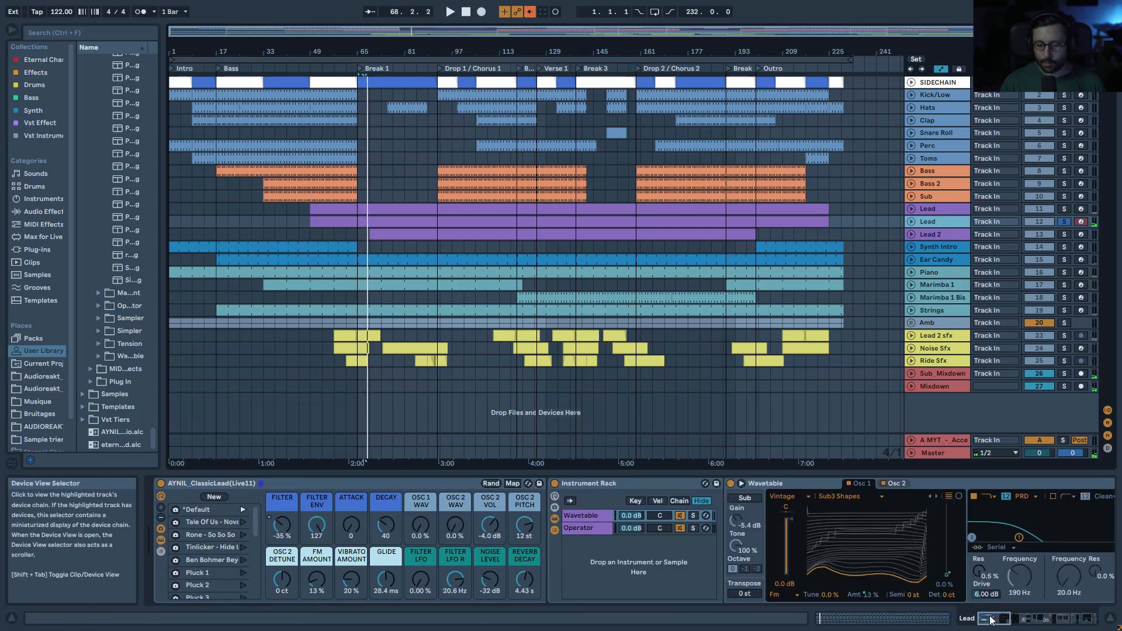
scroll(878, 533, right, 5)
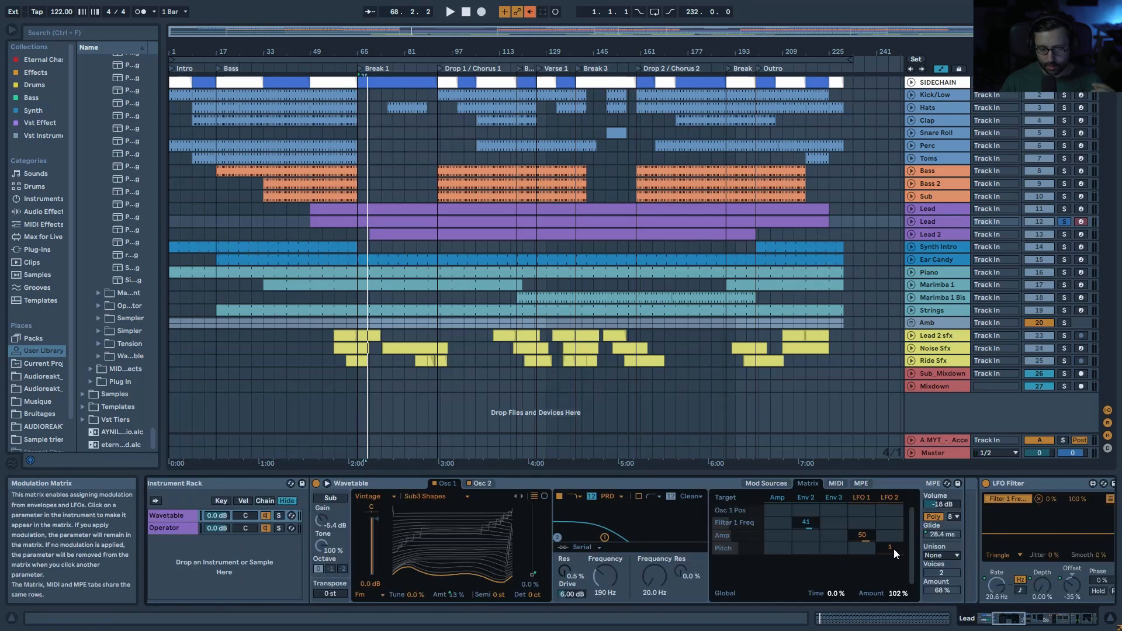
click(890, 497)
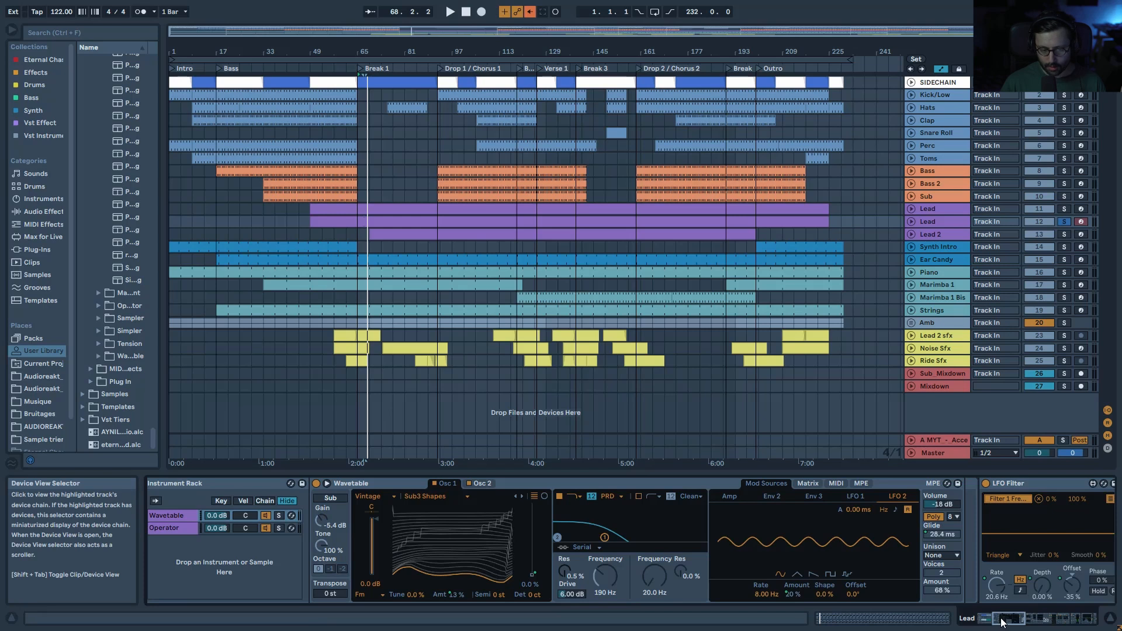
drag(1001, 621, 988, 620)
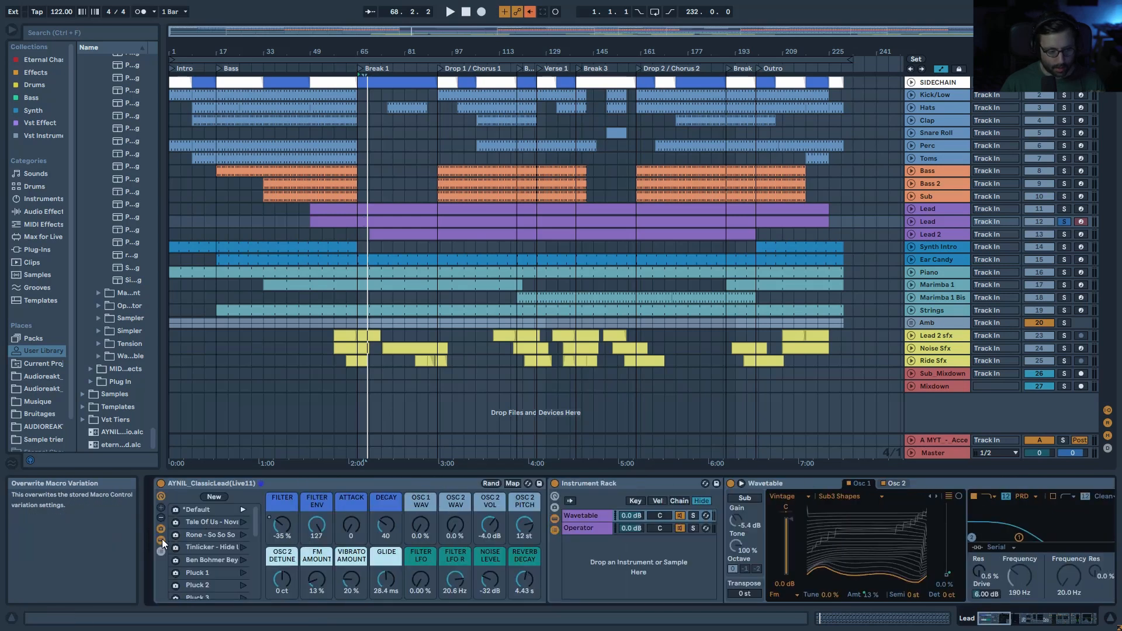
click(162, 540)
key(space)
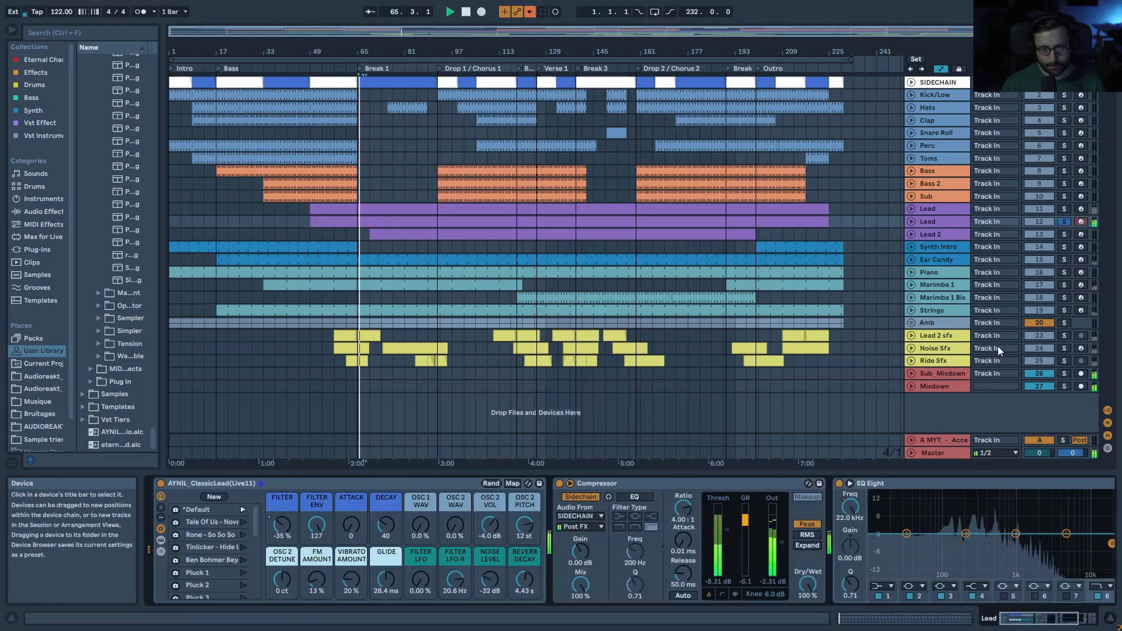
Step: Delete the duplicate Lead track, audition the Lead soloed, and select Lead 2
click(943, 208)
key(Delete)
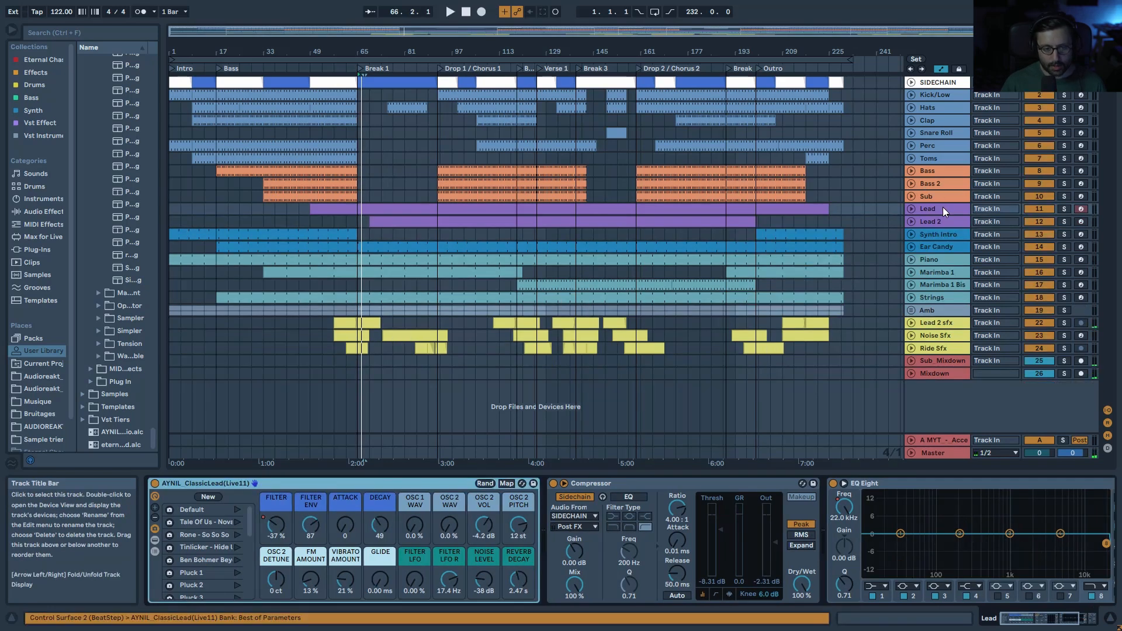
click(1064, 209)
key(space)
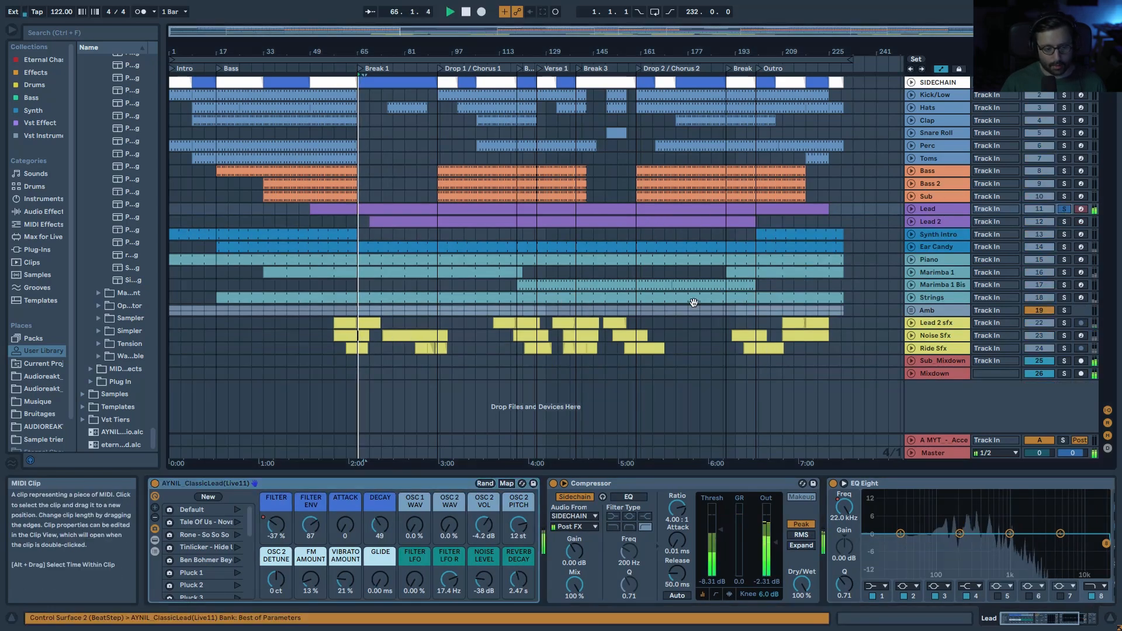
drag(1030, 619, 1052, 619)
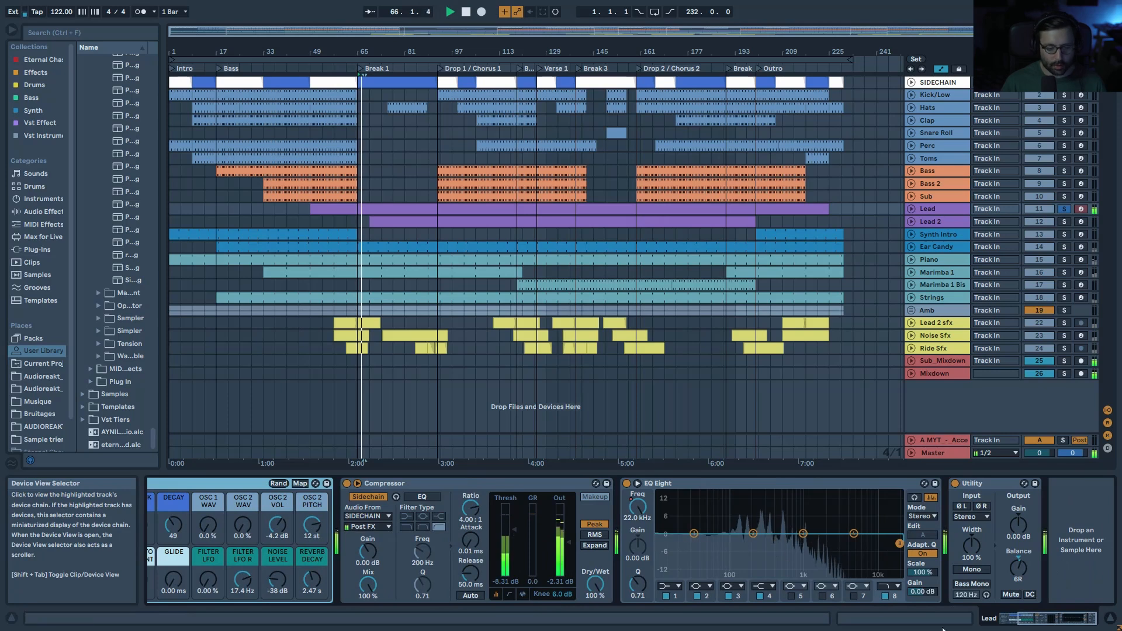
click(1018, 618)
key(space)
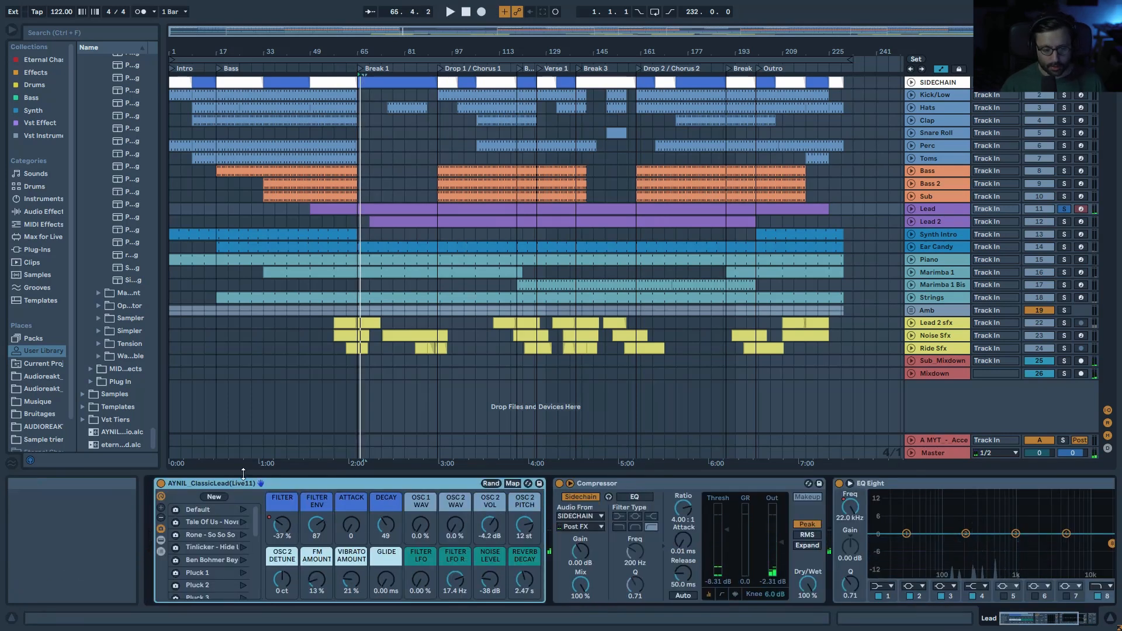
key(space)
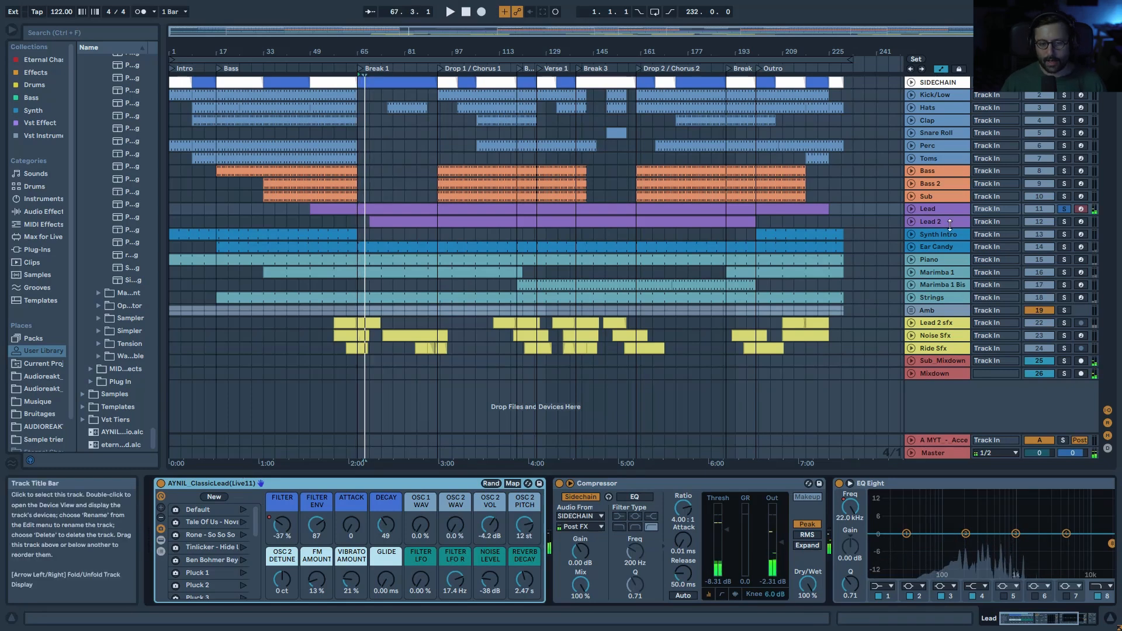
click(951, 220)
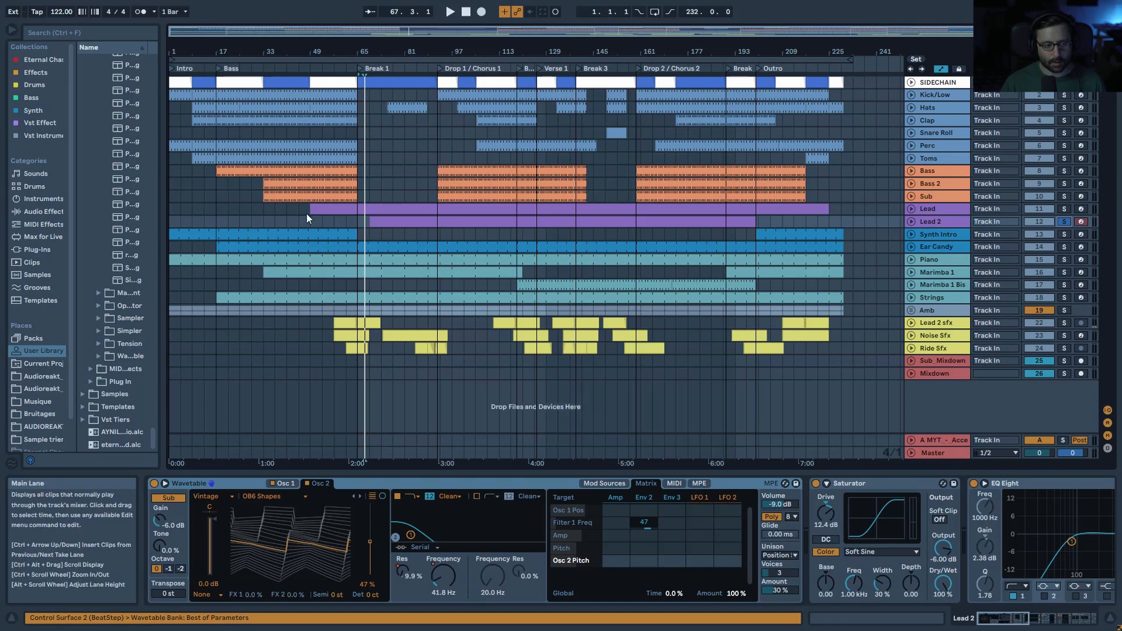
Step: Select Lead 2 and review its Wavetable oscillator 1 and oscillator 2 settings
click(935, 223)
key(space)
click(285, 483)
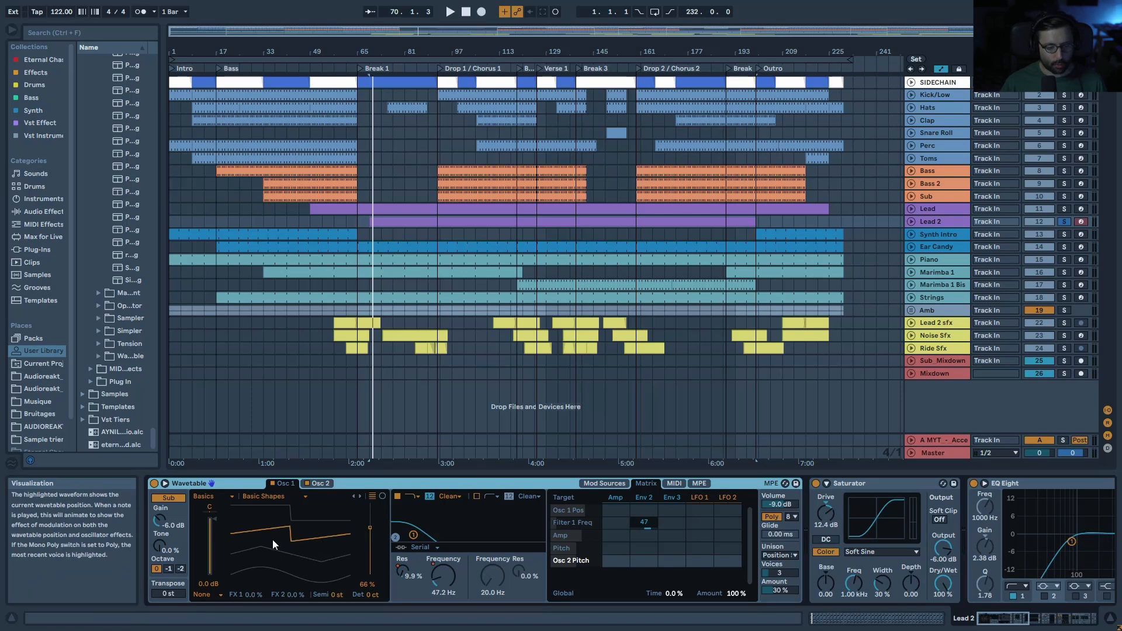
click(325, 485)
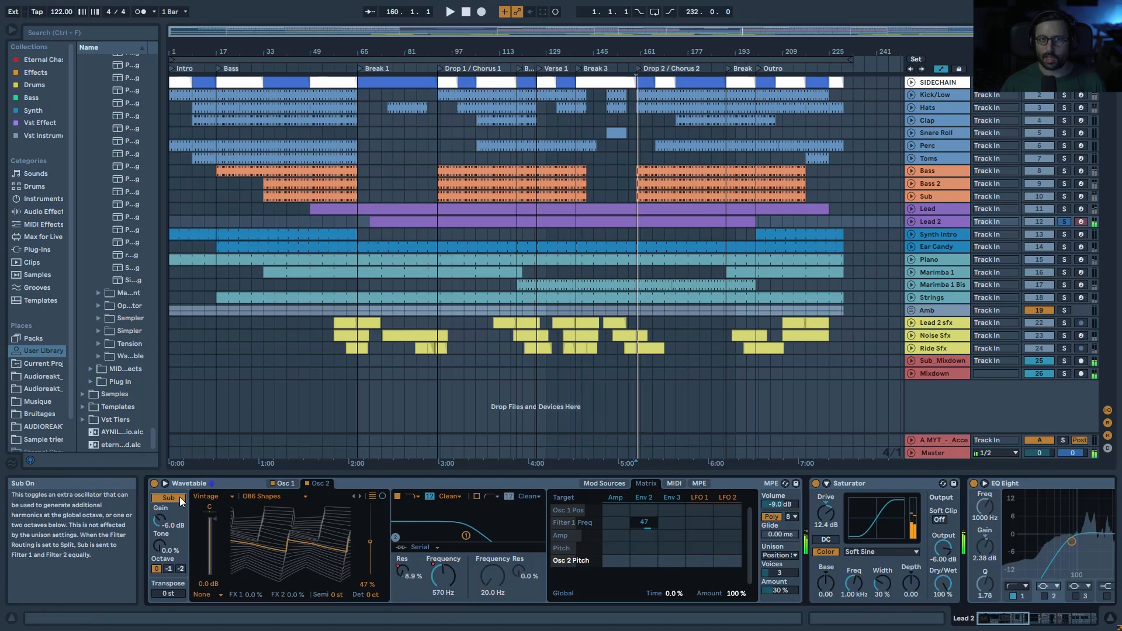
key(space)
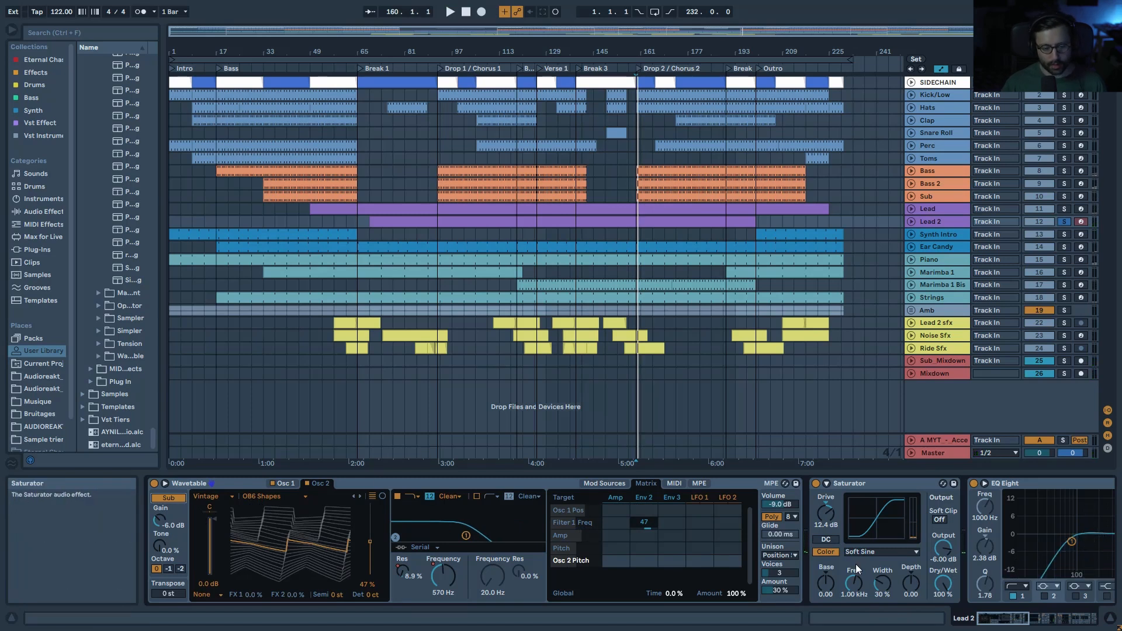
Step: Try Unison None on Lead 2, then restore Position Spread unison
click(790, 561)
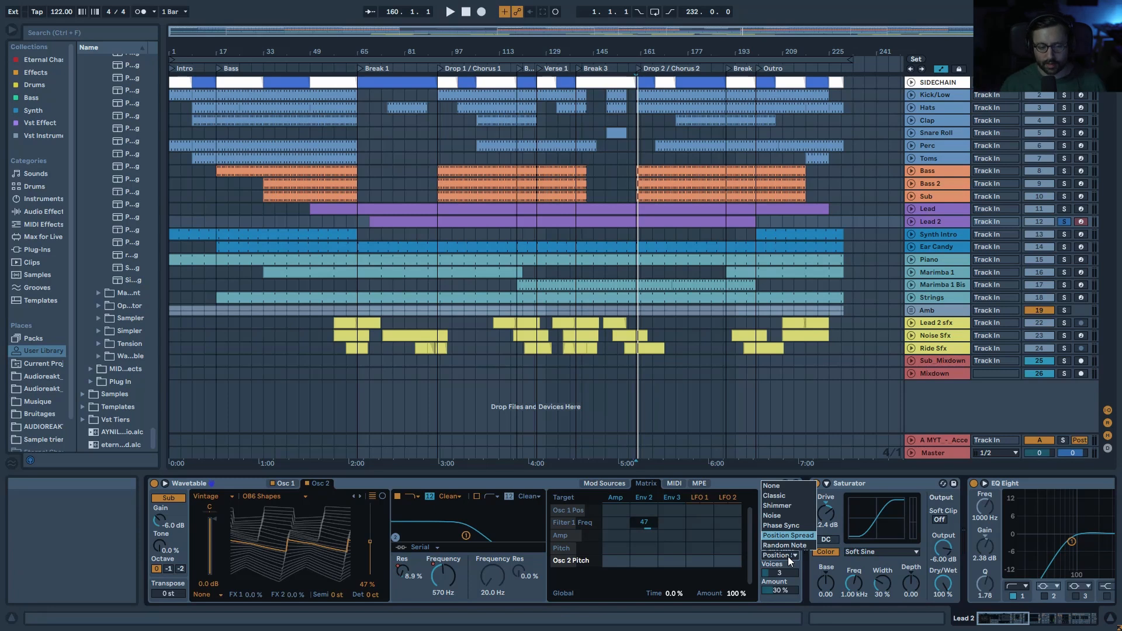
click(797, 486)
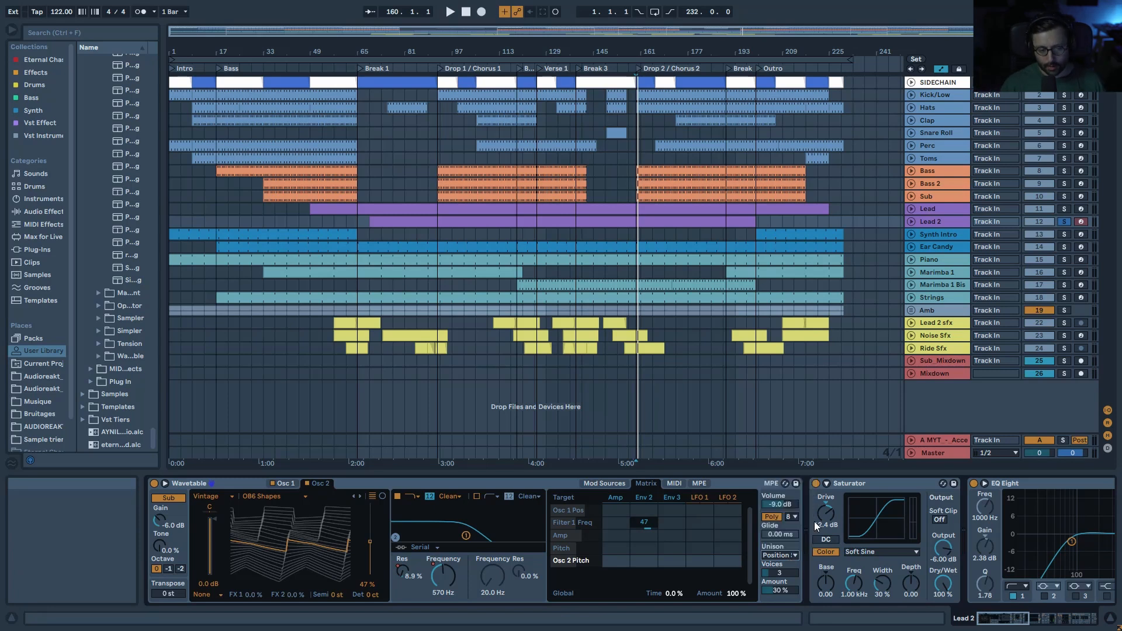
key(space)
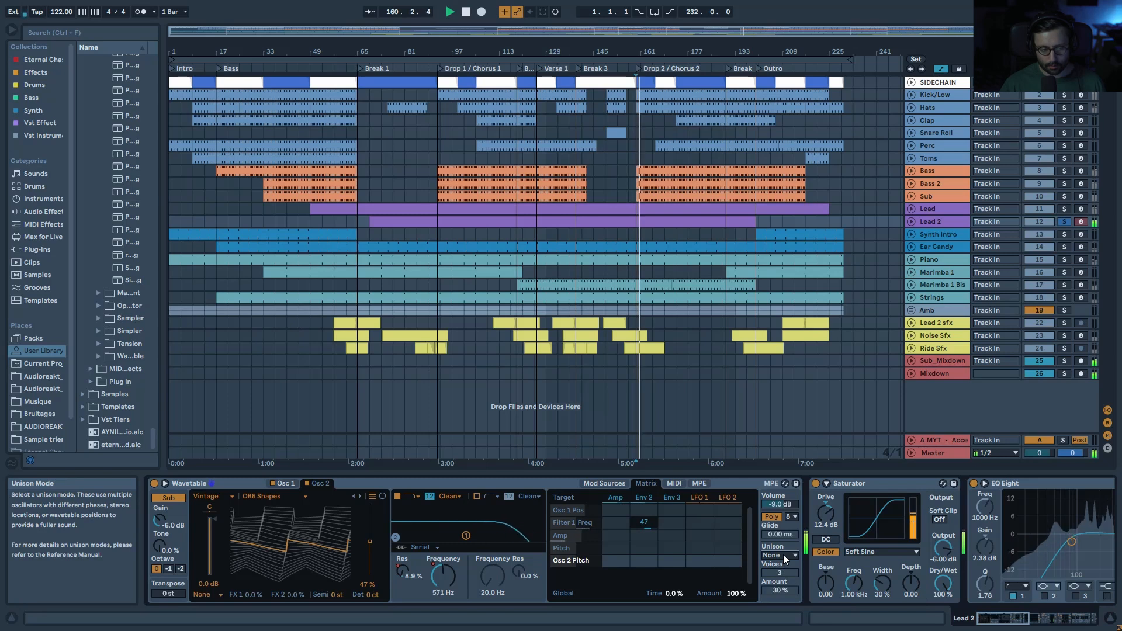
click(783, 555)
click(791, 534)
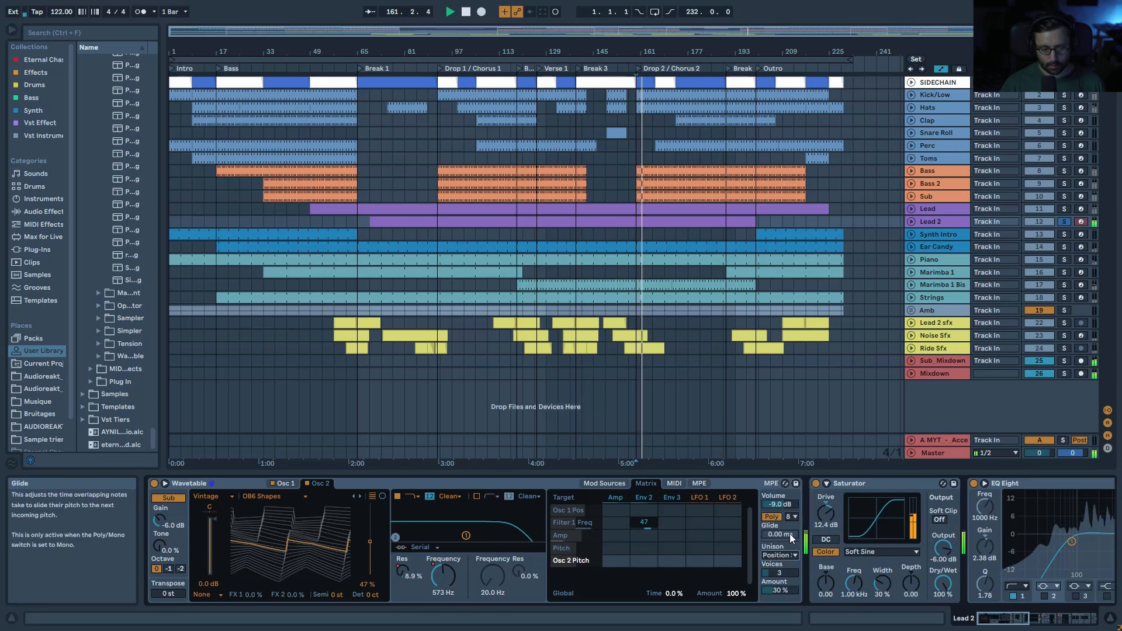
key(space)
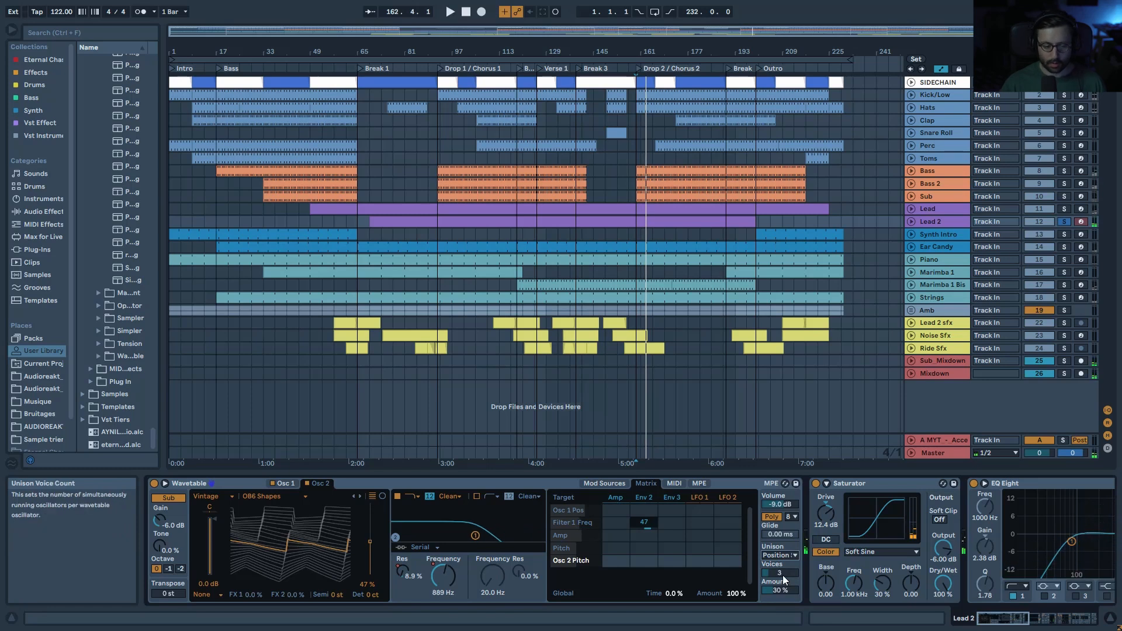
Step: Lower the filter cutoff to about 568 Hz and bring up the Env 2 envelope
click(618, 500)
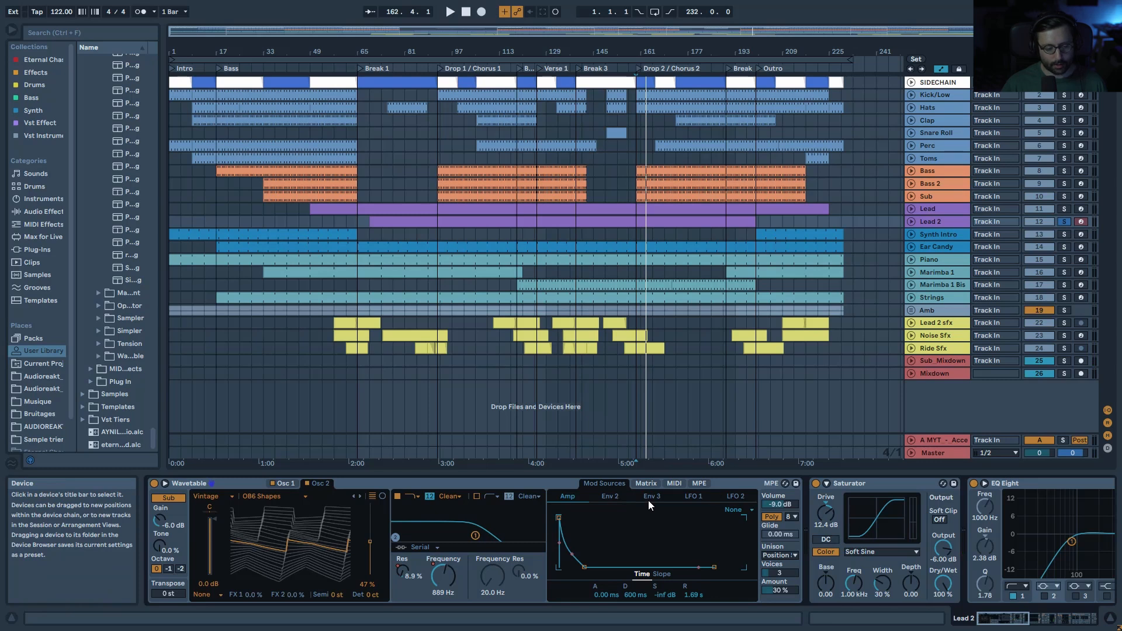
key(space)
drag(474, 535, 464, 536)
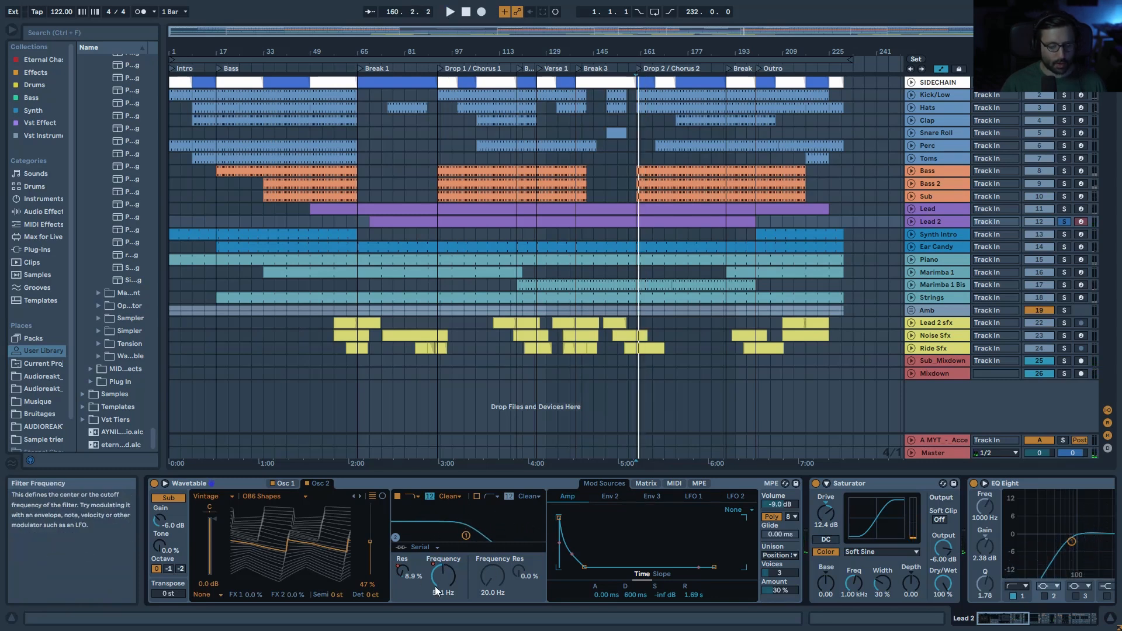
click(647, 484)
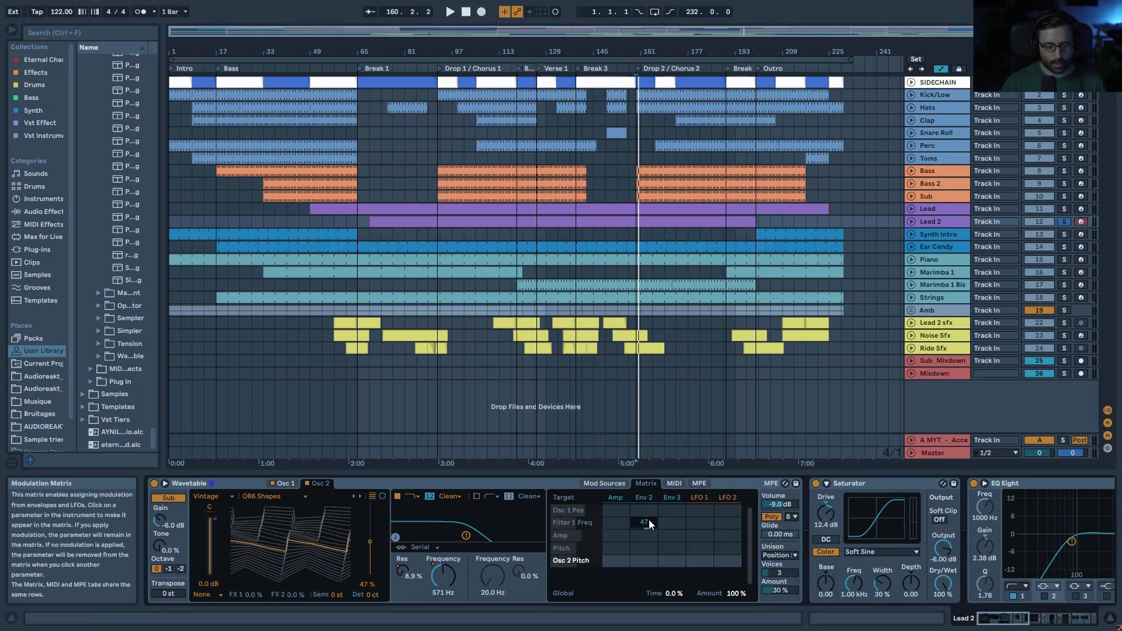
click(647, 498)
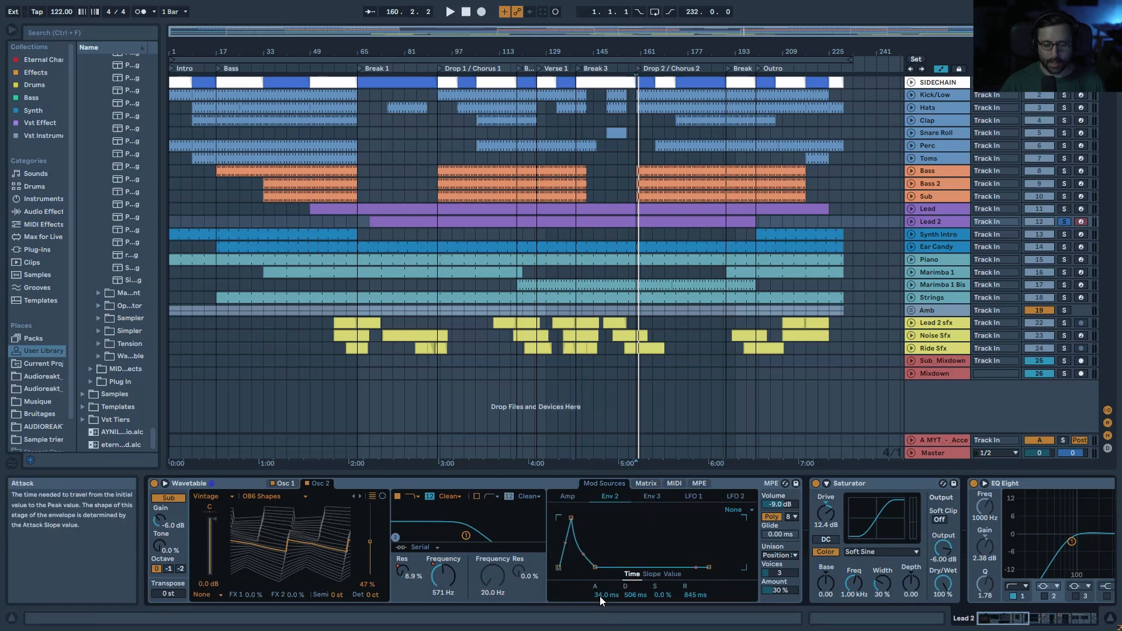
Step: Try a 0 ms Env 2 attack, then undo it back to 34 ms
key(space)
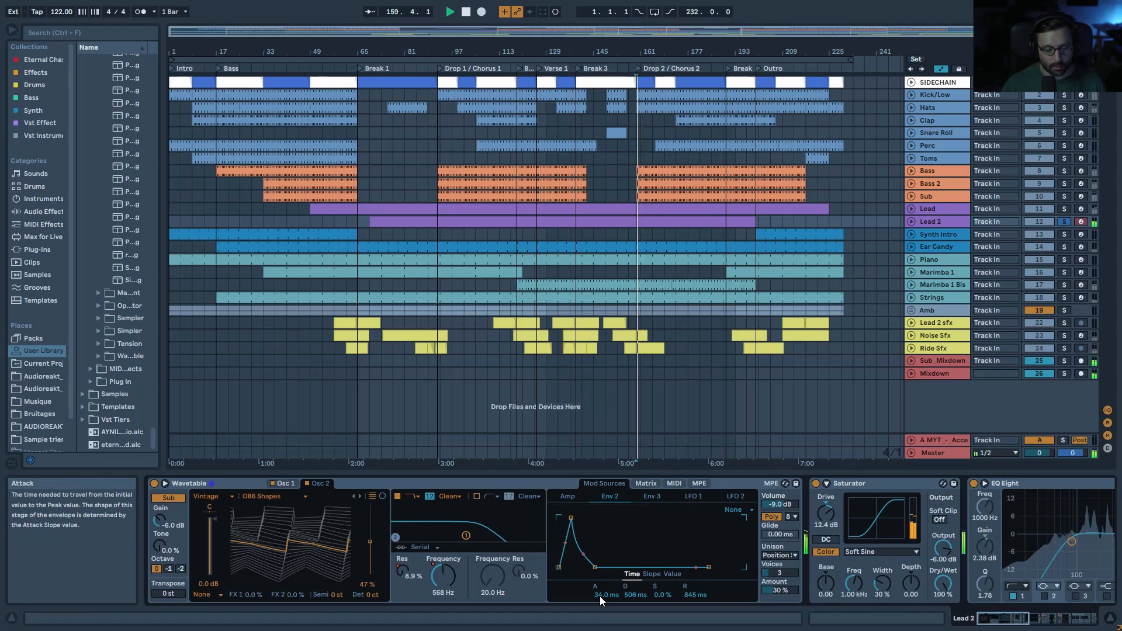
drag(600, 596, 600, 614)
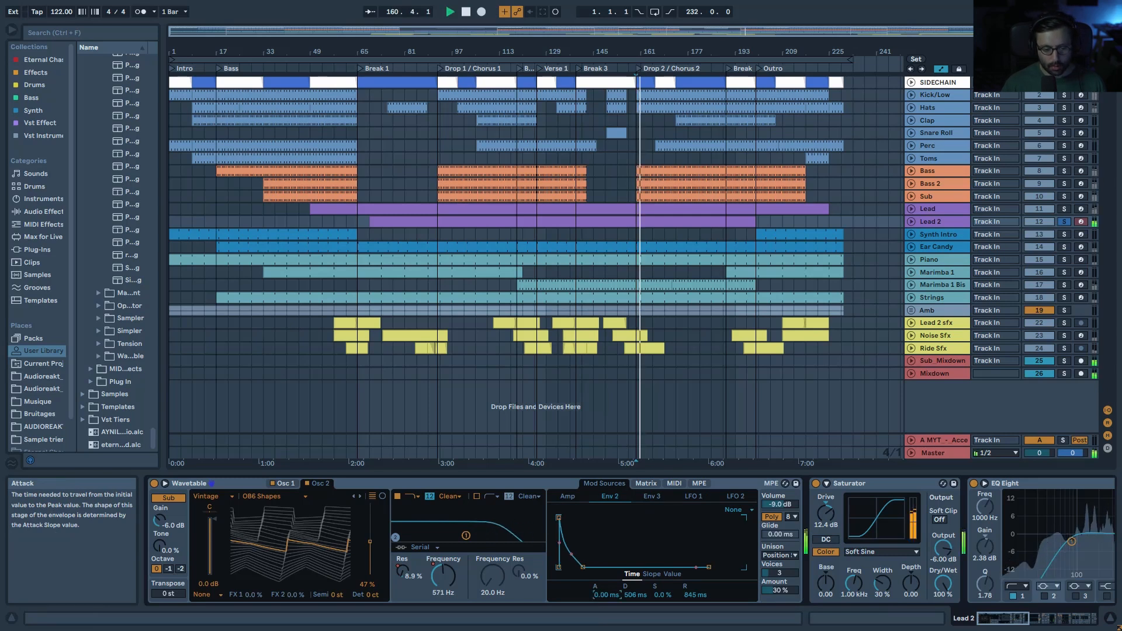
key(ctrl+z)
key(space)
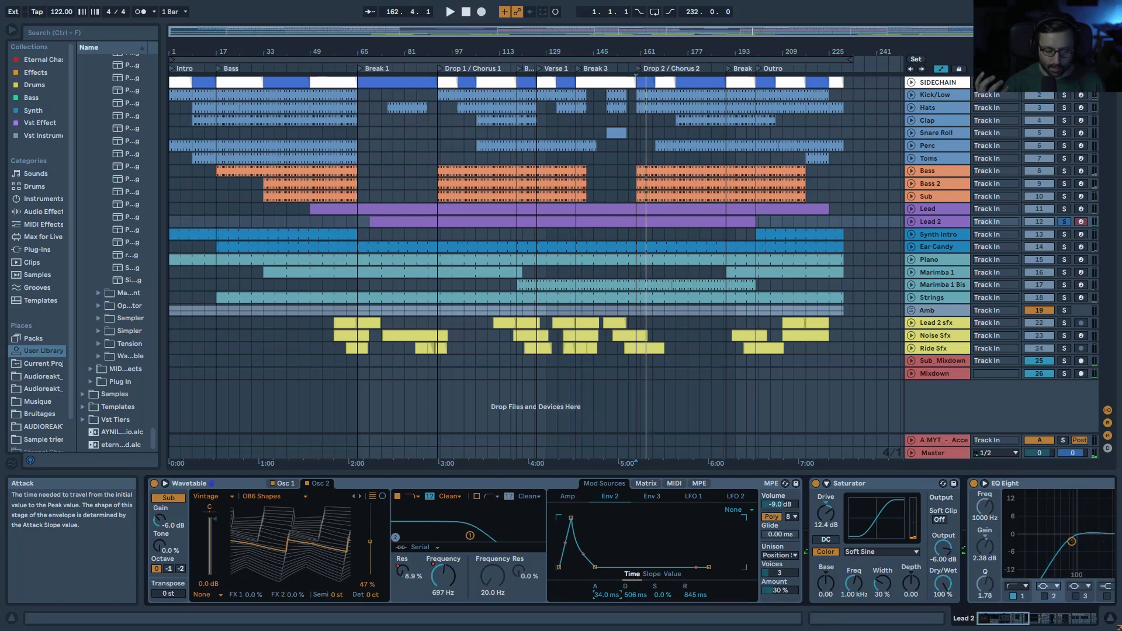
key(space)
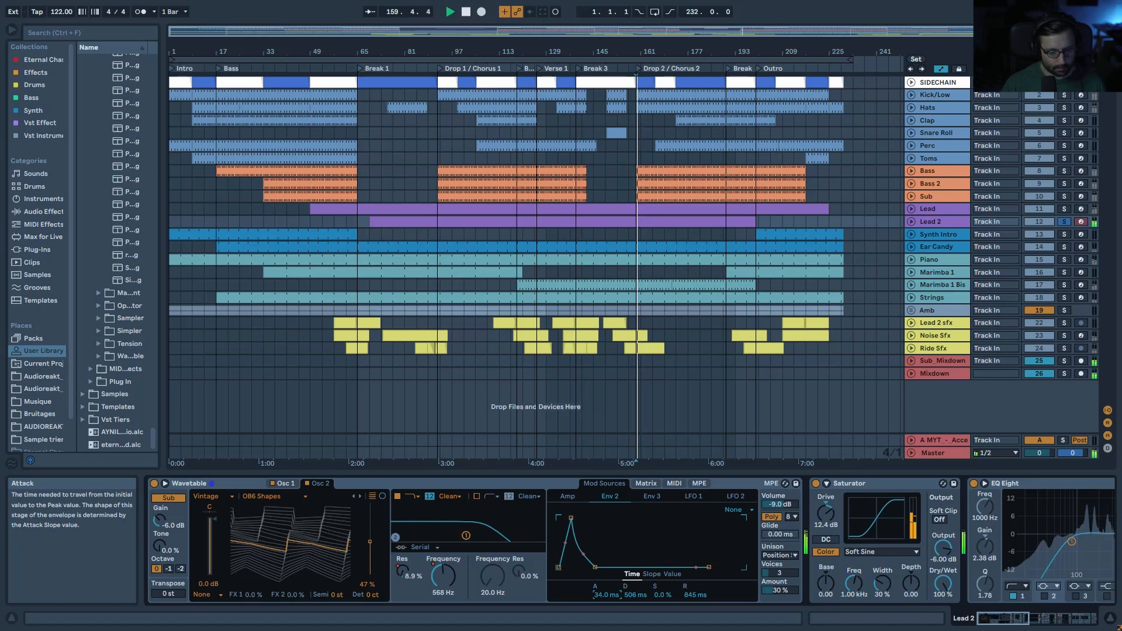
key(space)
Step: Switch Lead 2's Saturator on and audition it
click(879, 480)
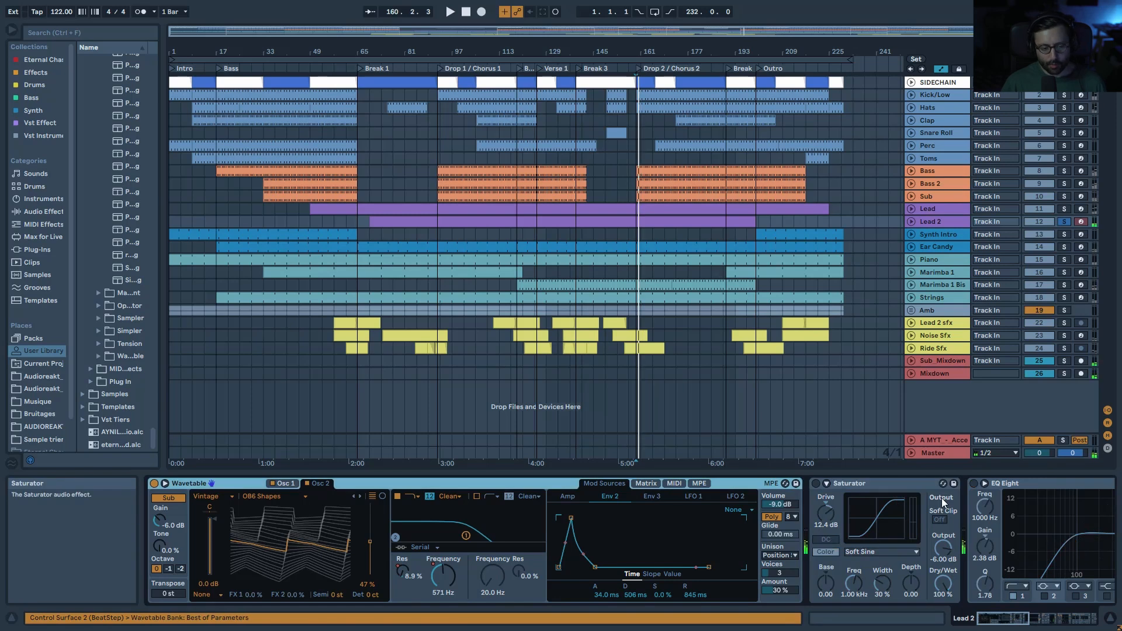
key(space)
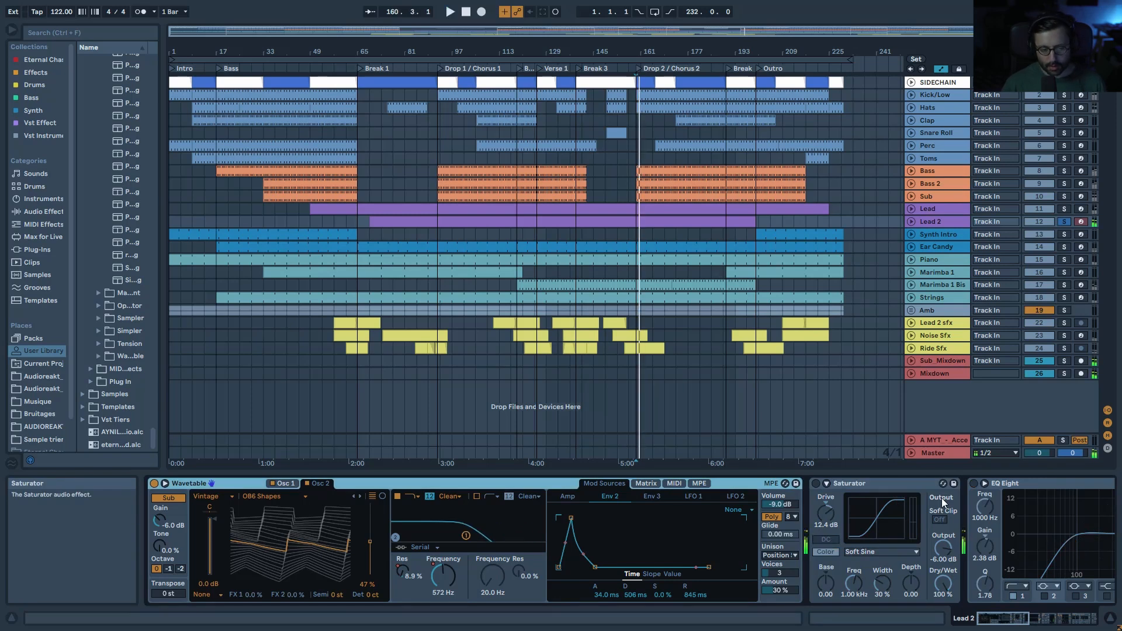
click(817, 484)
key(space)
drag(1019, 619, 1034, 621)
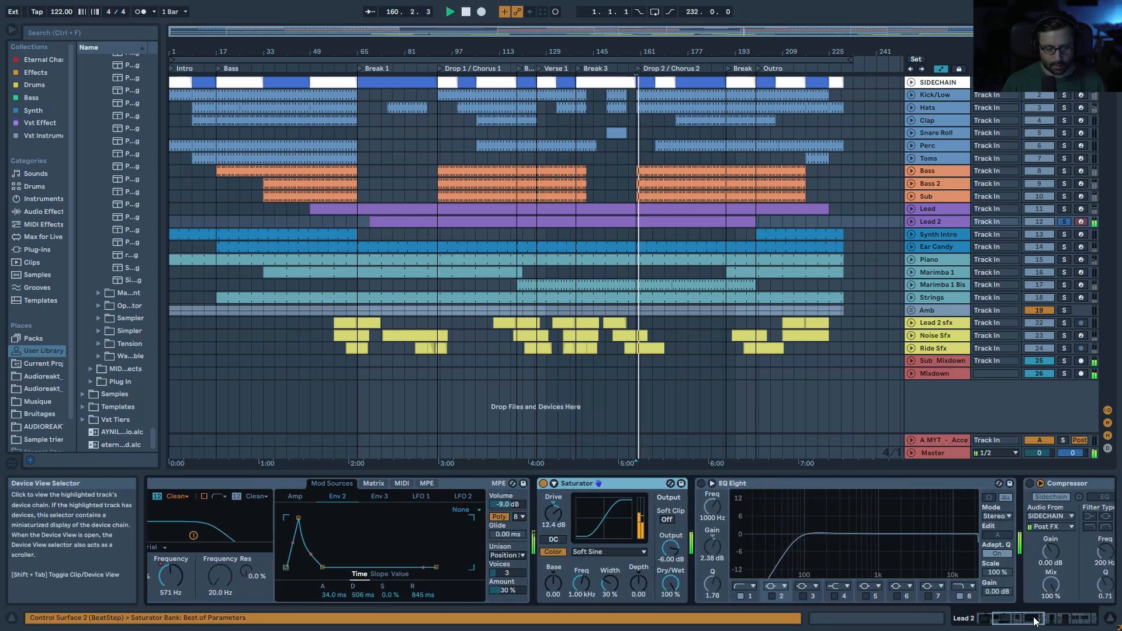
key(space)
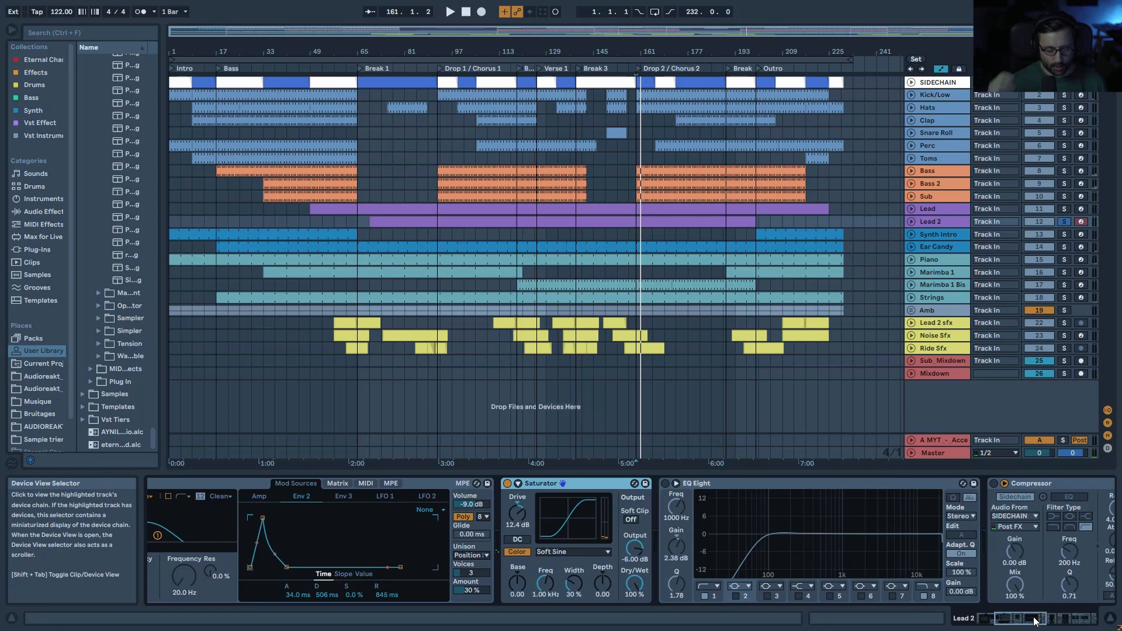
key(space)
Step: Enable EQ Eight and select its low-cut band at 80 Hz
key(space)
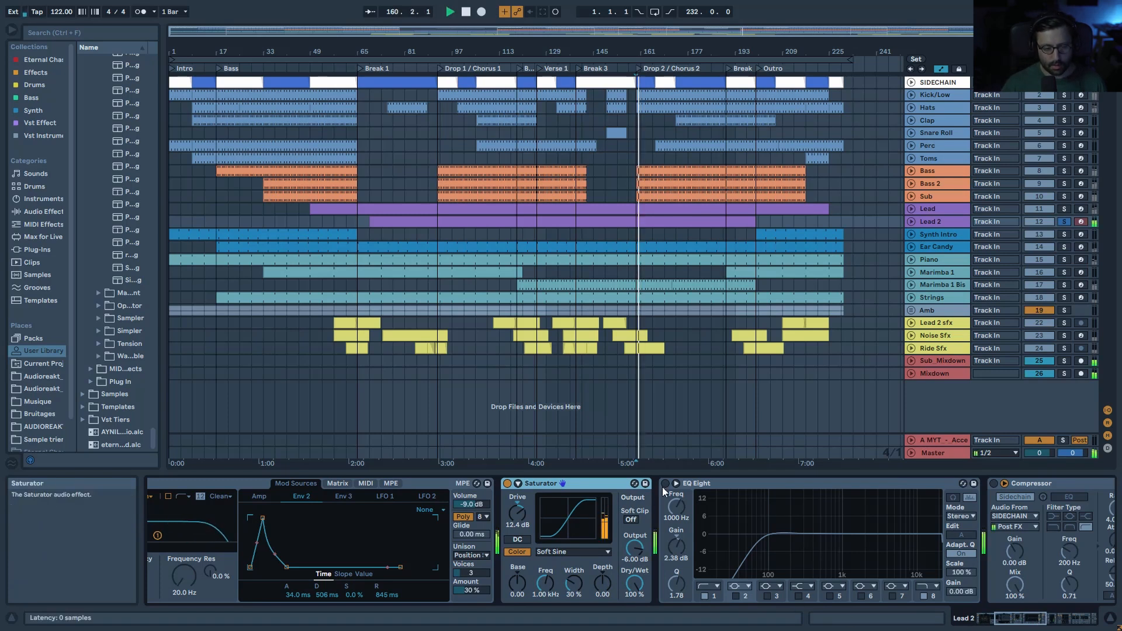
click(665, 483)
key(space)
key(space)
click(765, 544)
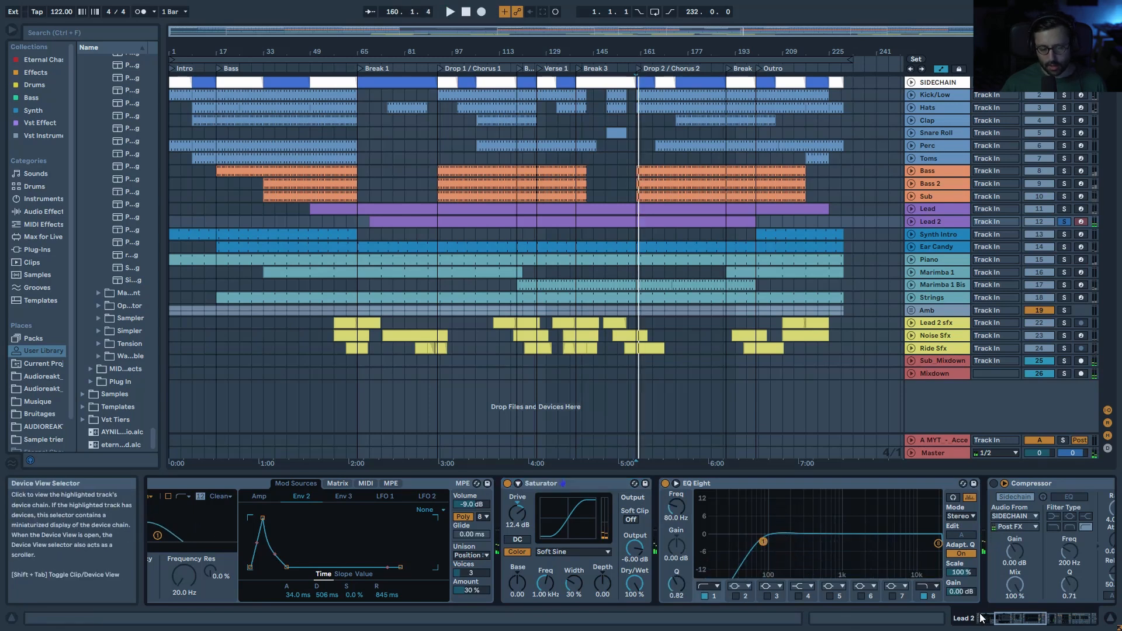
drag(1006, 619, 1020, 619)
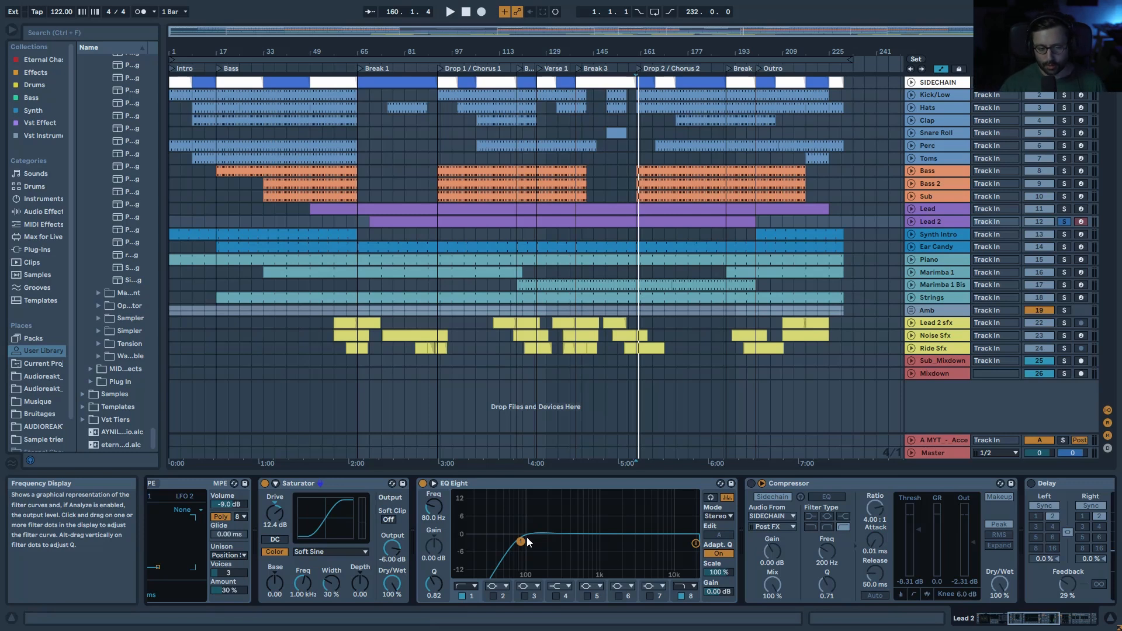
key(space)
Step: Switch on Lead 2's Compressor and Delay
click(751, 484)
drag(1039, 619, 1062, 619)
key(space)
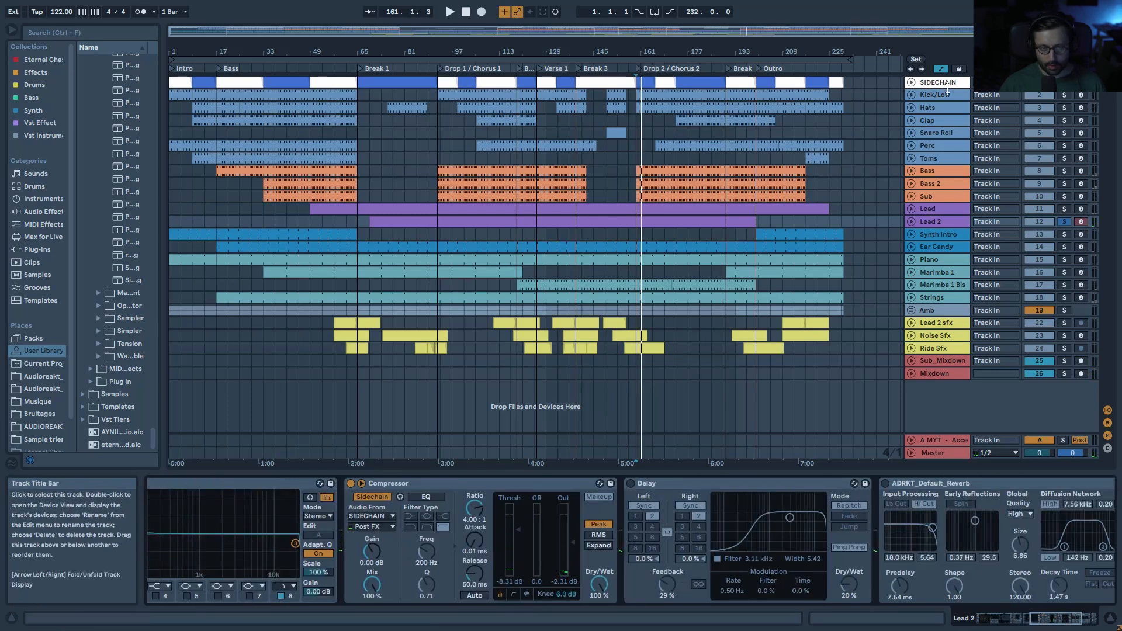
click(631, 484)
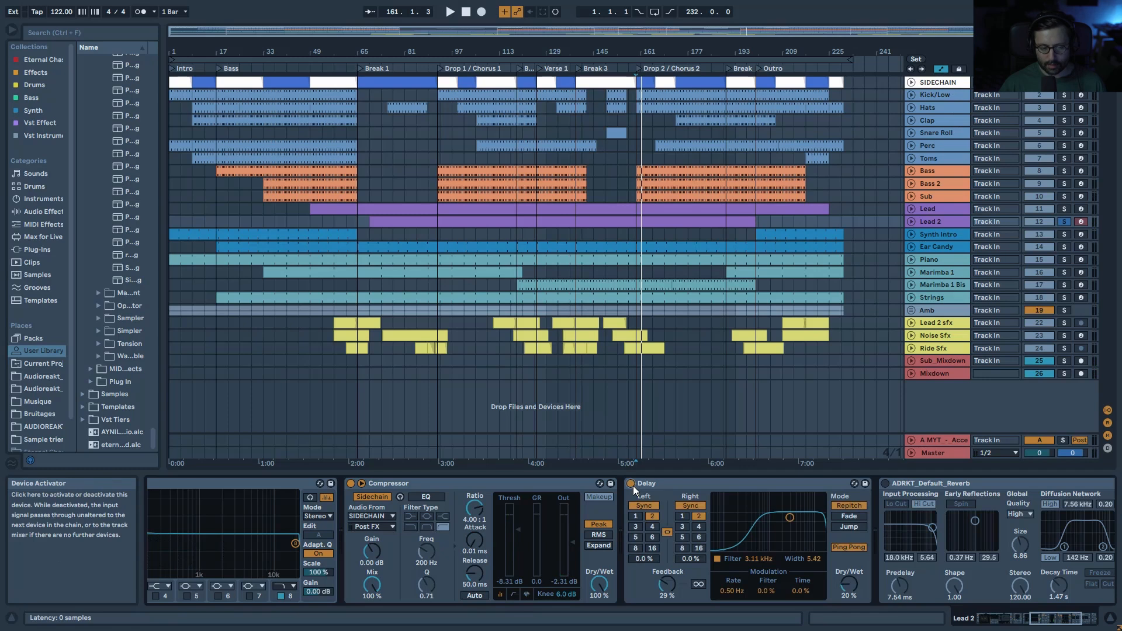
key(space)
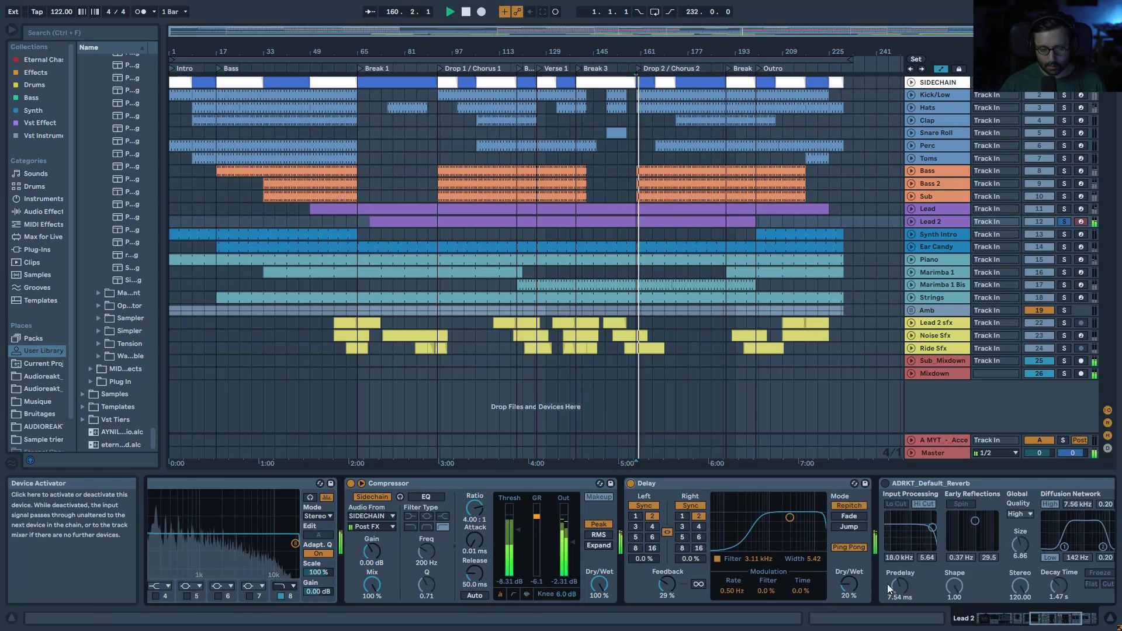
Step: Switch on ADRKT_Default_Reverb and the -2.00 dB Utility closing the chain
click(1077, 621)
key(space)
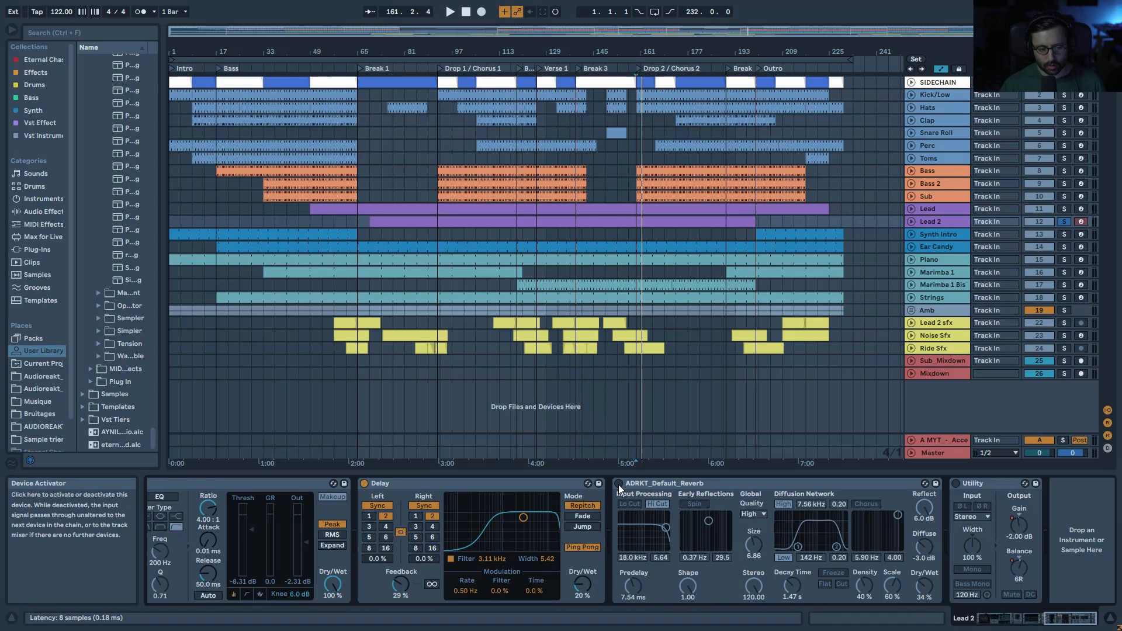
key(space)
click(618, 484)
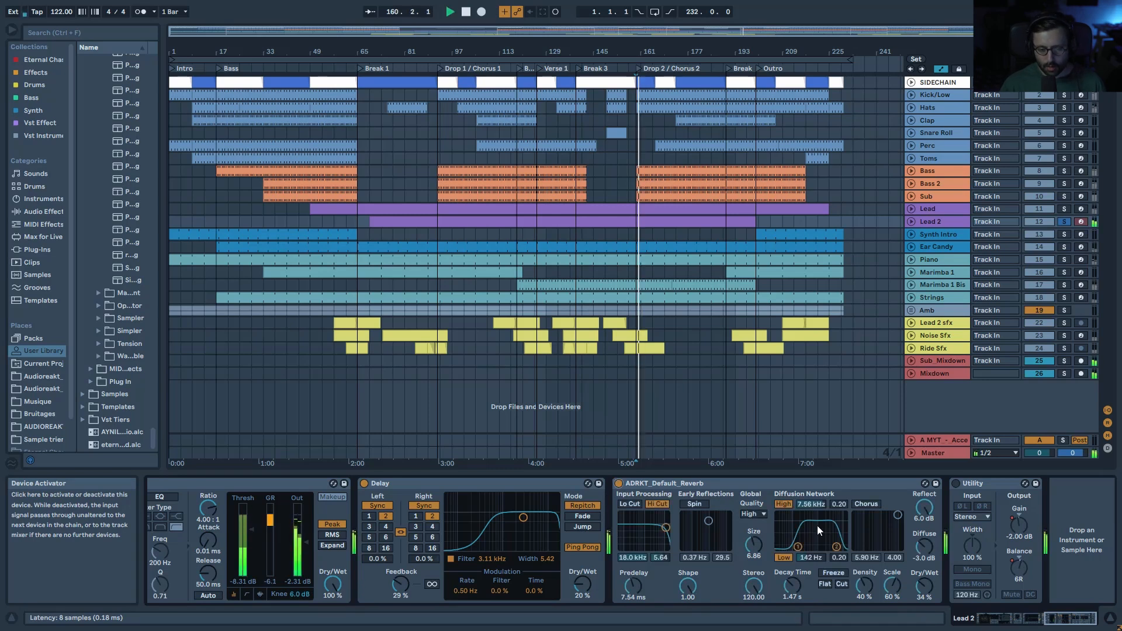
click(956, 485)
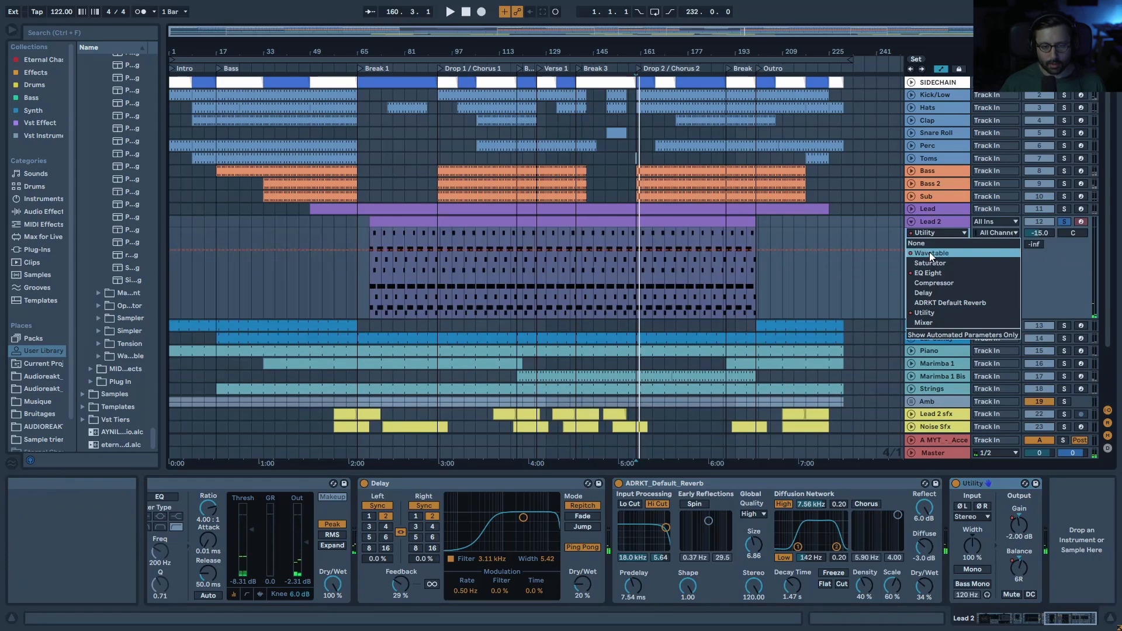
Step: Show Lead 2's Wavetable Filter 1 Frequency automation and play from around bar 92
click(929, 252)
click(937, 245)
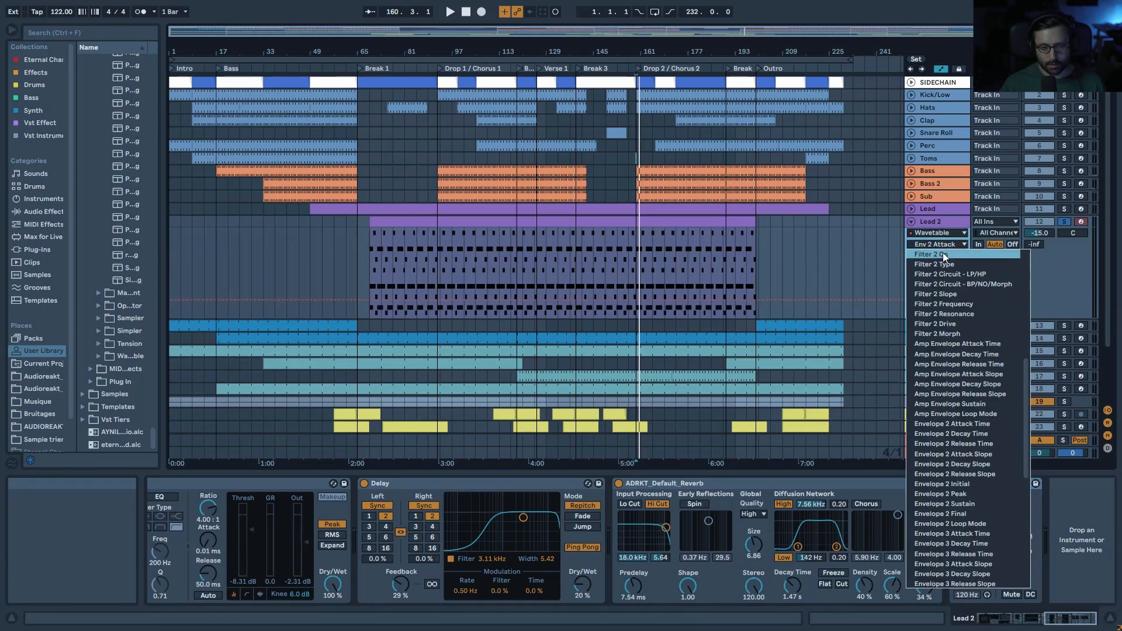
click(941, 260)
drag(496, 31, 462, 294)
click(448, 270)
key(space)
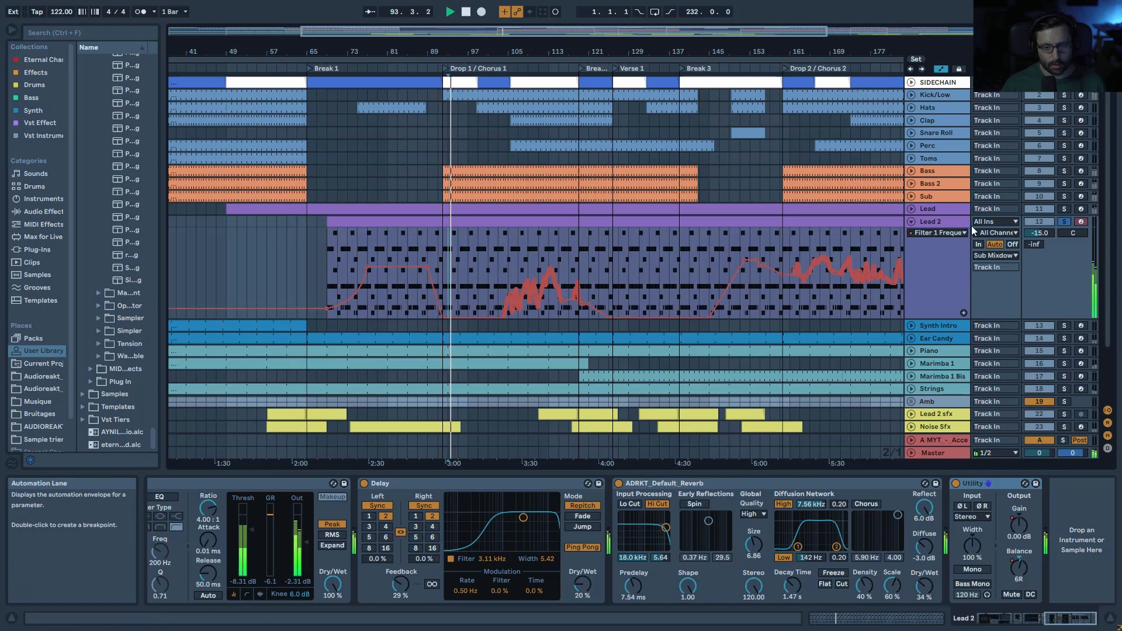
Step: Play from bar 105, toggling solo on Lead and Lead 2 to compare with the full mix
click(1065, 209)
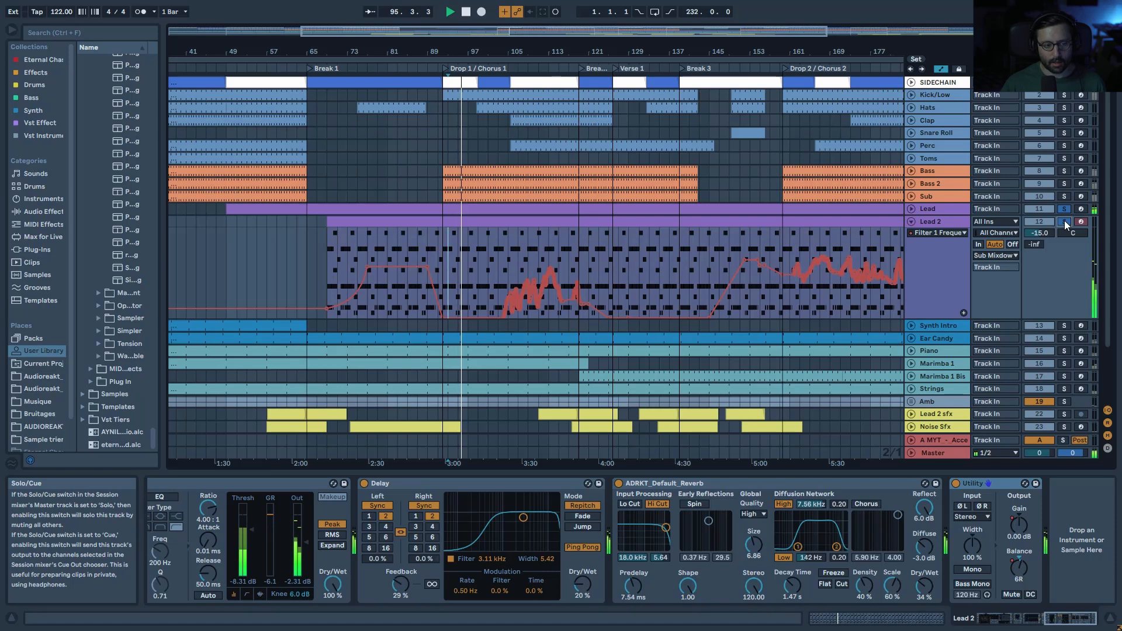
click(509, 256)
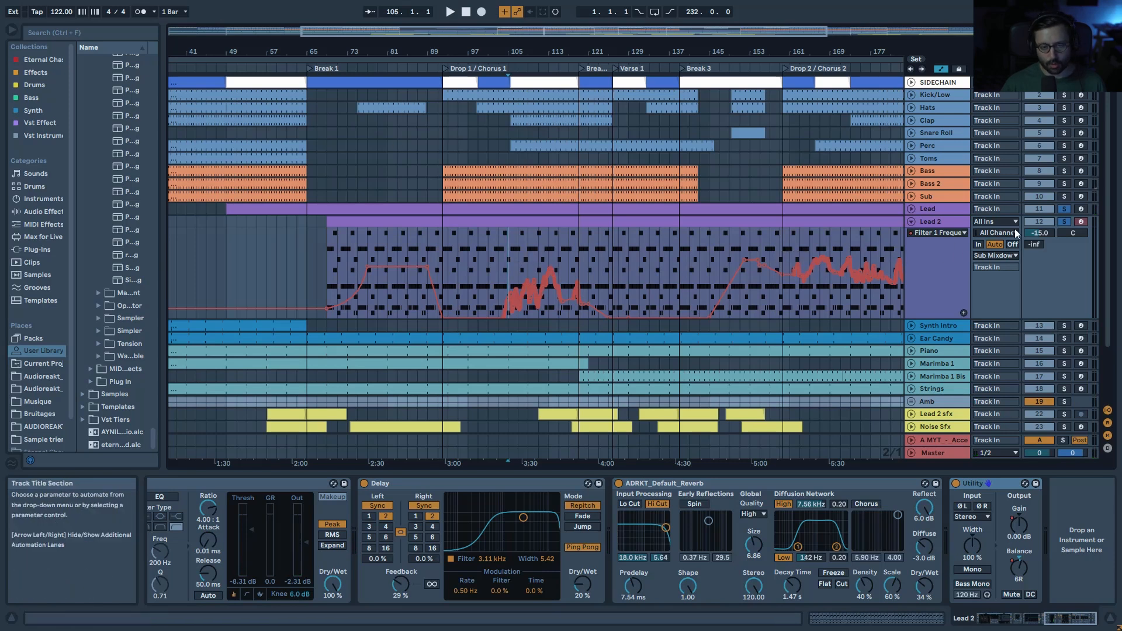
click(1064, 222)
click(1064, 222)
key(space)
click(1063, 224)
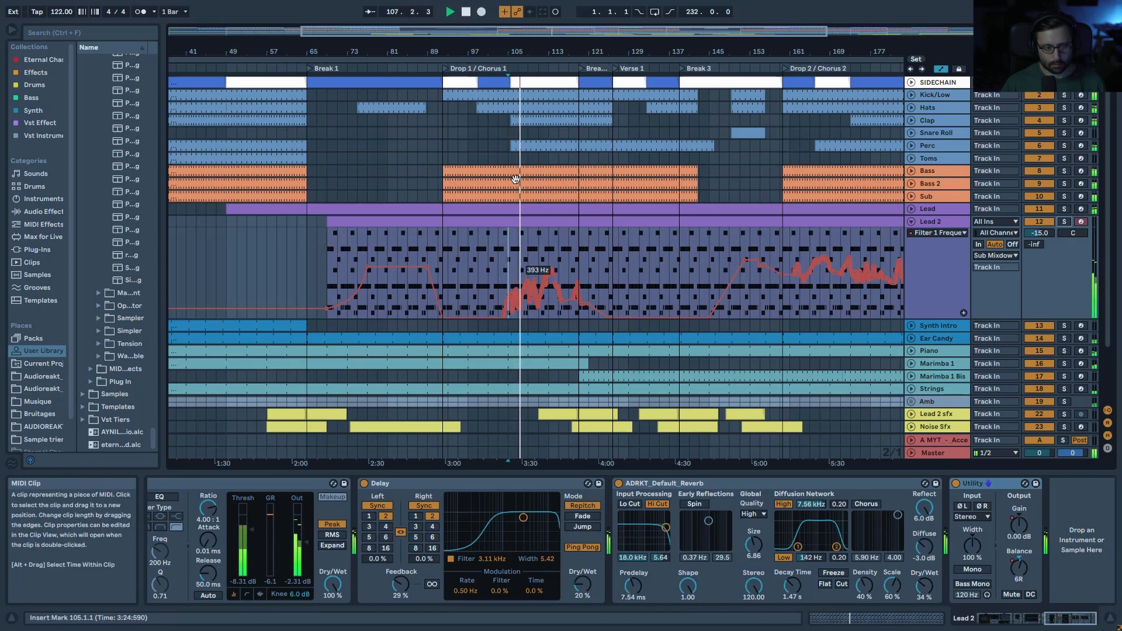
Step: Zoom to bars 97–120, play the automation from 105.3.1, and fold Lead 2
drag(519, 49, 529, 156)
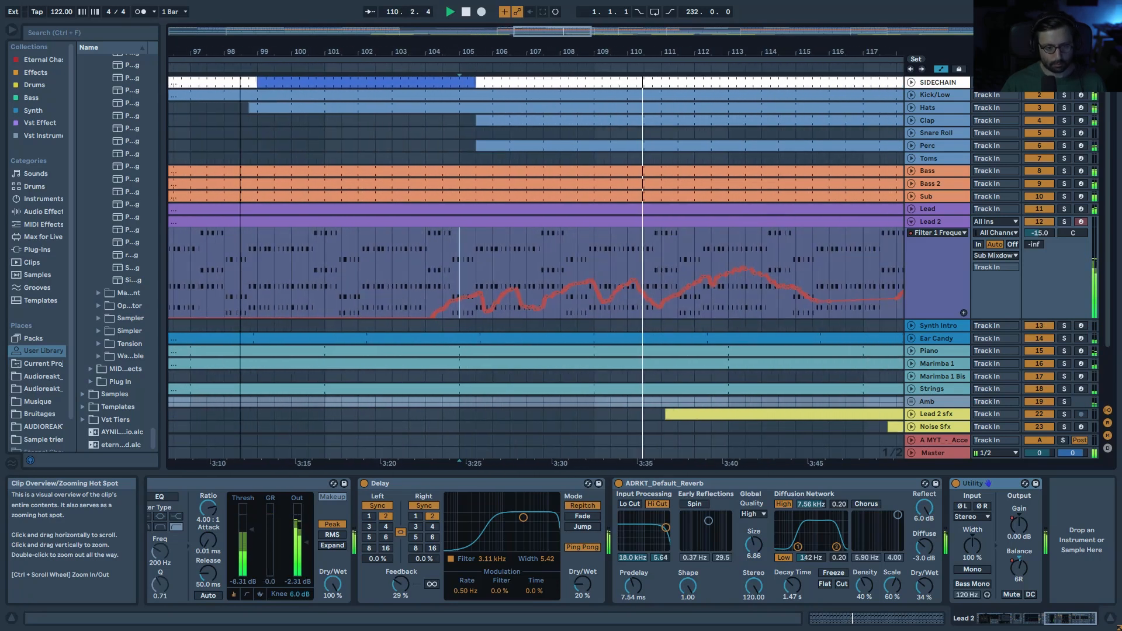
drag(240, 51, 241, 46)
key(space)
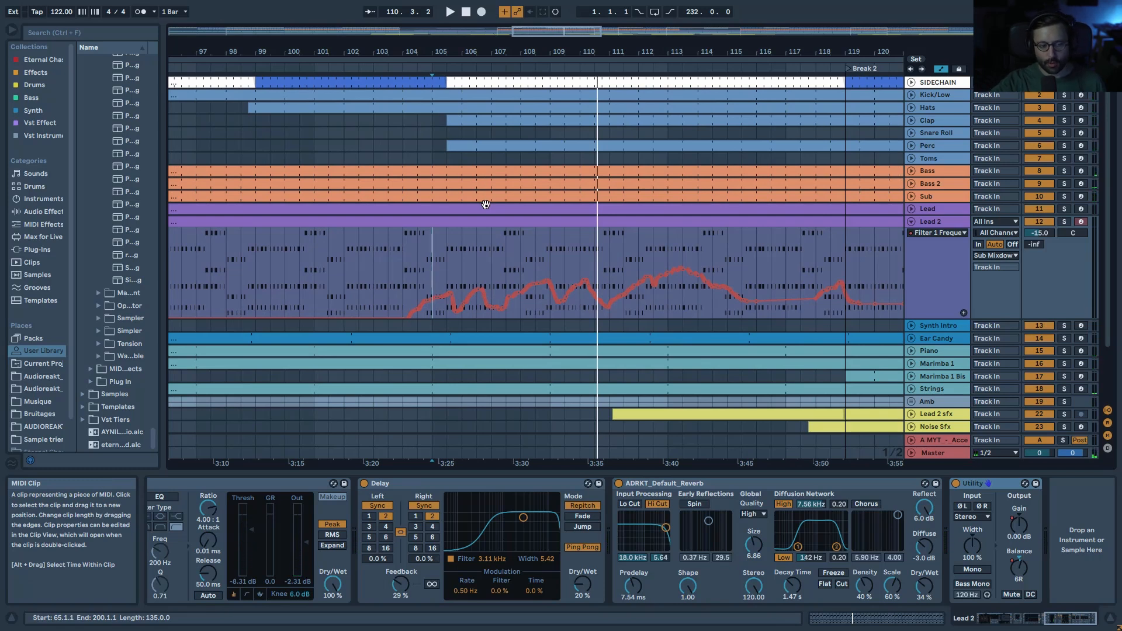
click(447, 267)
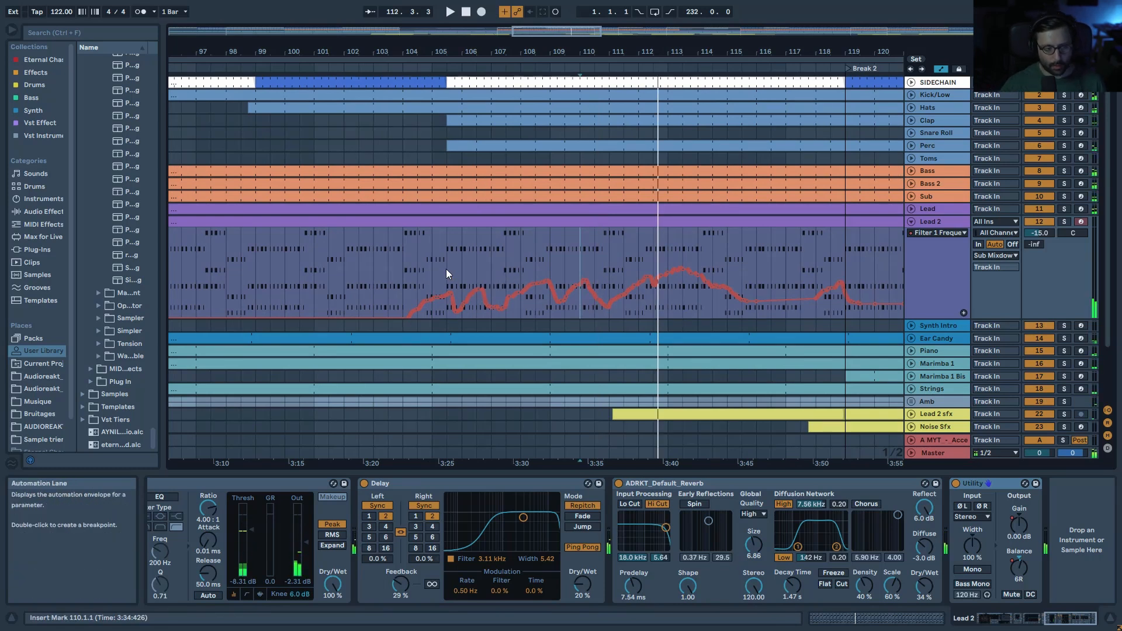
key(space)
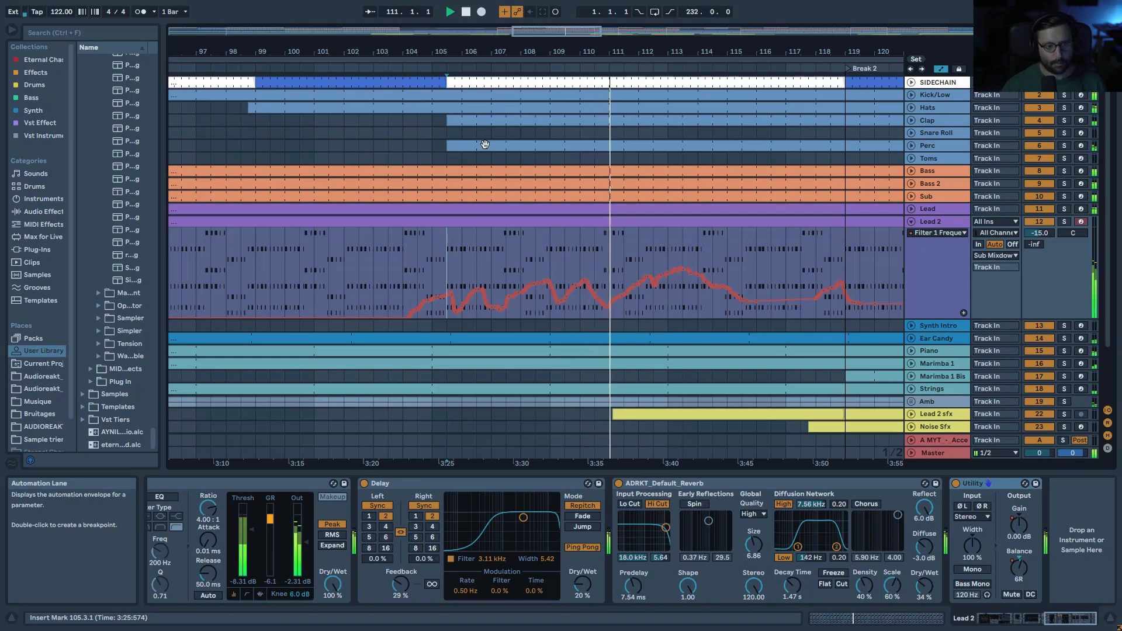
click(913, 222)
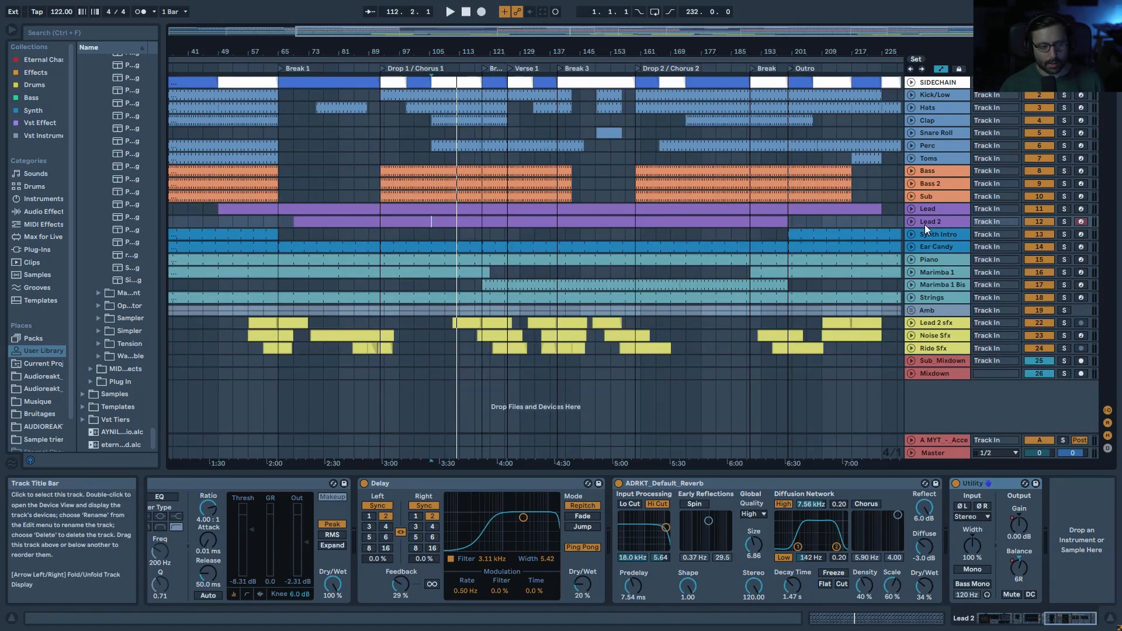
Step: Select Synth Intro, play from the start, and solo the track
double_click(570, 29)
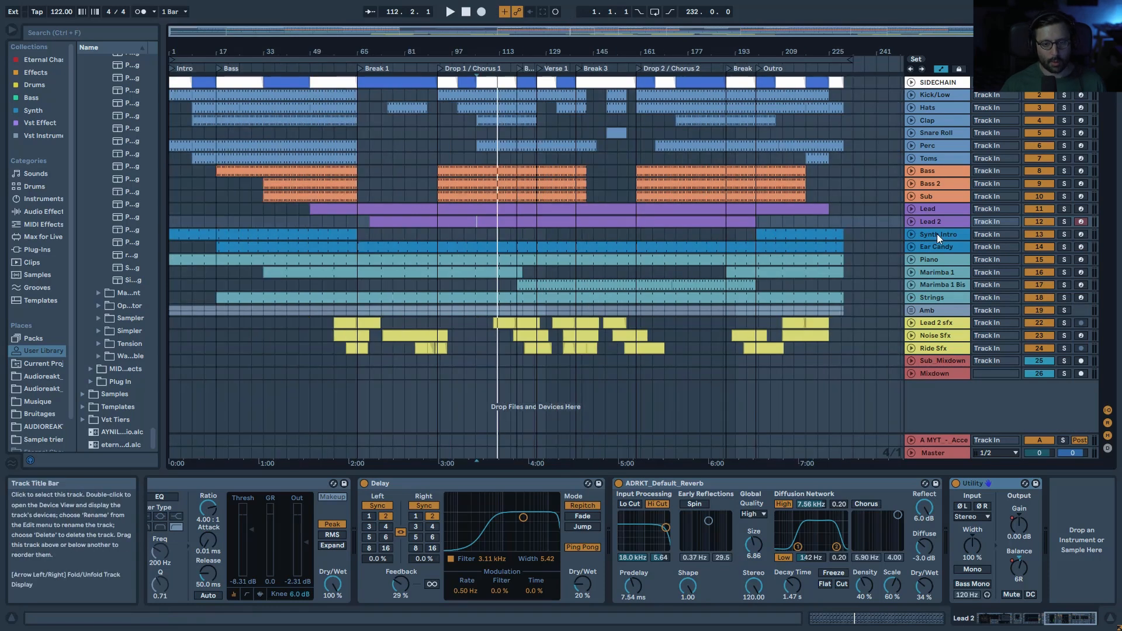
click(937, 234)
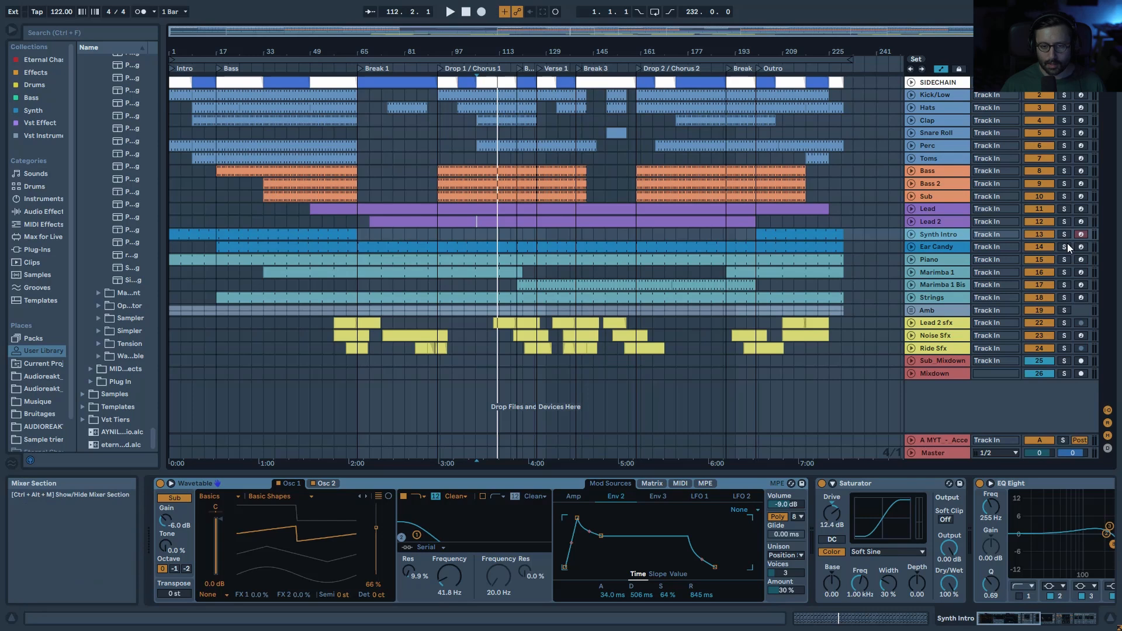
click(467, 16)
click(450, 14)
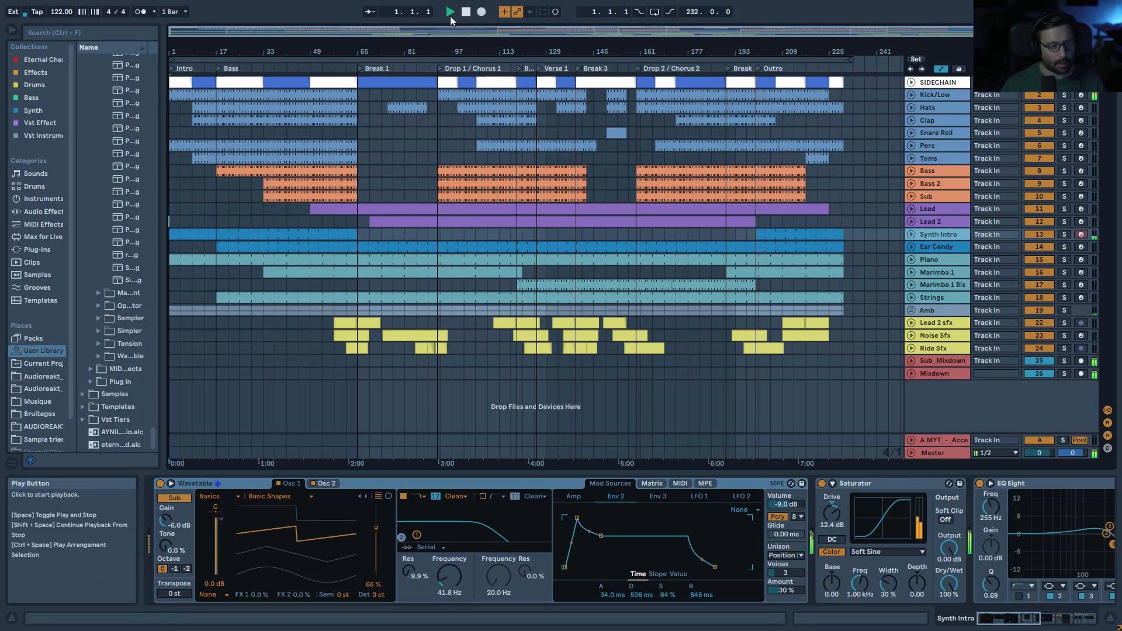
click(1045, 234)
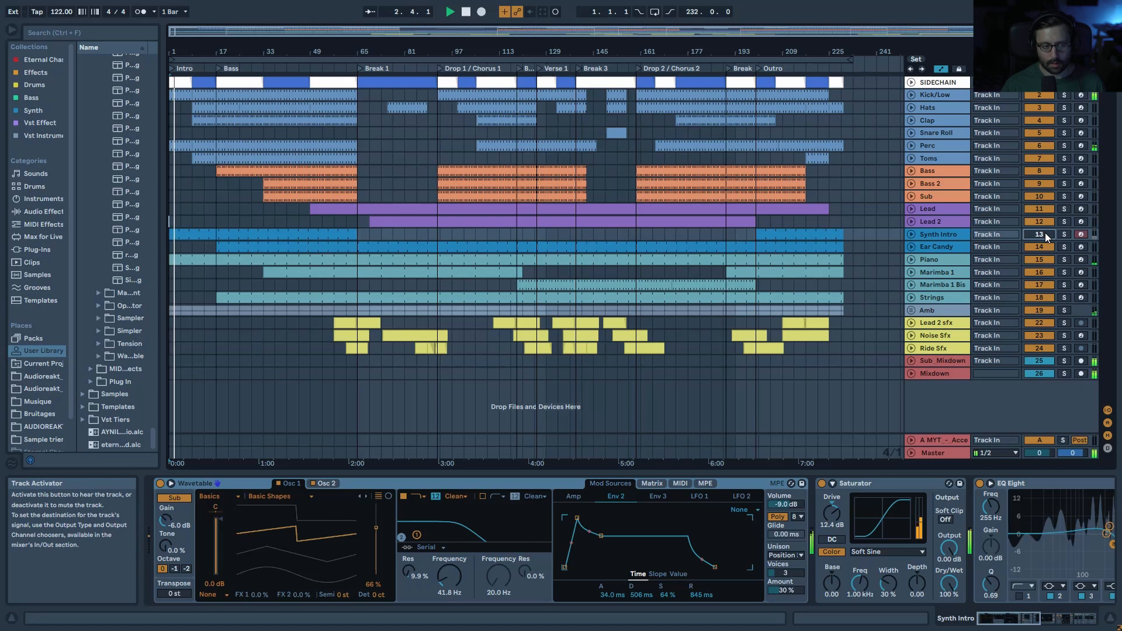
click(1045, 234)
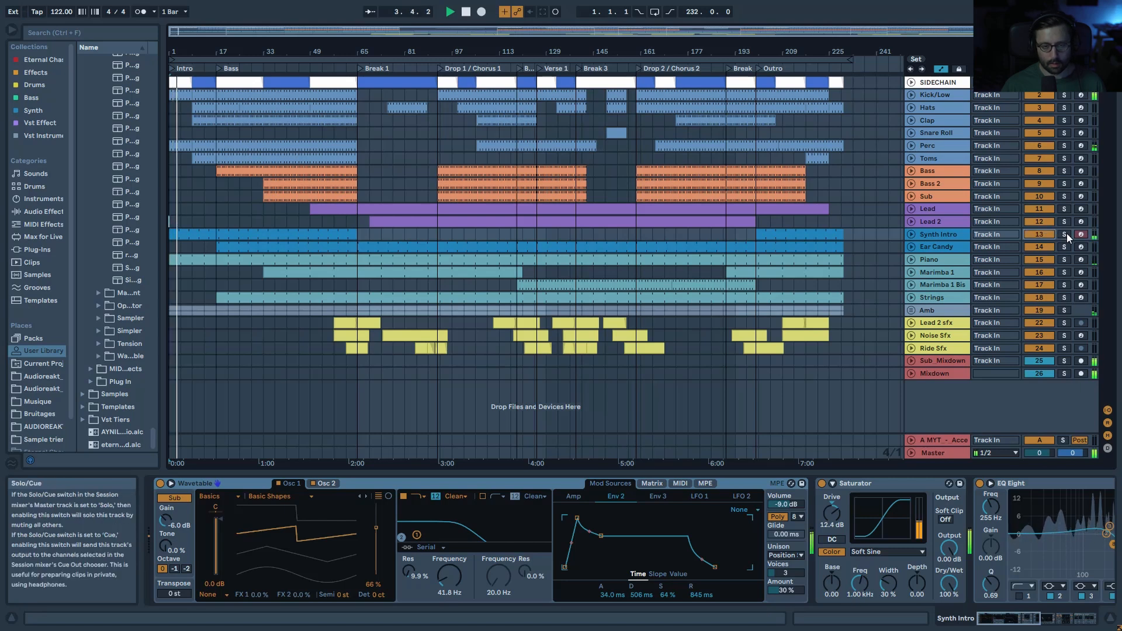
click(1064, 234)
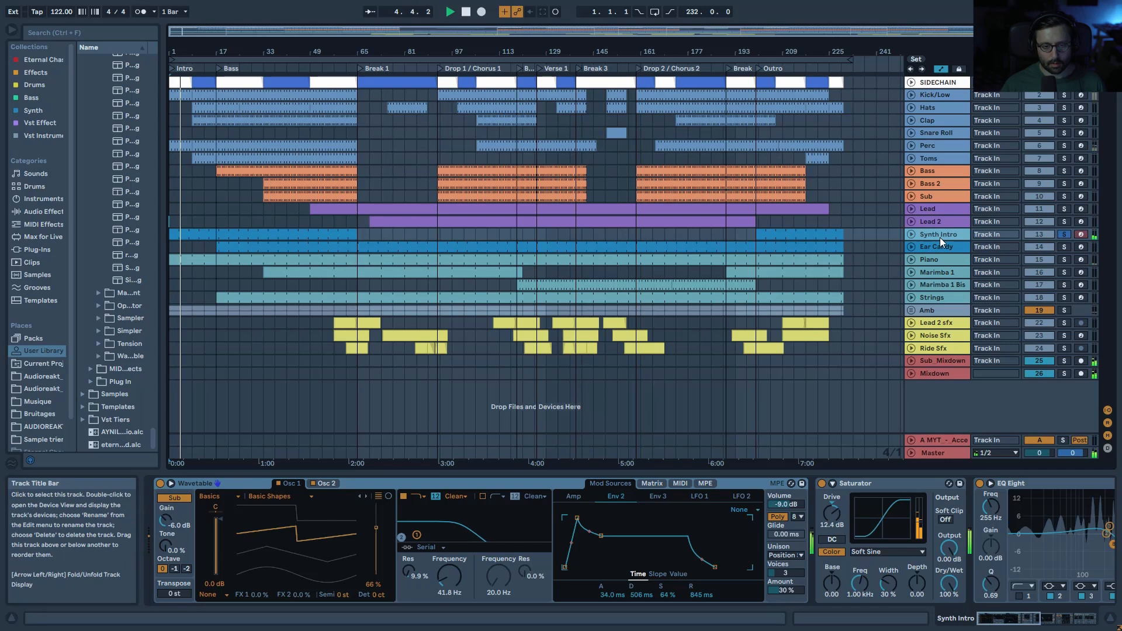
key(space)
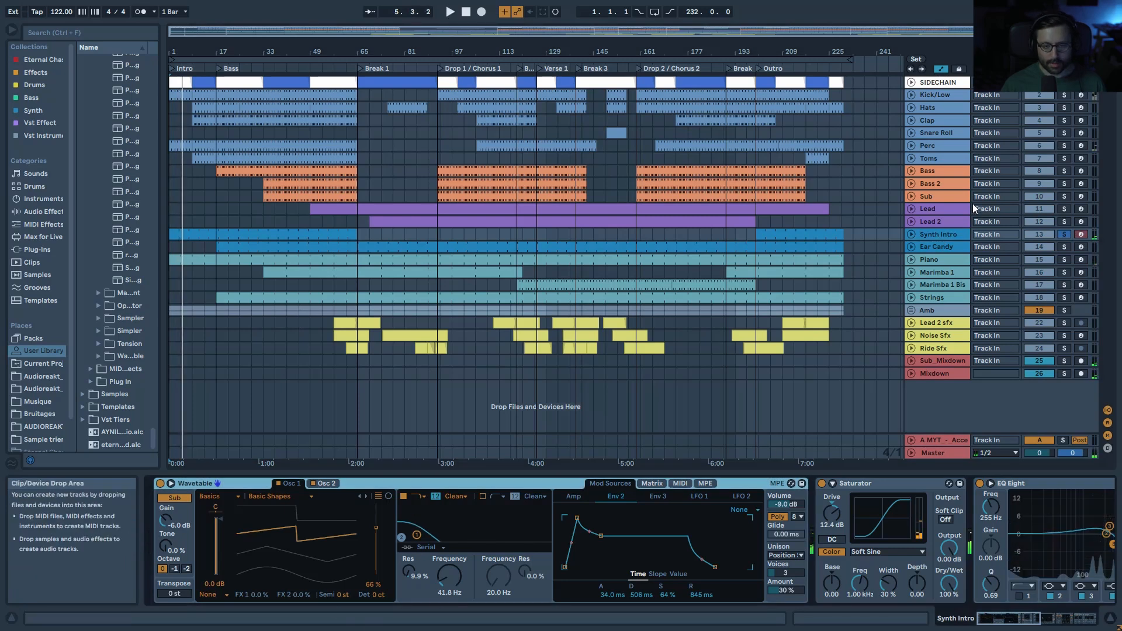
Step: Review Synth Intro's Wavetable oscillators 1 and 2 and its amp envelope during playback
click(931, 211)
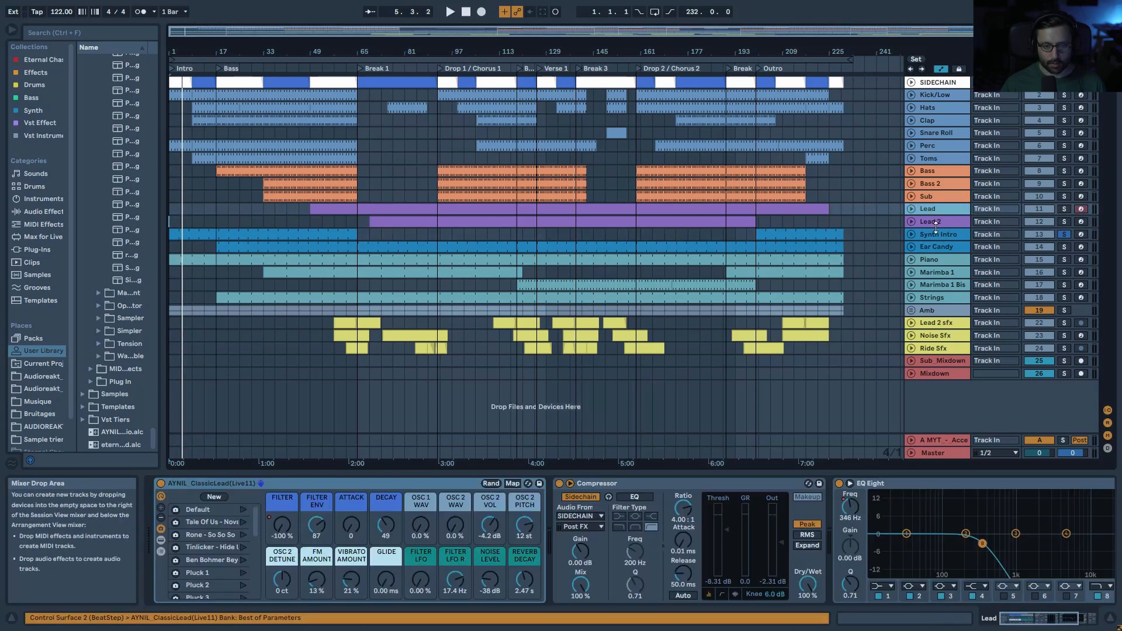
click(938, 227)
click(942, 235)
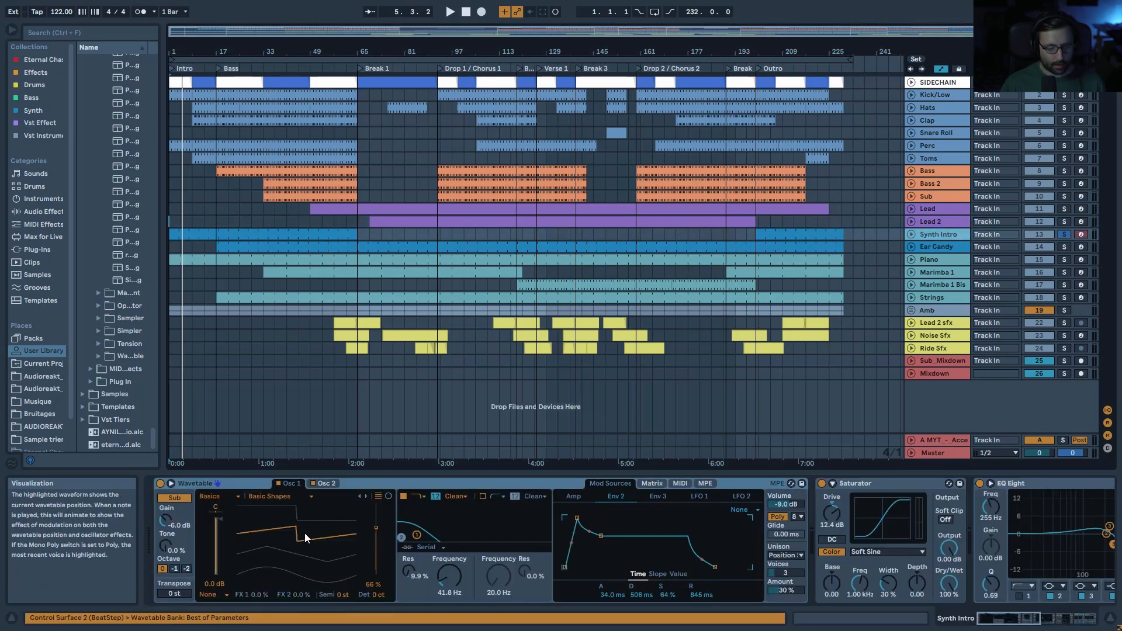
click(333, 483)
click(298, 483)
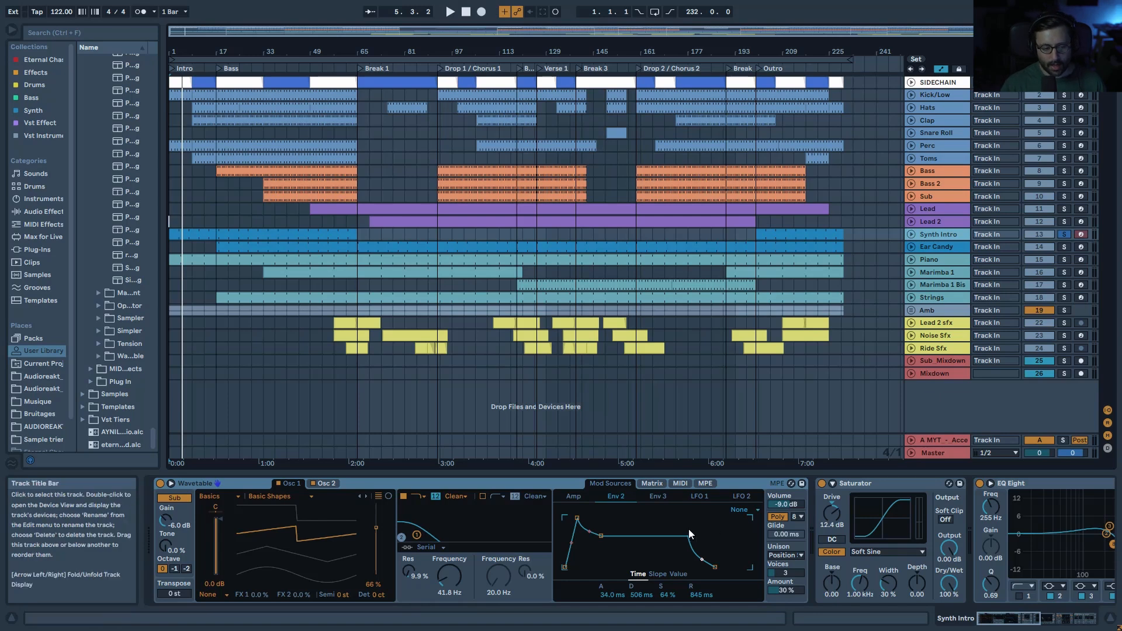
click(572, 496)
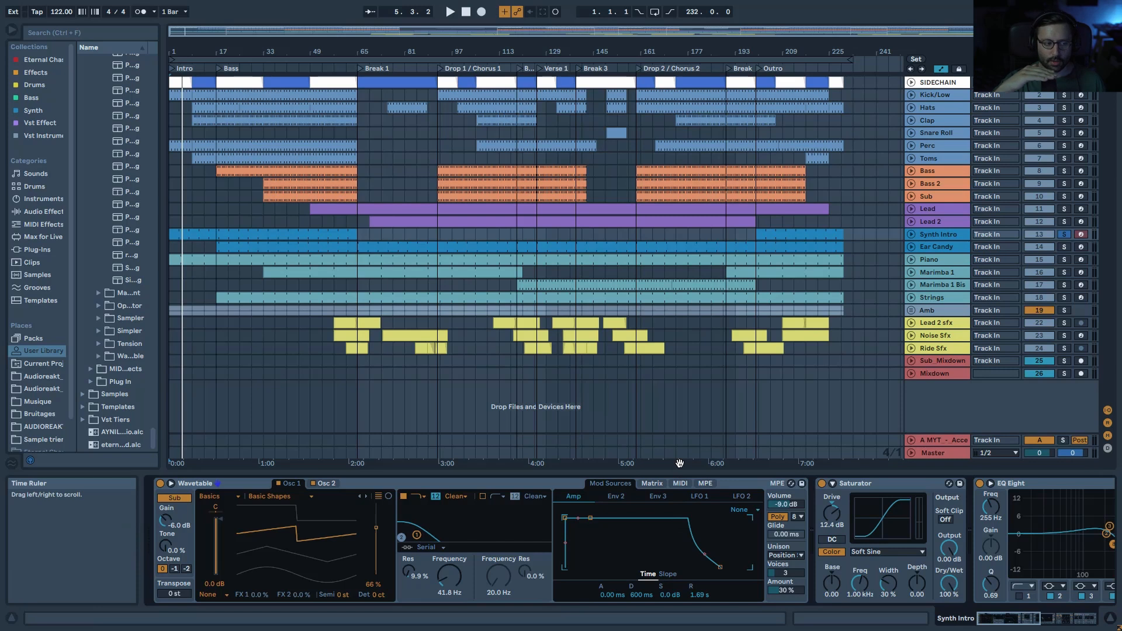
key(space)
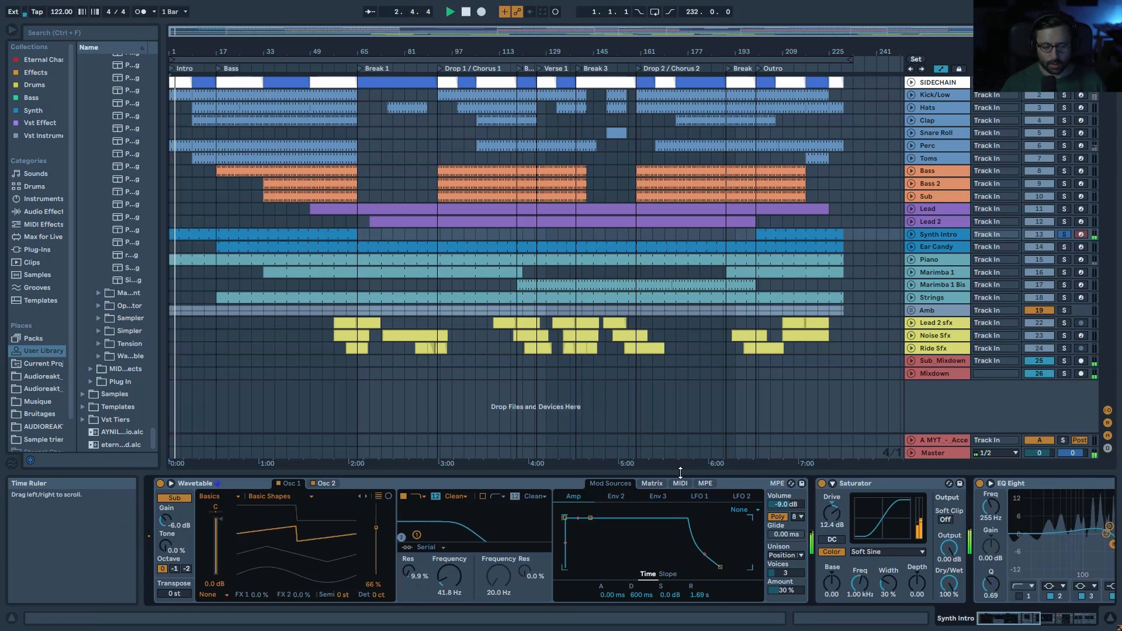
scroll(648, 504, right, 5)
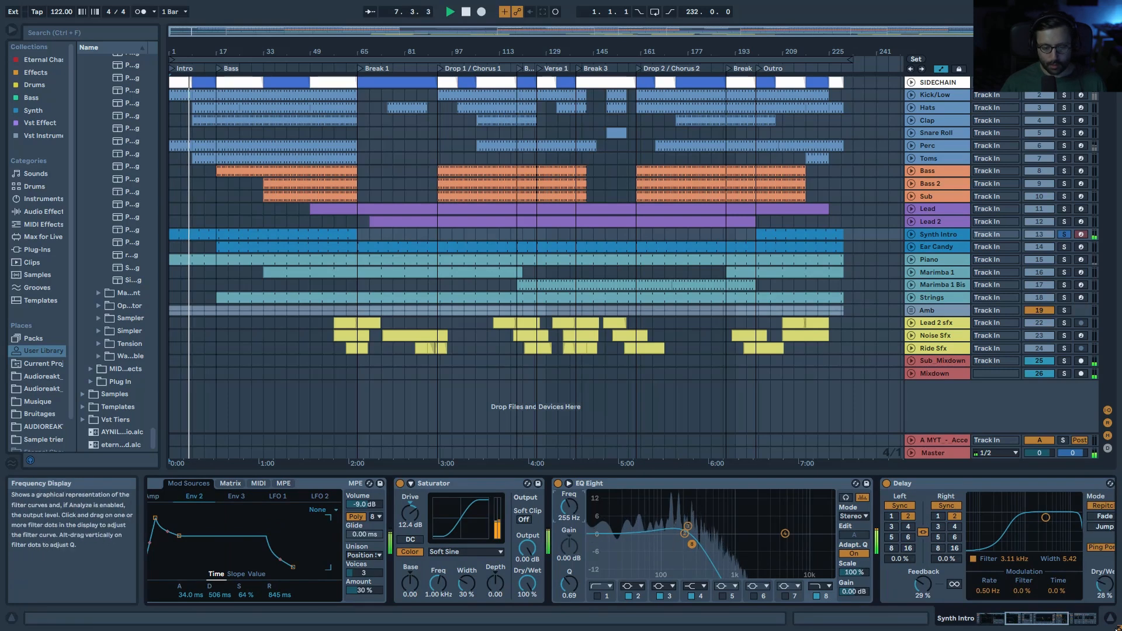
scroll(861, 596, left, 5)
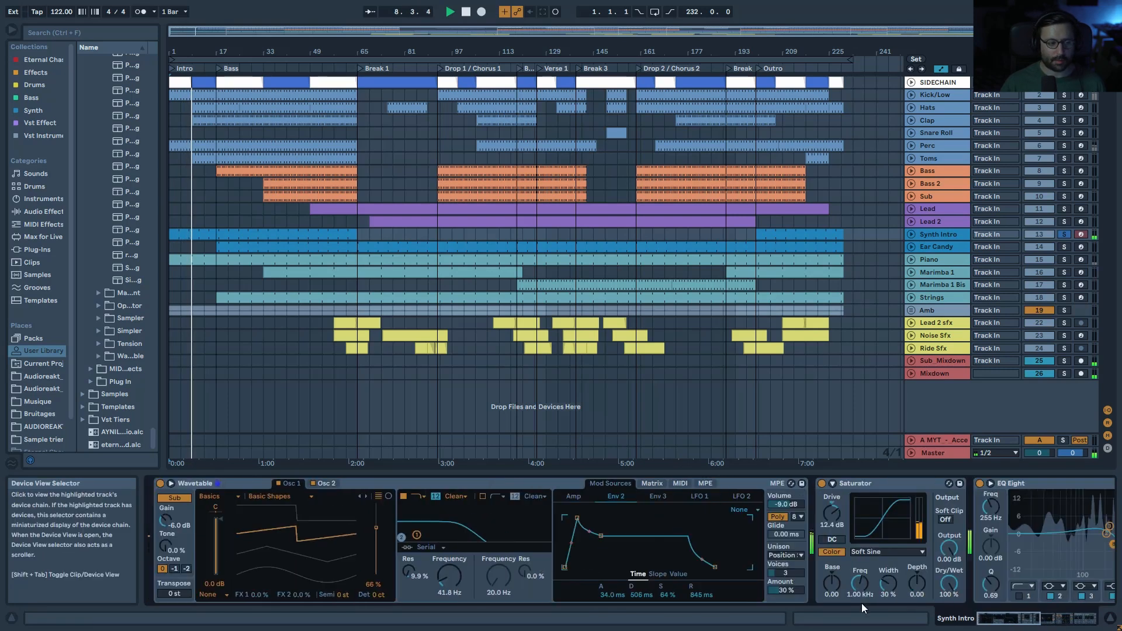
Step: Open the Synth Intro clip, toggle Fold, and enlarge rows to see C3, F2, C#2
double_click(203, 241)
click(394, 366)
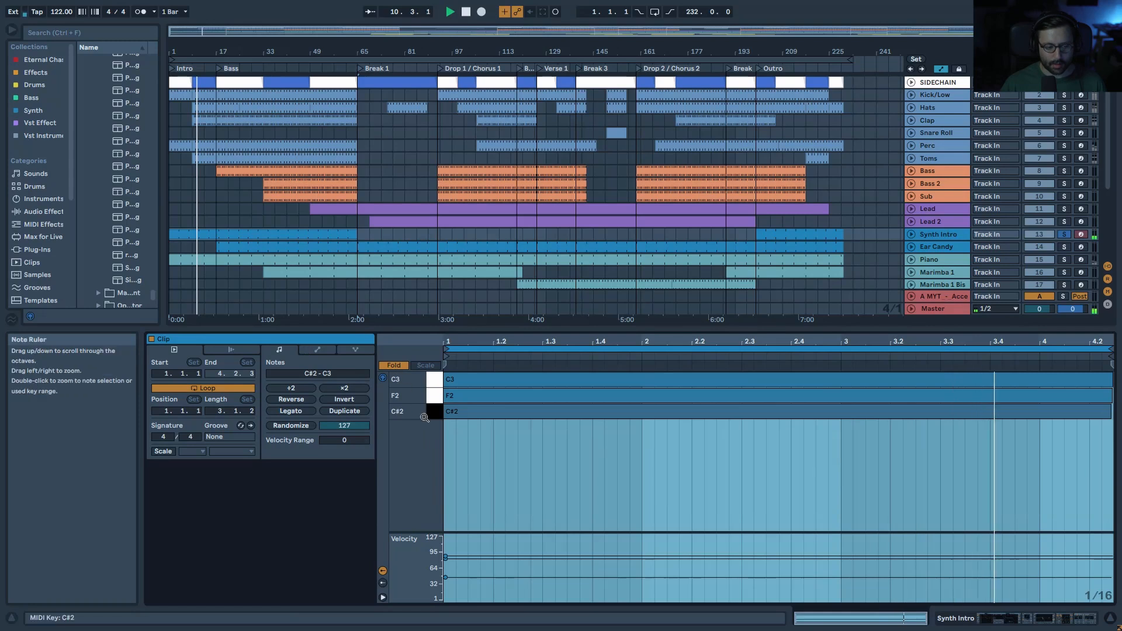
click(393, 364)
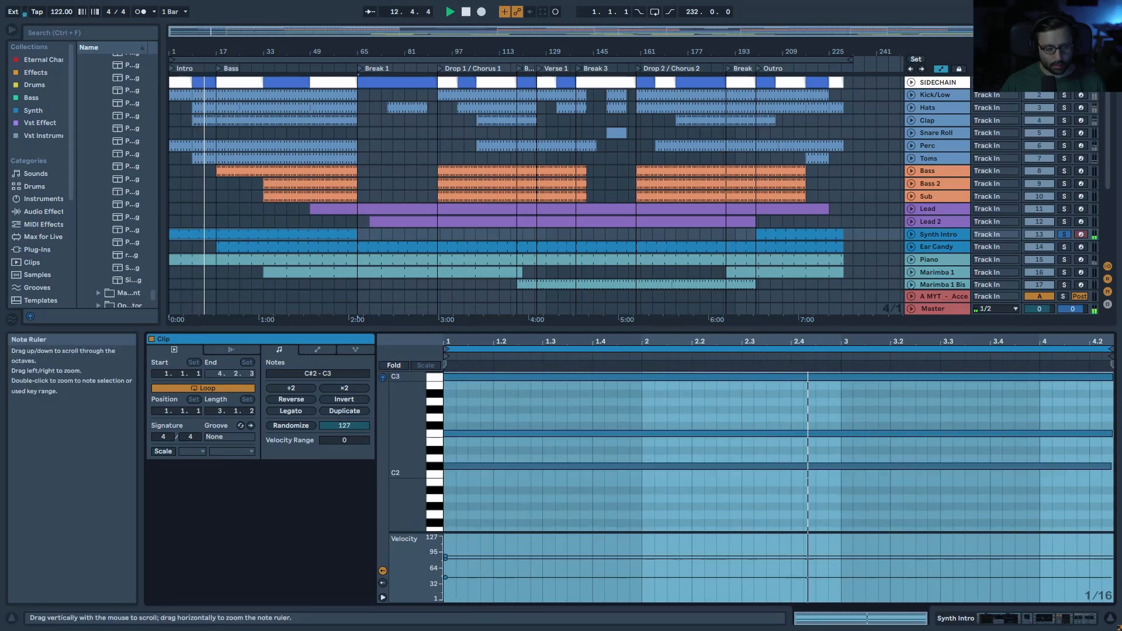
drag(406, 468, 433, 462)
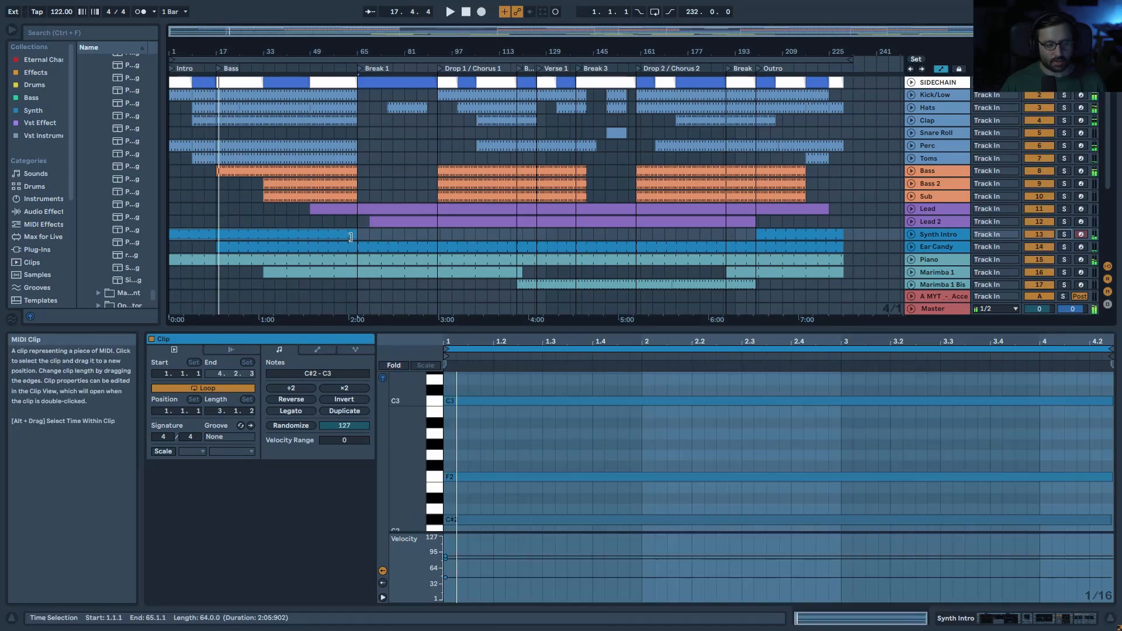
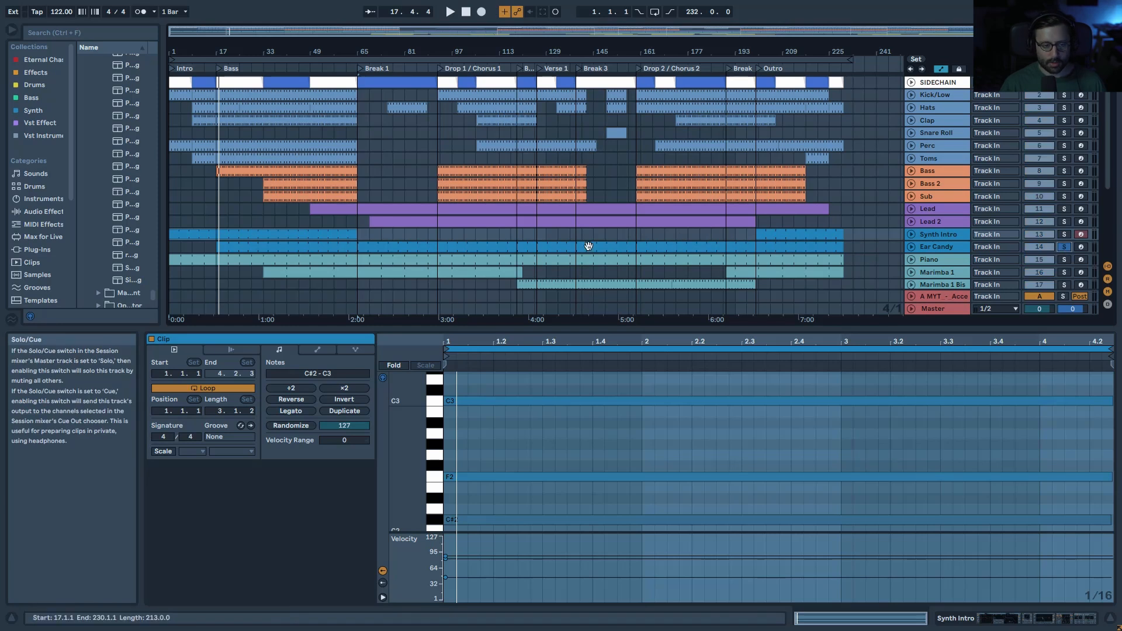
Step: Open the Ear Candy clip in the piano roll, showing its notes from C5 to C6
click(239, 250)
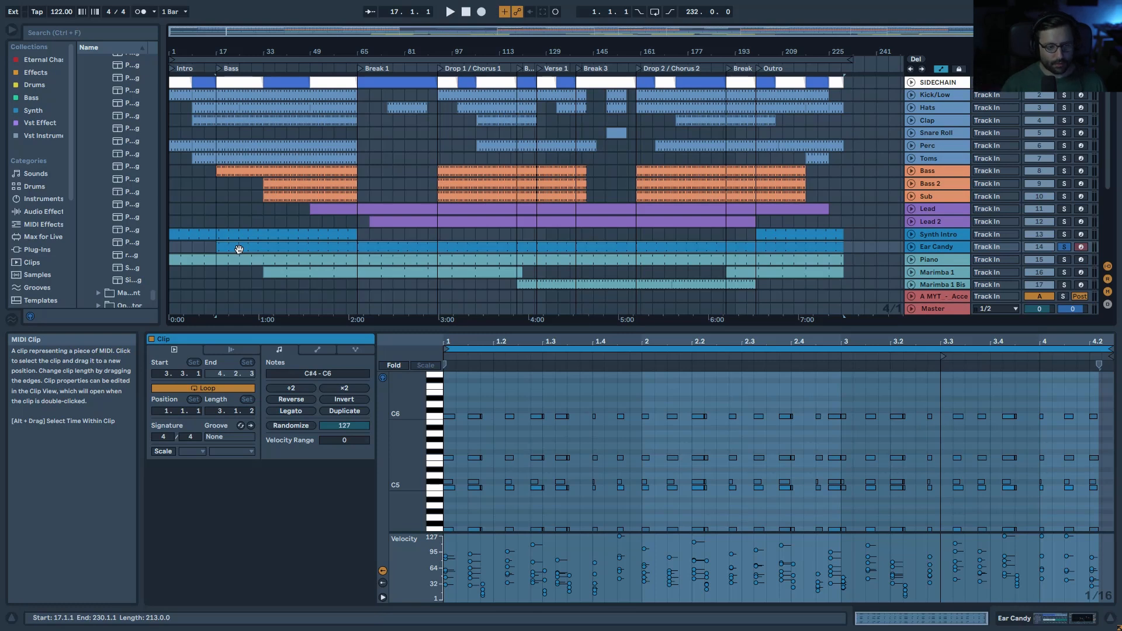
Step: Fold Ear Candy's piano roll to the used notes, select the C#5 notes, and play from bar 17
click(946, 245)
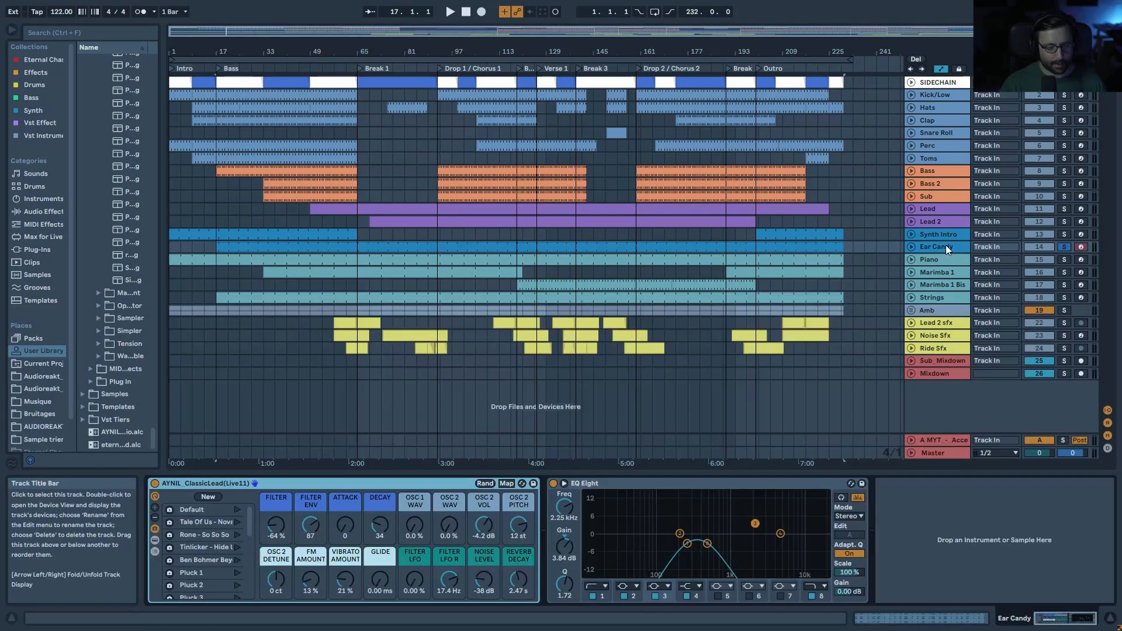
click(931, 206)
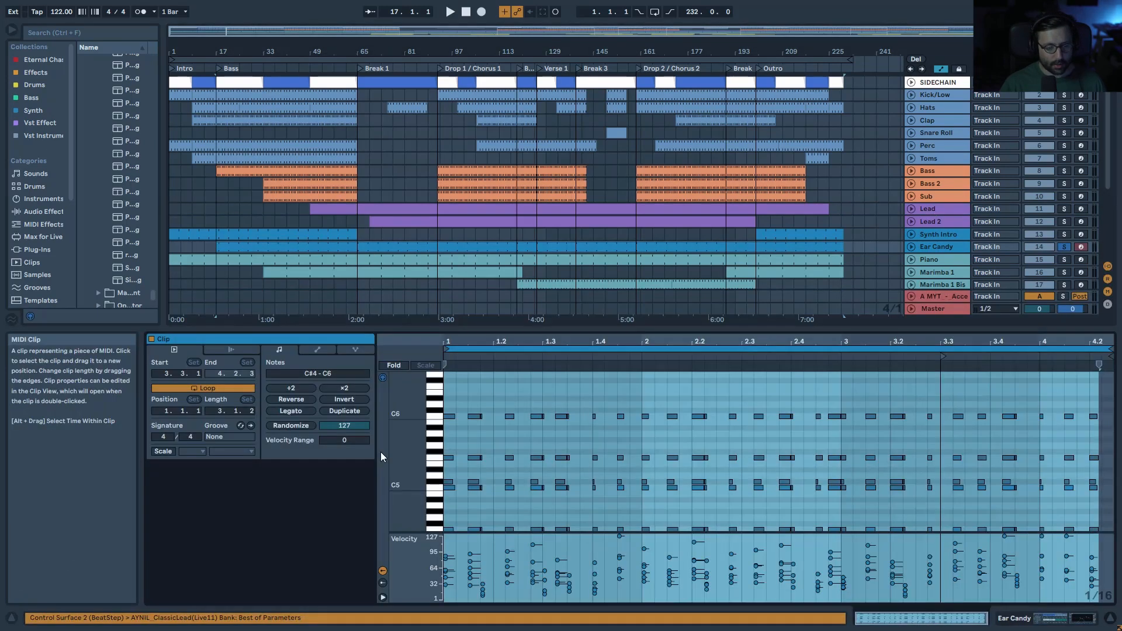
click(401, 364)
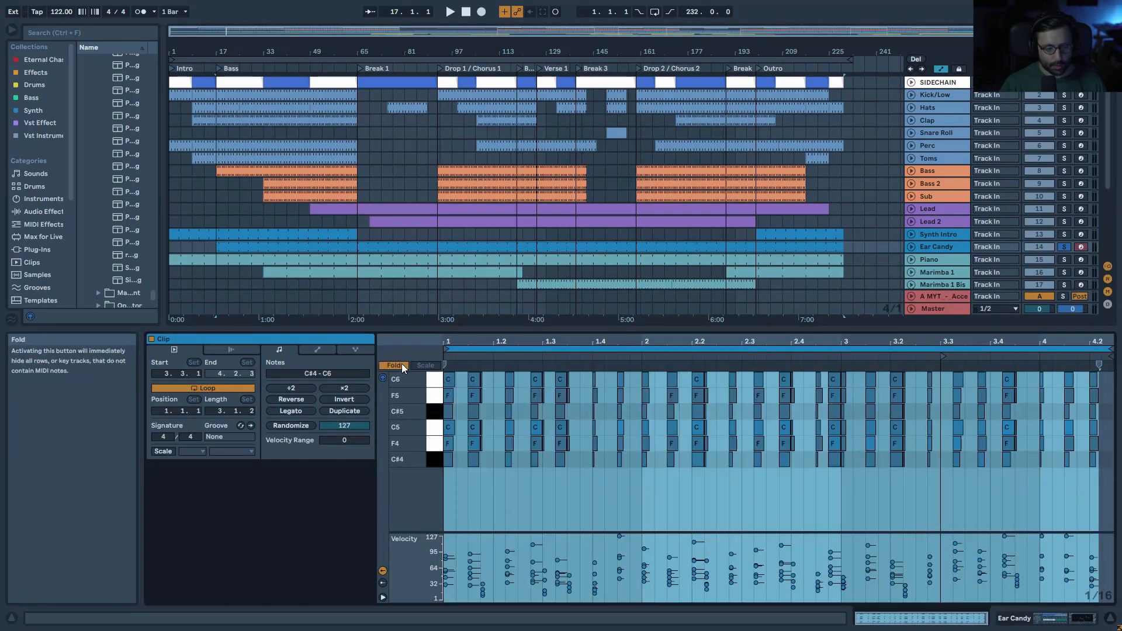
click(435, 414)
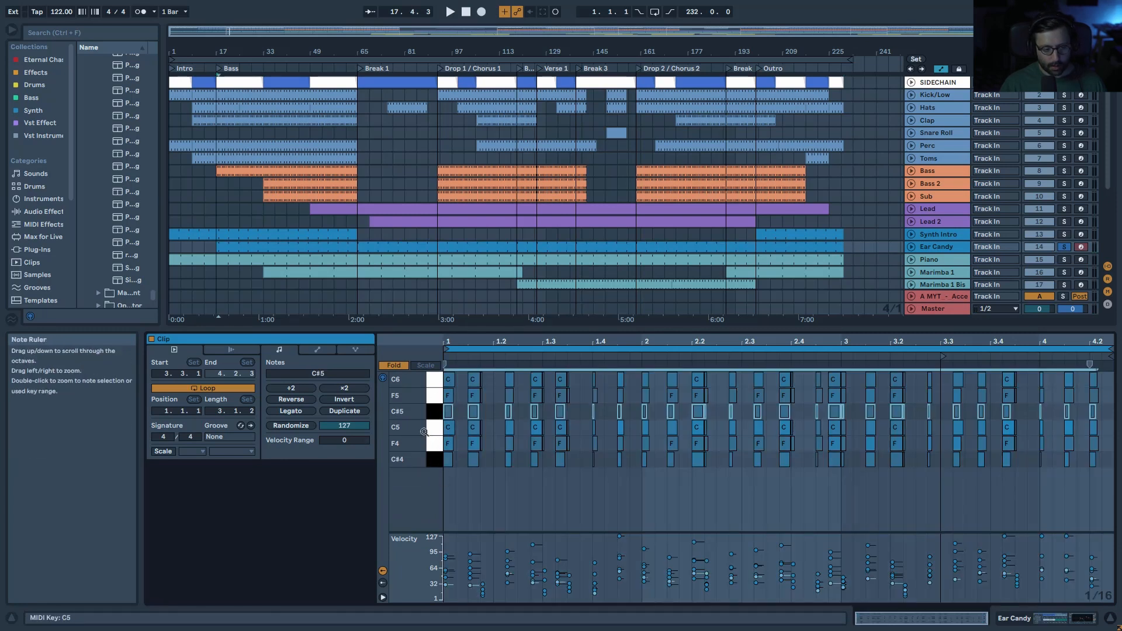
key(space)
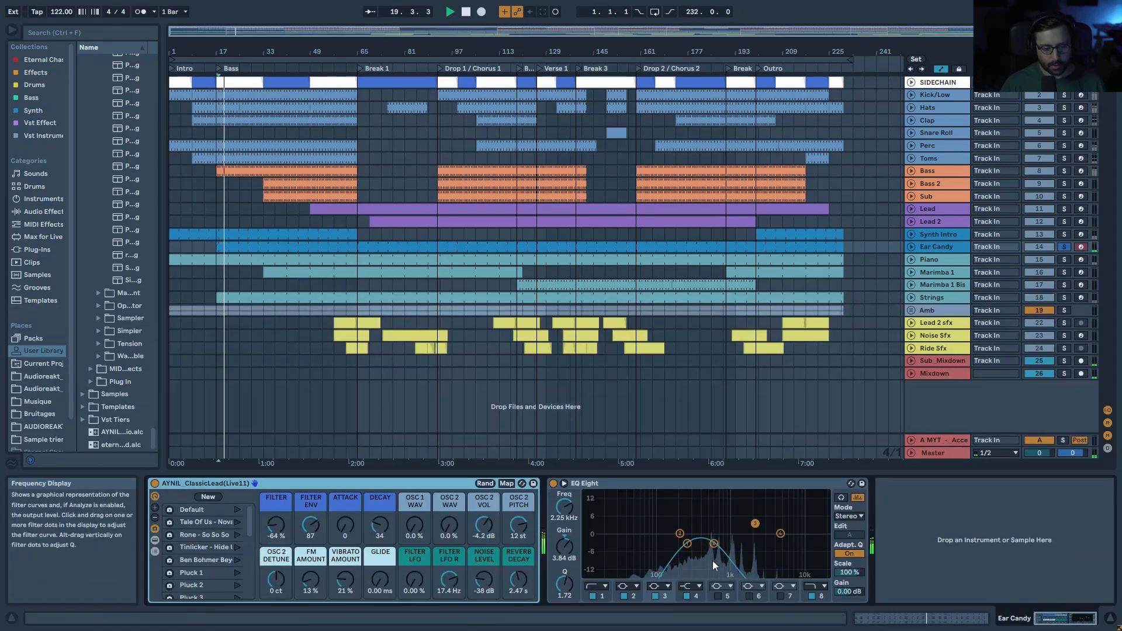
Step: Play from bar 65 toggling Ear Candy off and on, then fold it and select the Piano track
click(380, 237)
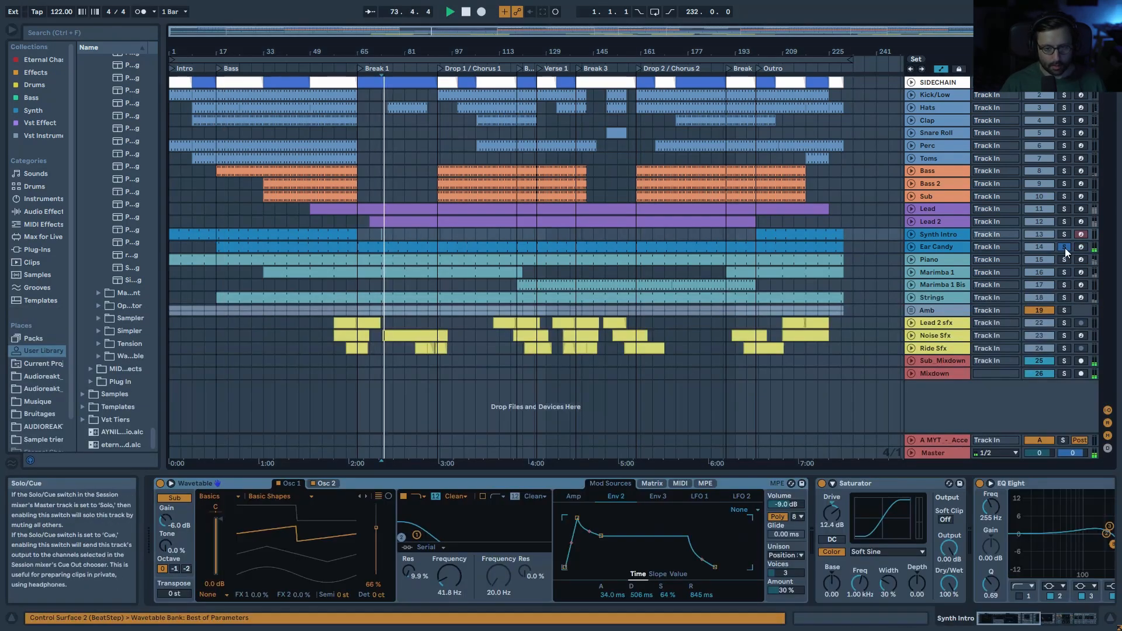
click(924, 247)
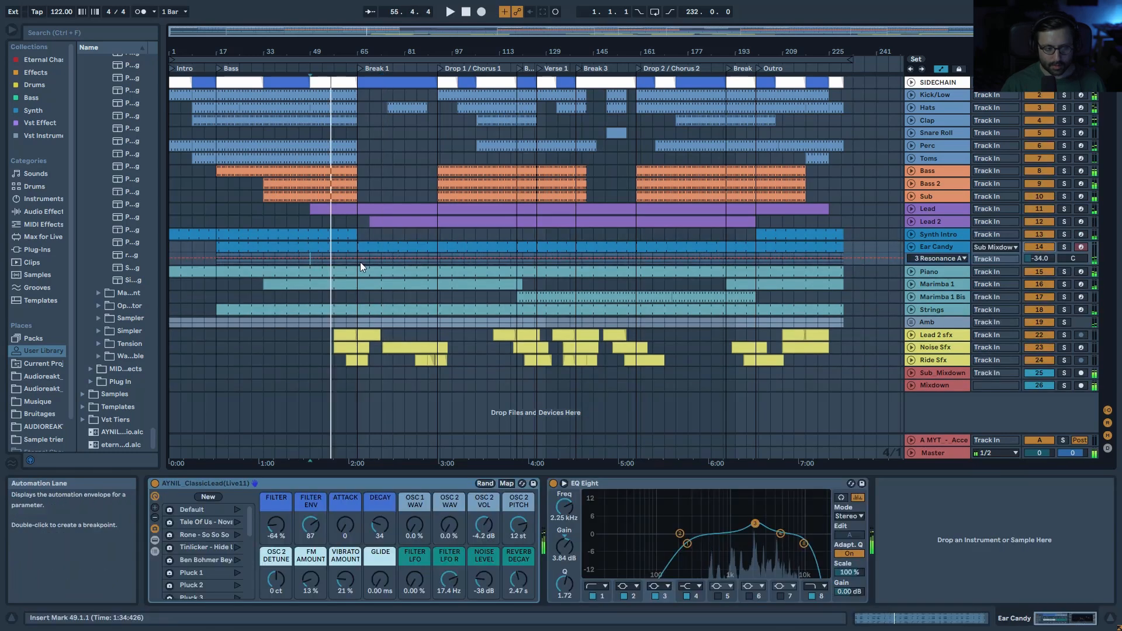
click(360, 263)
key(space)
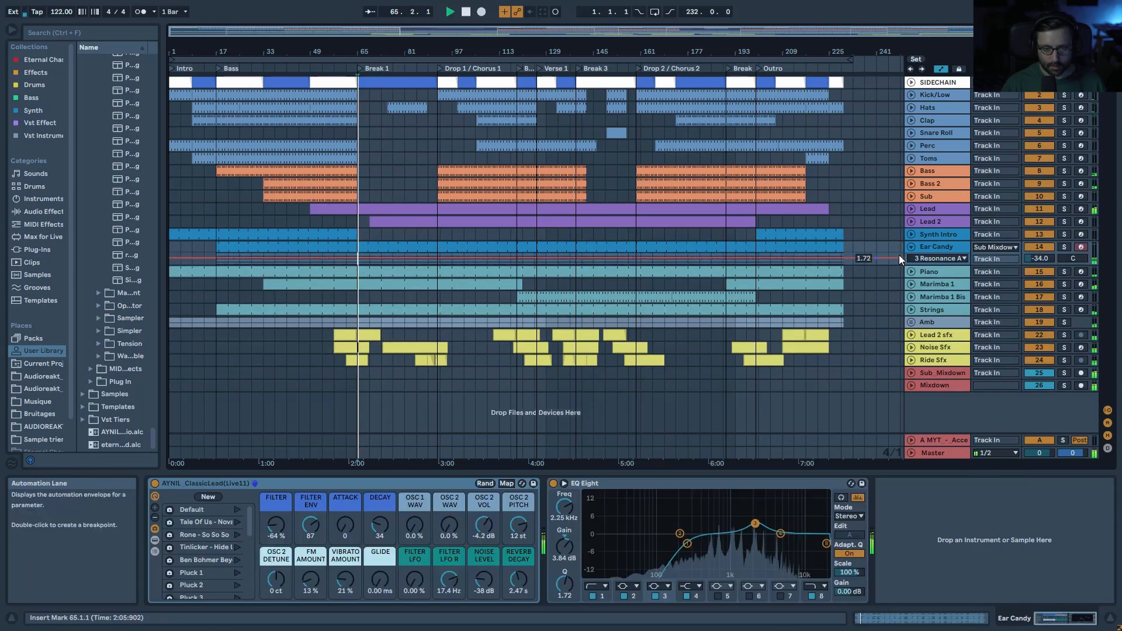
click(1040, 245)
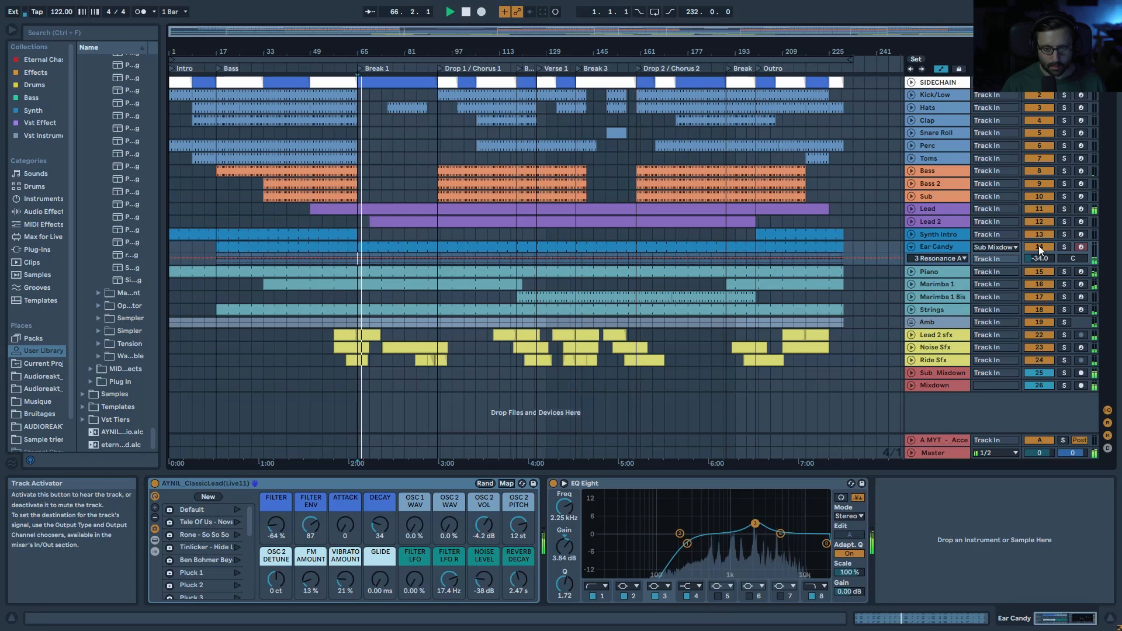
click(1039, 246)
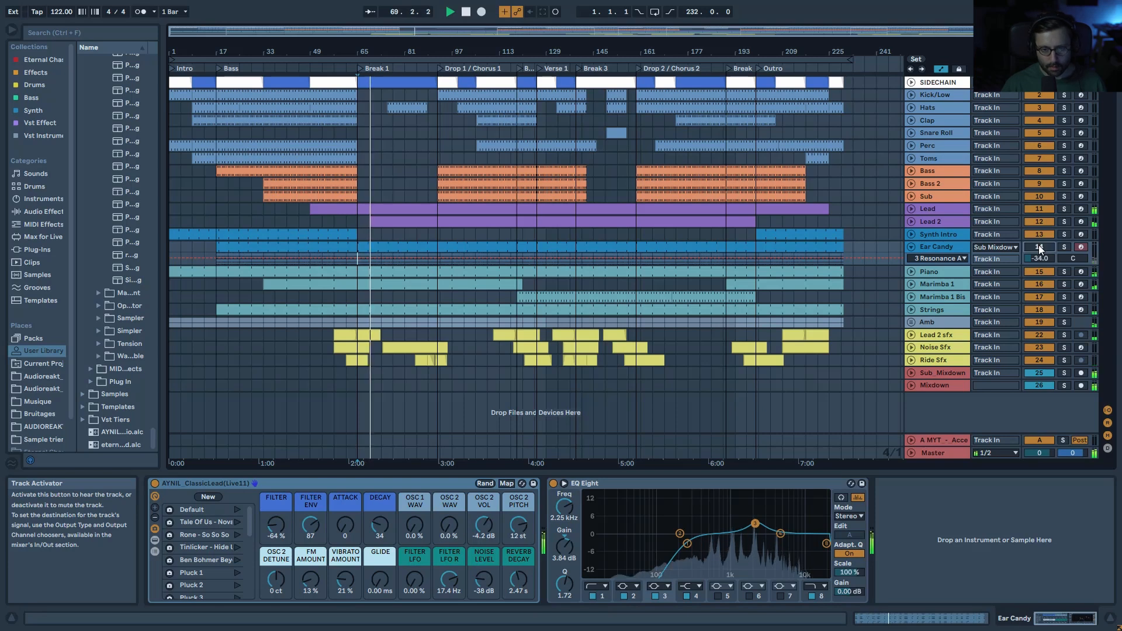
key(space)
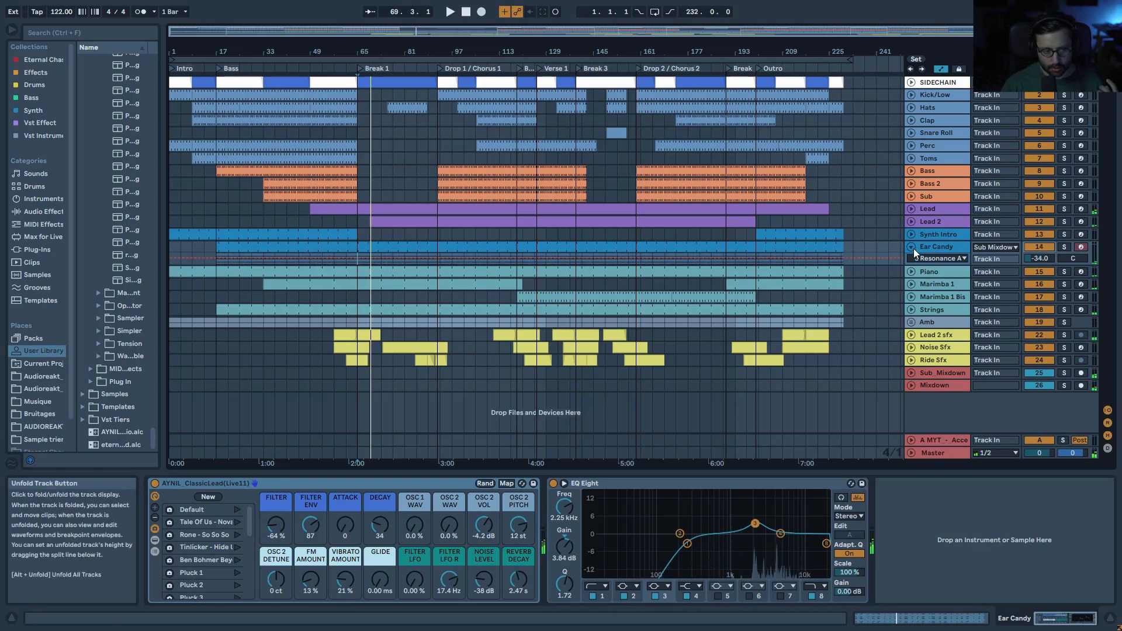
click(911, 247)
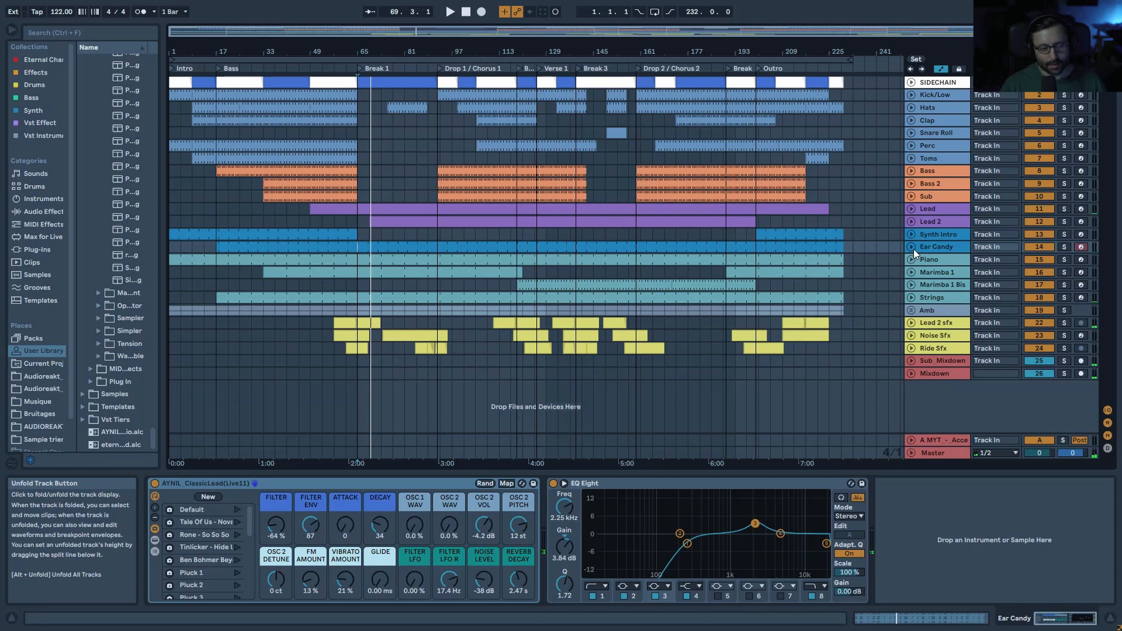
click(947, 259)
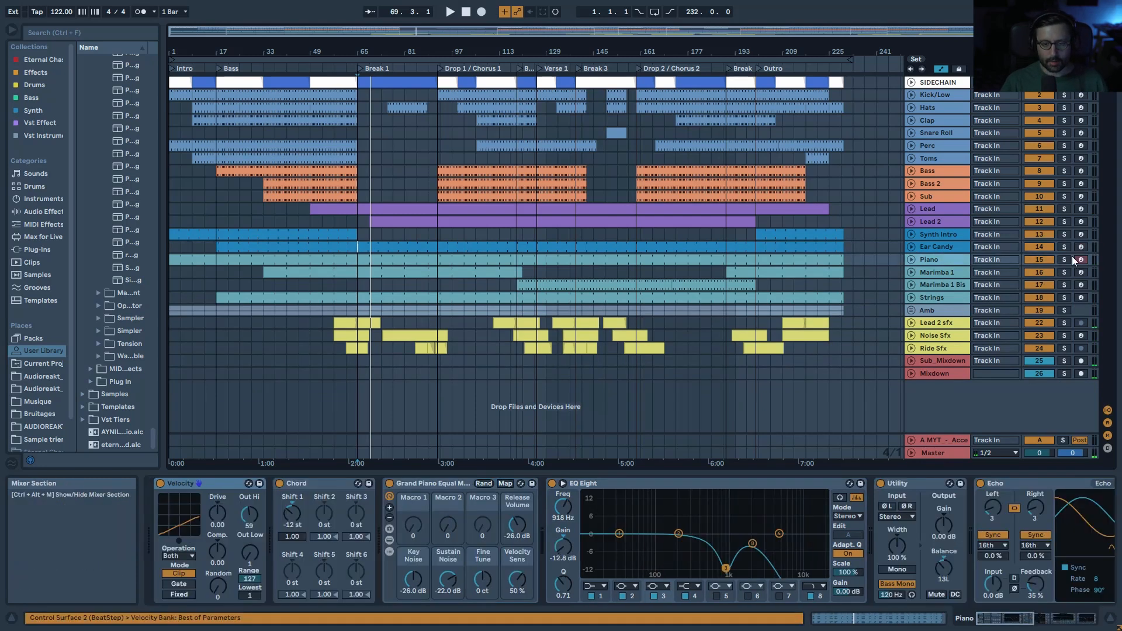
Step: Unfold Piano, zoom to bars 1–110, audition its clip, select the F3 notes, and show its devices
click(911, 260)
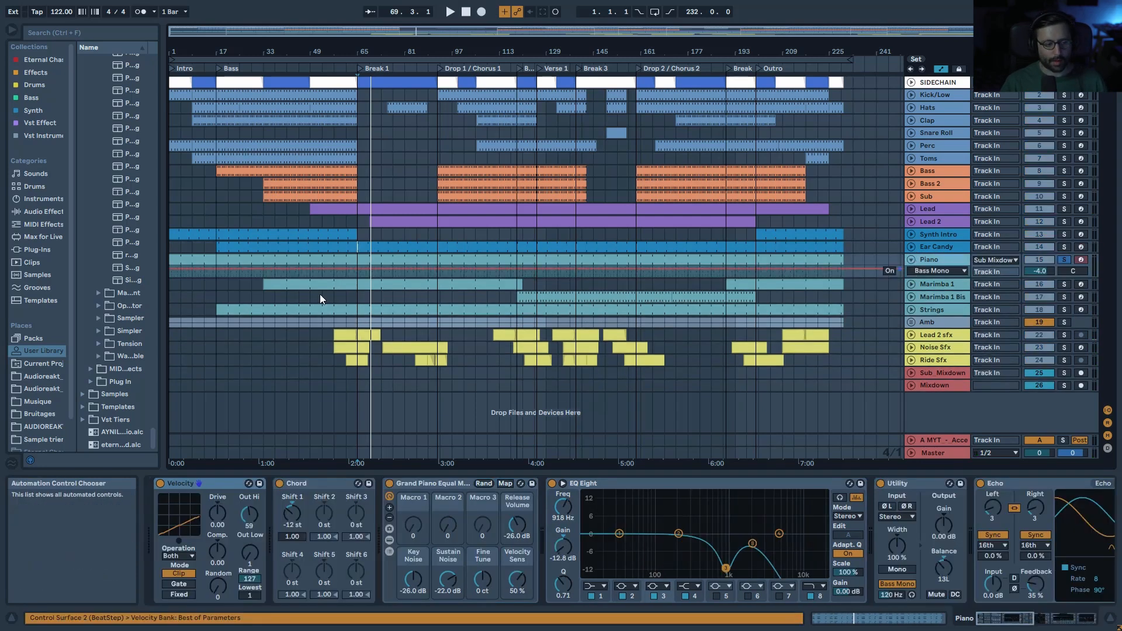
drag(359, 30, 281, 64)
click(245, 259)
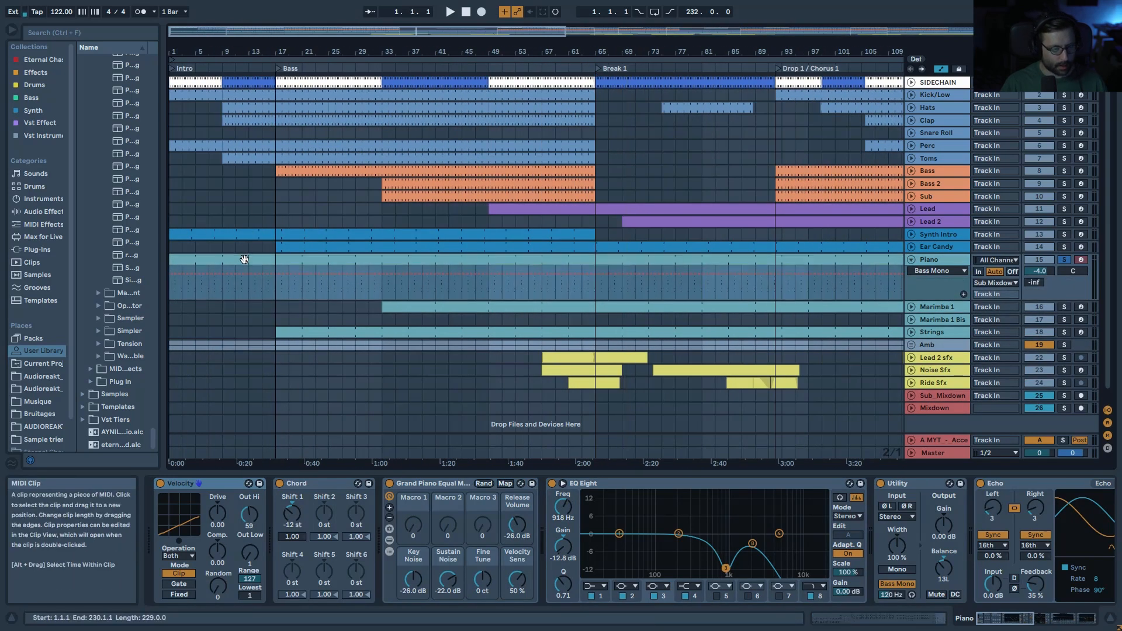
key(space)
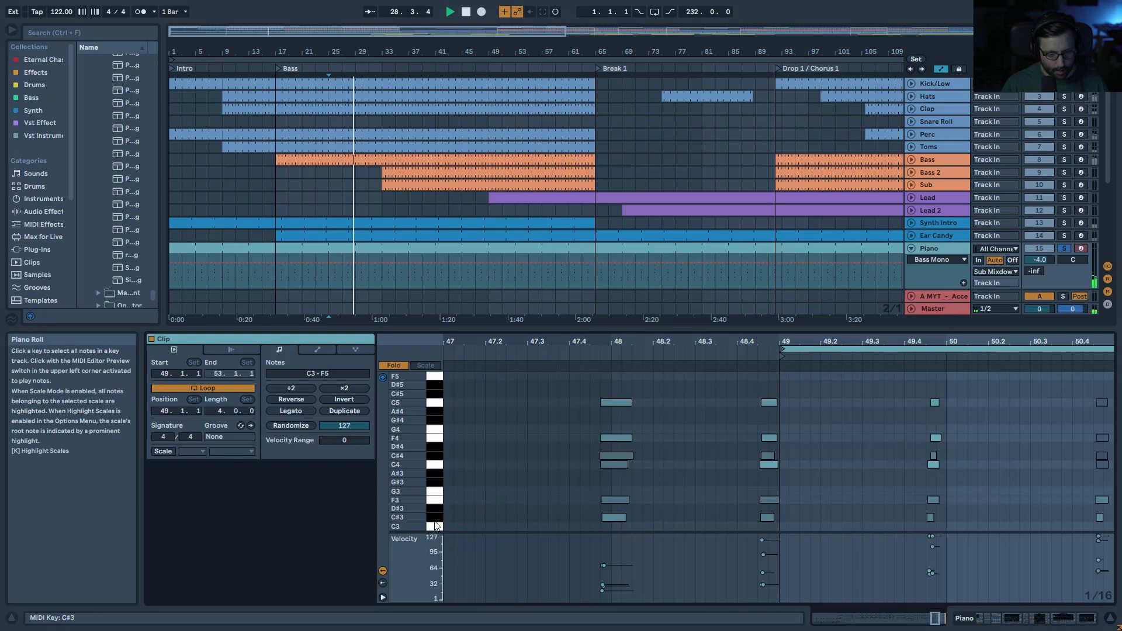
key(space)
click(435, 499)
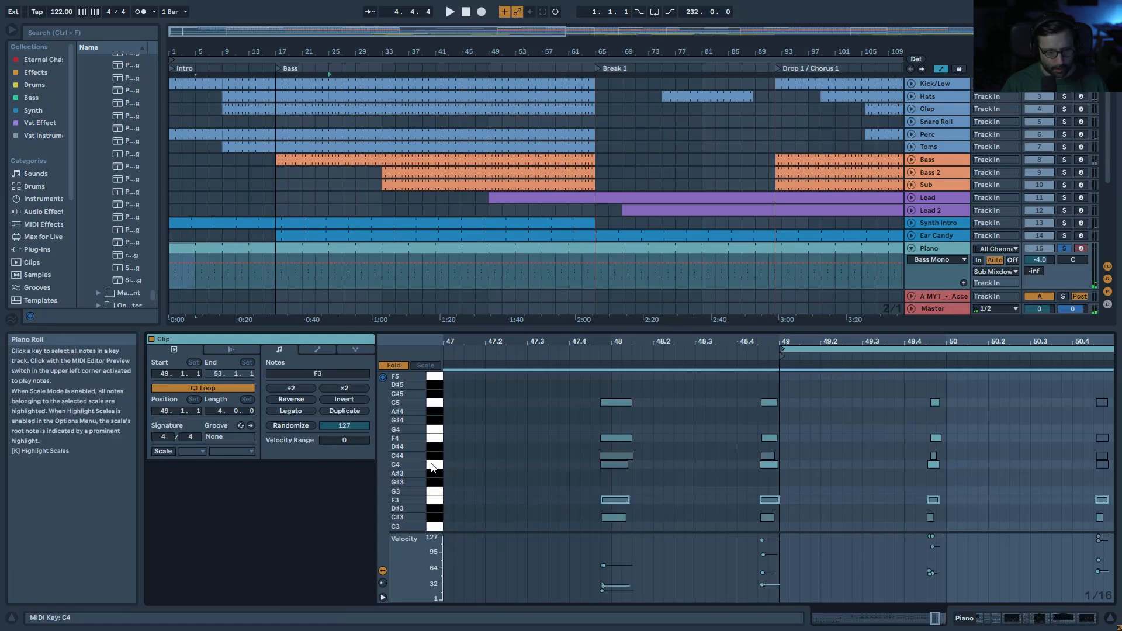
key(shift+Tab)
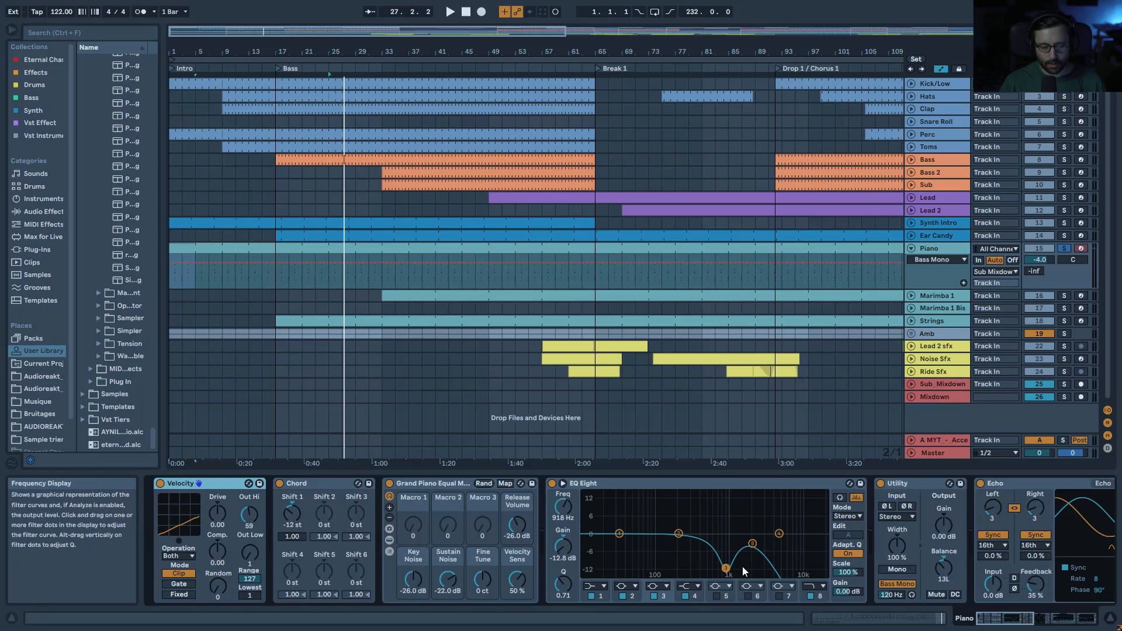
Step: From bar 25, bypass and re-enable the Piano's EQ Eight, then show its EQ Frequency automation song-wide
key(space)
click(551, 484)
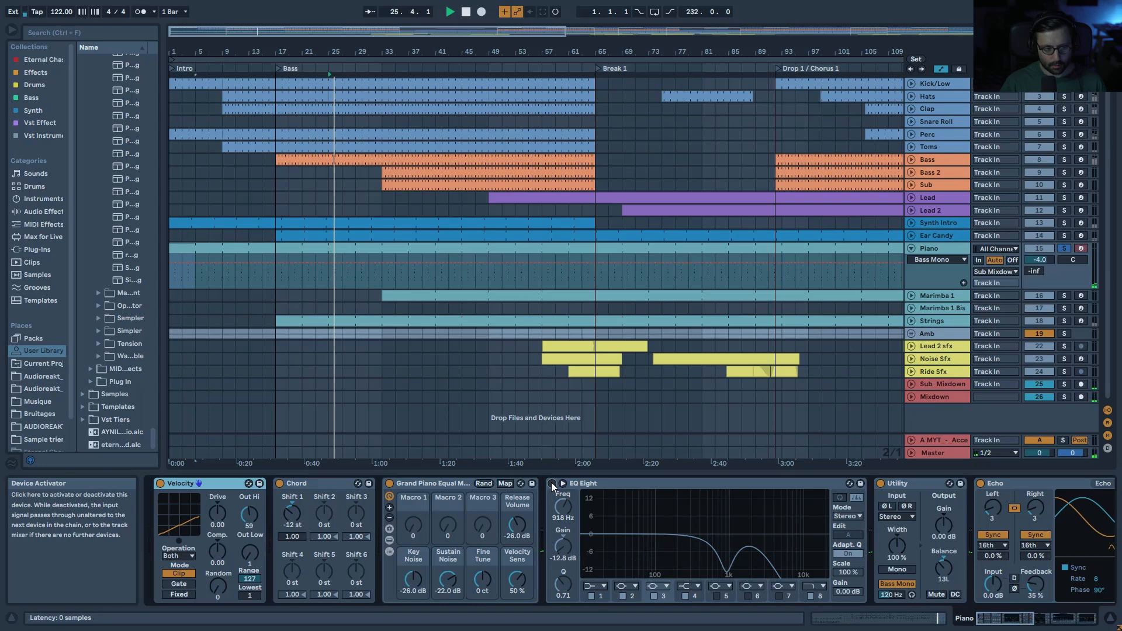
click(551, 483)
scroll(965, 594, right, 10)
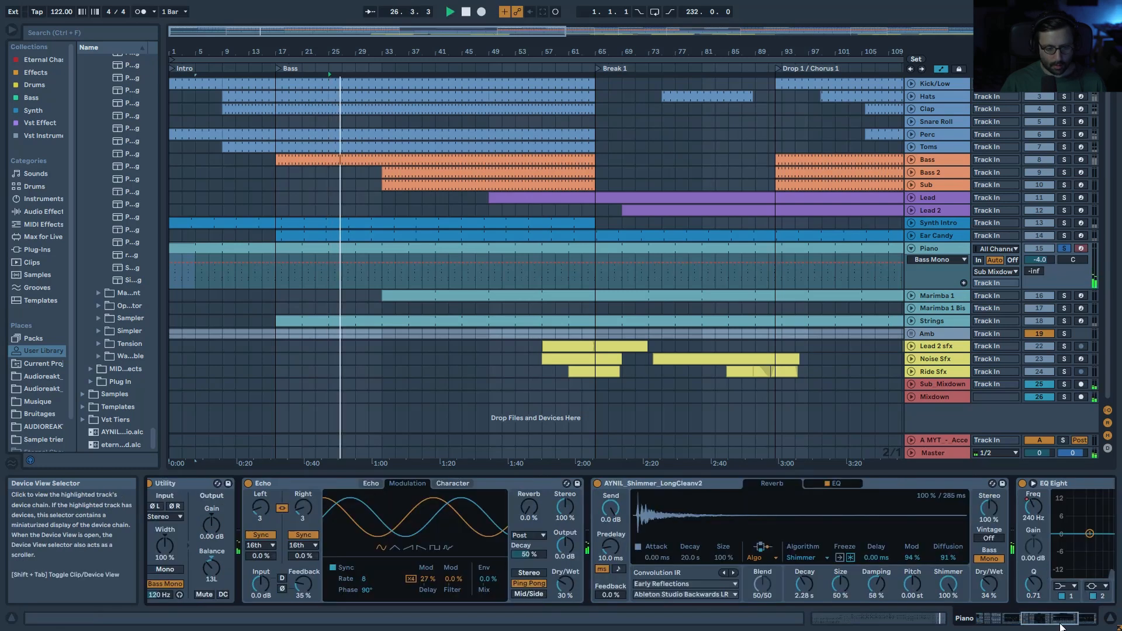
click(747, 510)
drag(678, 52, 678, 31)
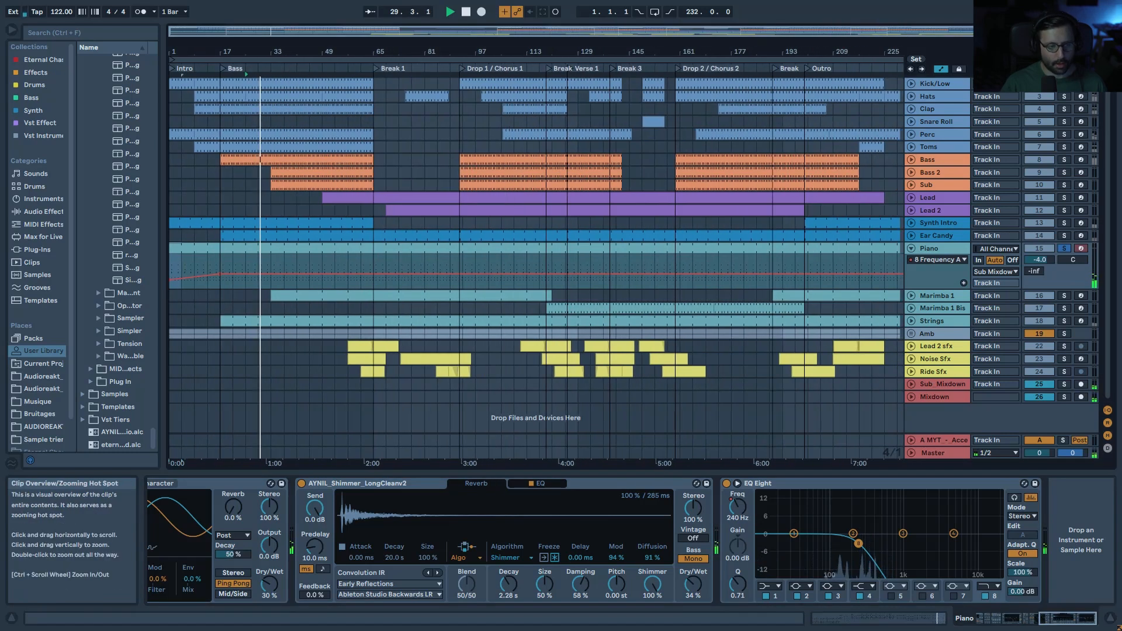
Step: Replay from bar 17 with the Piano devices shown, then stop and bring up Marimba 1
click(466, 11)
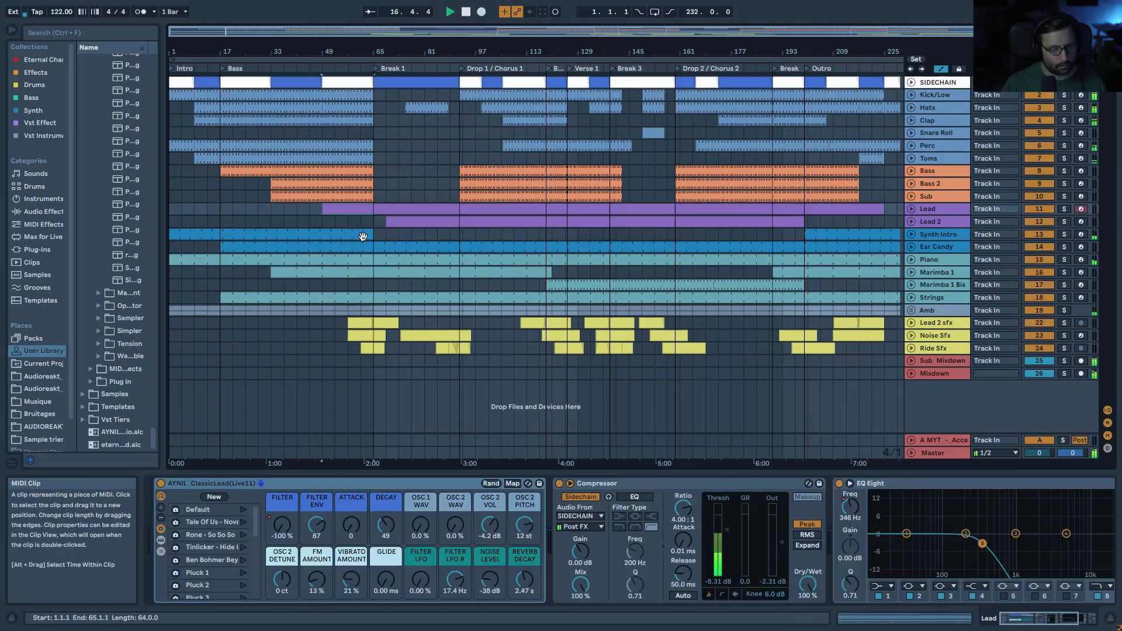
key(space)
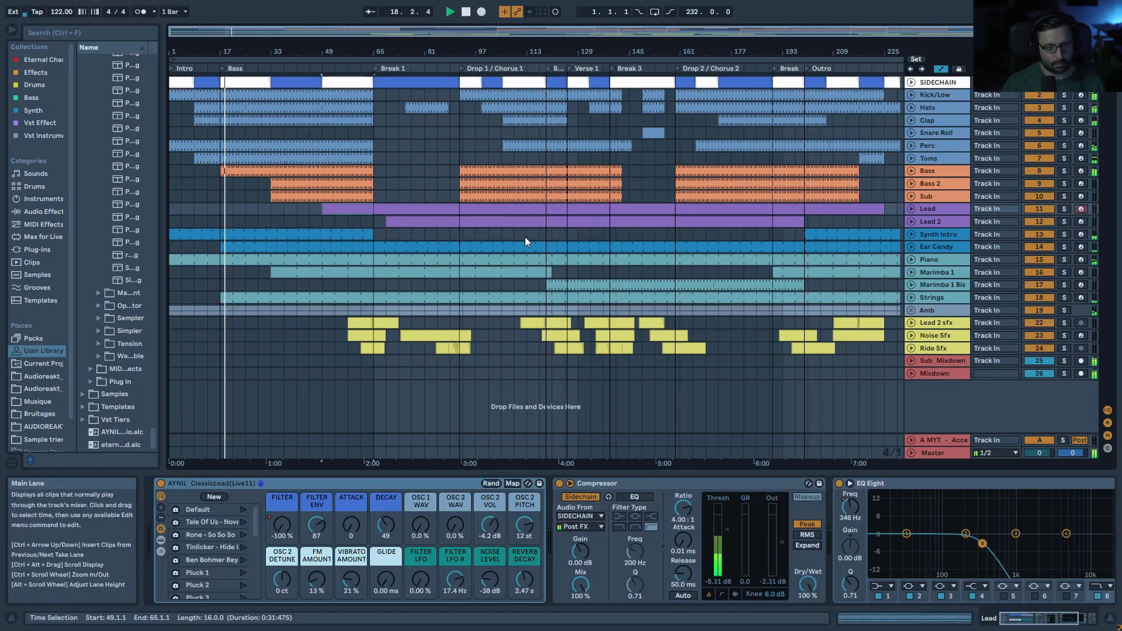
click(938, 262)
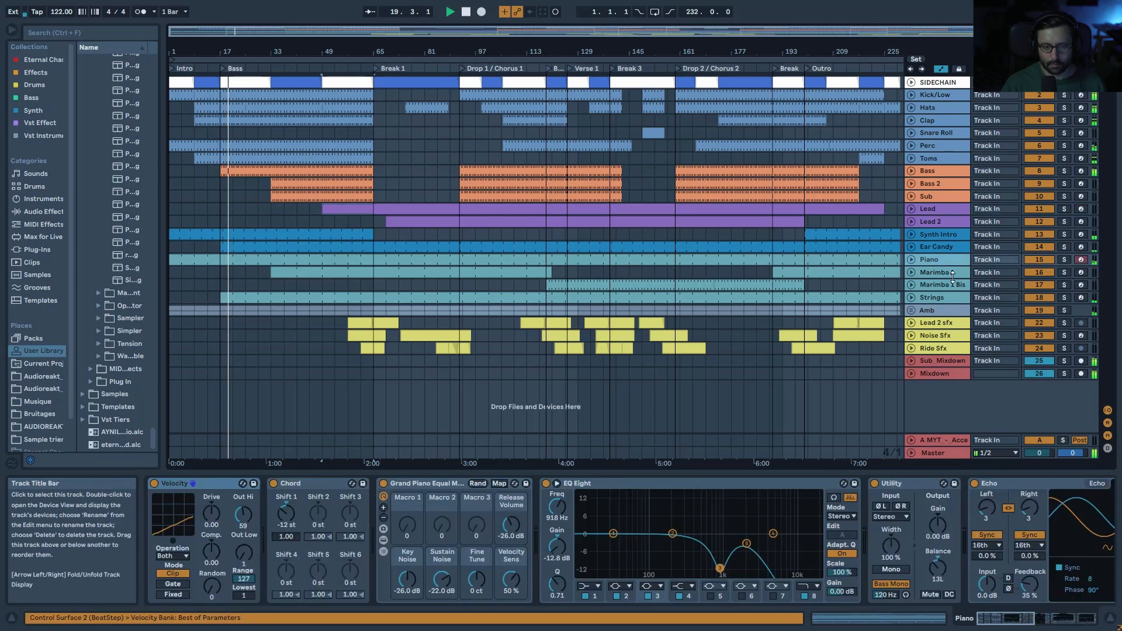
key(space)
click(953, 272)
Step: Unfold Marimba 1 to its volume automation and play its clip from bar 33
click(1064, 272)
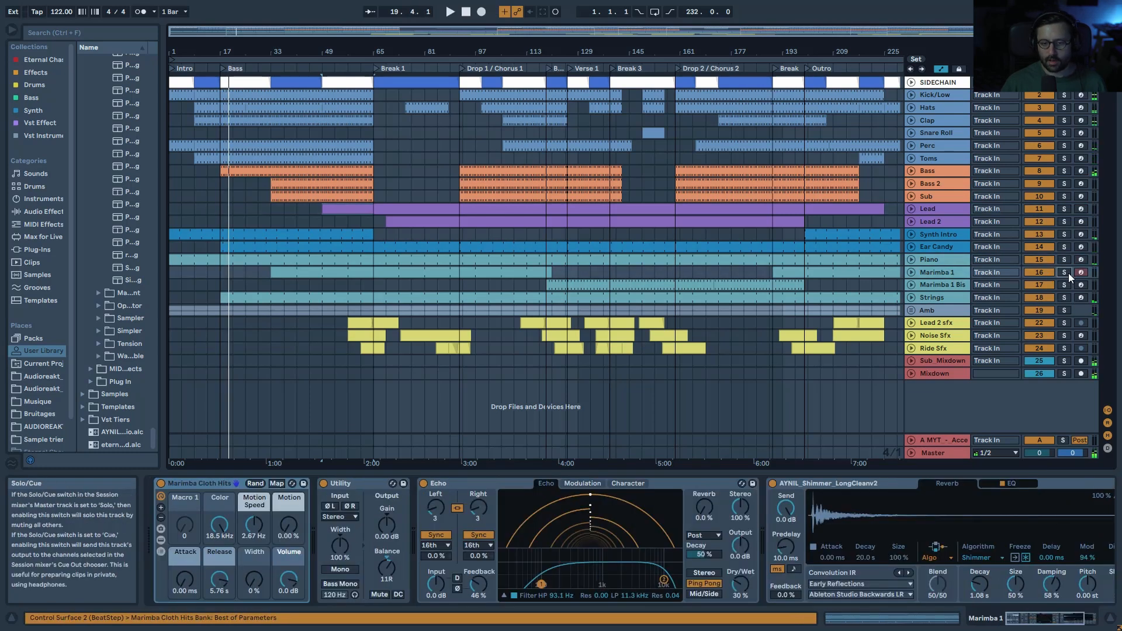
click(912, 273)
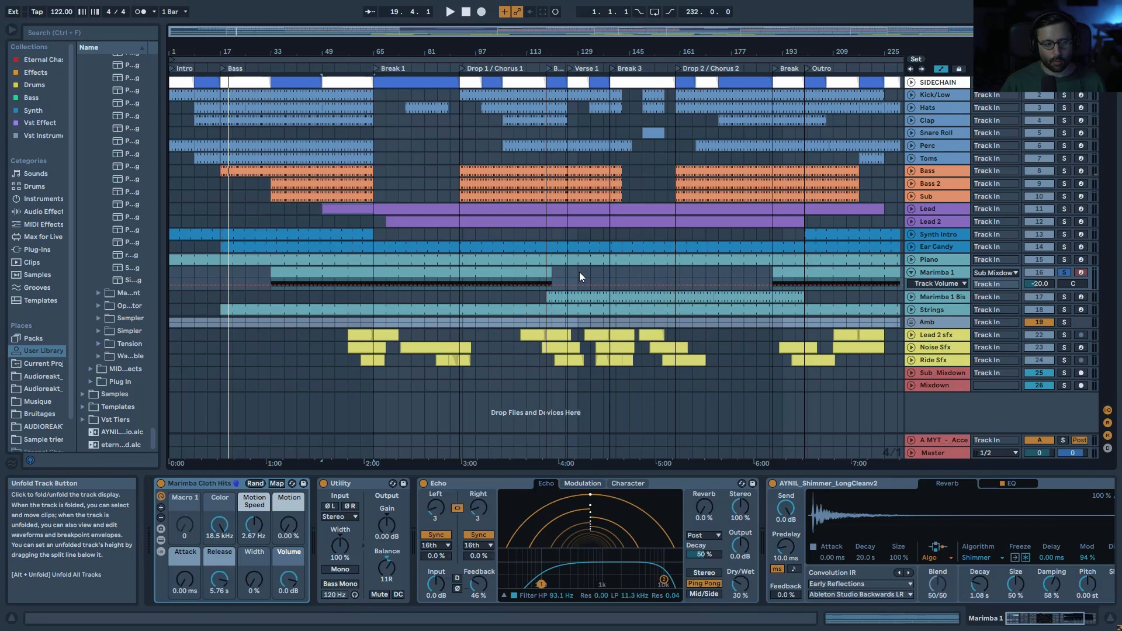
click(304, 273)
key(space)
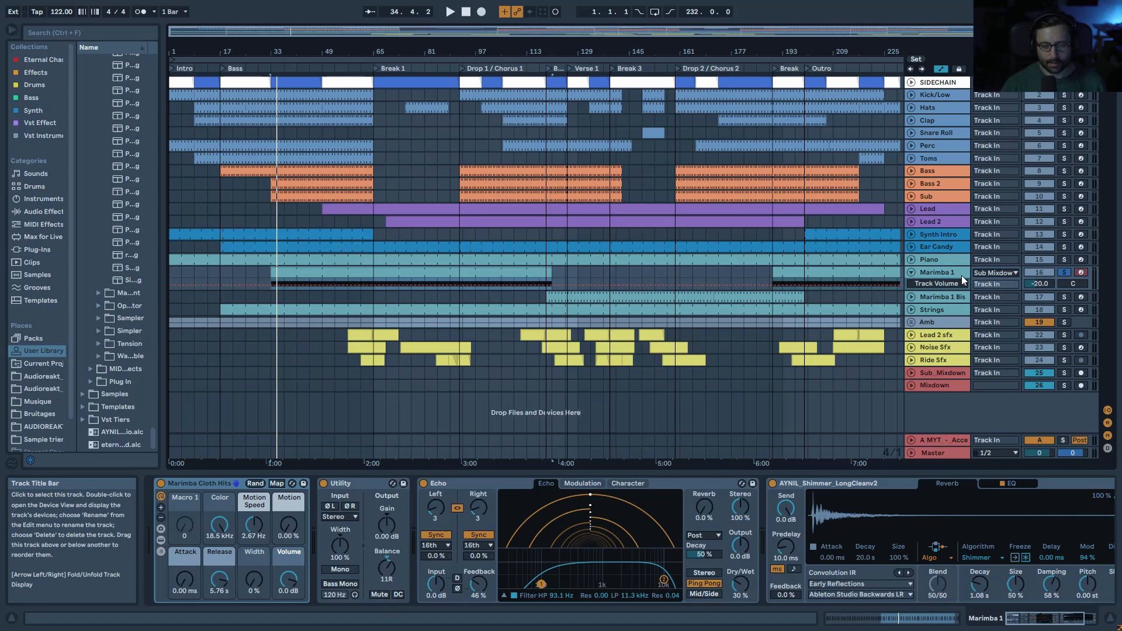
Step: Select the Marimba 1 clip range 33–121, replay from bar 33, and solo then unsolo the track
click(1064, 272)
click(493, 275)
key(space)
click(1065, 272)
click(1067, 269)
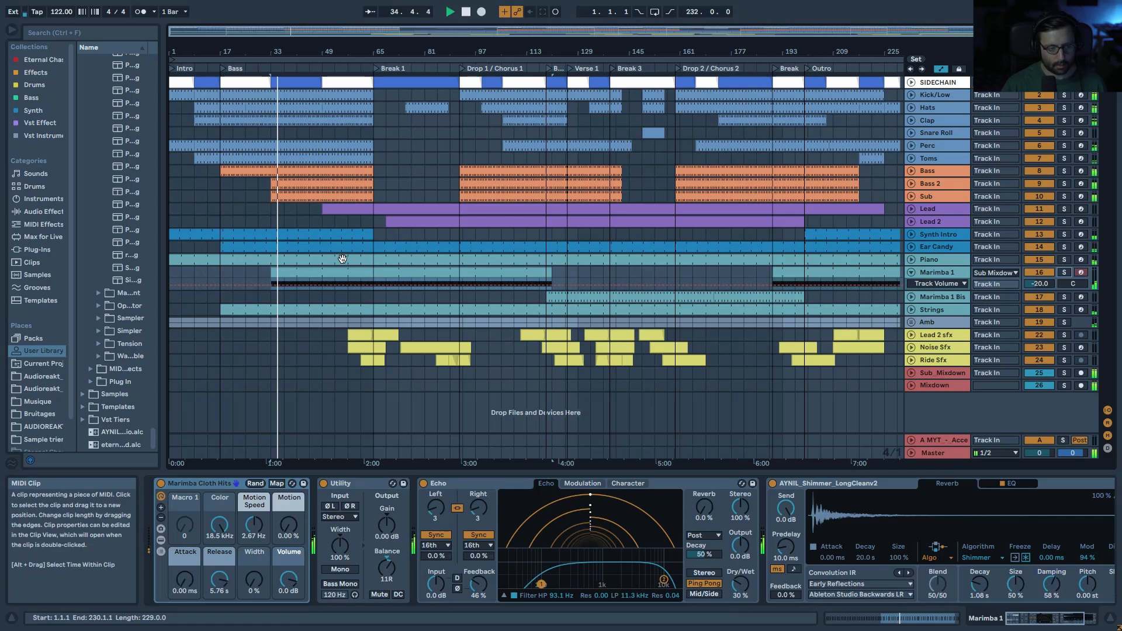
Step: Open the Marimba 1 clip, fit its 7–15 loop, and try shortening the loop to bar 10 before undoing
double_click(276, 272)
key(space)
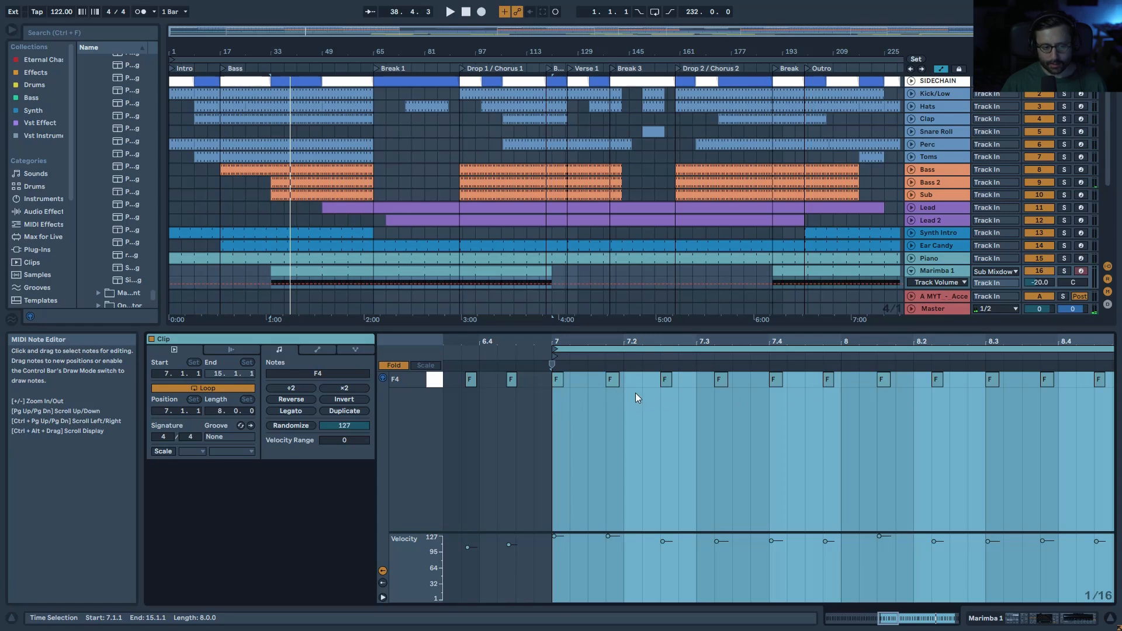
drag(630, 342, 630, 329)
key(space)
drag(755, 344, 987, 339)
key(space)
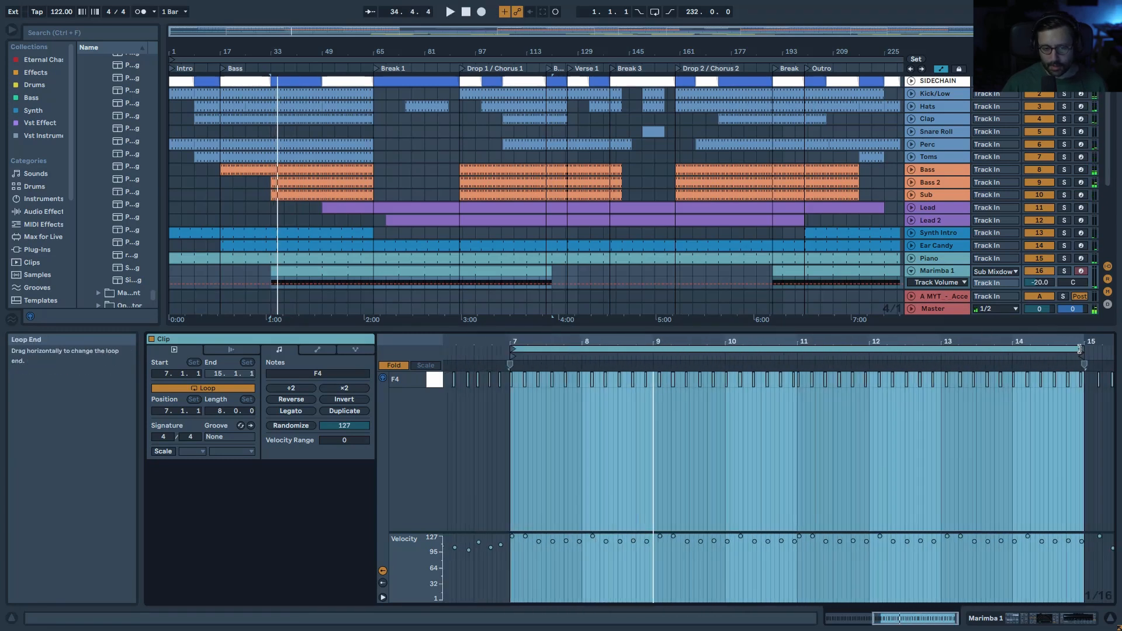
drag(1079, 349, 725, 349)
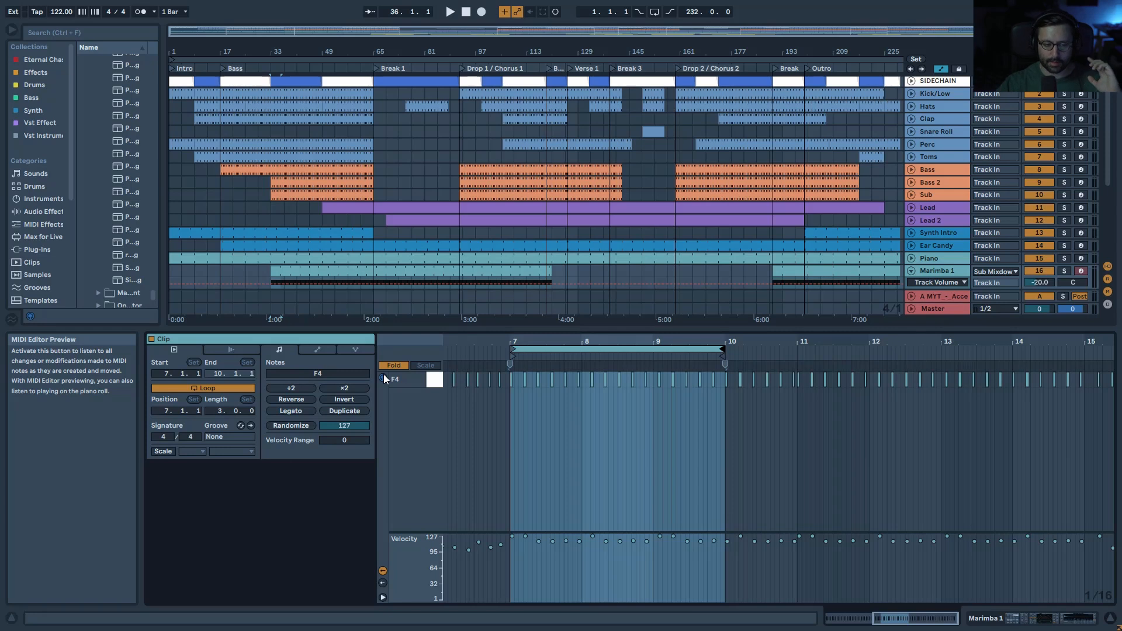
key(ctrl+z)
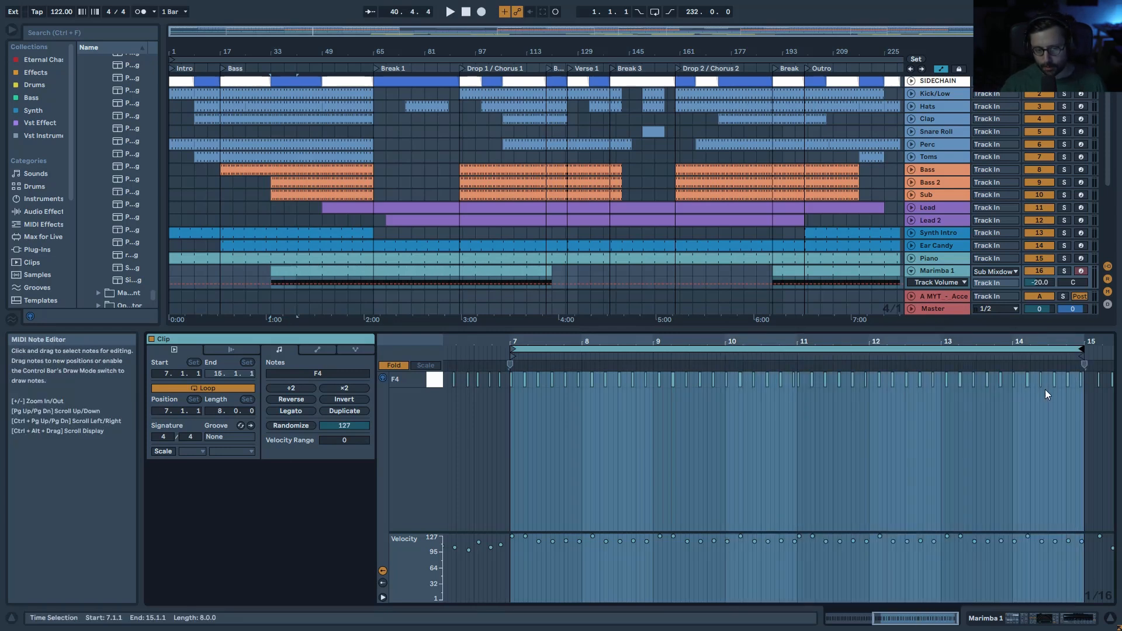
Step: Enlarge the arrangement, play Marimba 1 from bar 49, then fold it and select Marimba 1 Bis
drag(917, 327, 920, 392)
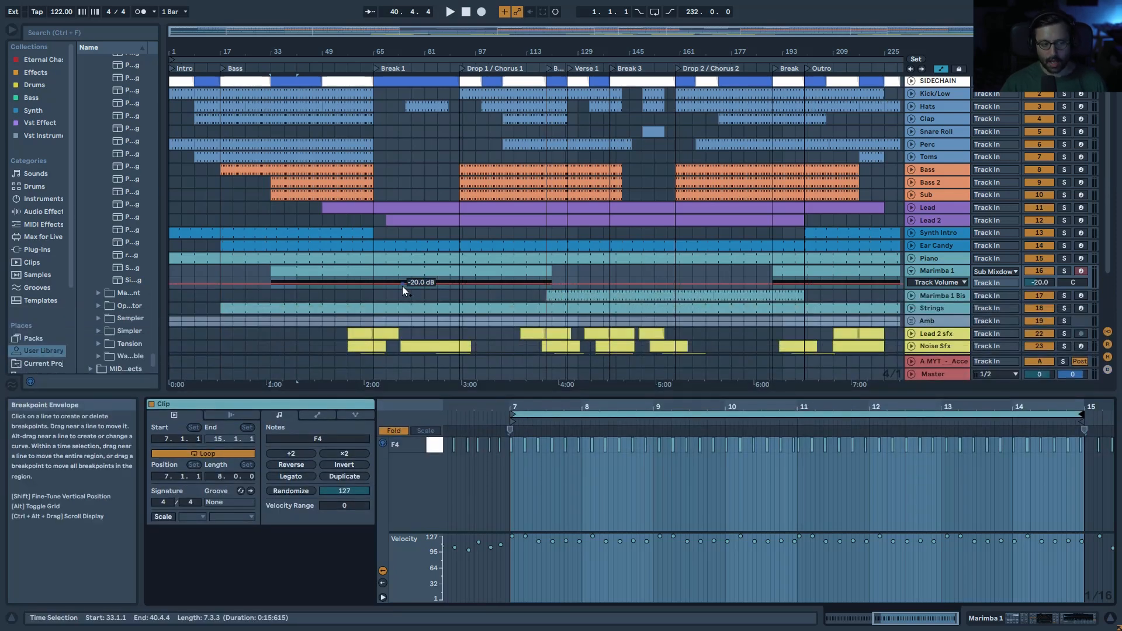
click(945, 270)
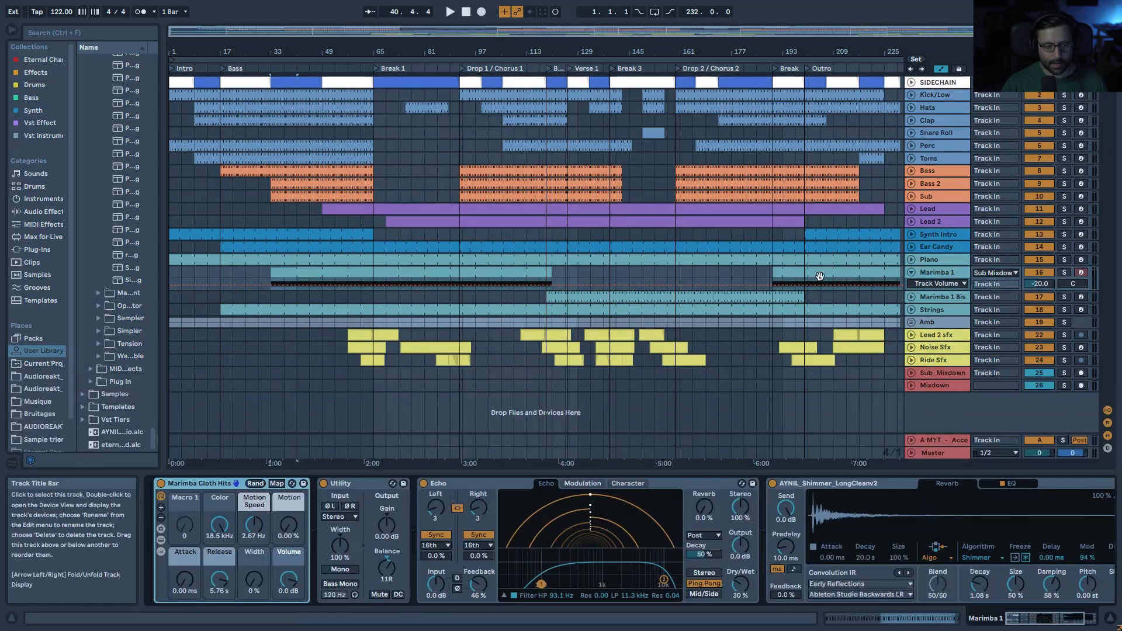
click(320, 284)
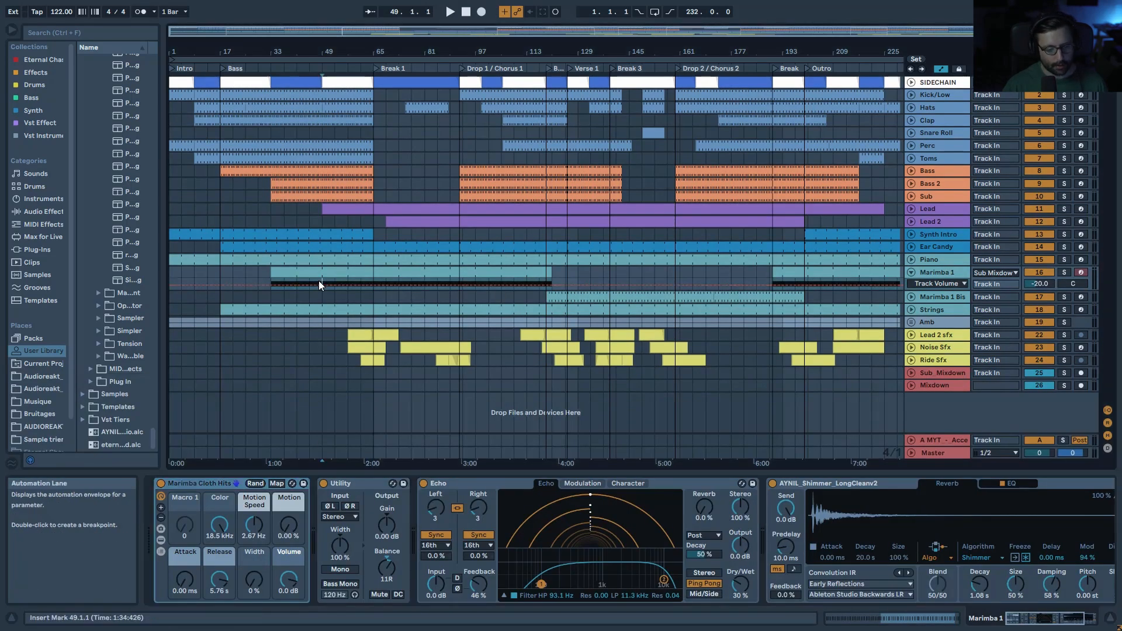
key(space)
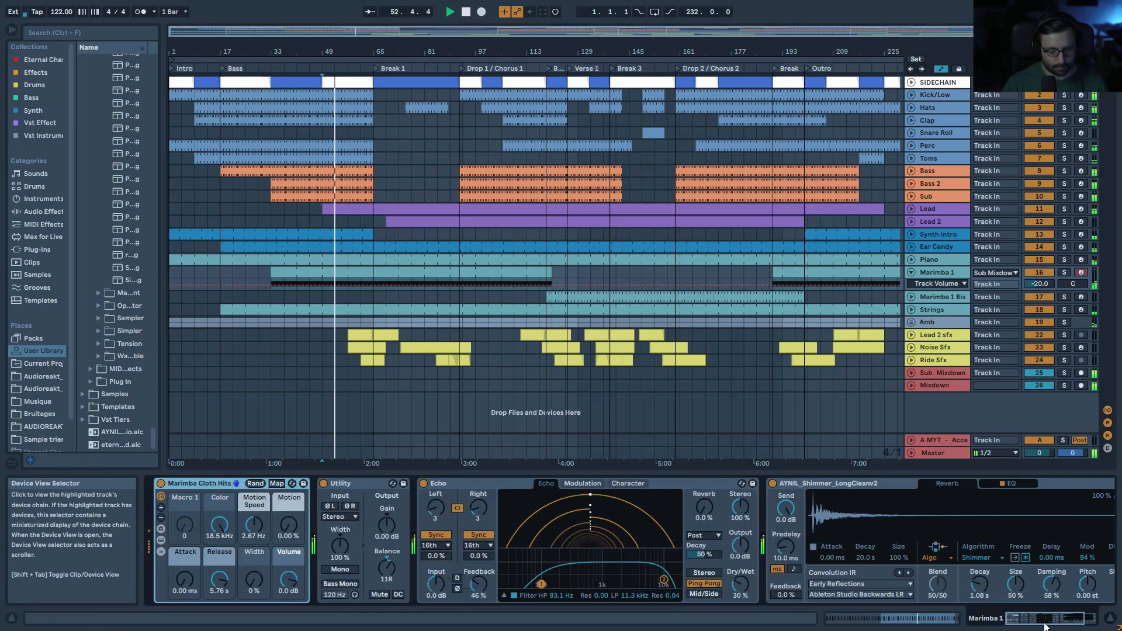
key(space)
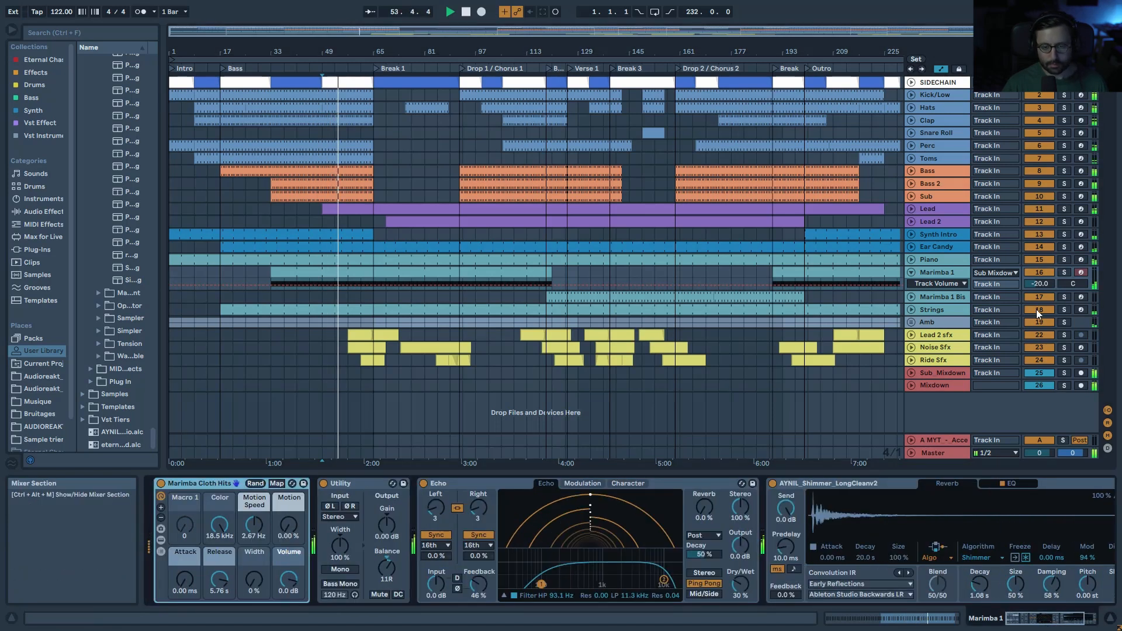
click(912, 272)
click(949, 283)
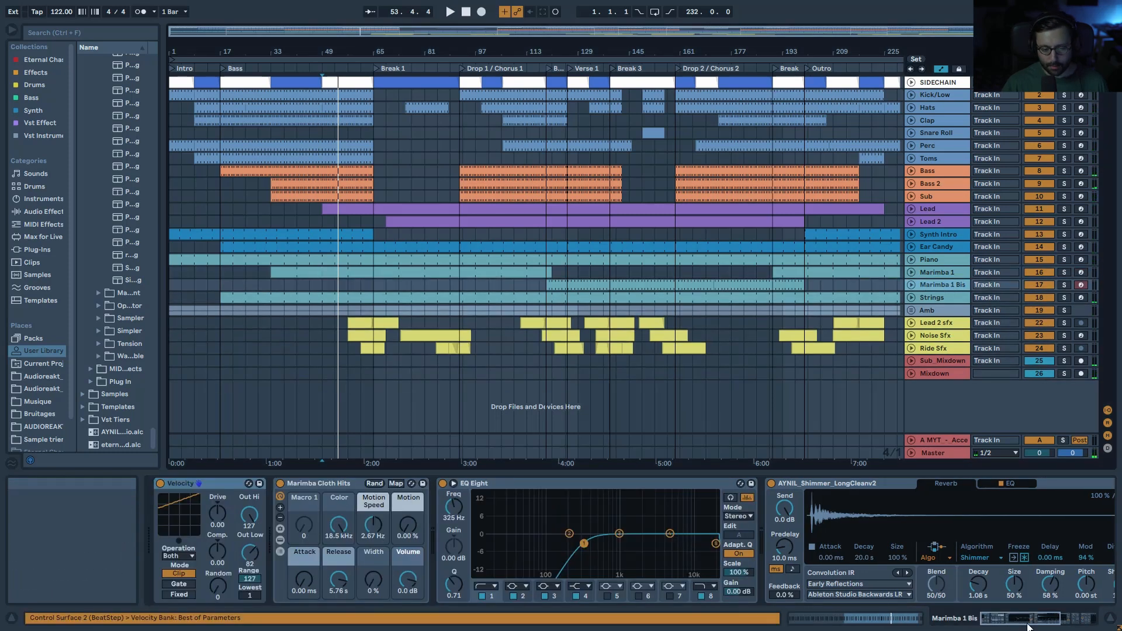
Step: Solo and unfold Marimba 1 Bis, and open its clip notes fitted to the 2.3–3.3 loop
click(568, 285)
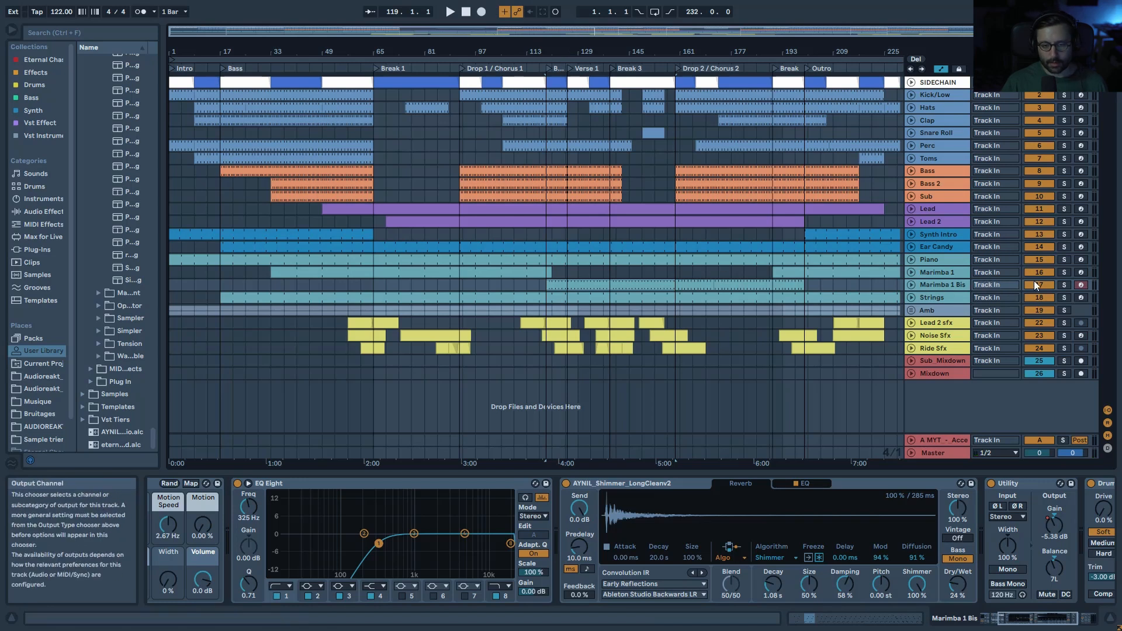
click(1064, 285)
key(space)
click(910, 285)
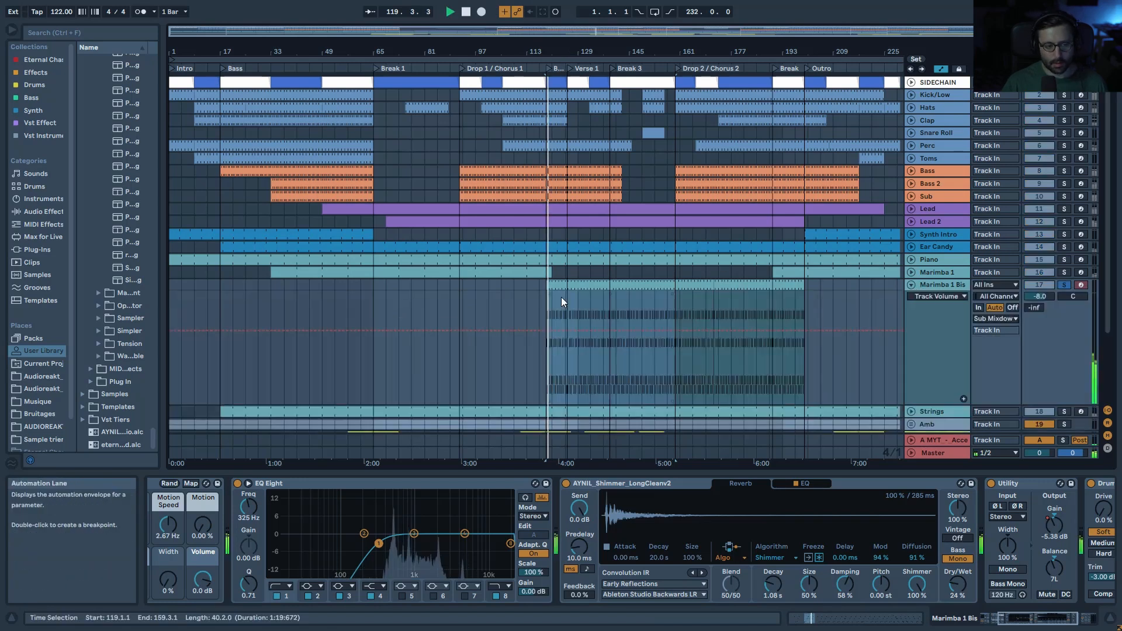
double_click(561, 297)
double_click(575, 407)
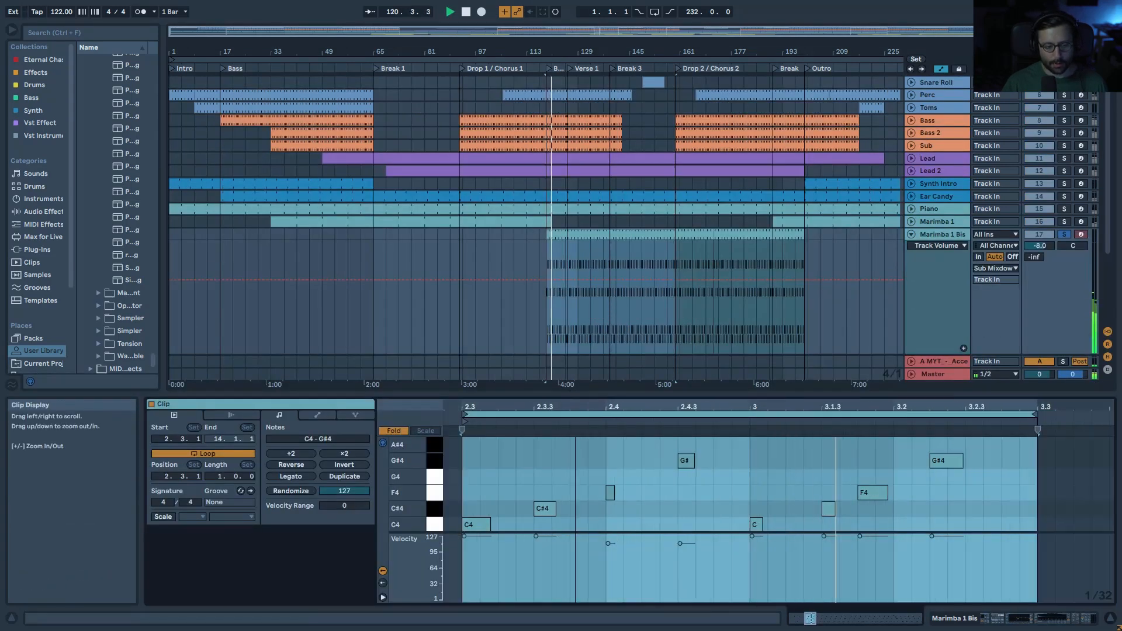
key(space)
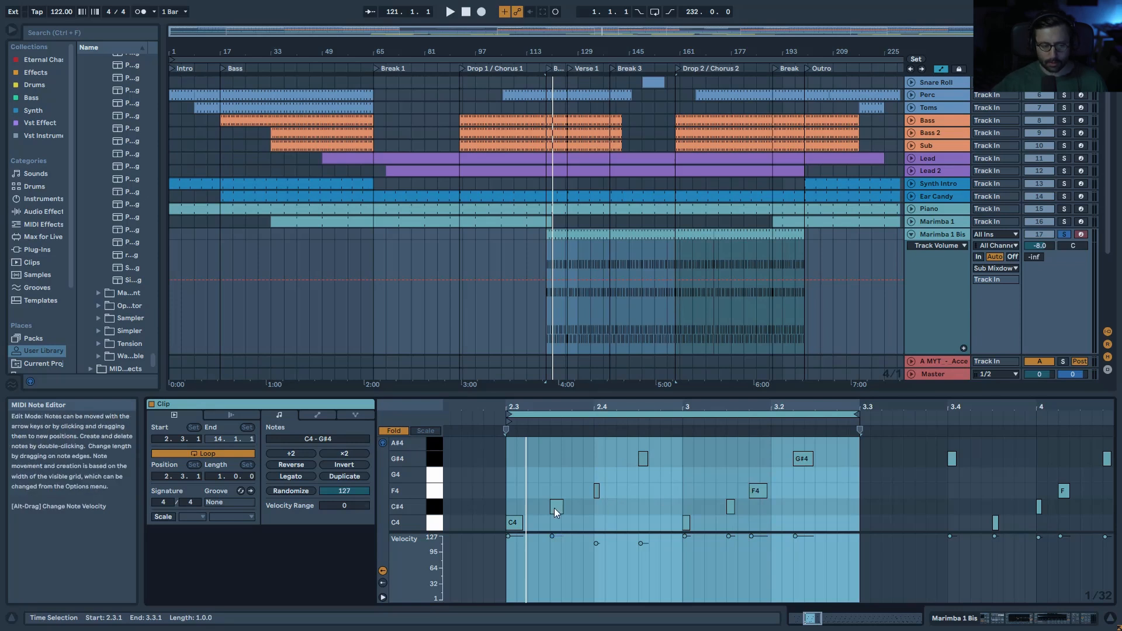
Step: Replay with the Lead track briefly soloed while zooming out to the whole song
key(space)
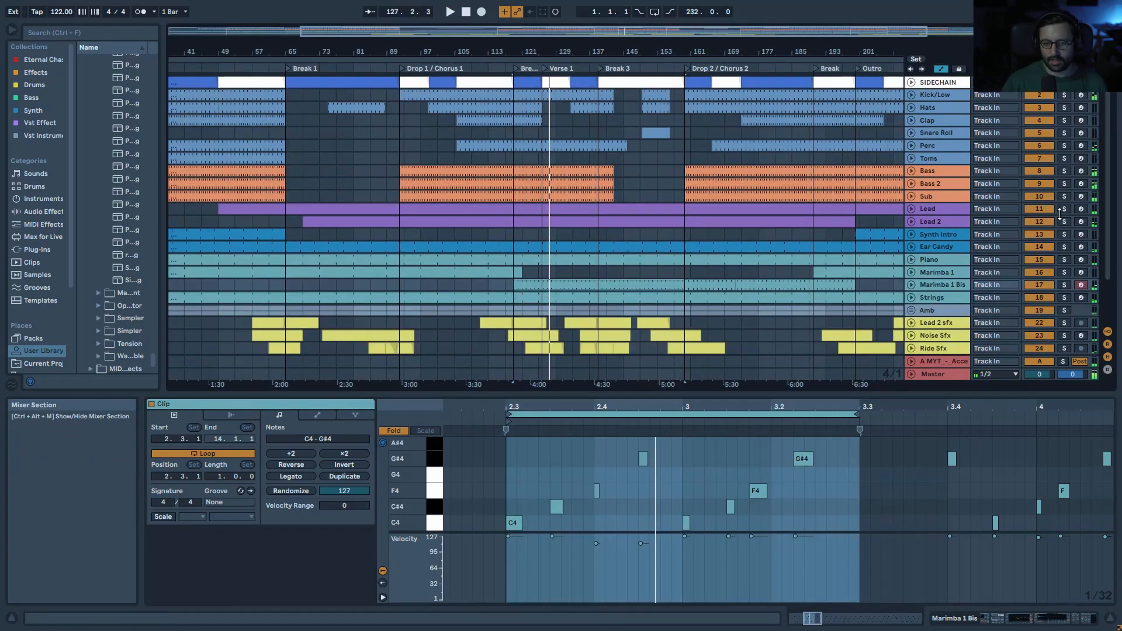
click(1064, 209)
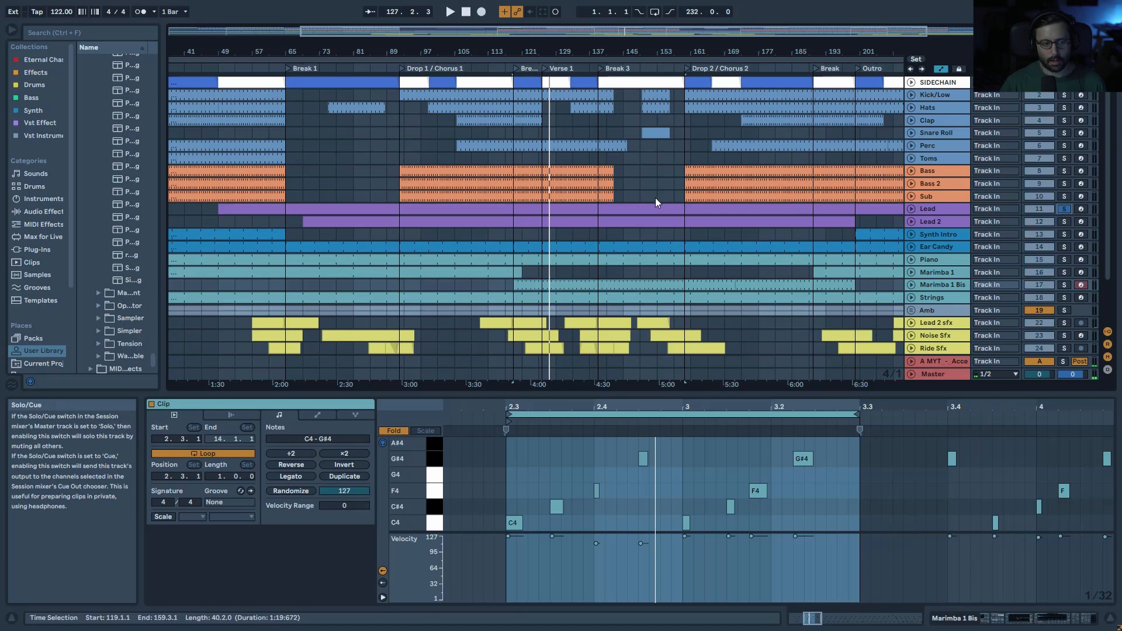
drag(566, 33, 567, 11)
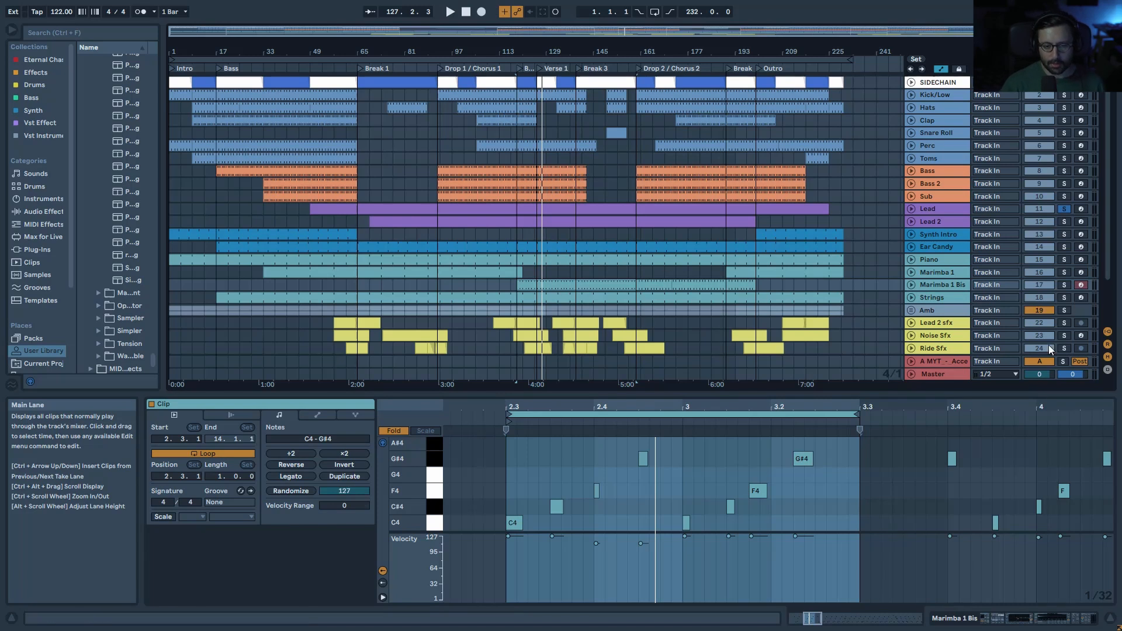
click(1064, 209)
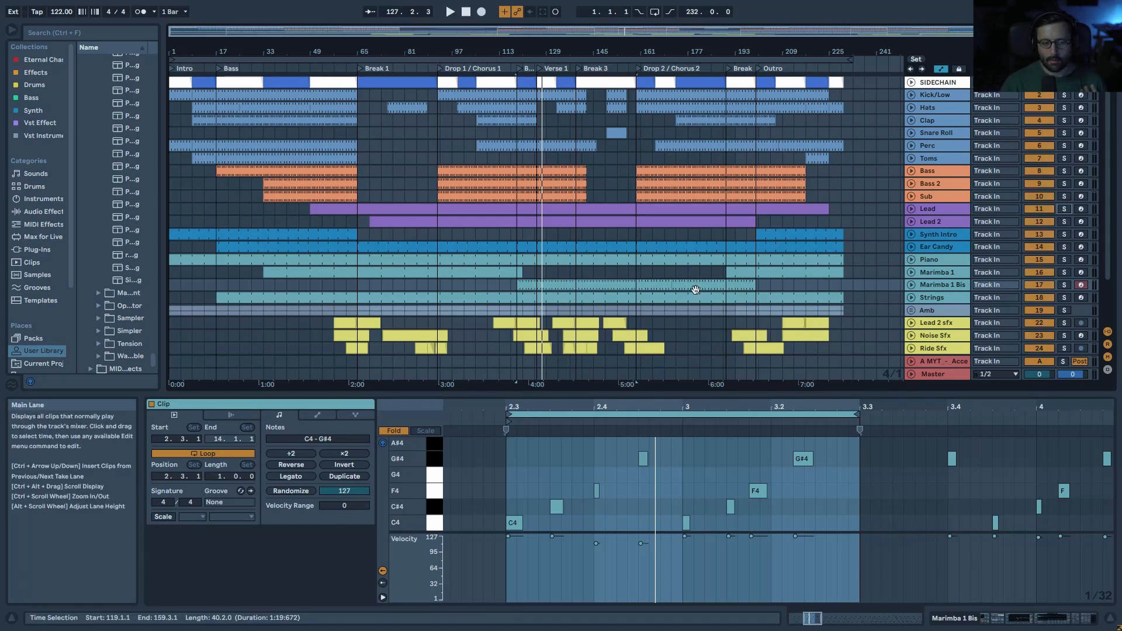
drag(619, 31, 643, 73)
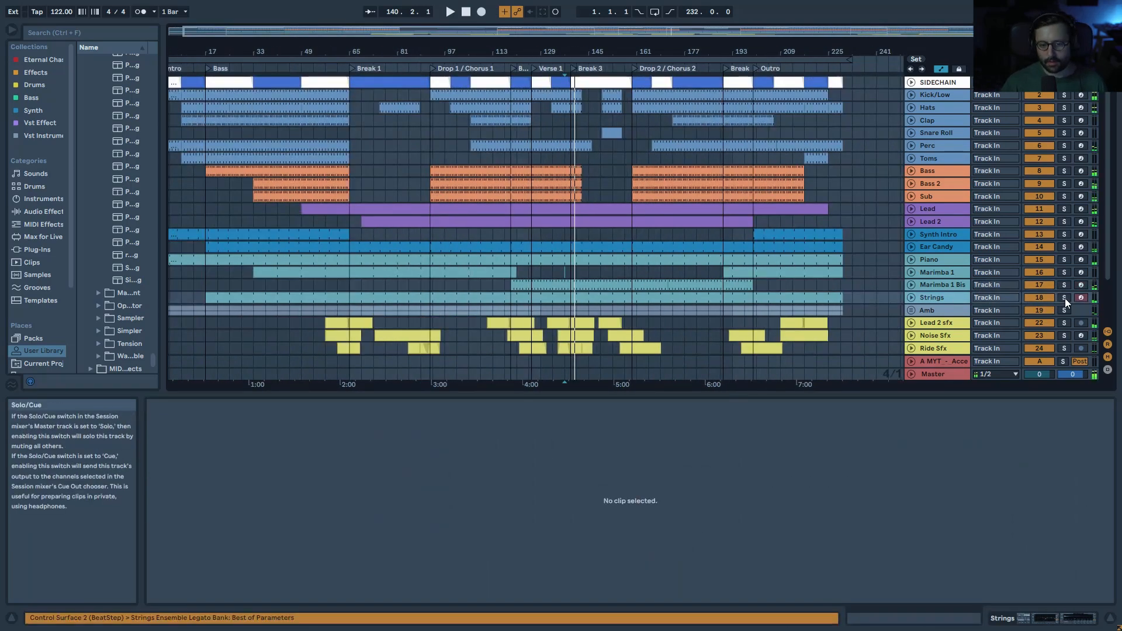
Step: Reveal the Strings automation lane, start playback, and open the Strings clip's notes fitted to their range
key(Right)
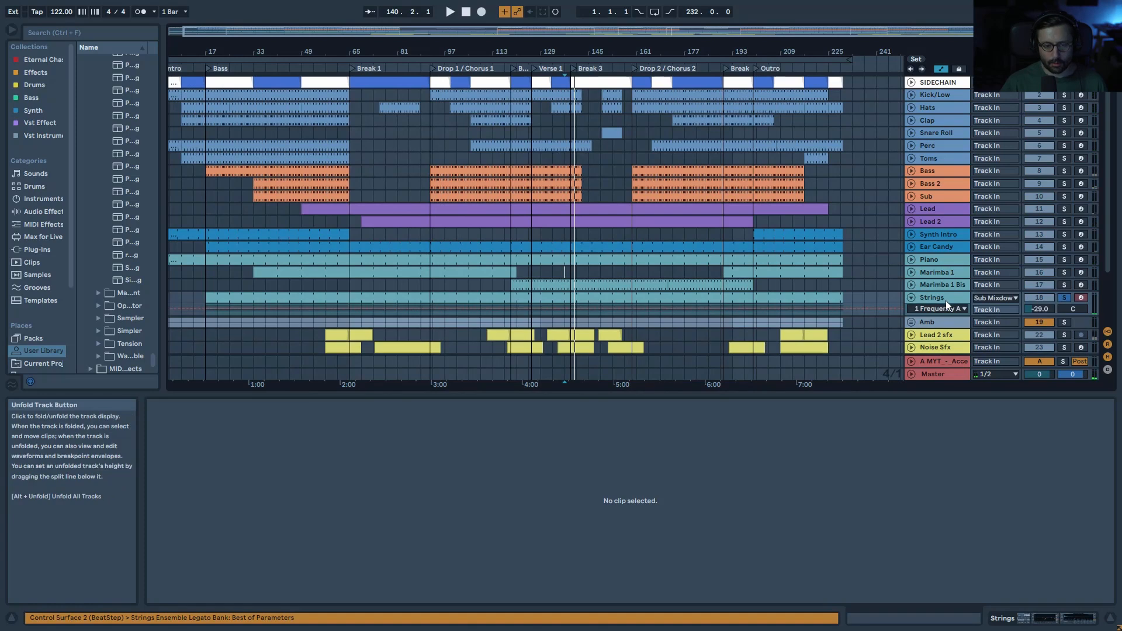
double_click(576, 302)
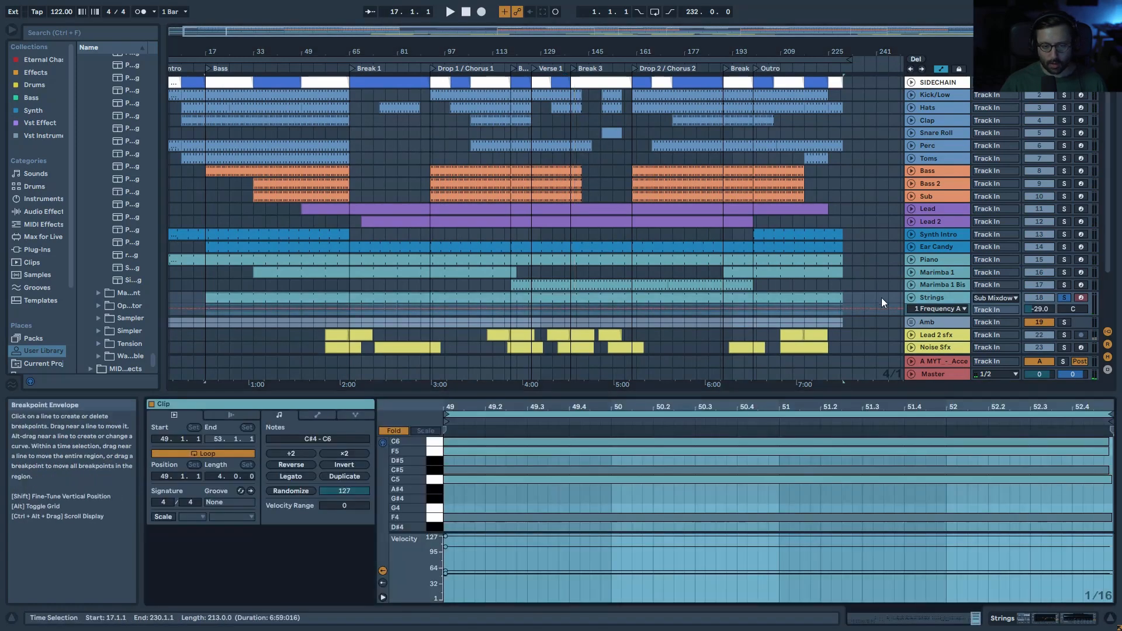
click(938, 297)
key(space)
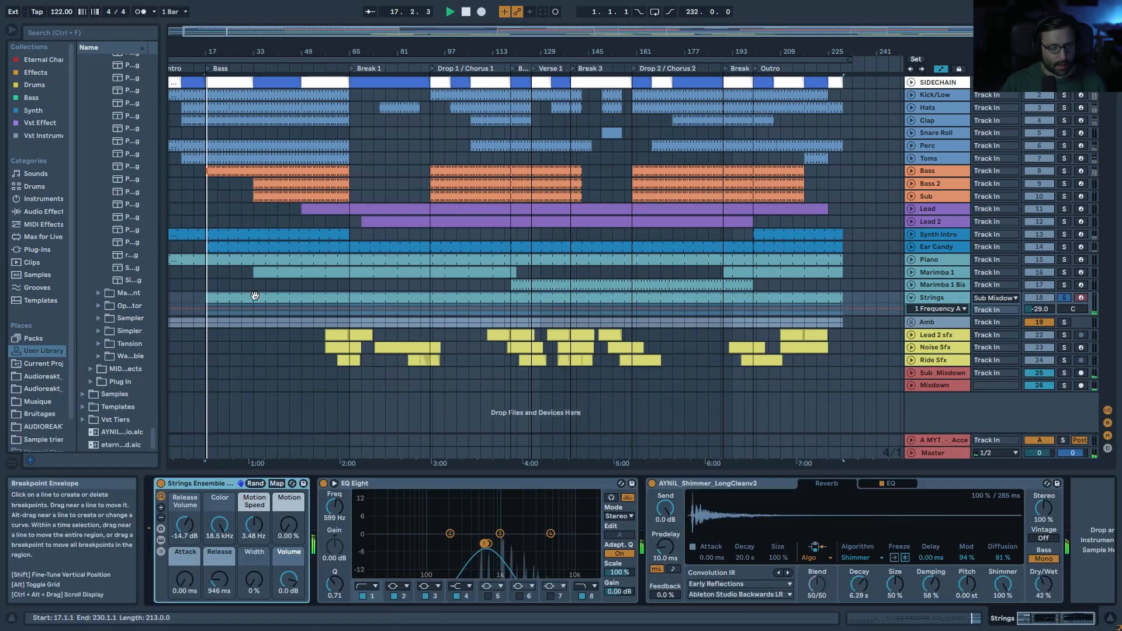
double_click(240, 302)
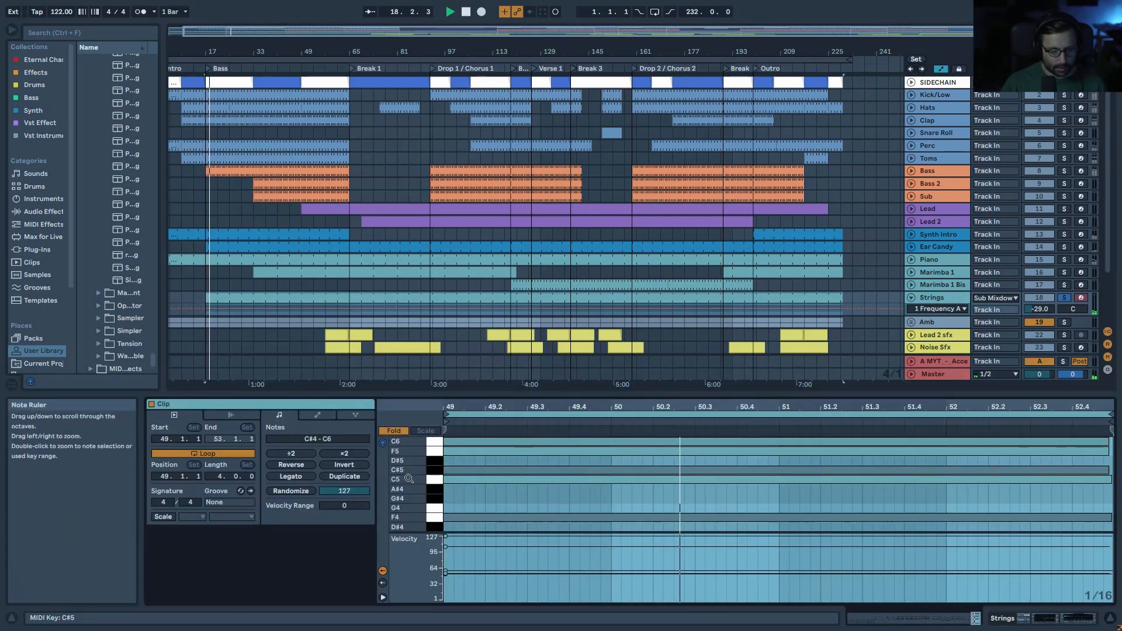
double_click(438, 475)
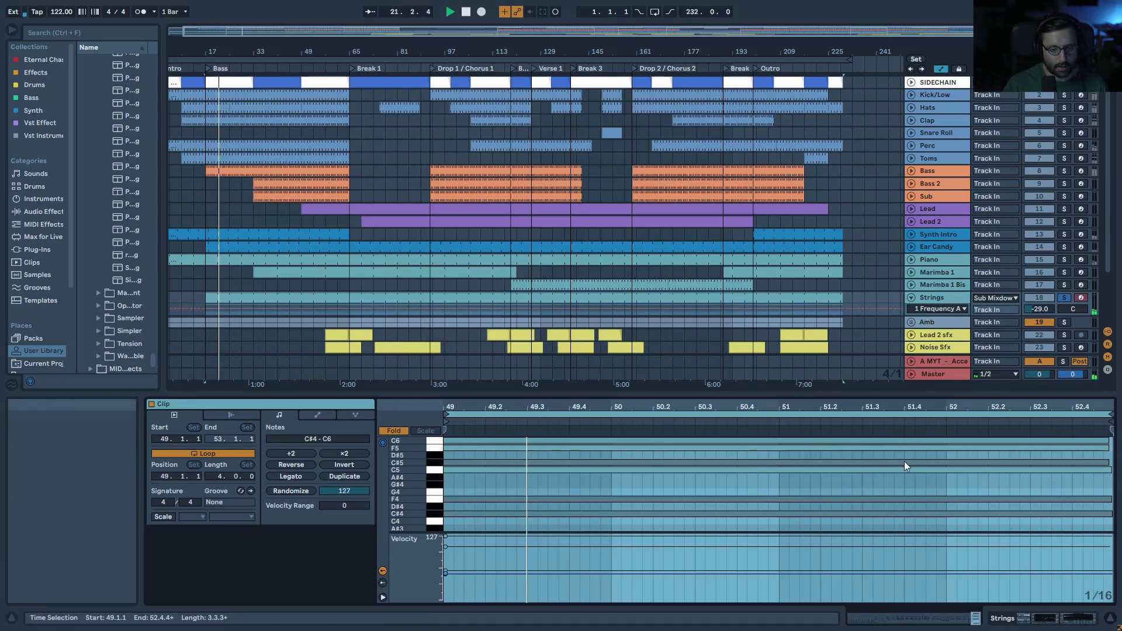
click(951, 303)
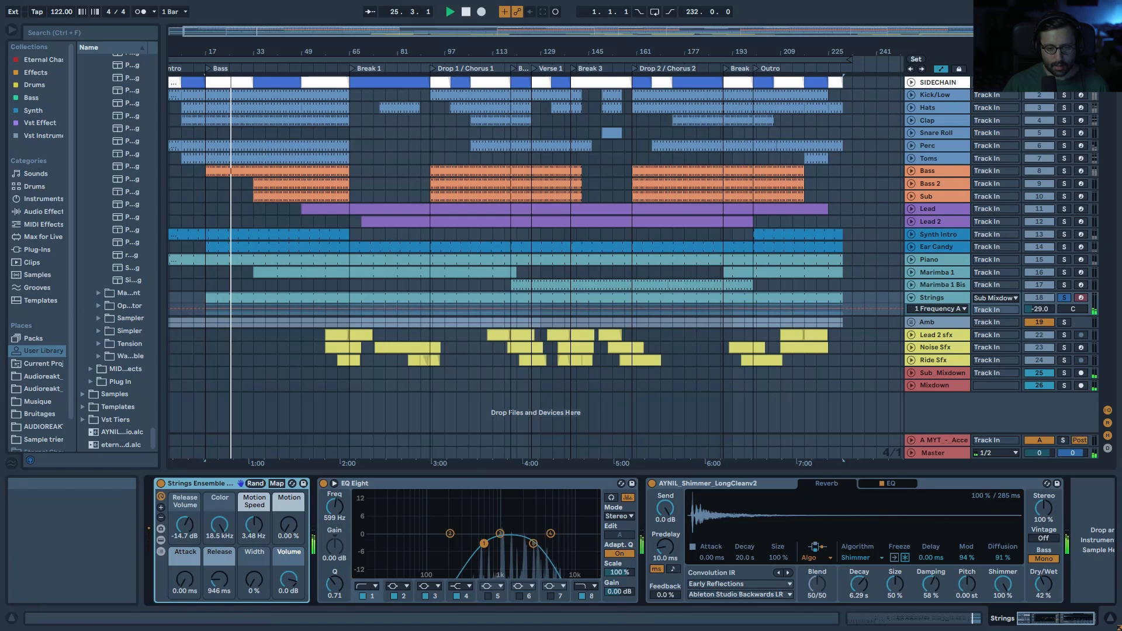
Step: Unsolo Strings, toggle its Track Activator off and on, then fold the track
click(1064, 298)
click(1053, 297)
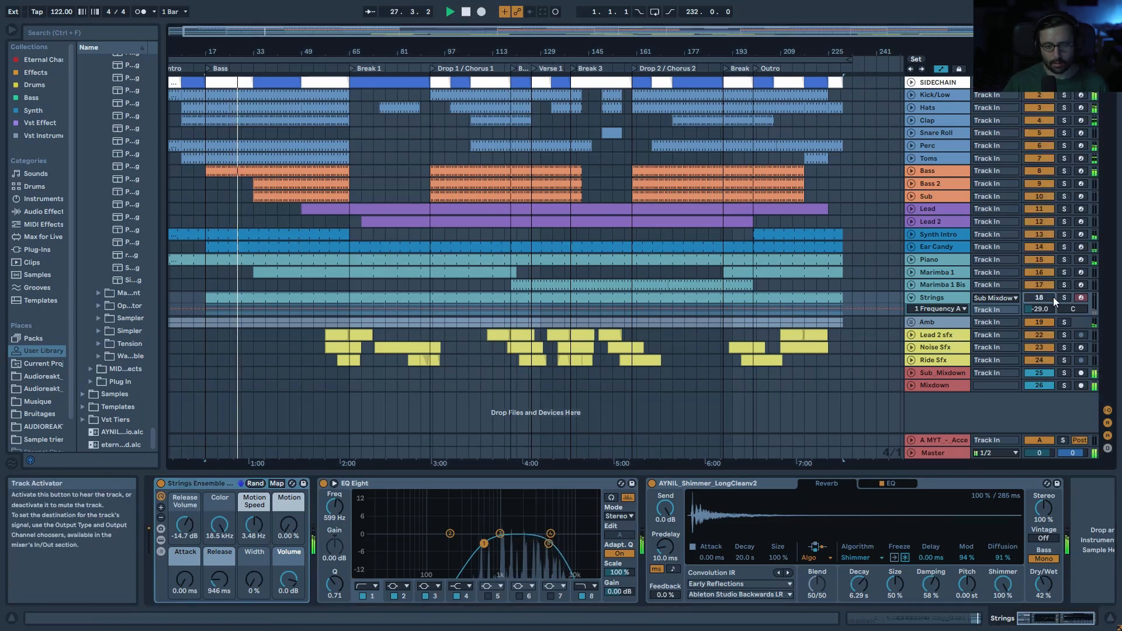
click(1053, 297)
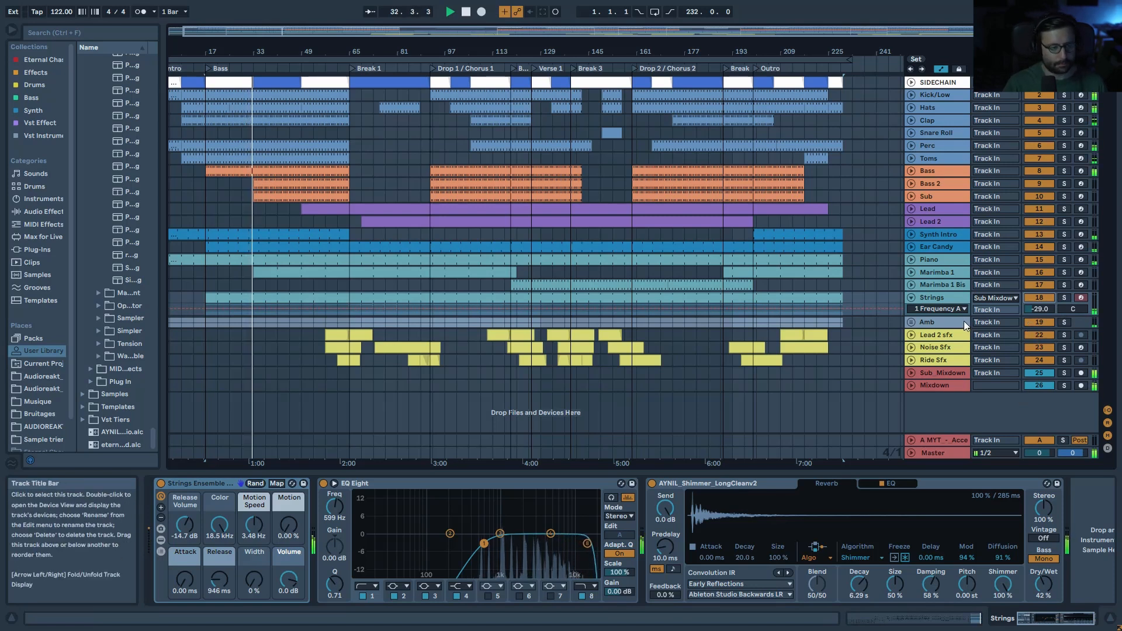
click(911, 298)
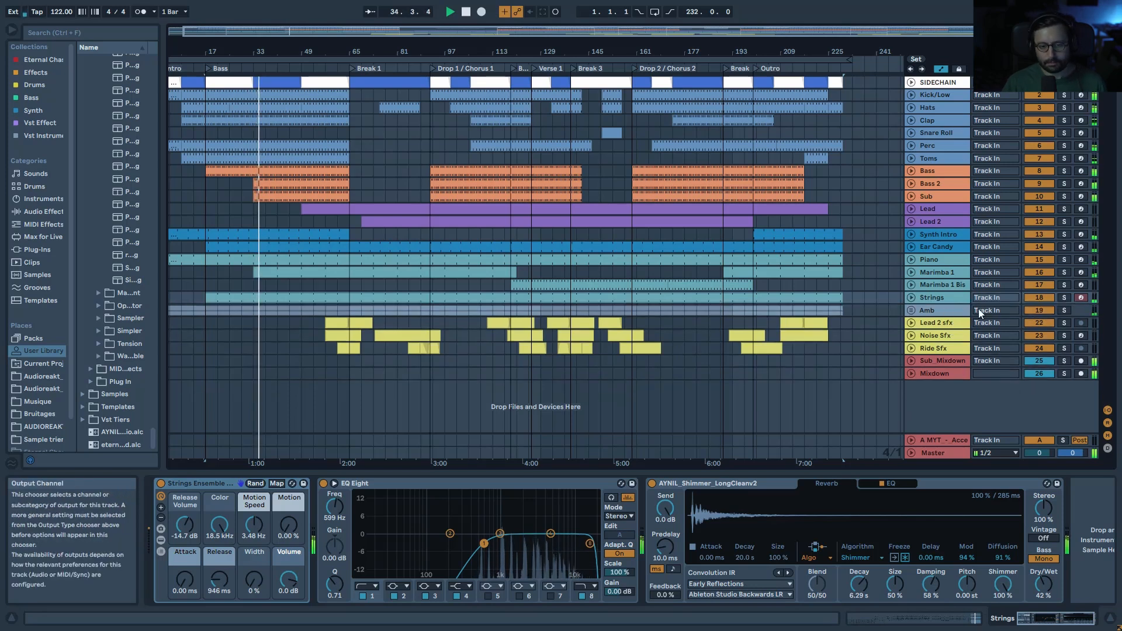
Step: Unfold and solo the Amb group, solo the rain-umbrella track, and open its clip
click(913, 309)
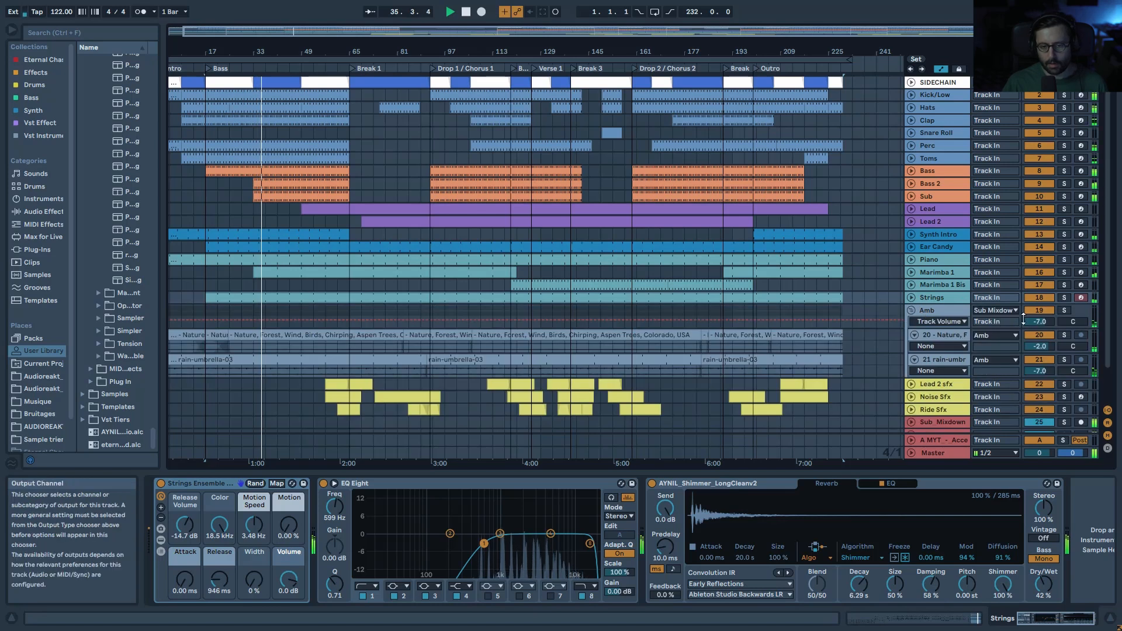
click(1064, 310)
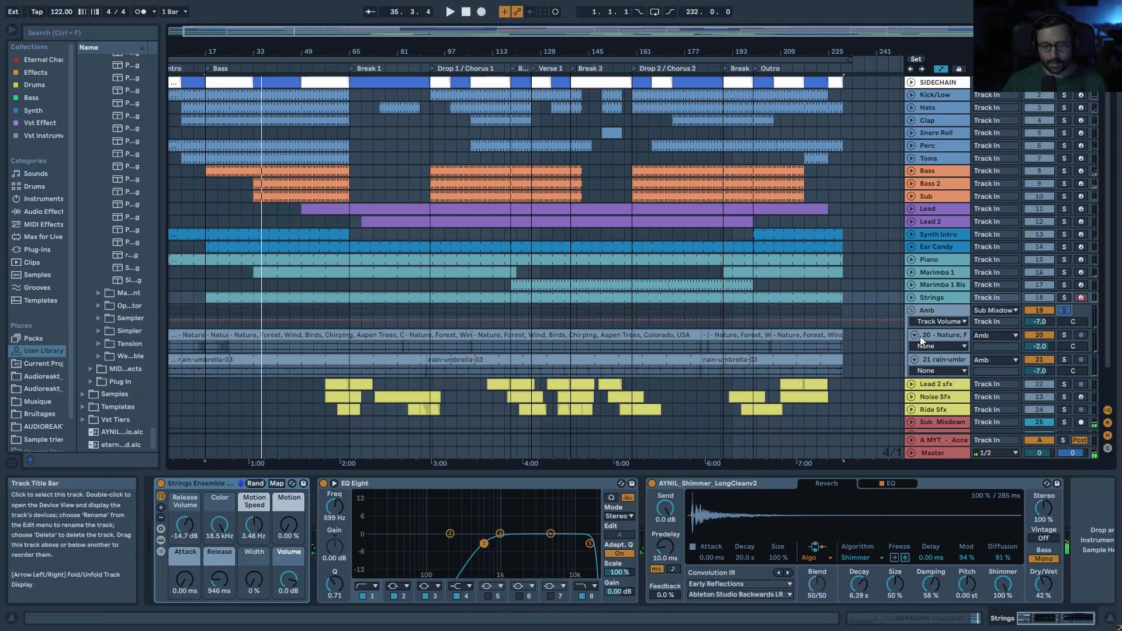
click(942, 363)
click(1064, 360)
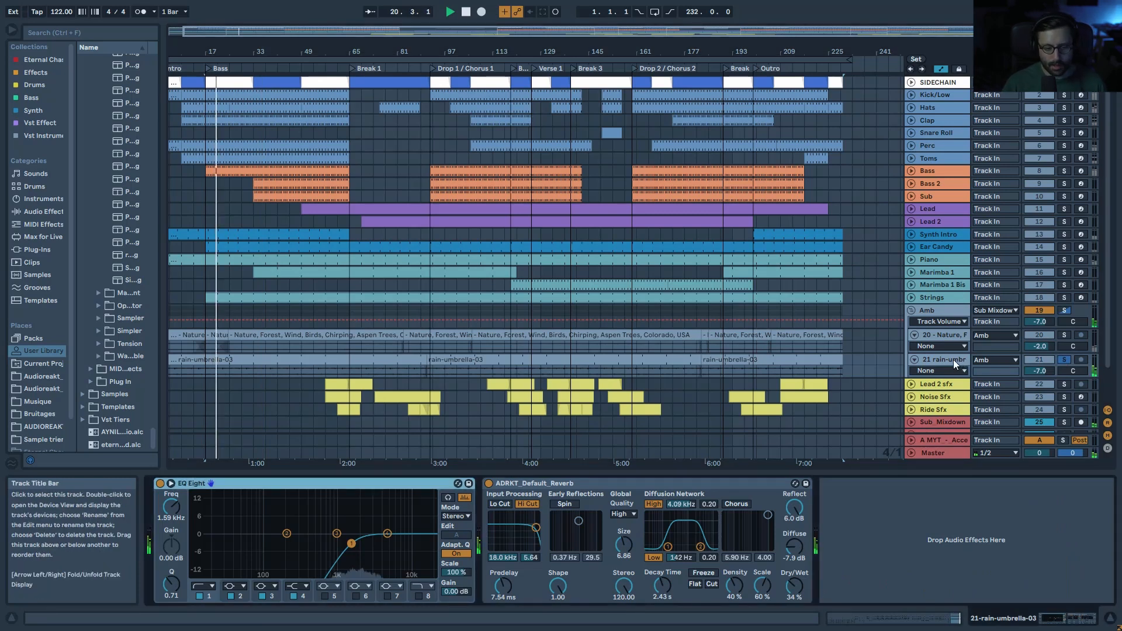
double_click(351, 359)
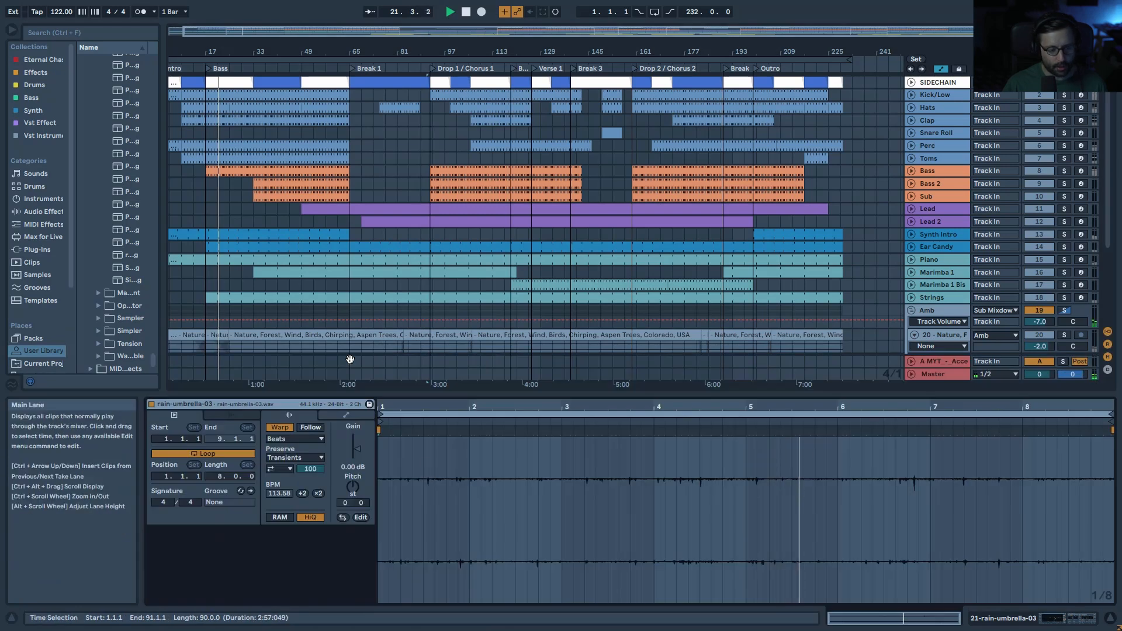
click(914, 332)
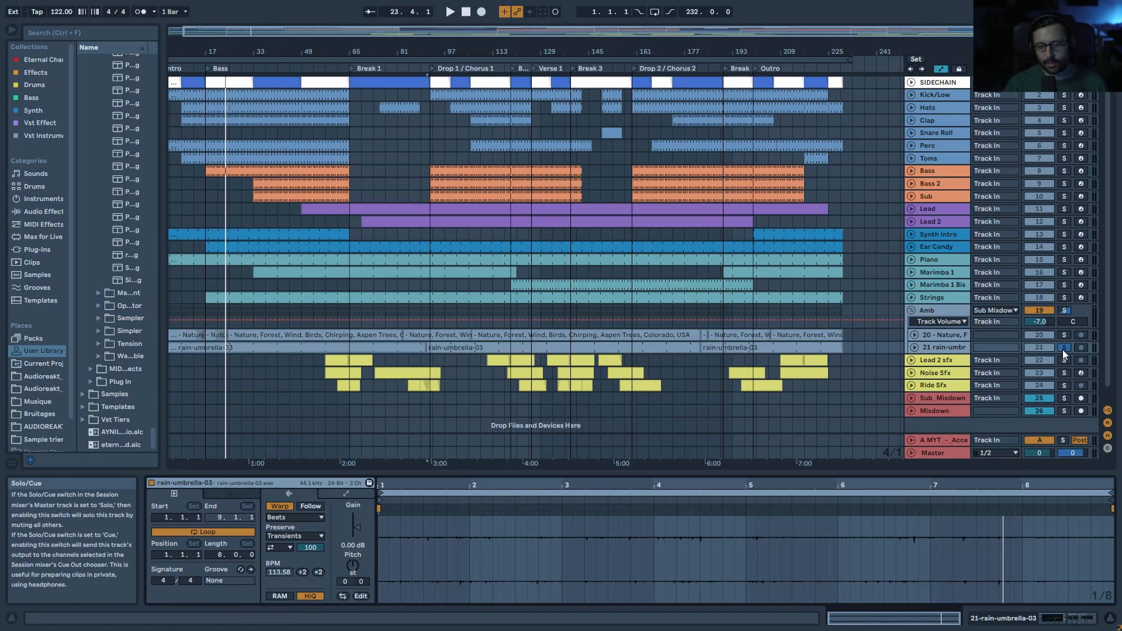
Step: Play the Nature, Forest clip, unfold and enlarge its track, and replay from bar 61
click(257, 333)
key(space)
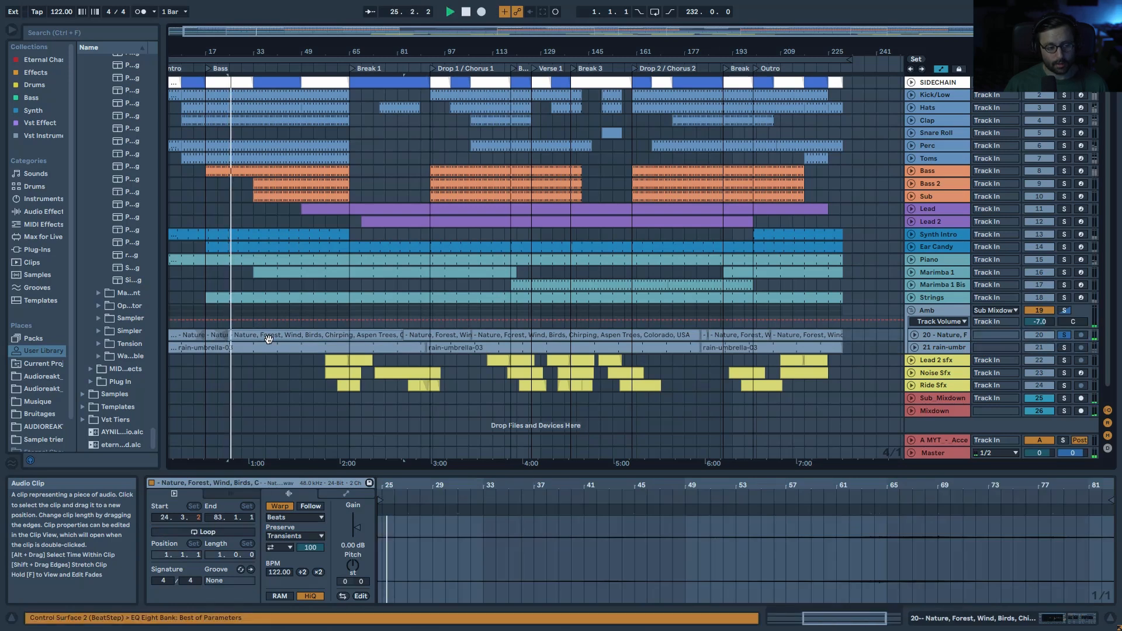
drag(349, 29, 310, 38)
click(916, 335)
key(space)
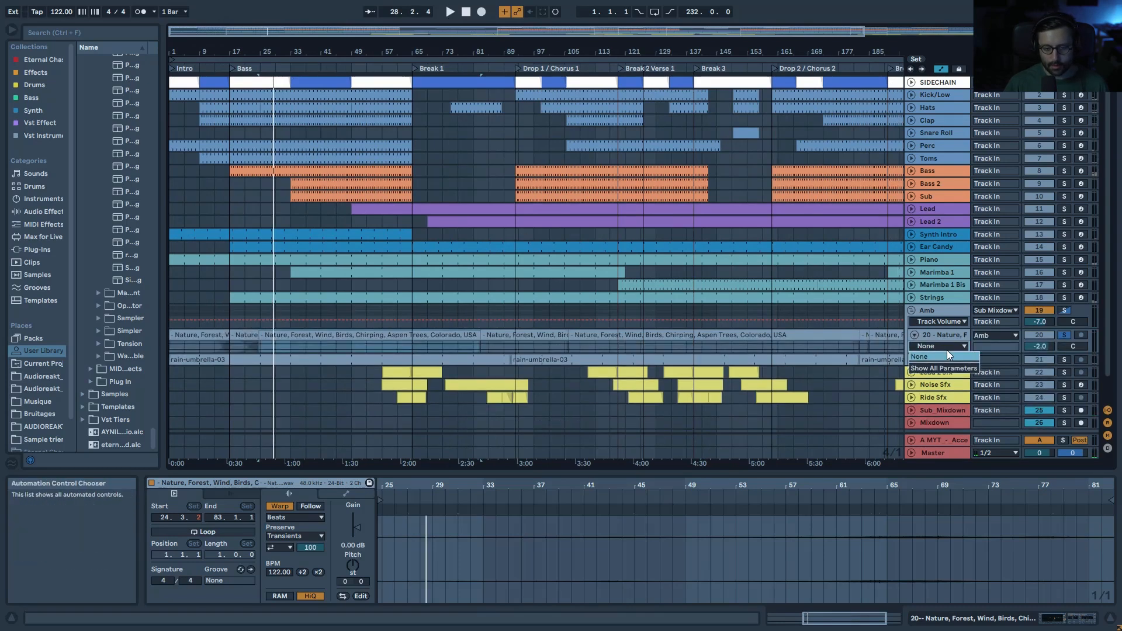
drag(944, 354, 944, 400)
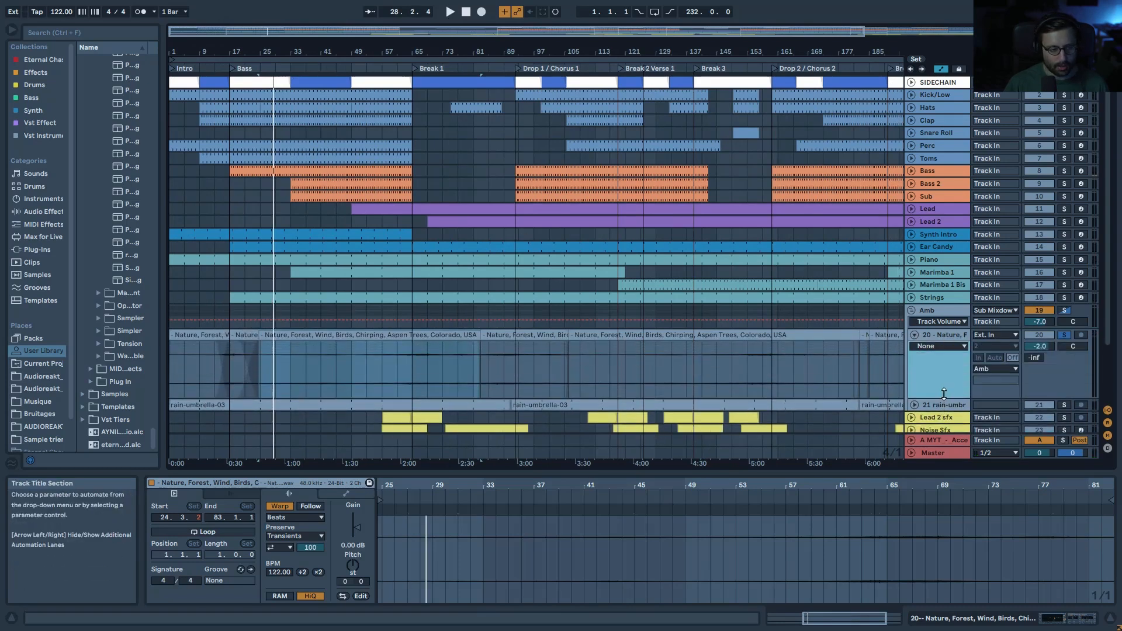
click(394, 373)
key(space)
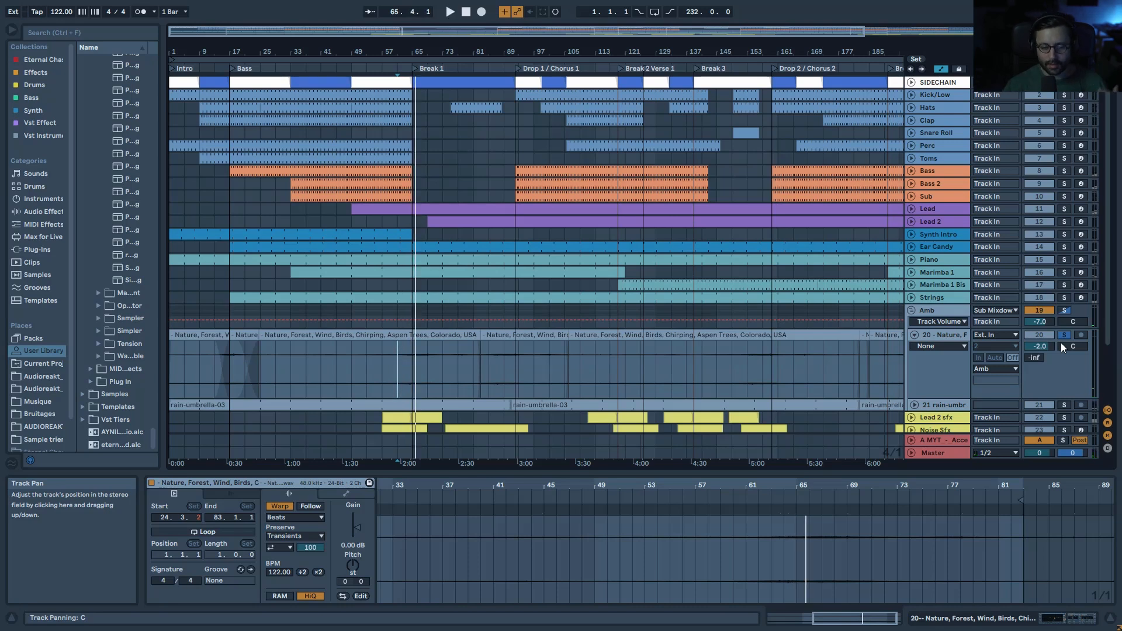
Step: Unsolo track 20, refold the Amb tracks, and zoom in around bar 65 for playback
click(1061, 335)
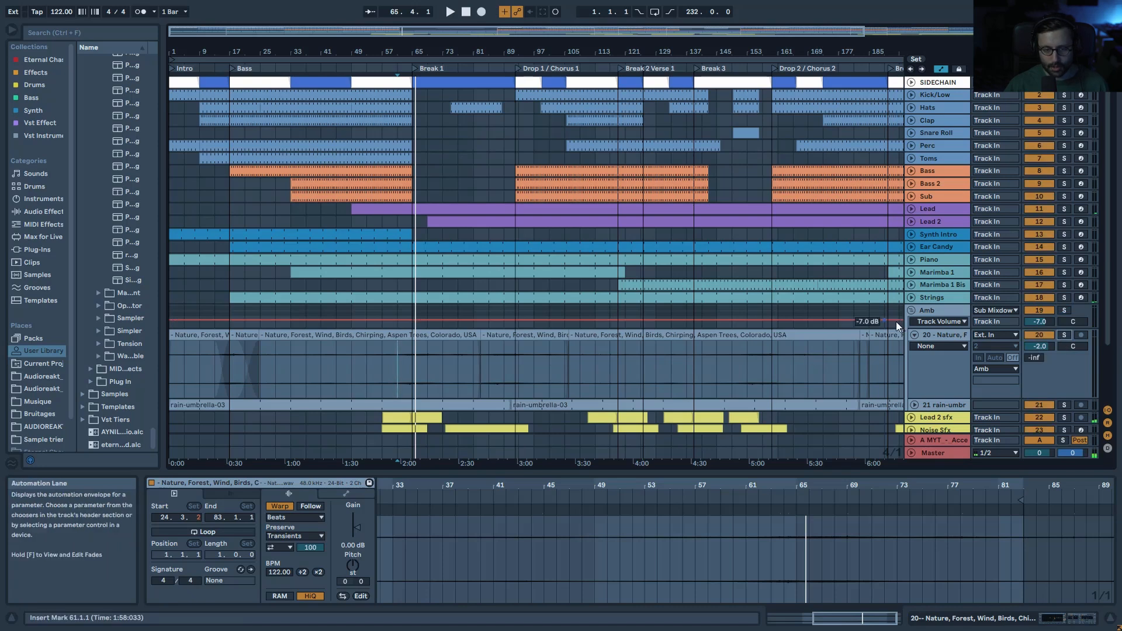
click(915, 335)
click(918, 310)
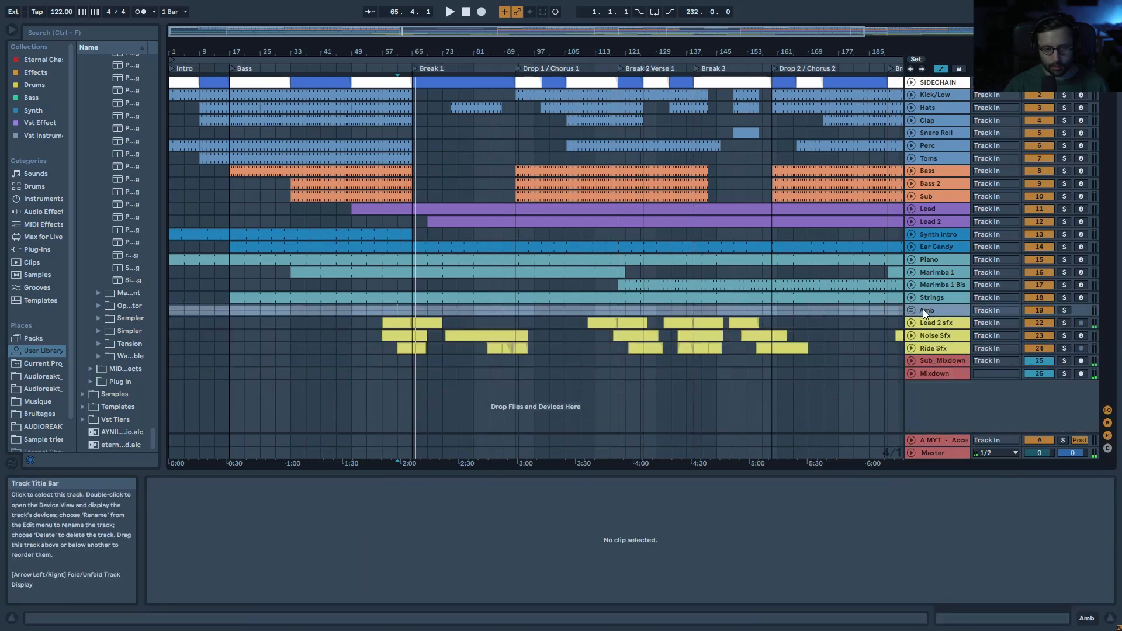
click(916, 334)
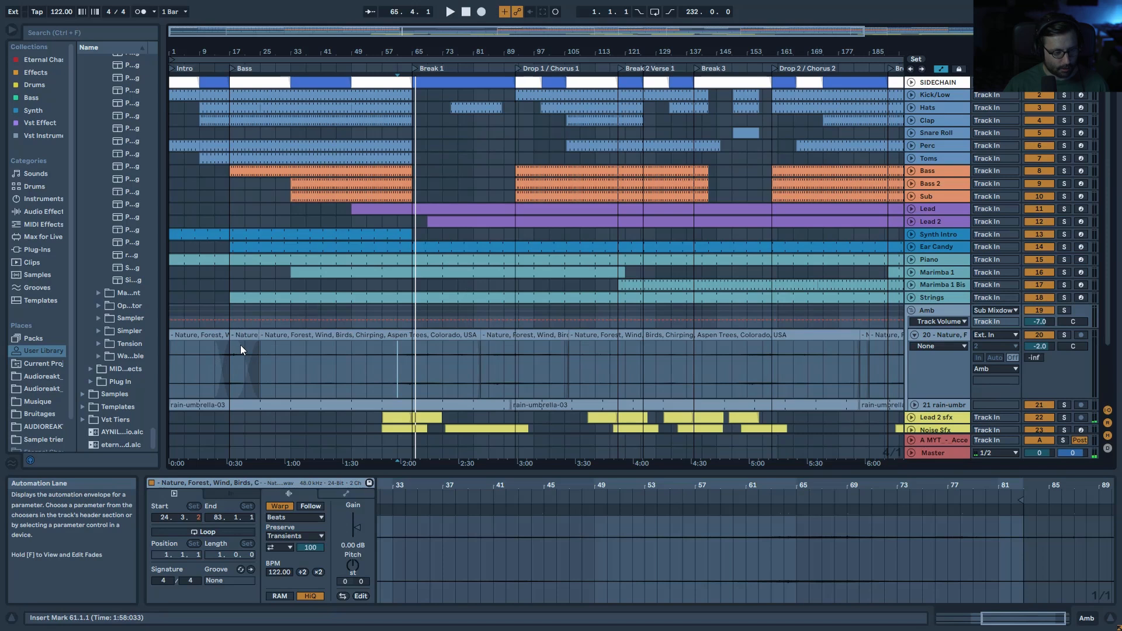
mouse_move(413, 52)
mouse_down()
mouse_move(412, 87)
mouse_move(413, 51)
mouse_up()
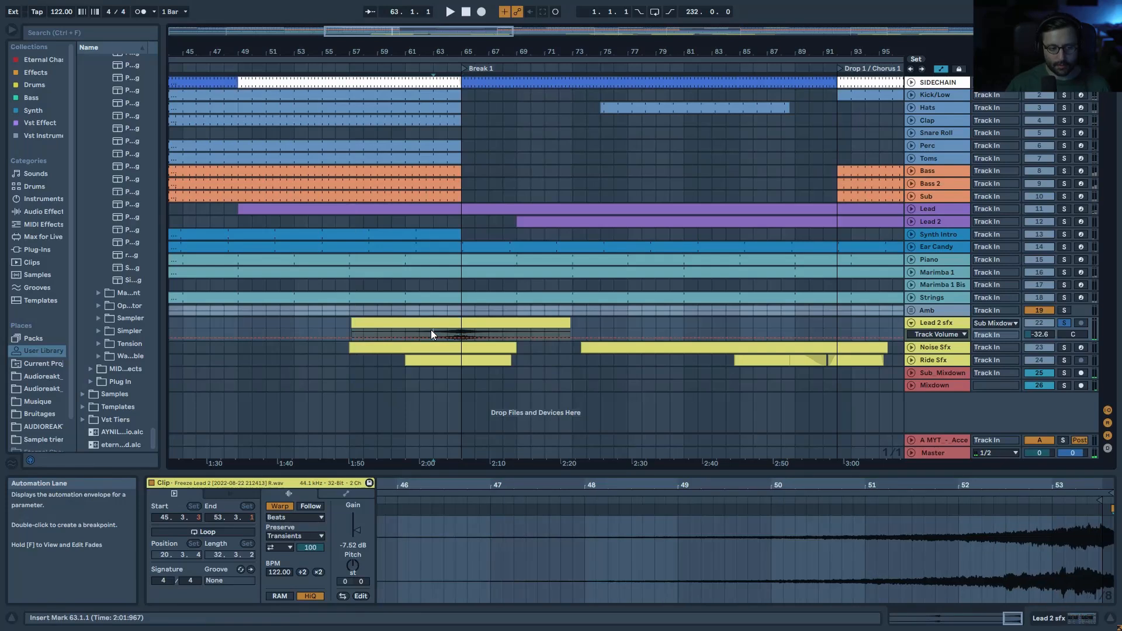
key(space)
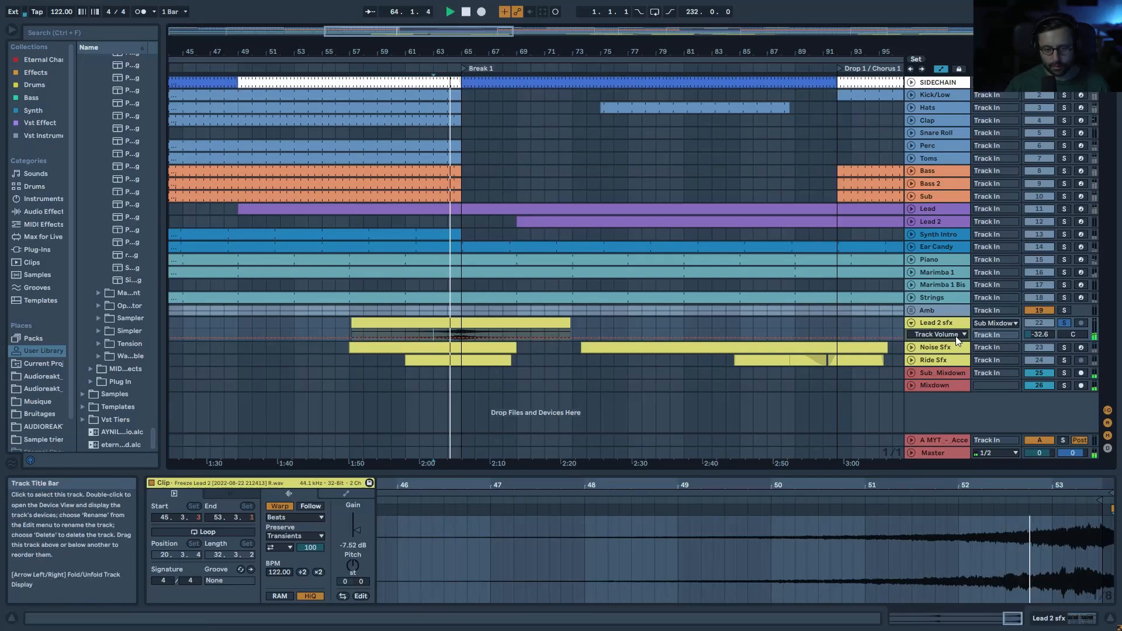
Step: Solo Ride Sfx, show its volume automation, and play from bar 64
click(1064, 360)
click(912, 360)
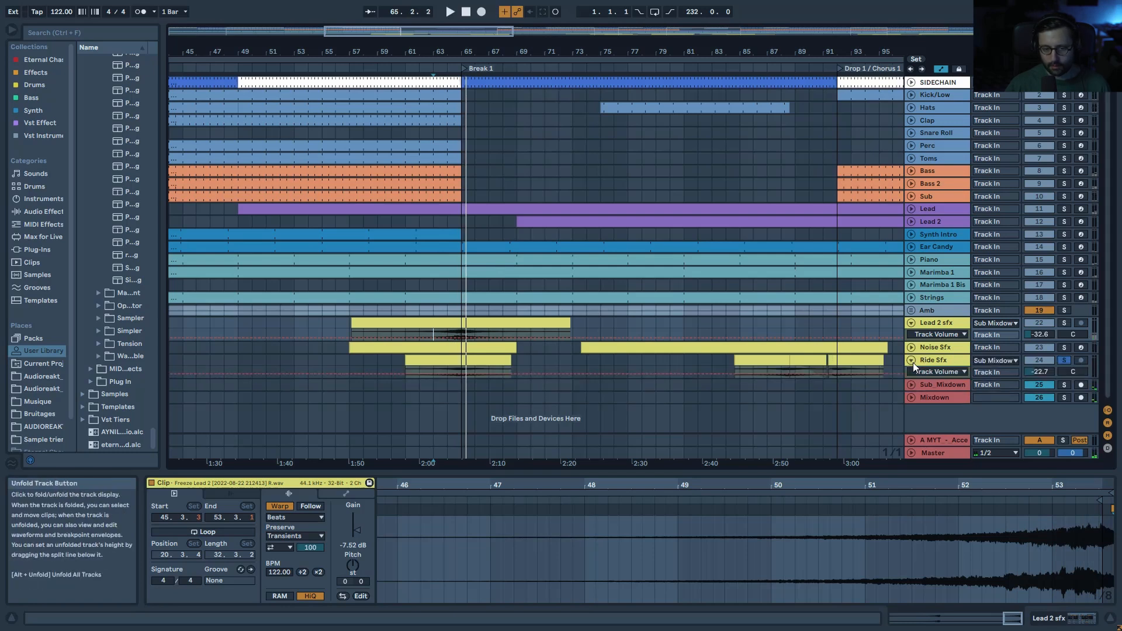
click(443, 368)
key(space)
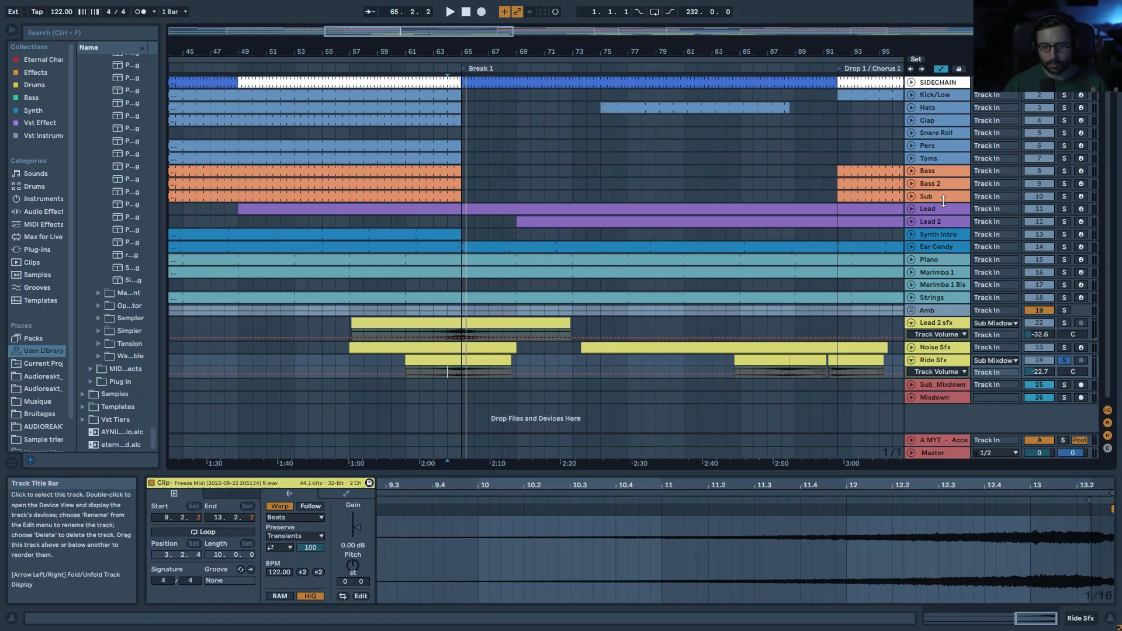
Step: Unfold the Lead's LFO 1 Amount automation and play Lead 2 sfx soloed instead of Ride Sfx
click(911, 209)
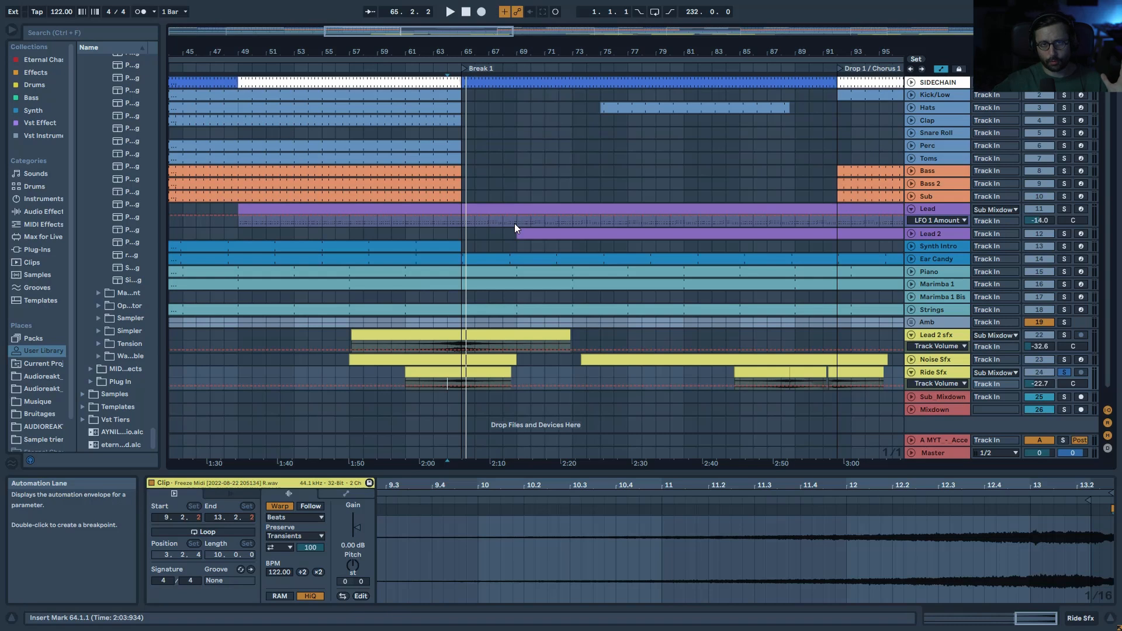
click(522, 334)
click(1066, 335)
key(space)
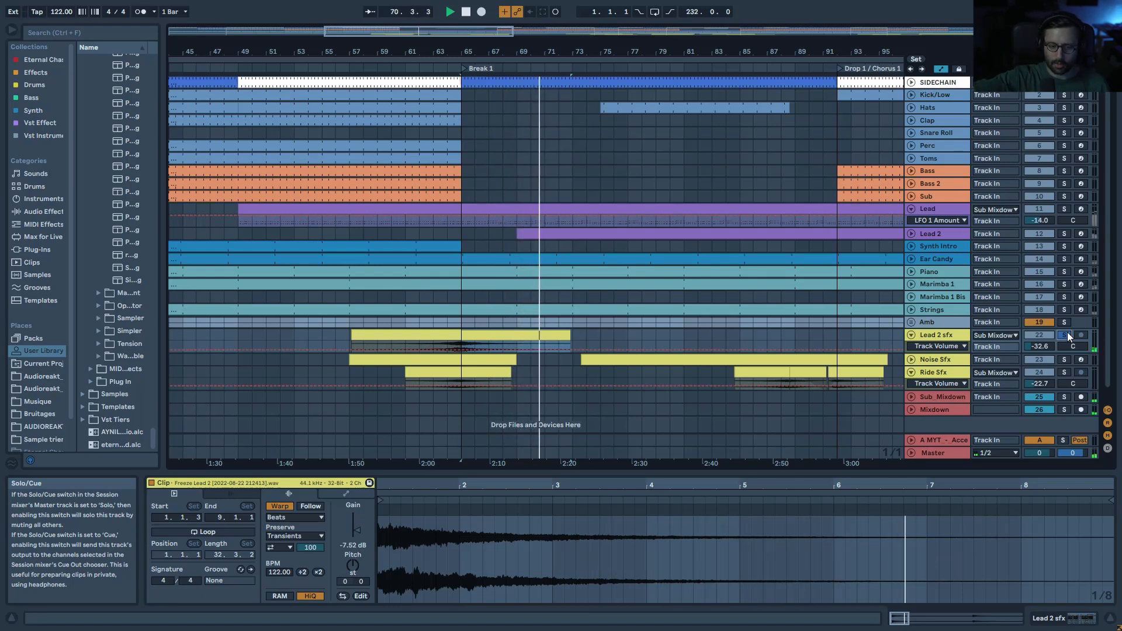
key(space)
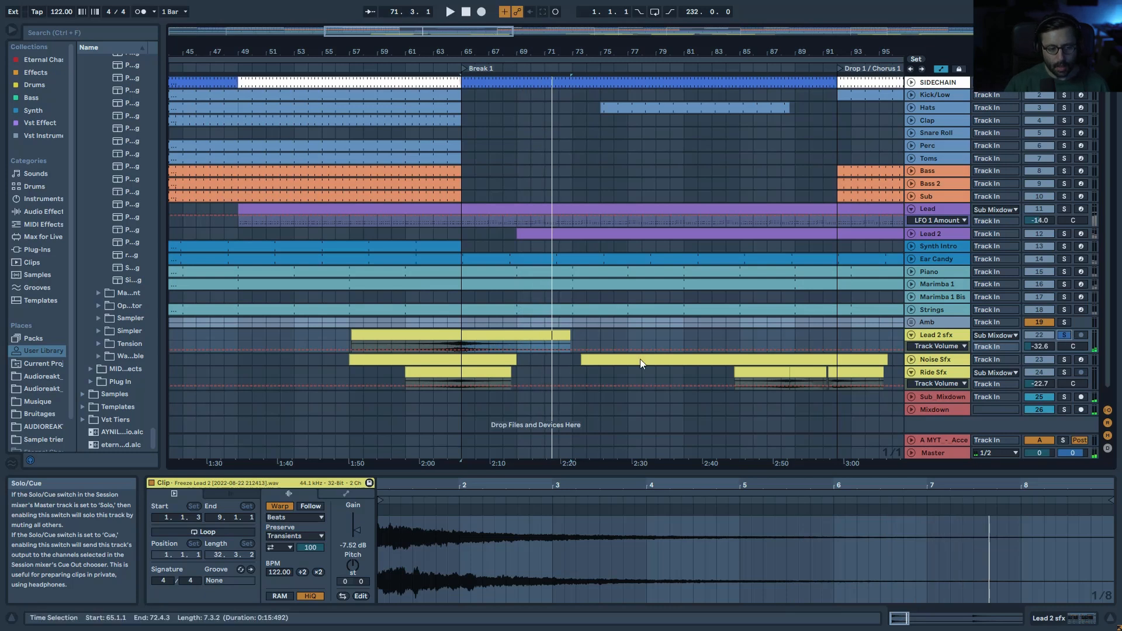
key(ctrl+d)
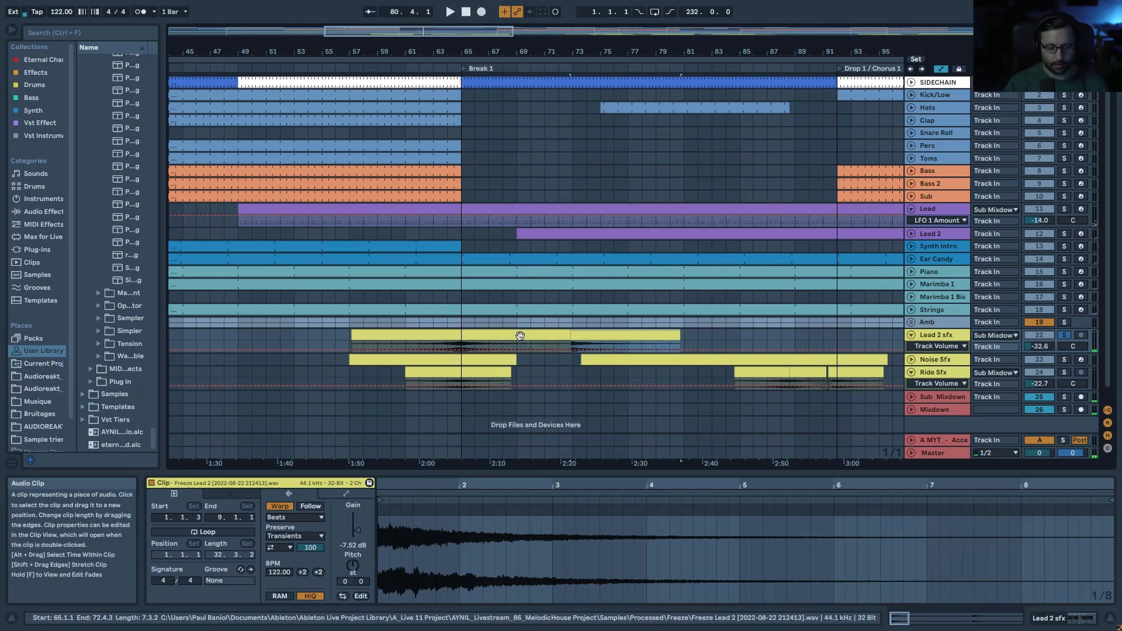
key(r)
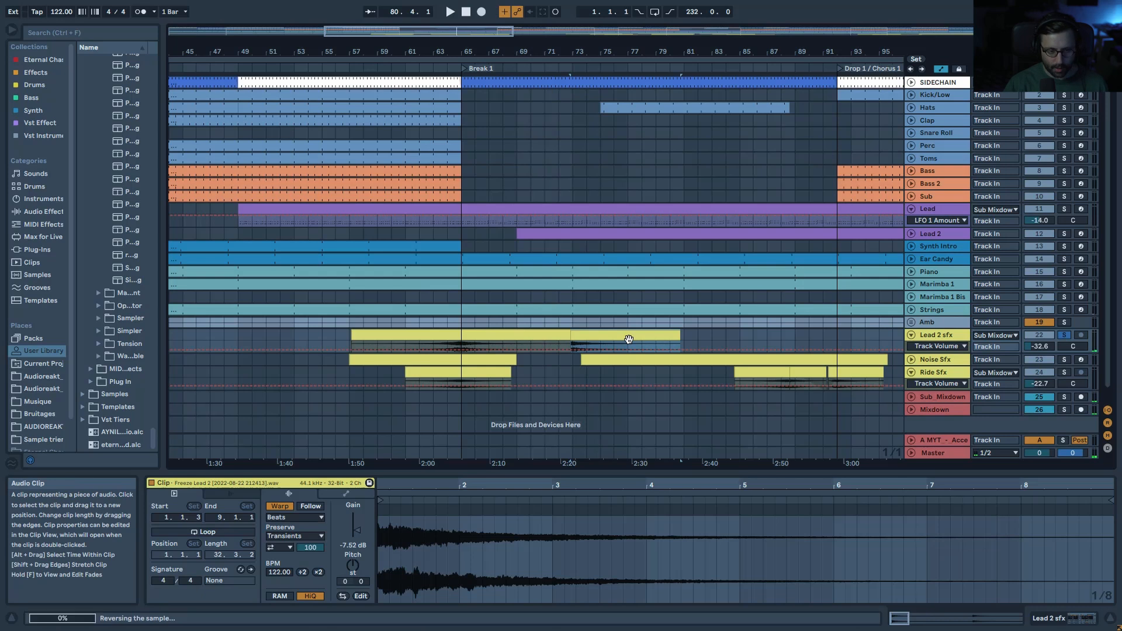
click(655, 347)
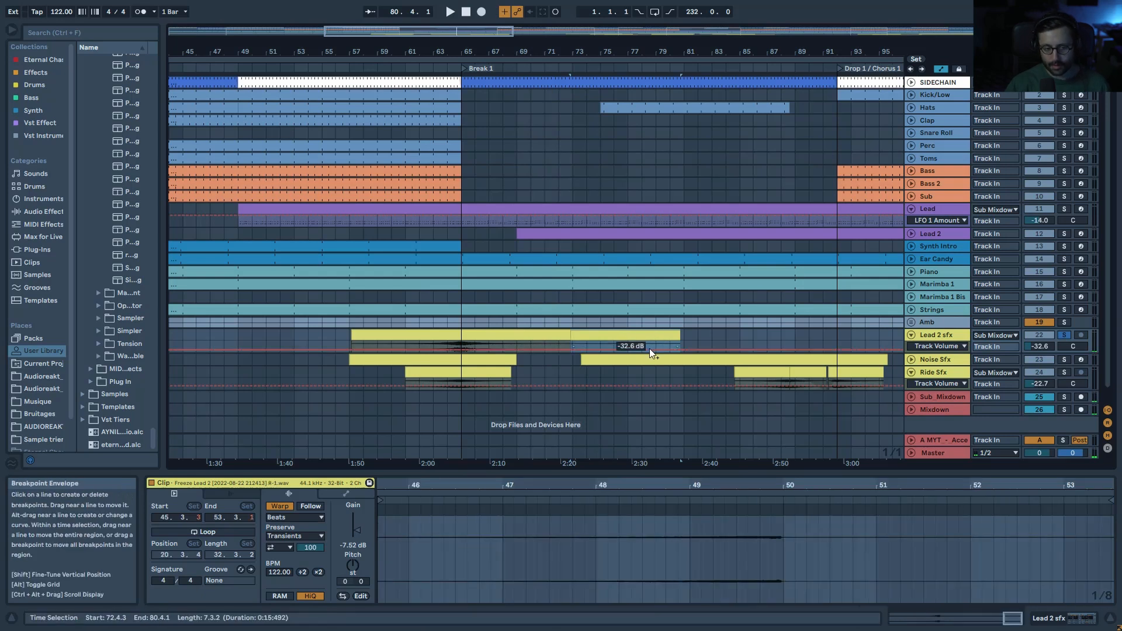
key(space)
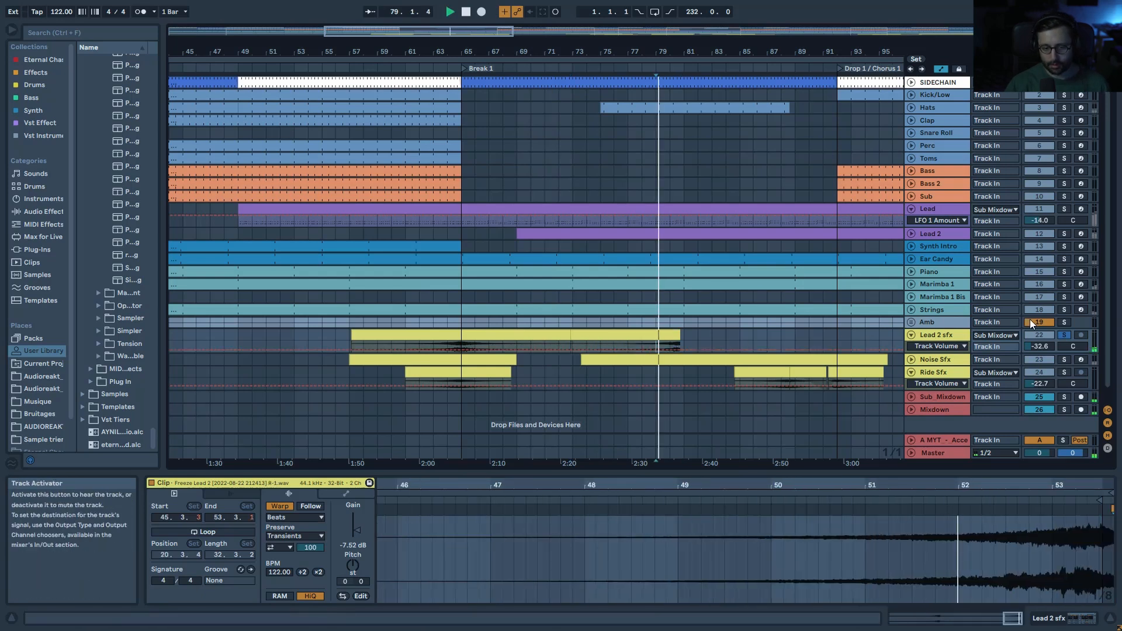
key(space)
click(661, 339)
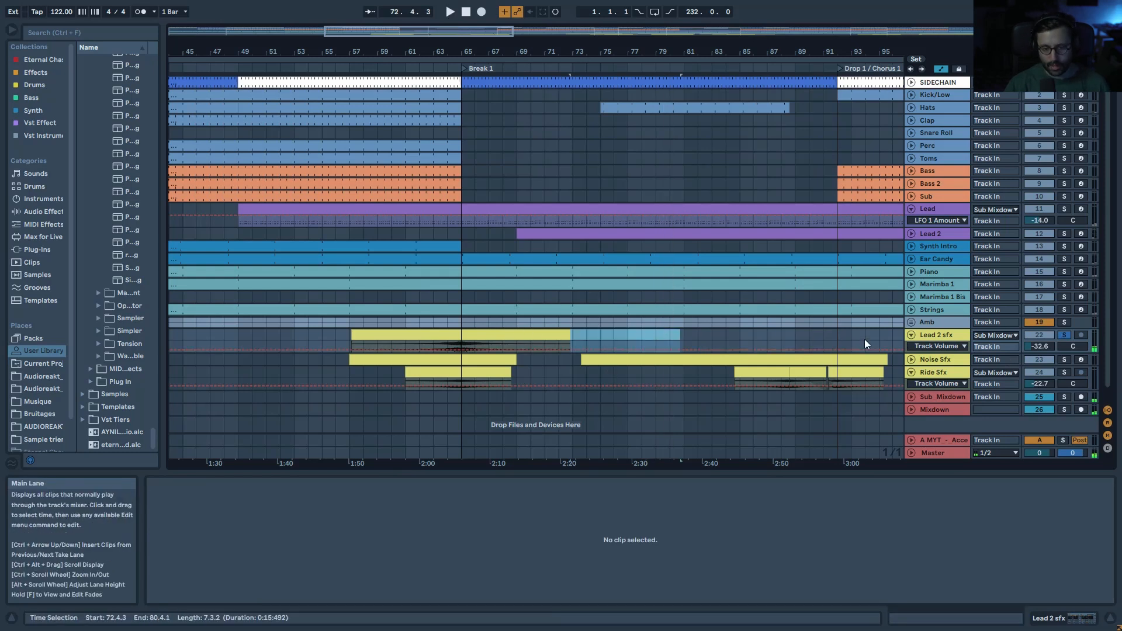
scroll(840, 361, down, 1)
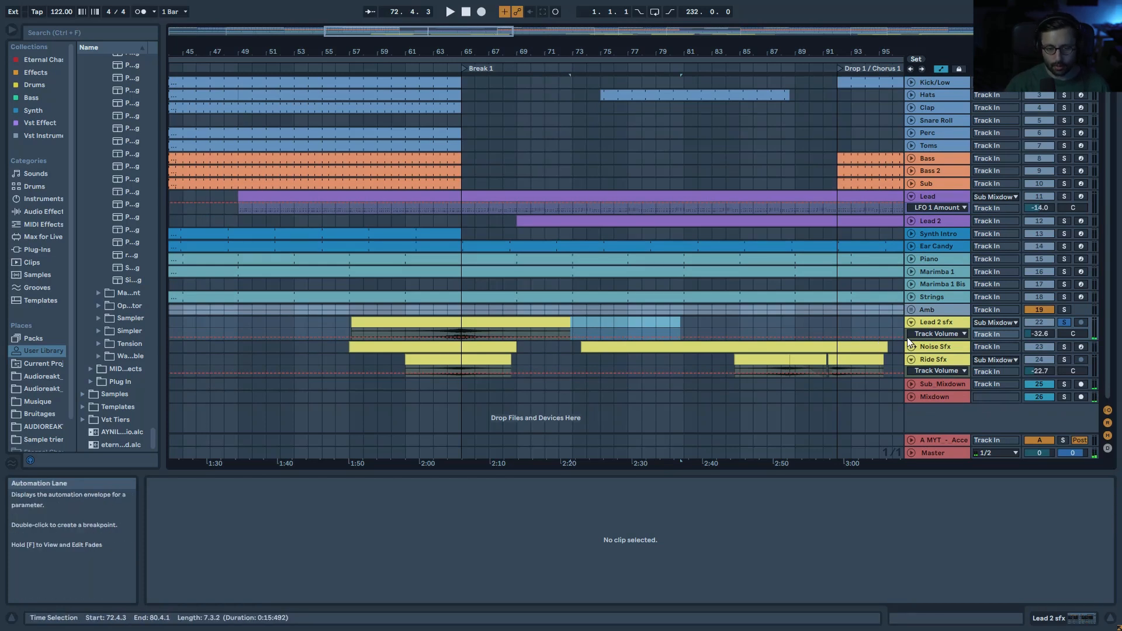
right_click(949, 324)
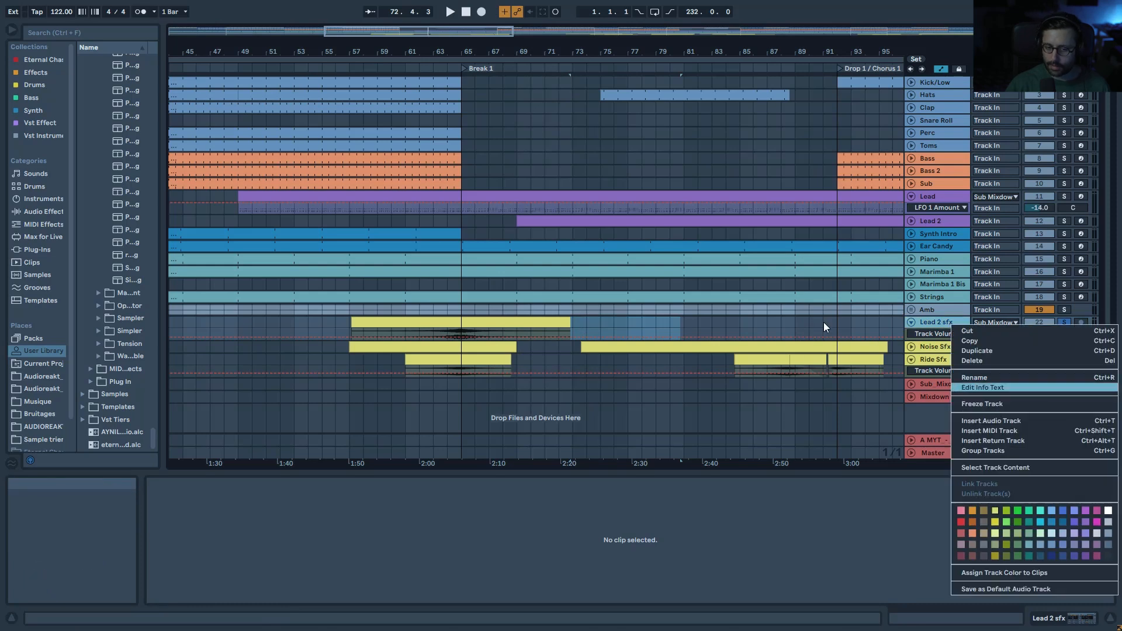
click(732, 317)
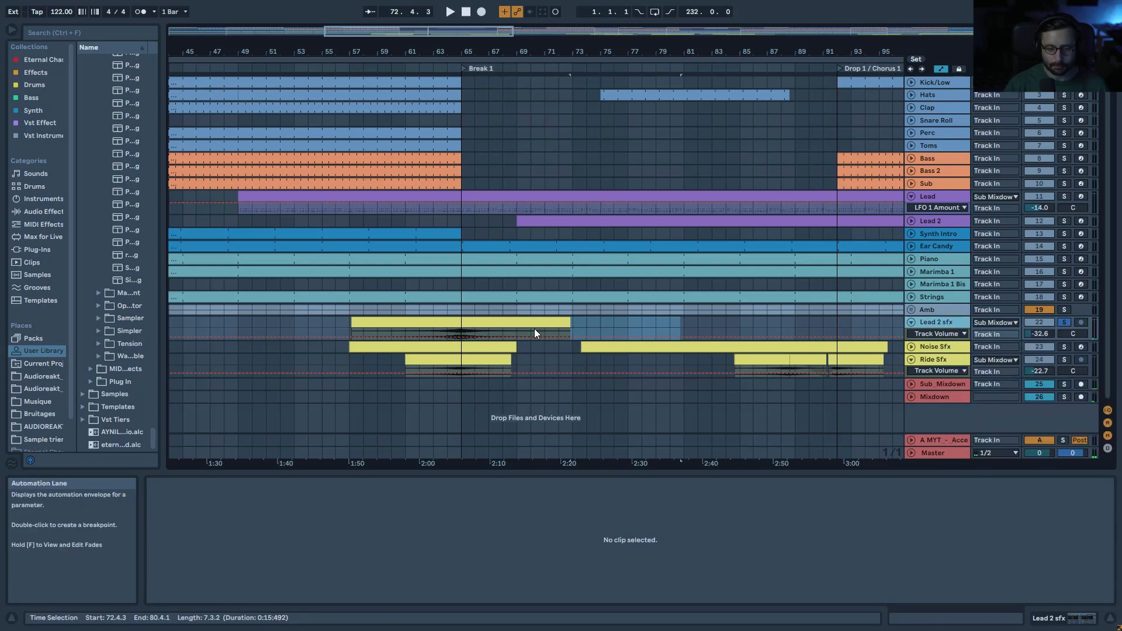
click(1056, 348)
Step: Unfold Noise Sfx, play its automation from bar 60, and unsolo it
double_click(928, 349)
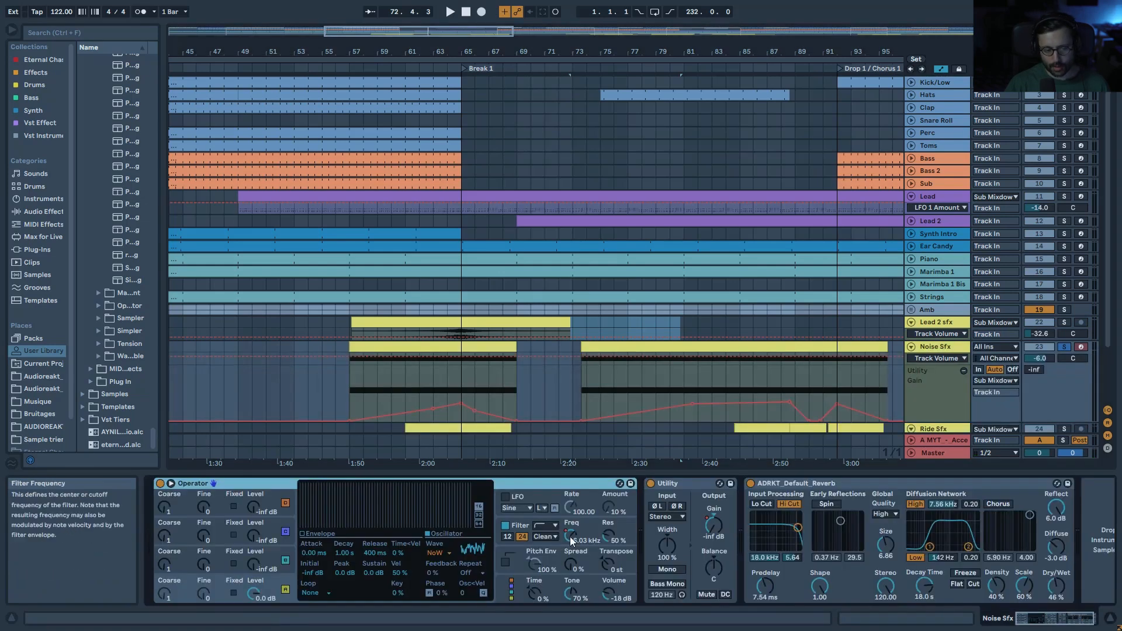
click(391, 395)
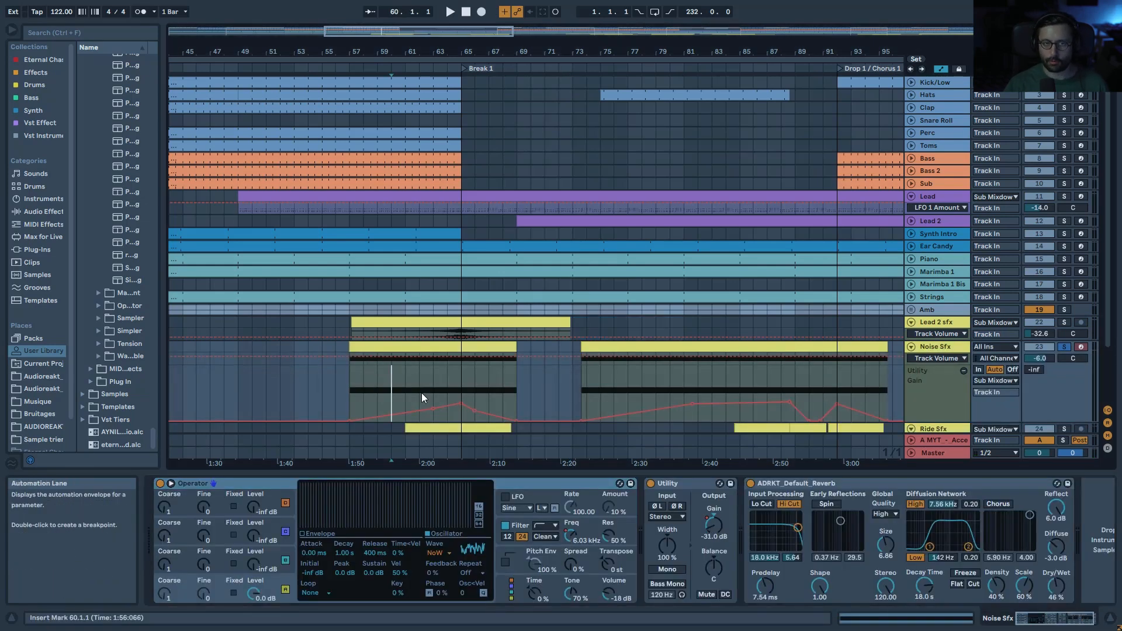
key(space)
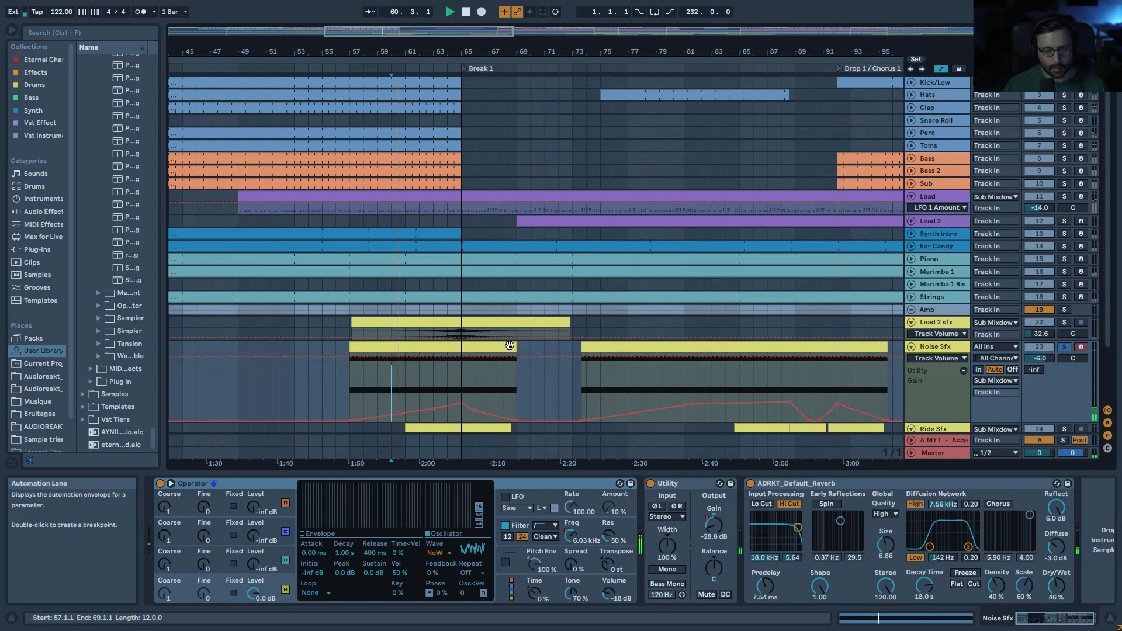
click(1065, 347)
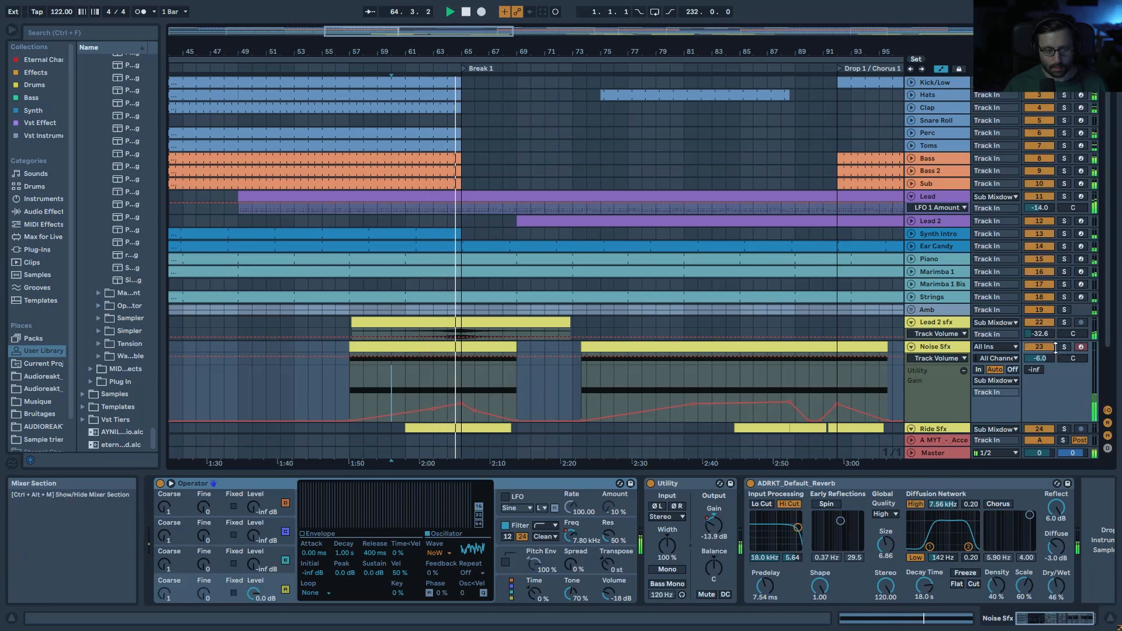
key(space)
Step: Fold the Noise Sfx, Lead 2 sfx and Ride Sfx tracks, then zoom out to the whole song
click(911, 347)
click(912, 323)
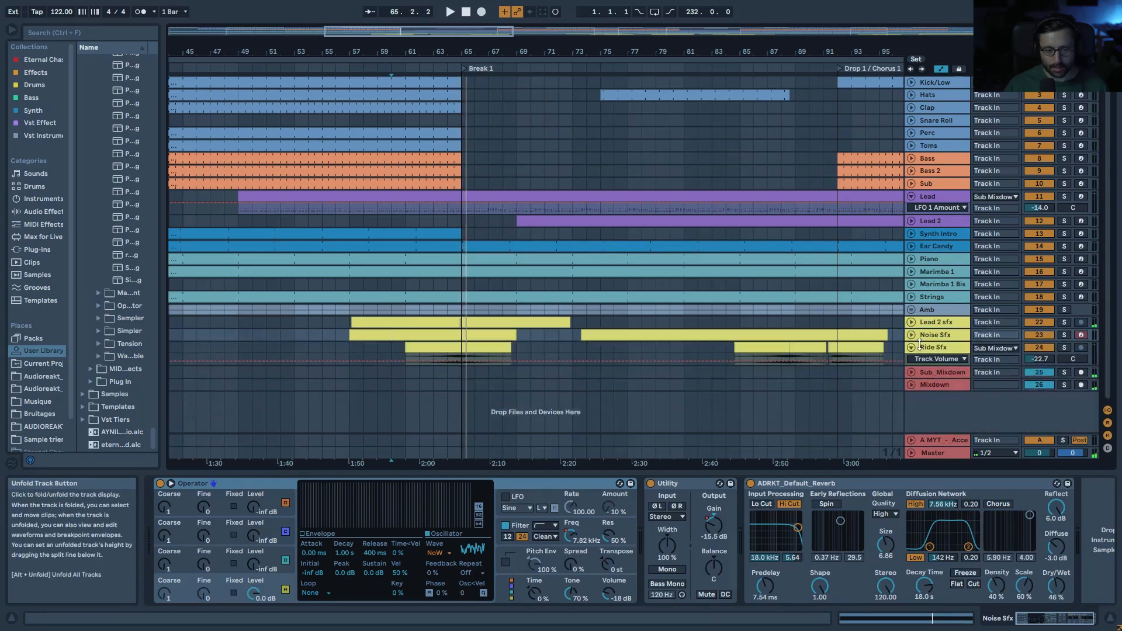
click(912, 348)
drag(596, 51, 486, 37)
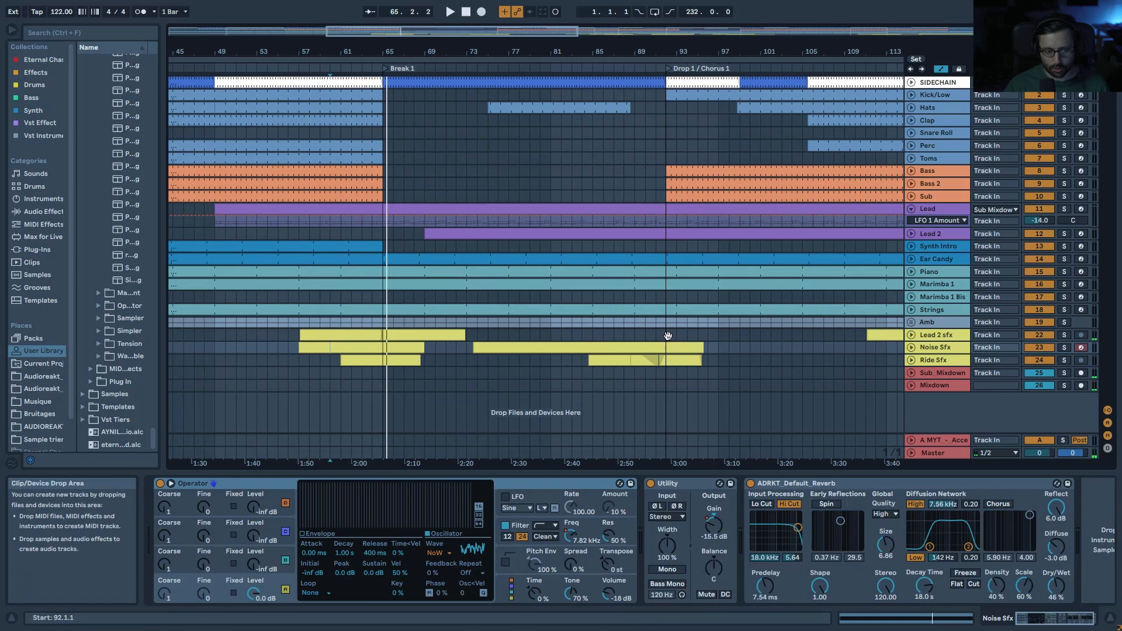
drag(544, 33, 543, 18)
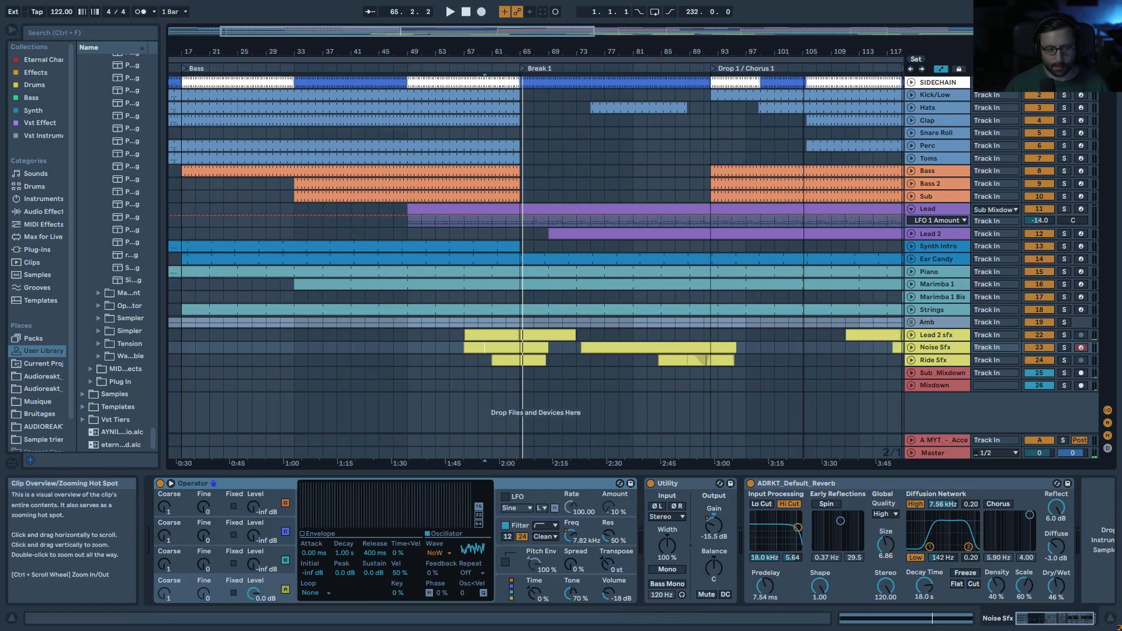
double_click(544, 32)
click(958, 361)
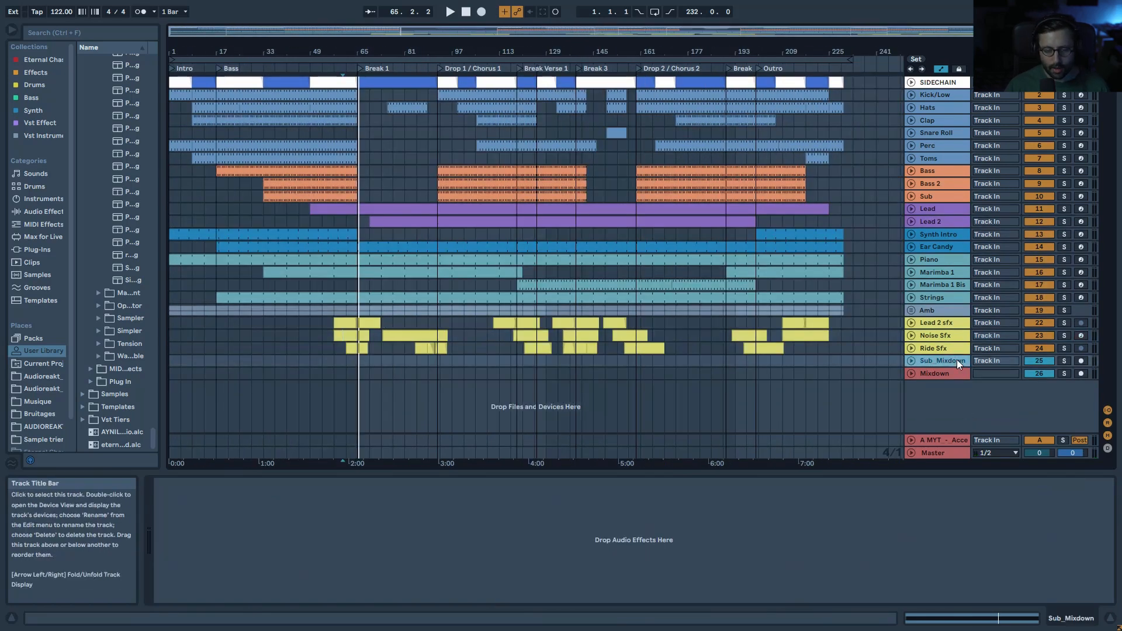
Step: Unfold the Mixdown track to show its EQ Eight Device On automation, and re-enable automation
click(955, 374)
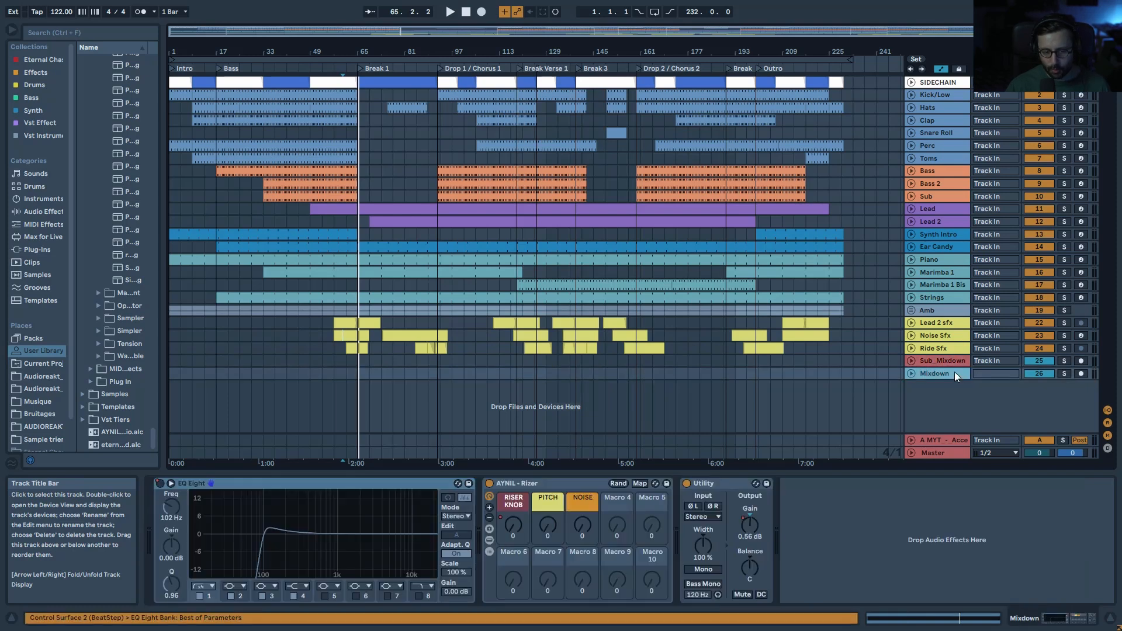
click(910, 374)
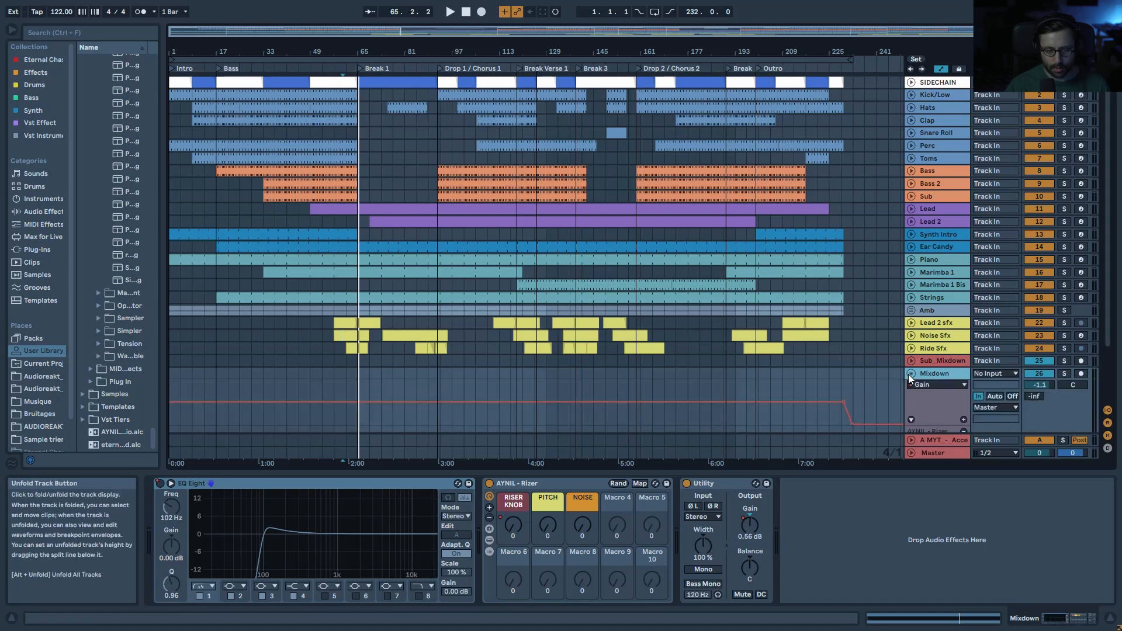
click(160, 484)
click(530, 11)
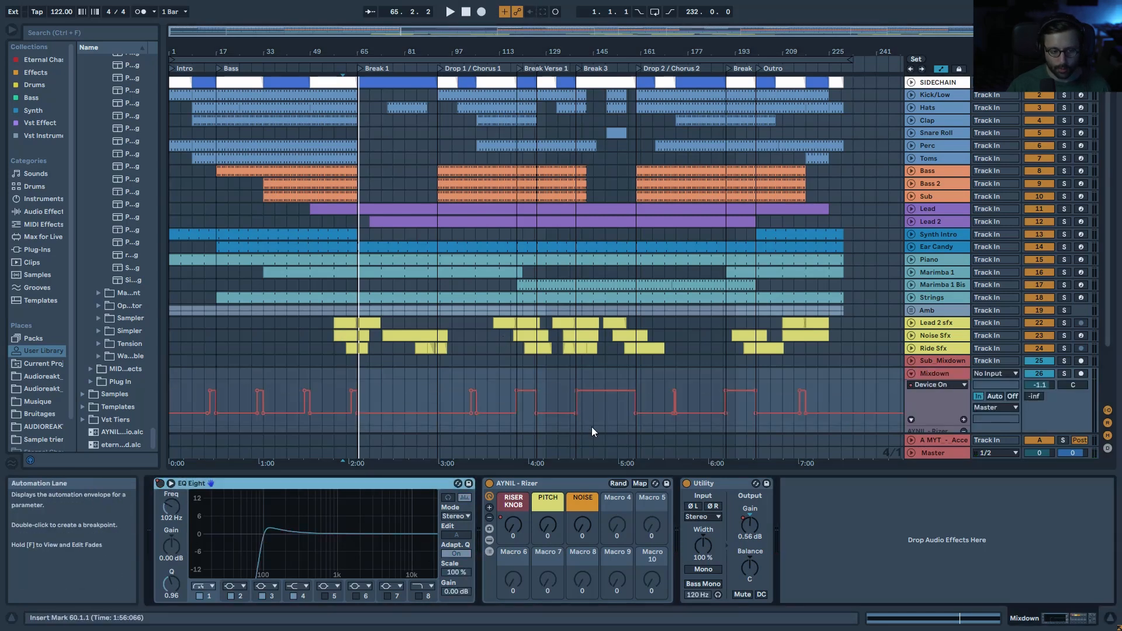
Step: Play from bar 45, switching EQ Eight on and back off to compare
click(470, 430)
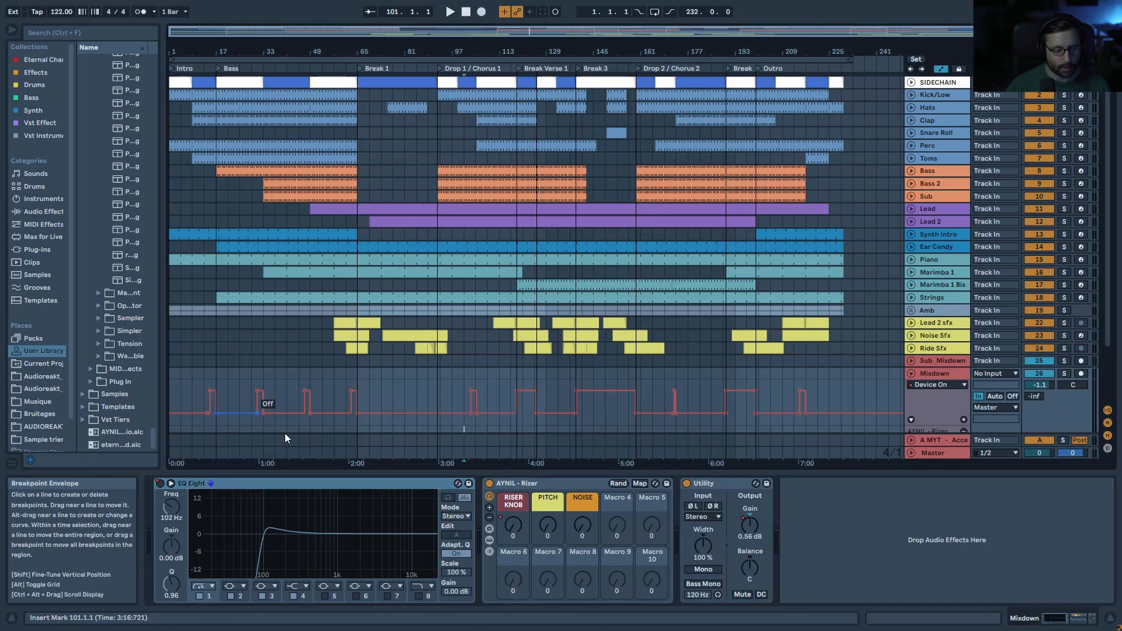
drag(421, 31, 315, 107)
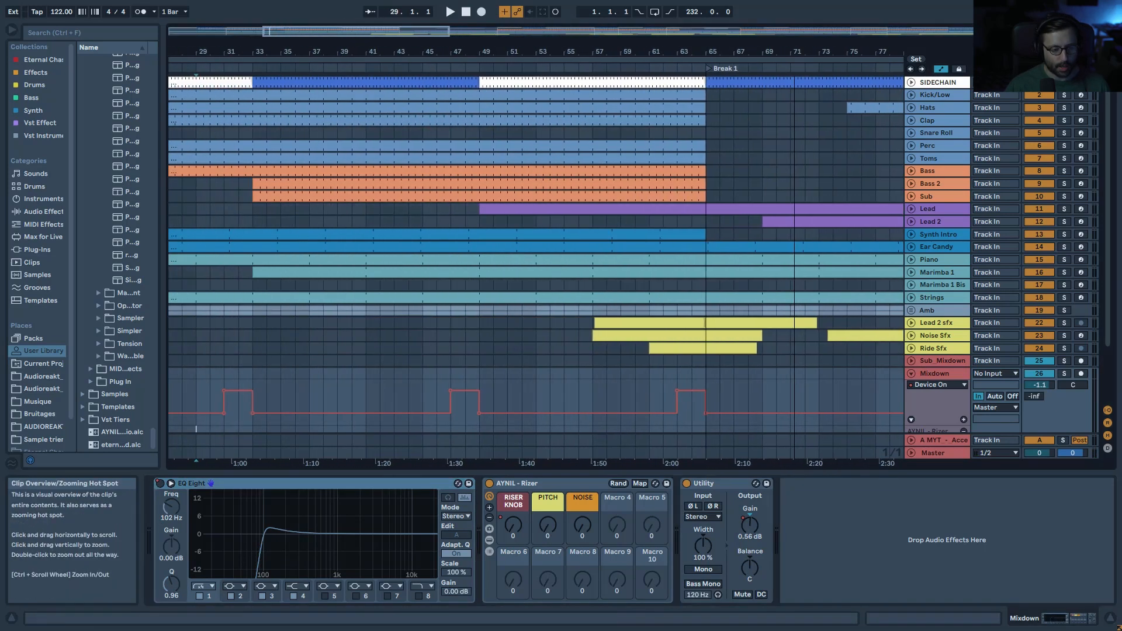
click(442, 396)
key(space)
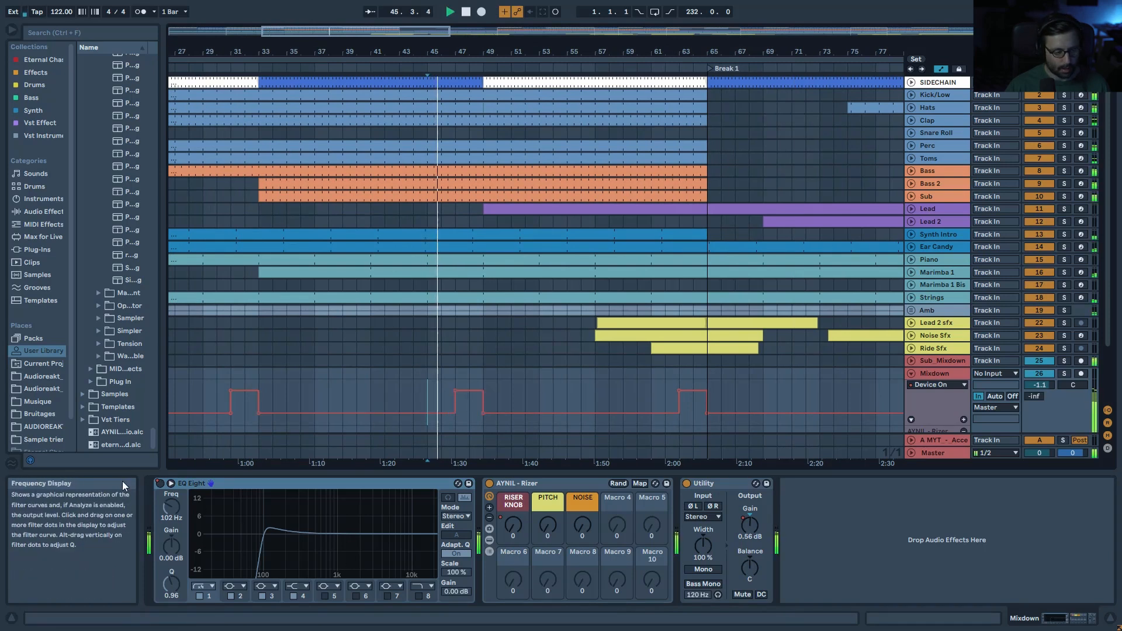
click(159, 484)
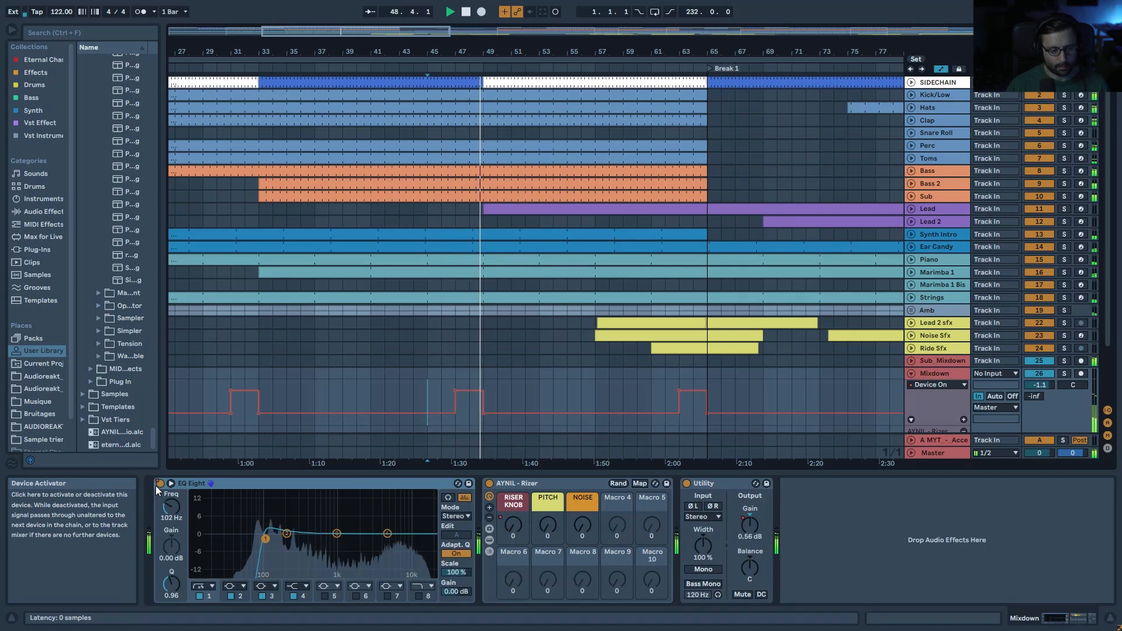
click(158, 487)
key(space)
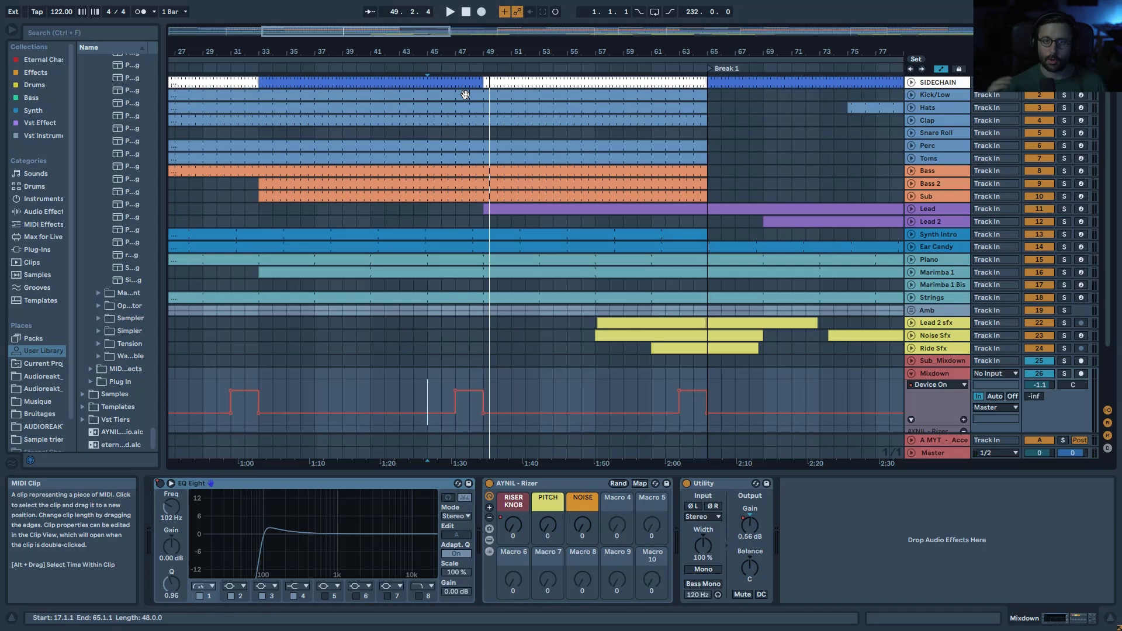
Step: Fold Mixdown, view the return A reverb and Master mastering chain, and zoom out fully
drag(465, 51, 464, 20)
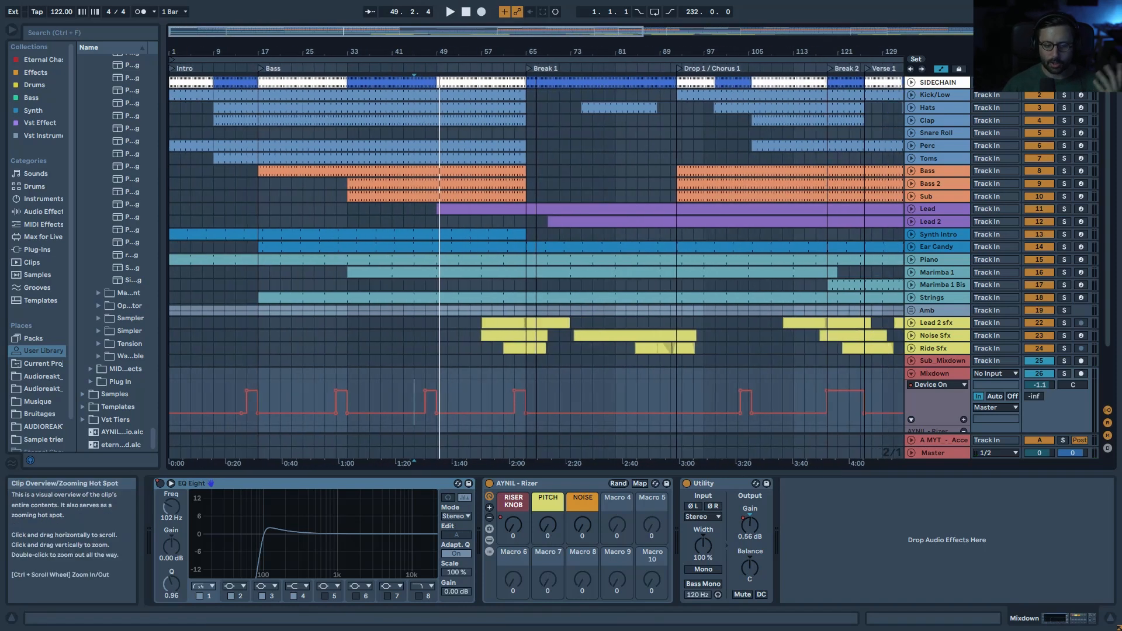
click(913, 374)
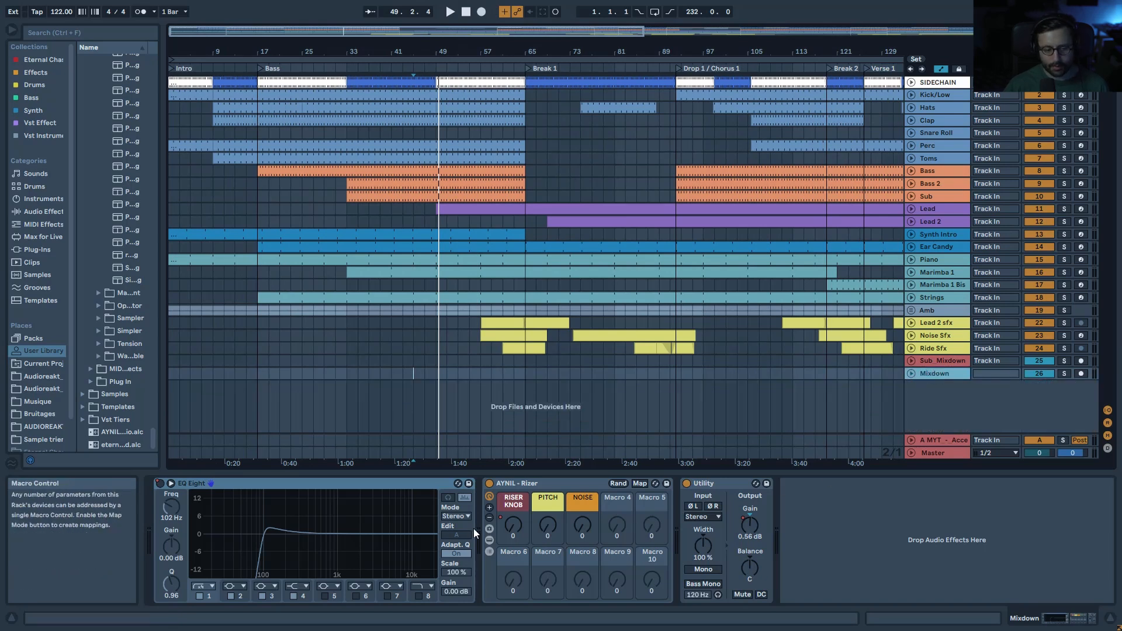
click(512, 530)
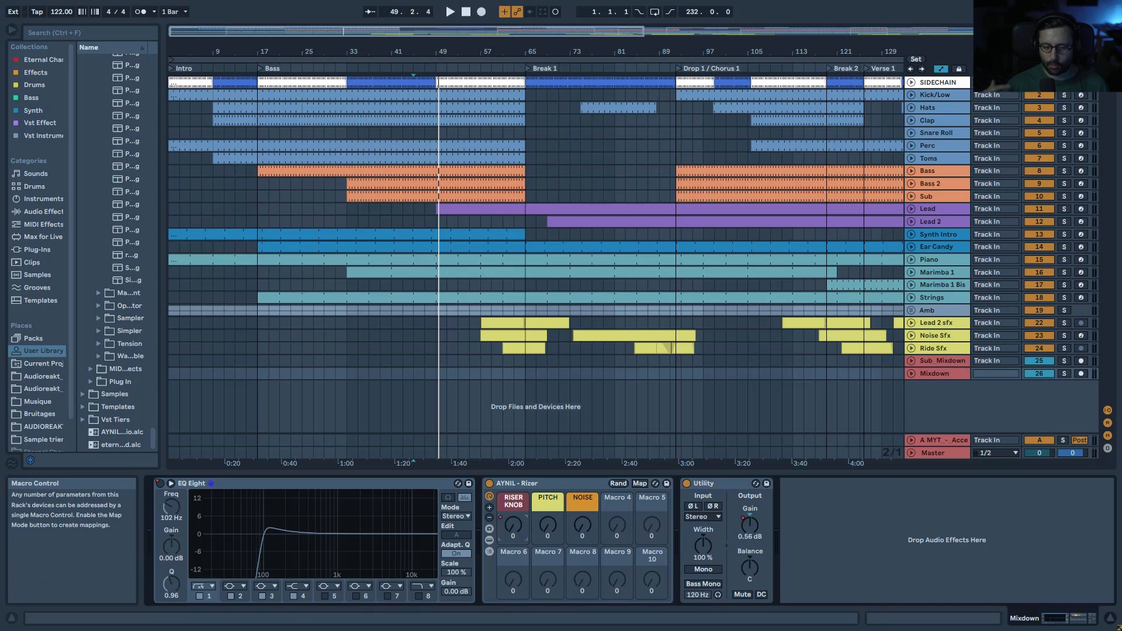
click(931, 440)
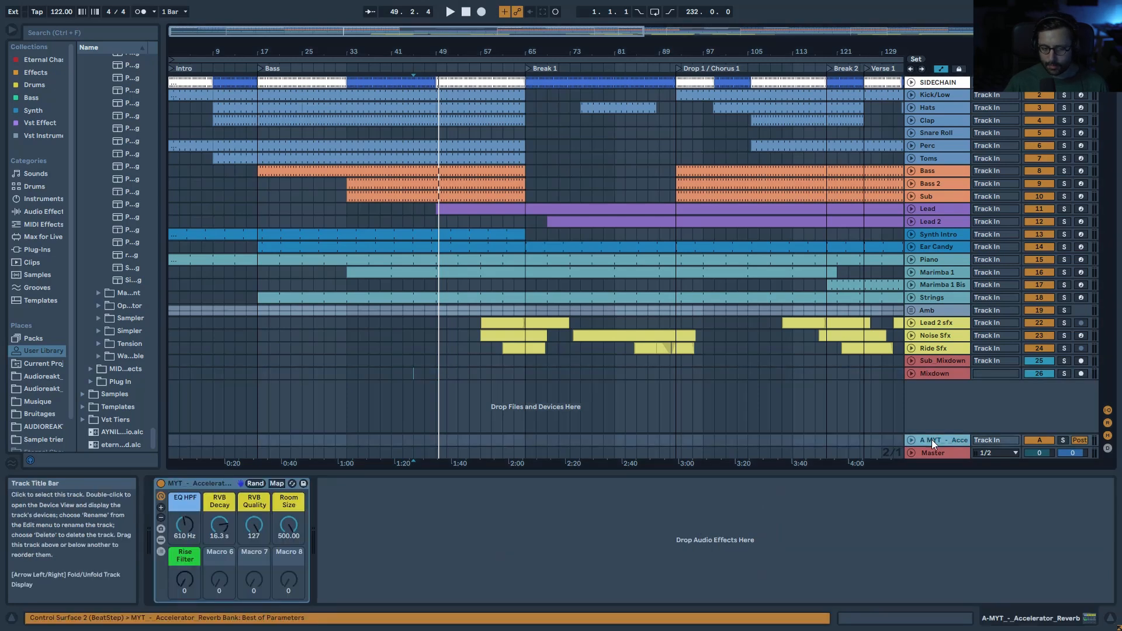
click(917, 360)
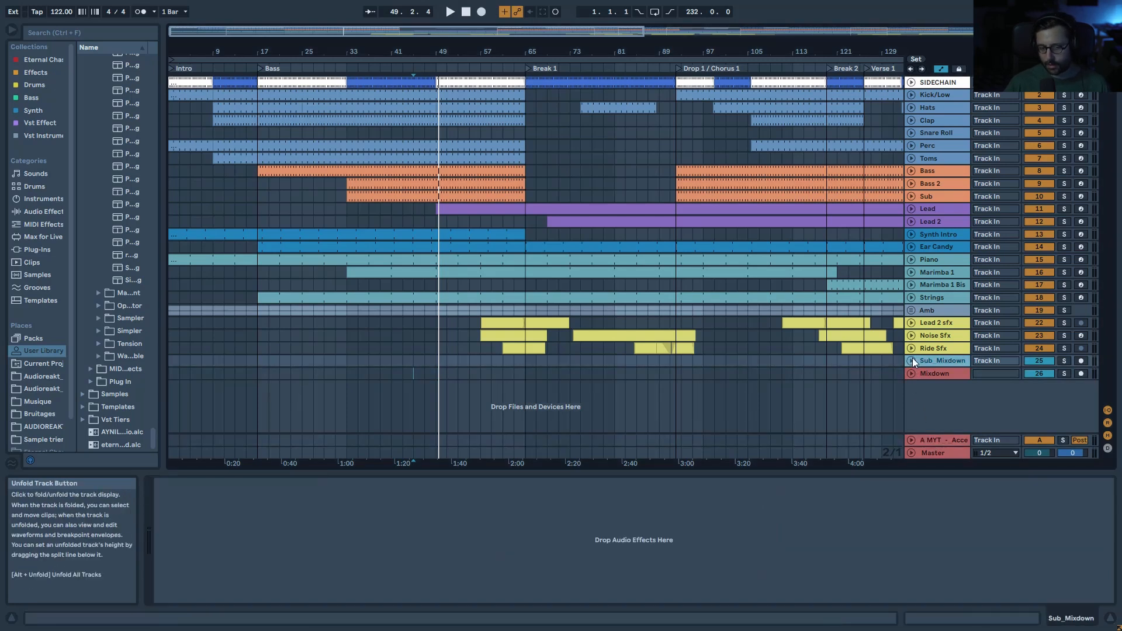
click(935, 455)
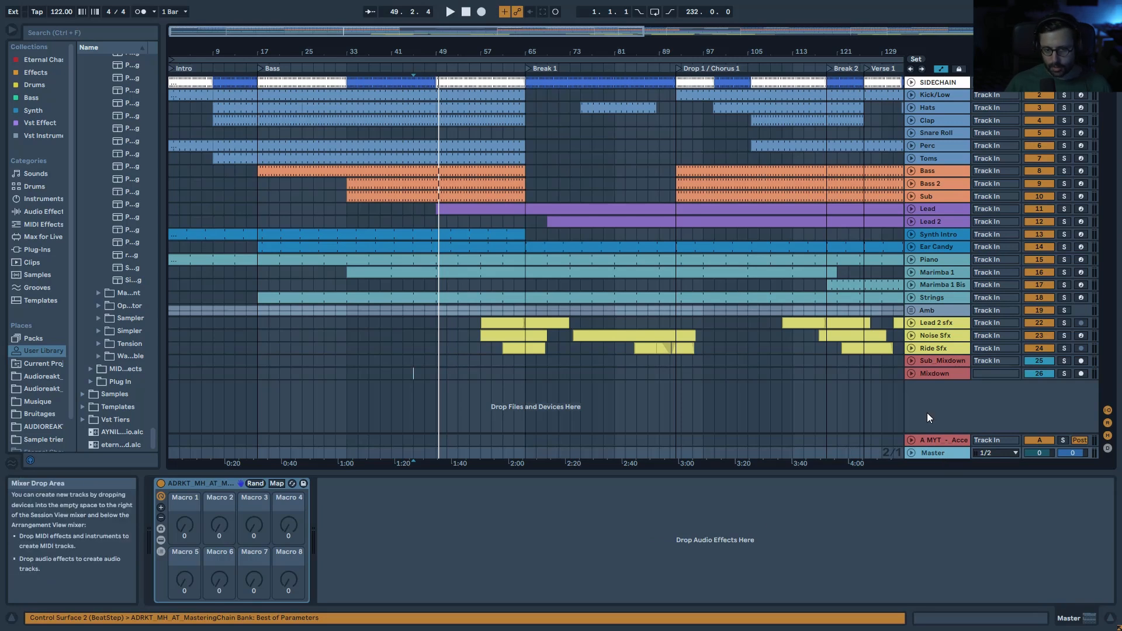
double_click(929, 32)
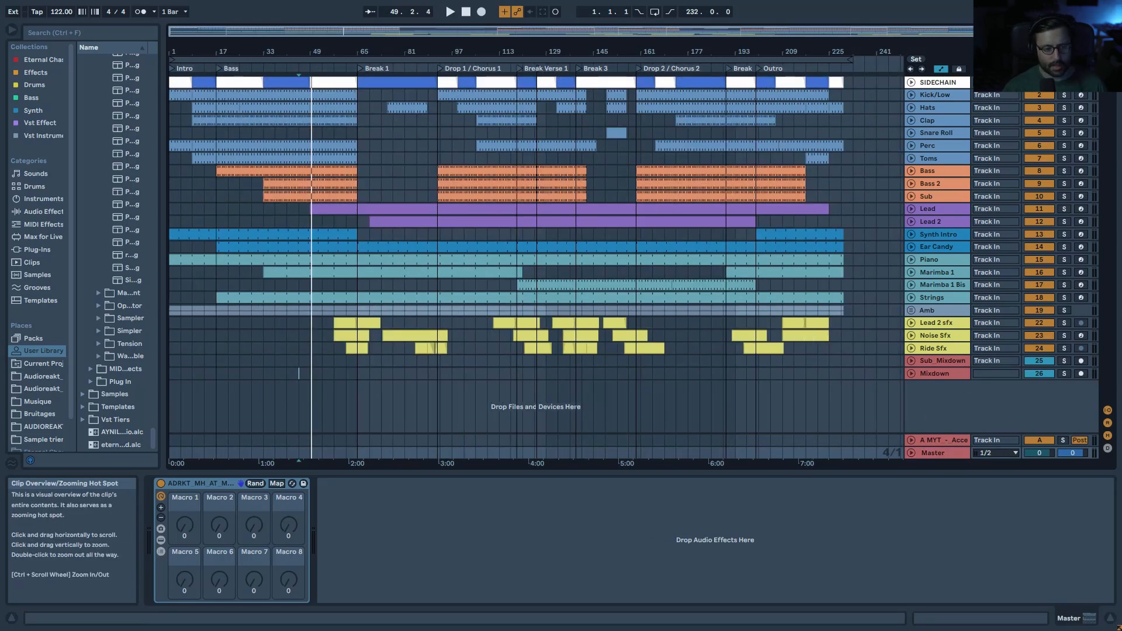